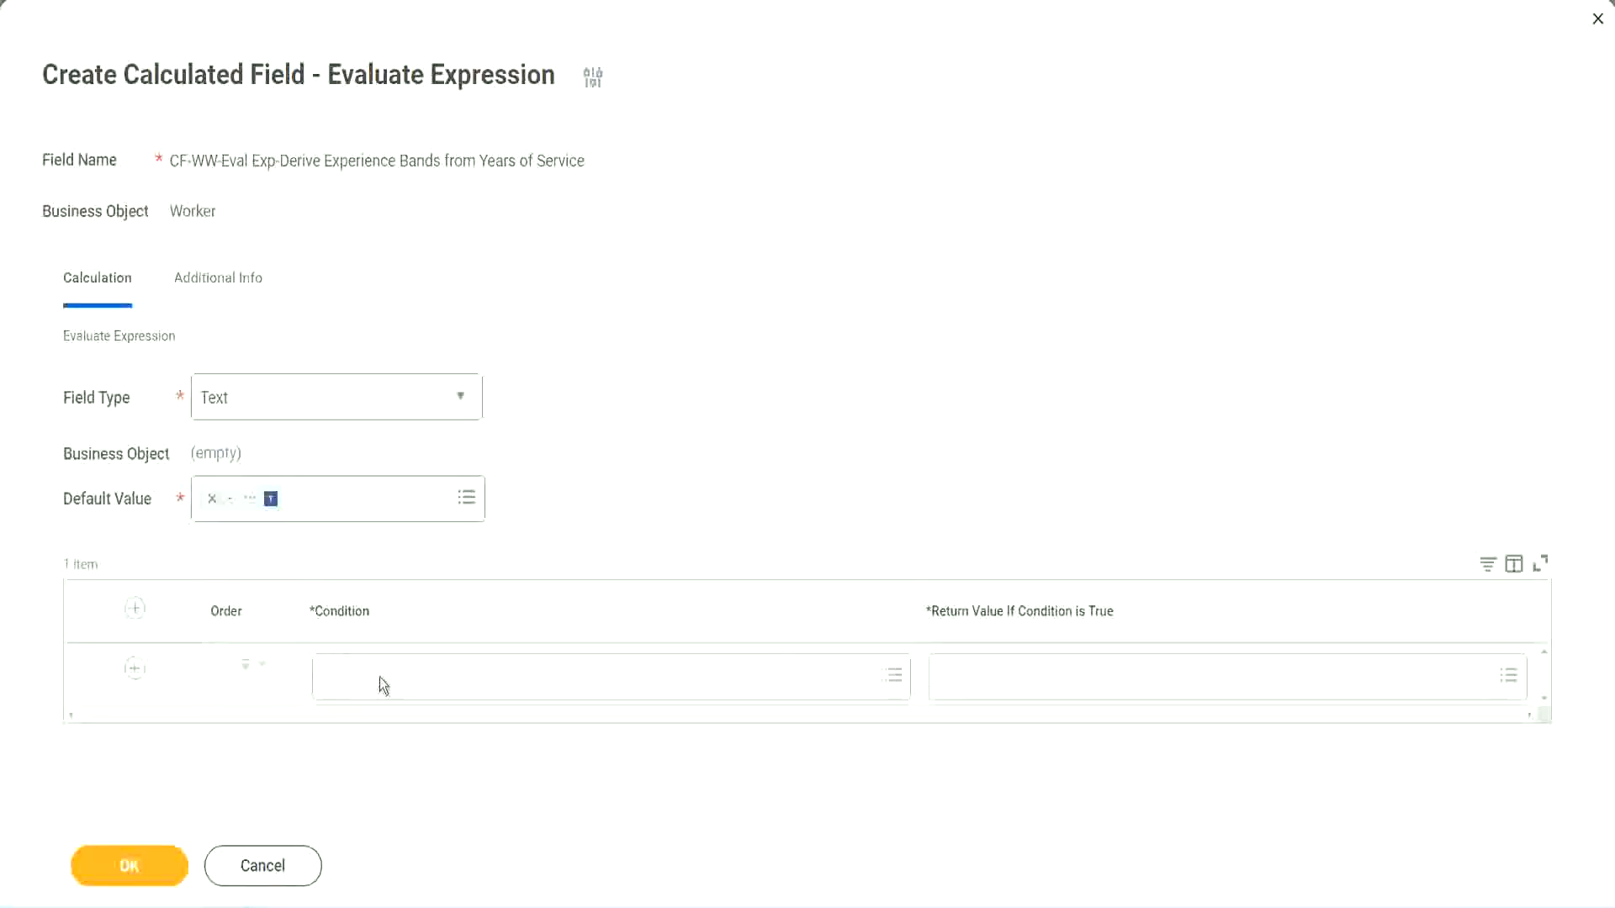
- Switch to the Notepad++ notes and copy the Field 1 name, CF-WW-TF-Length of Service between 0 and 7 years
click(380, 678)
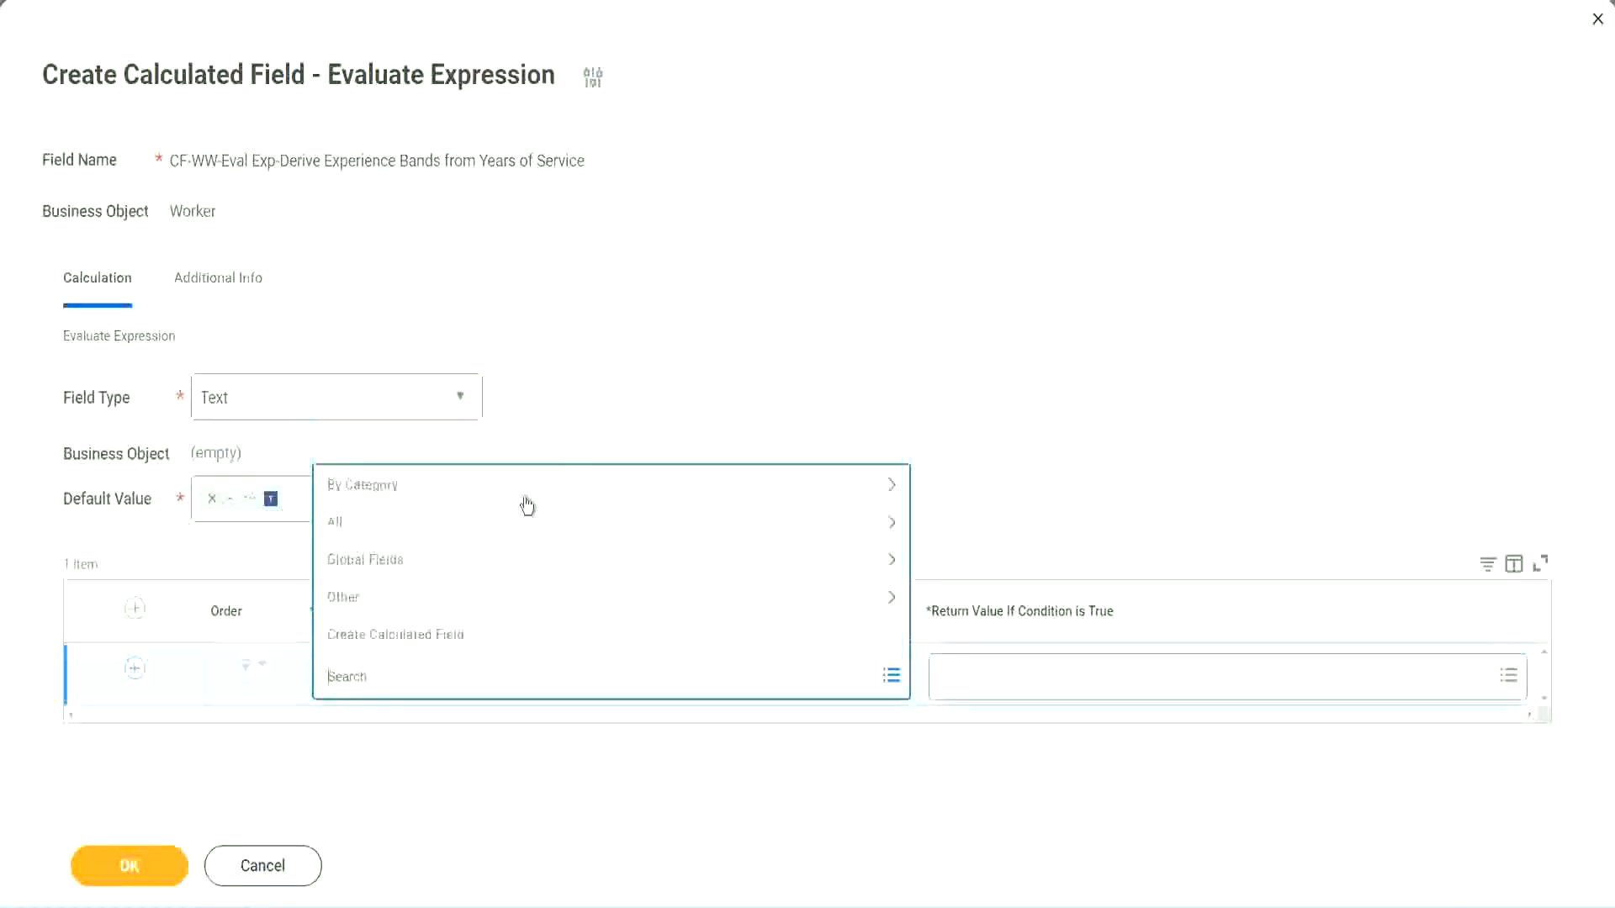
click(618, 375)
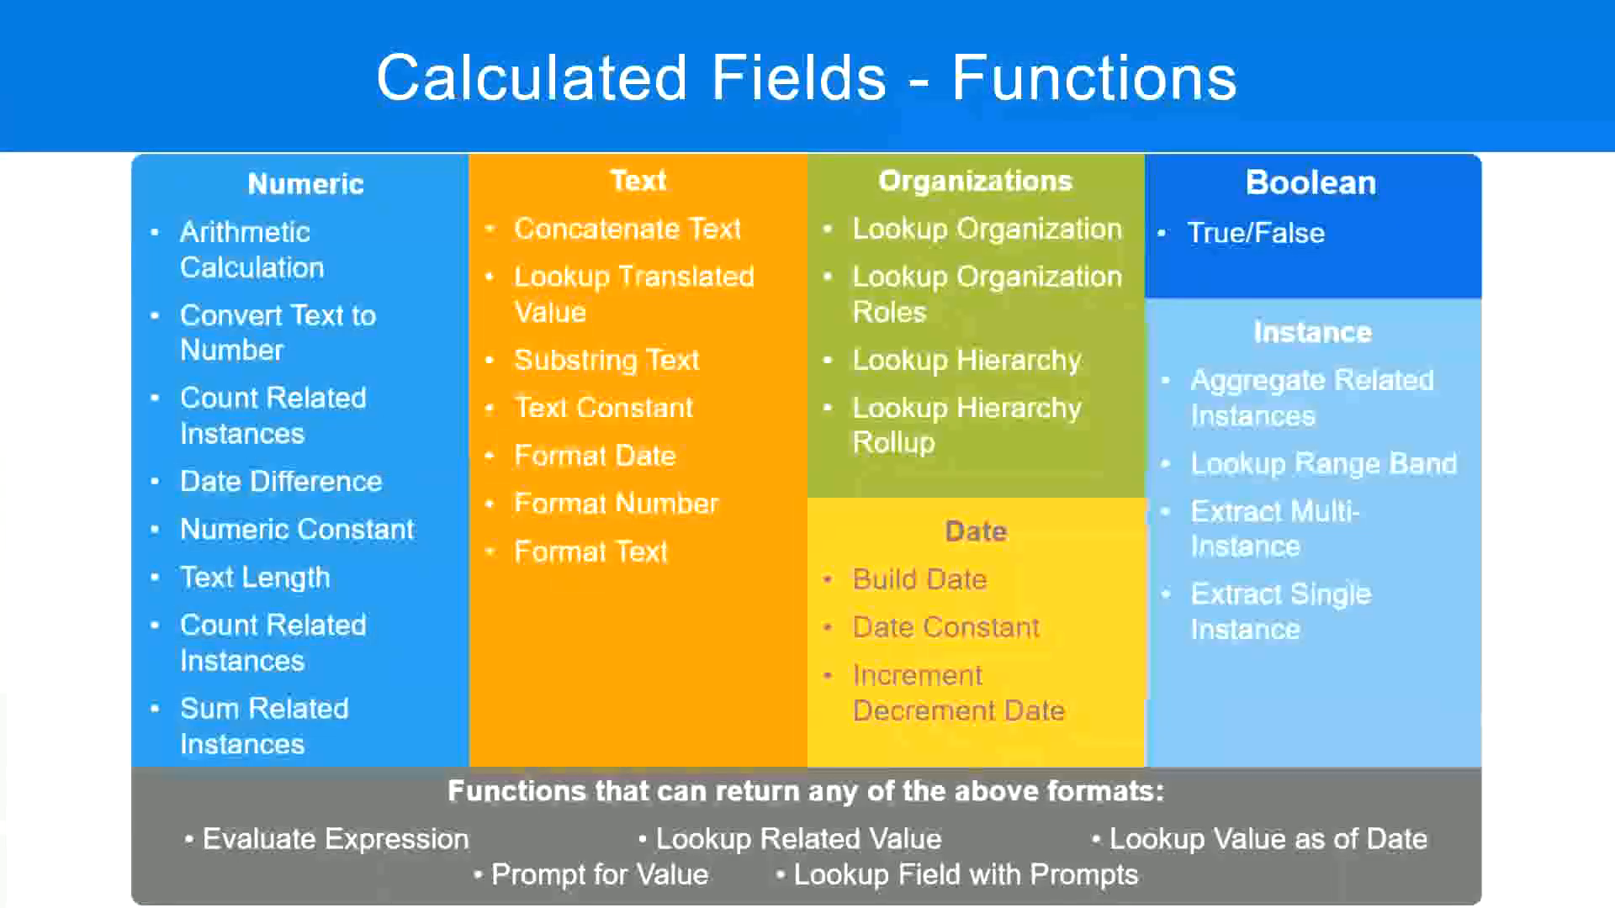
key(alt+Tab)
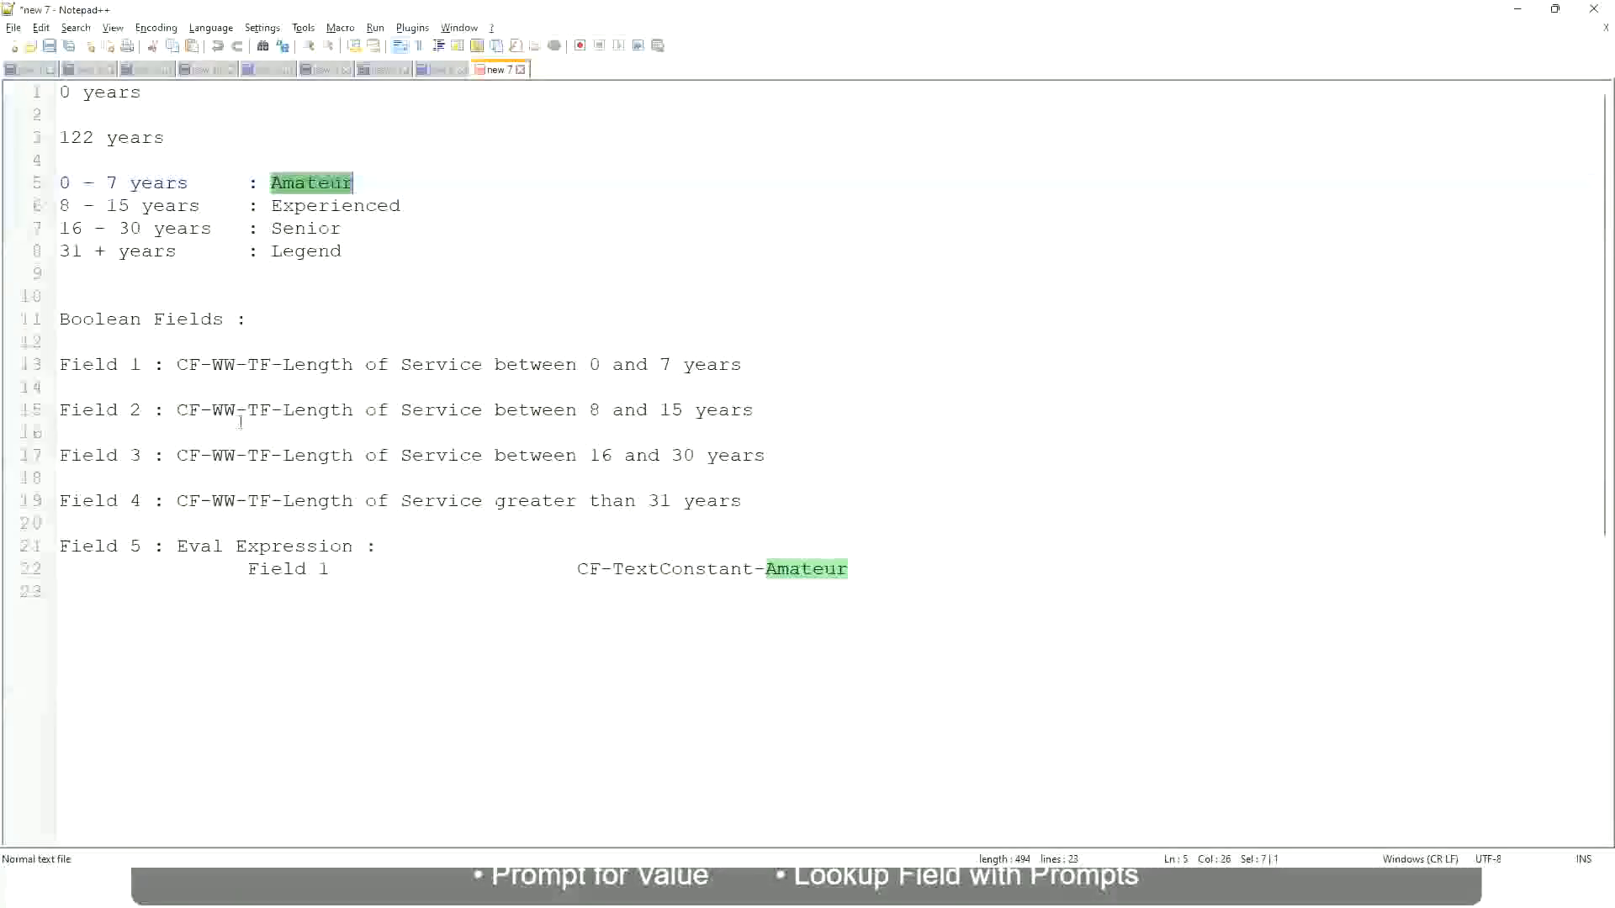
double_click(180, 364)
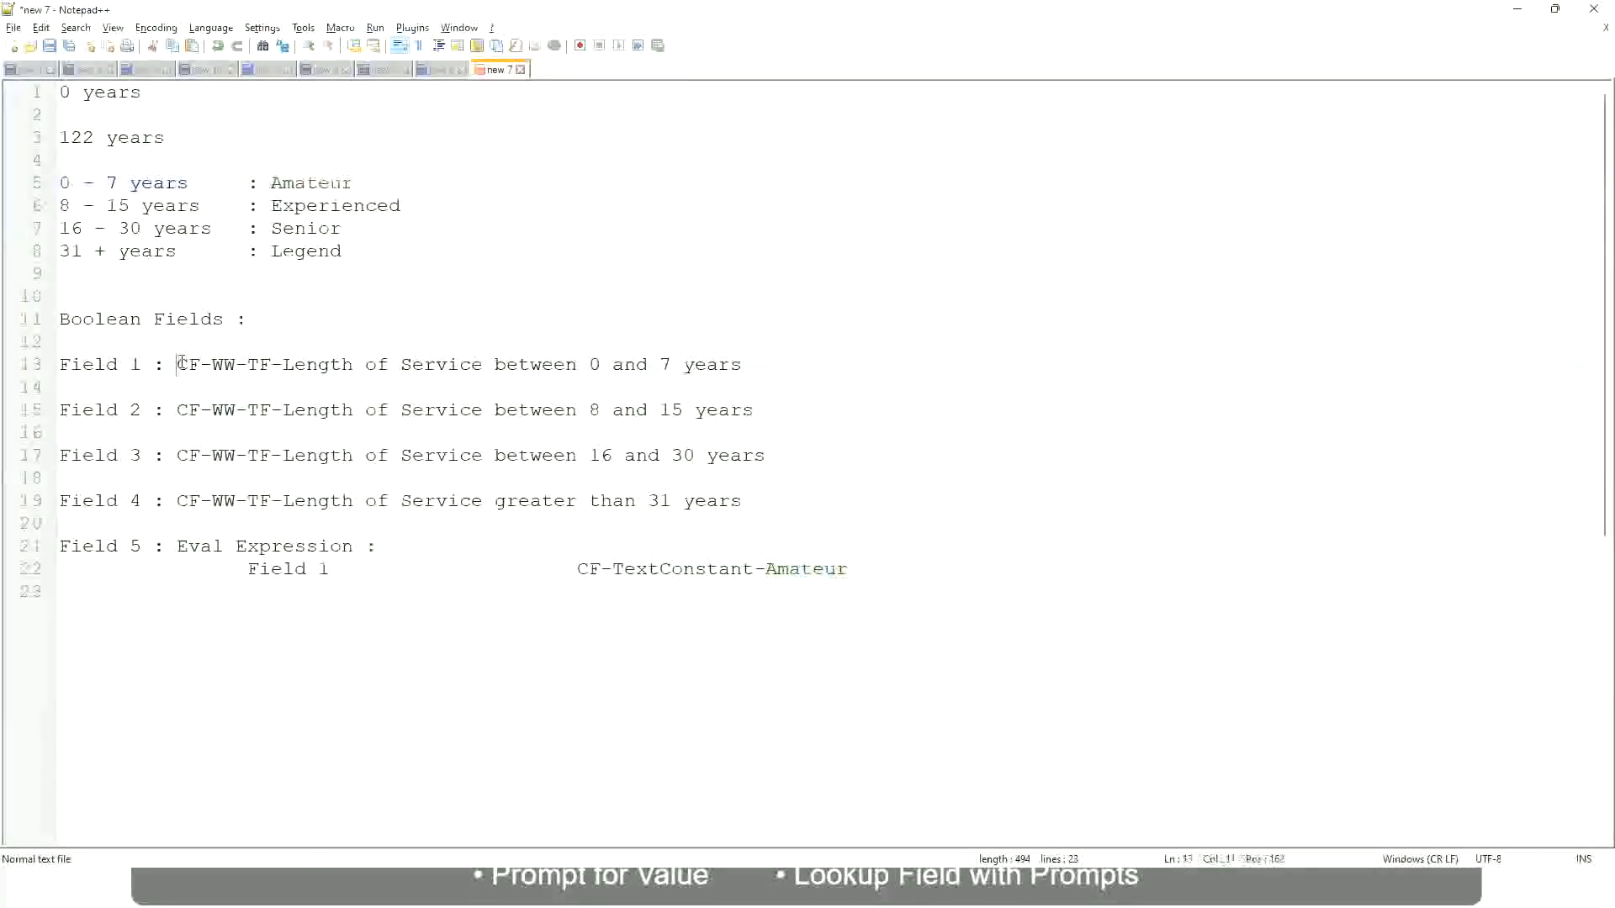
drag(278, 366, 743, 371)
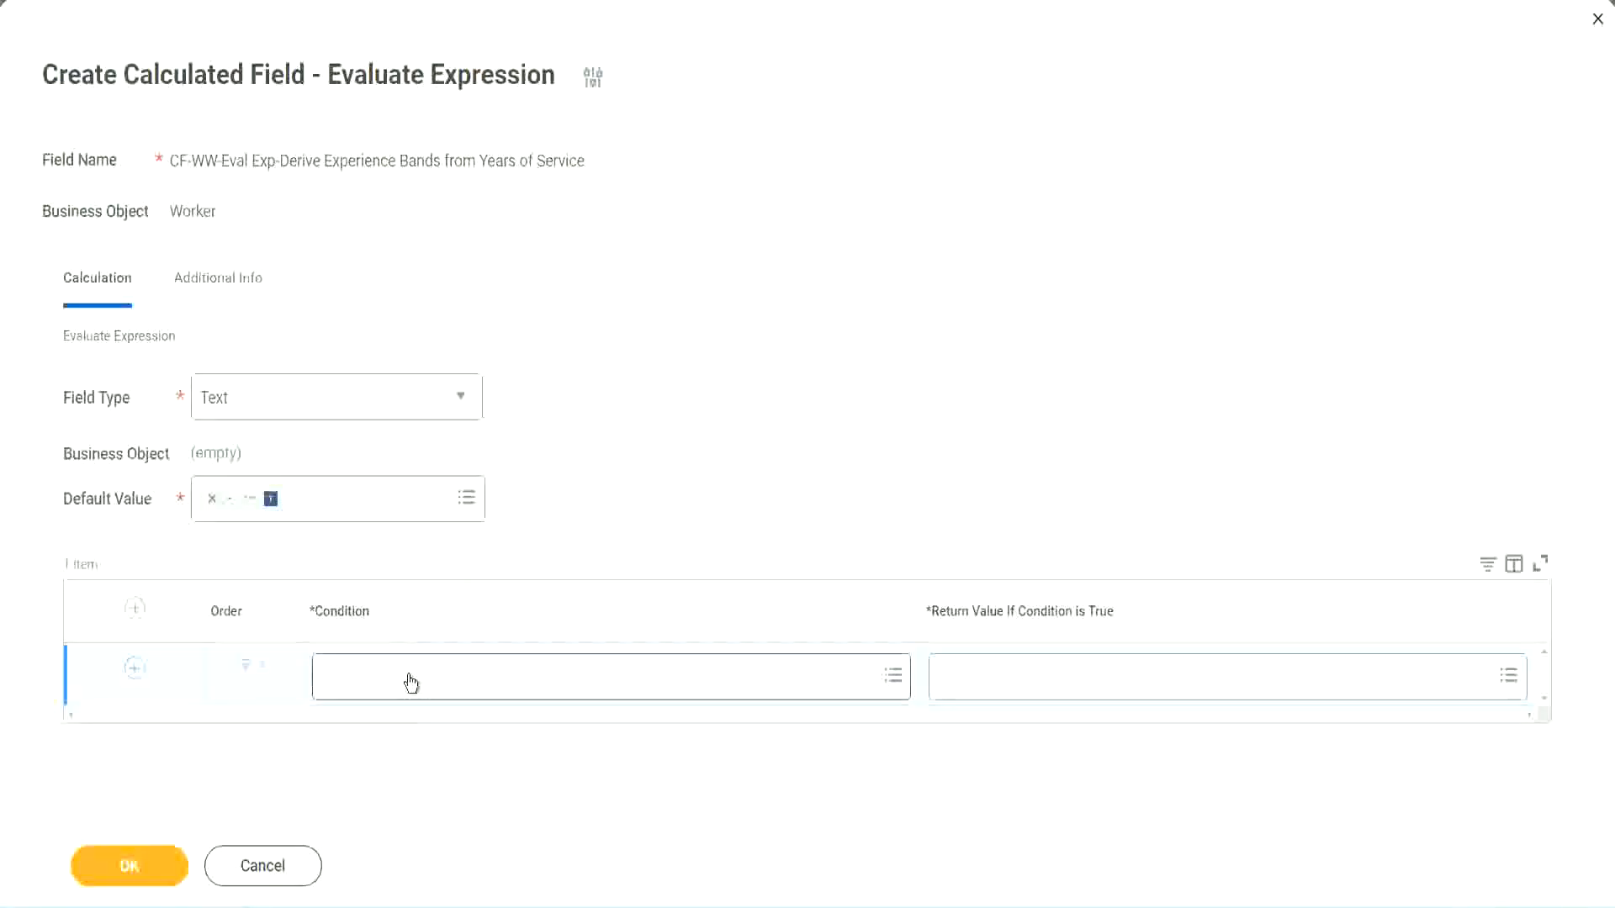
- Set the first row's condition to CF-WW-TF-Length of Service between 0 and 7 years
click(410, 683)
text(CF-WW TF-Length of Service between 0 and 7 years)
key(Return)
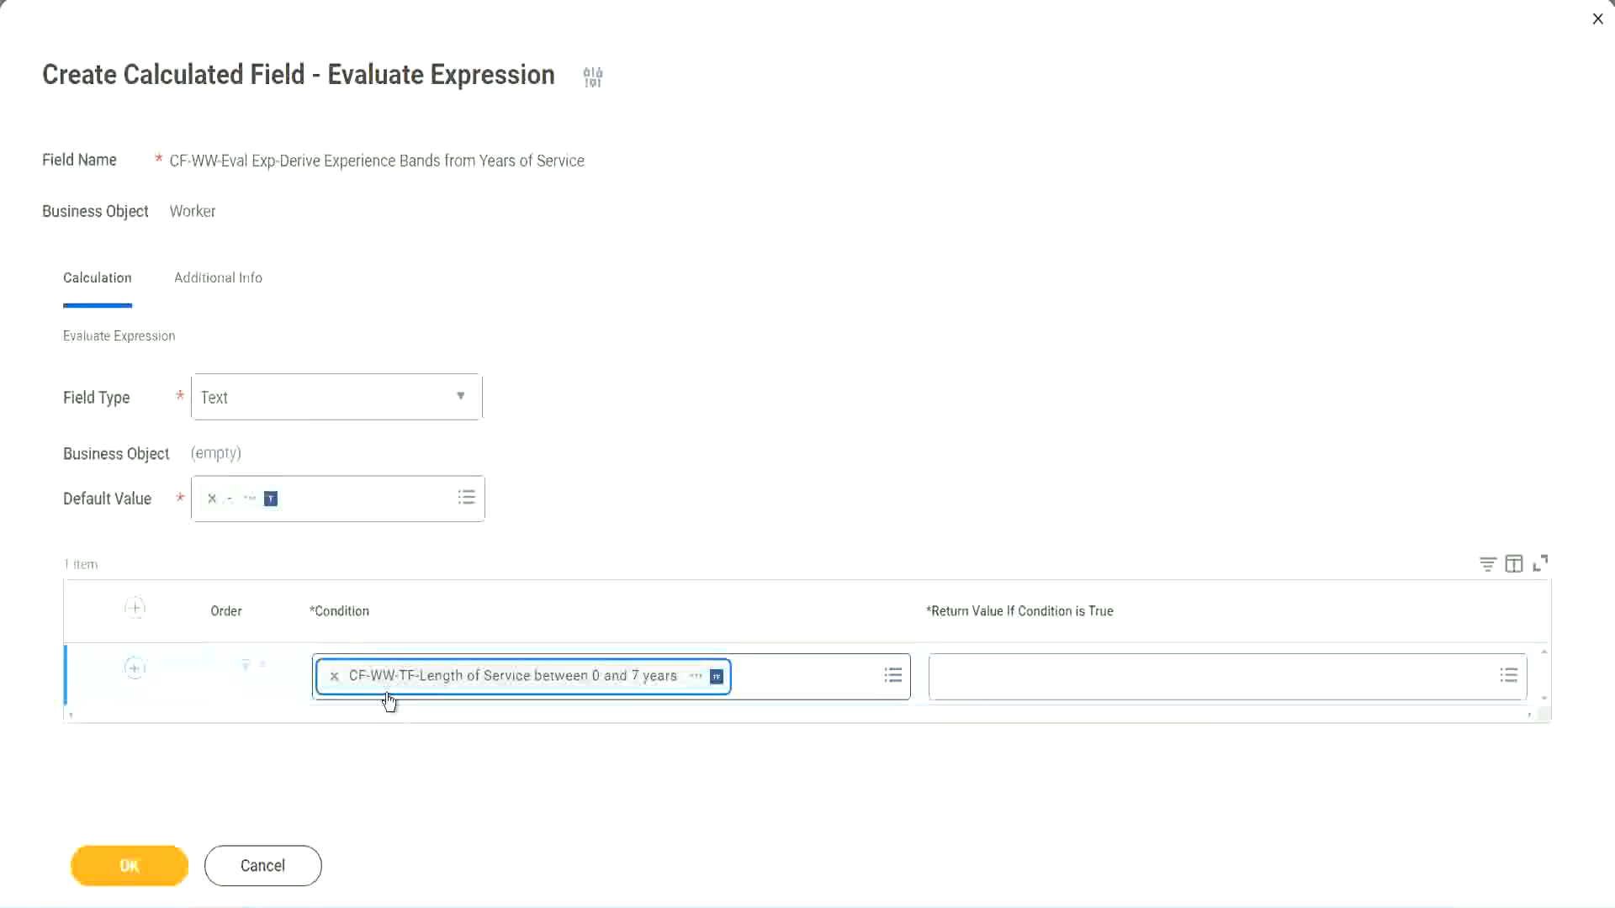
click(745, 467)
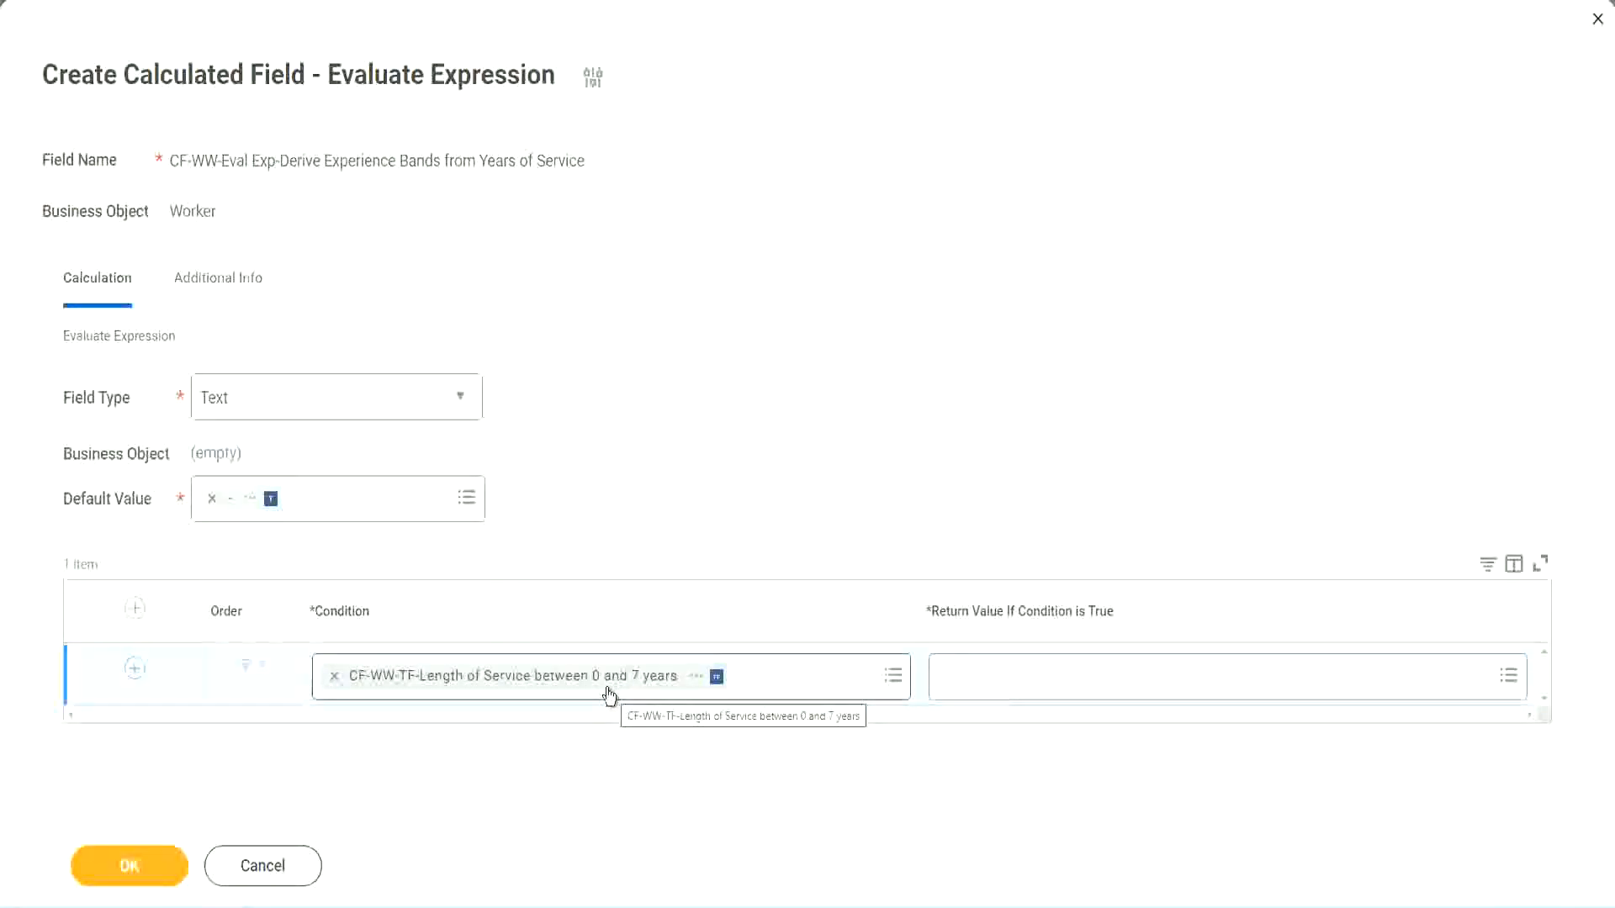
click(1051, 690)
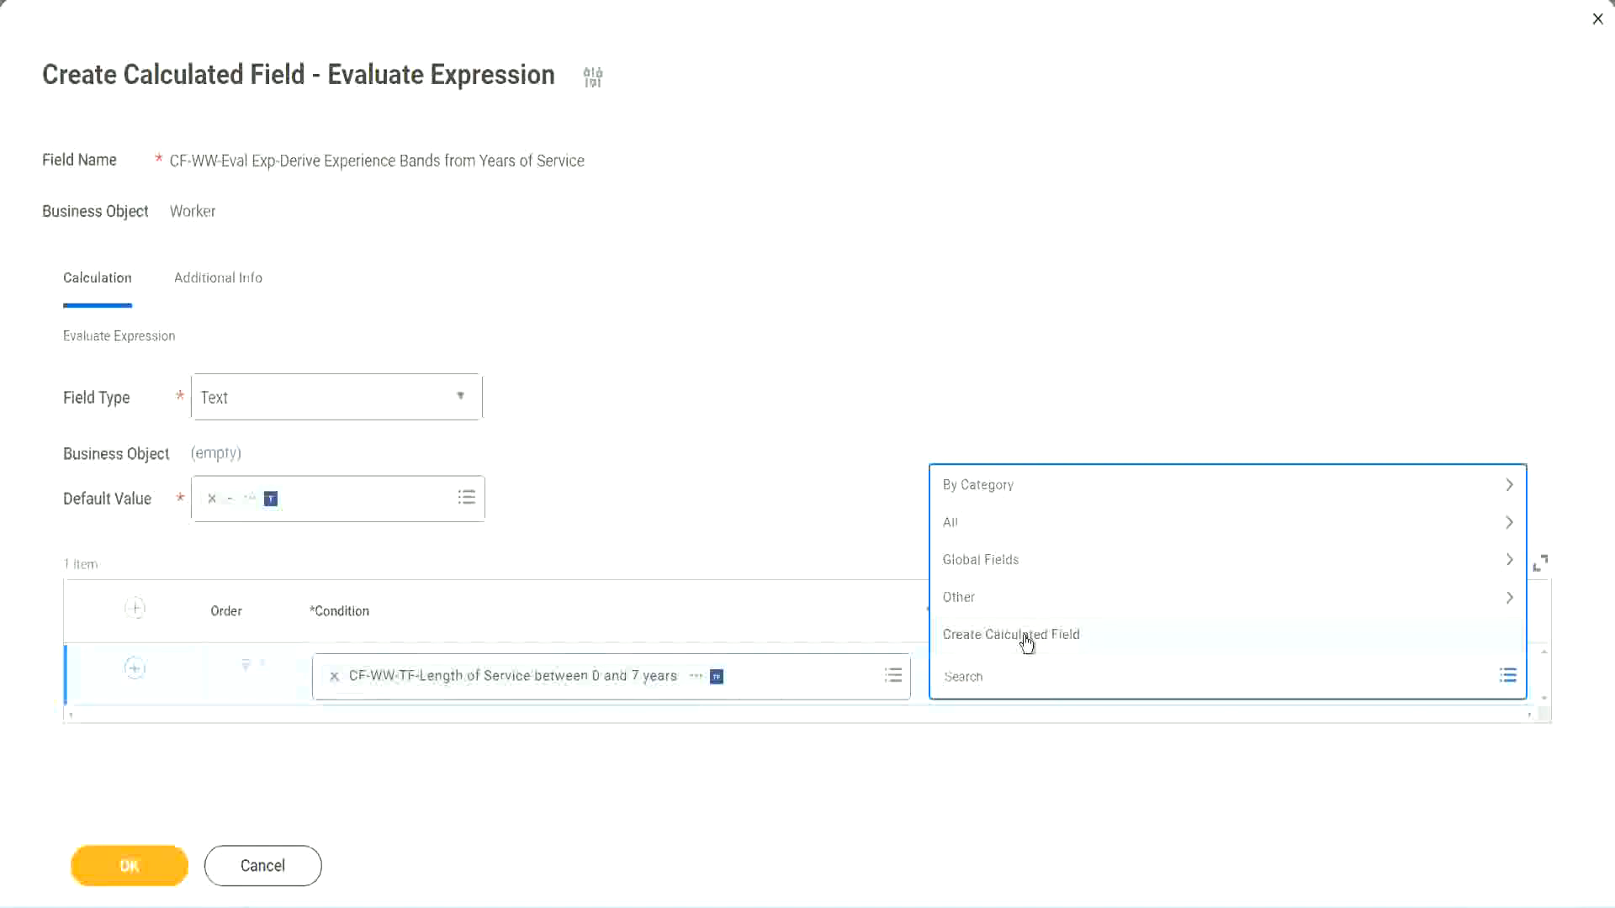
click(936, 418)
click(972, 683)
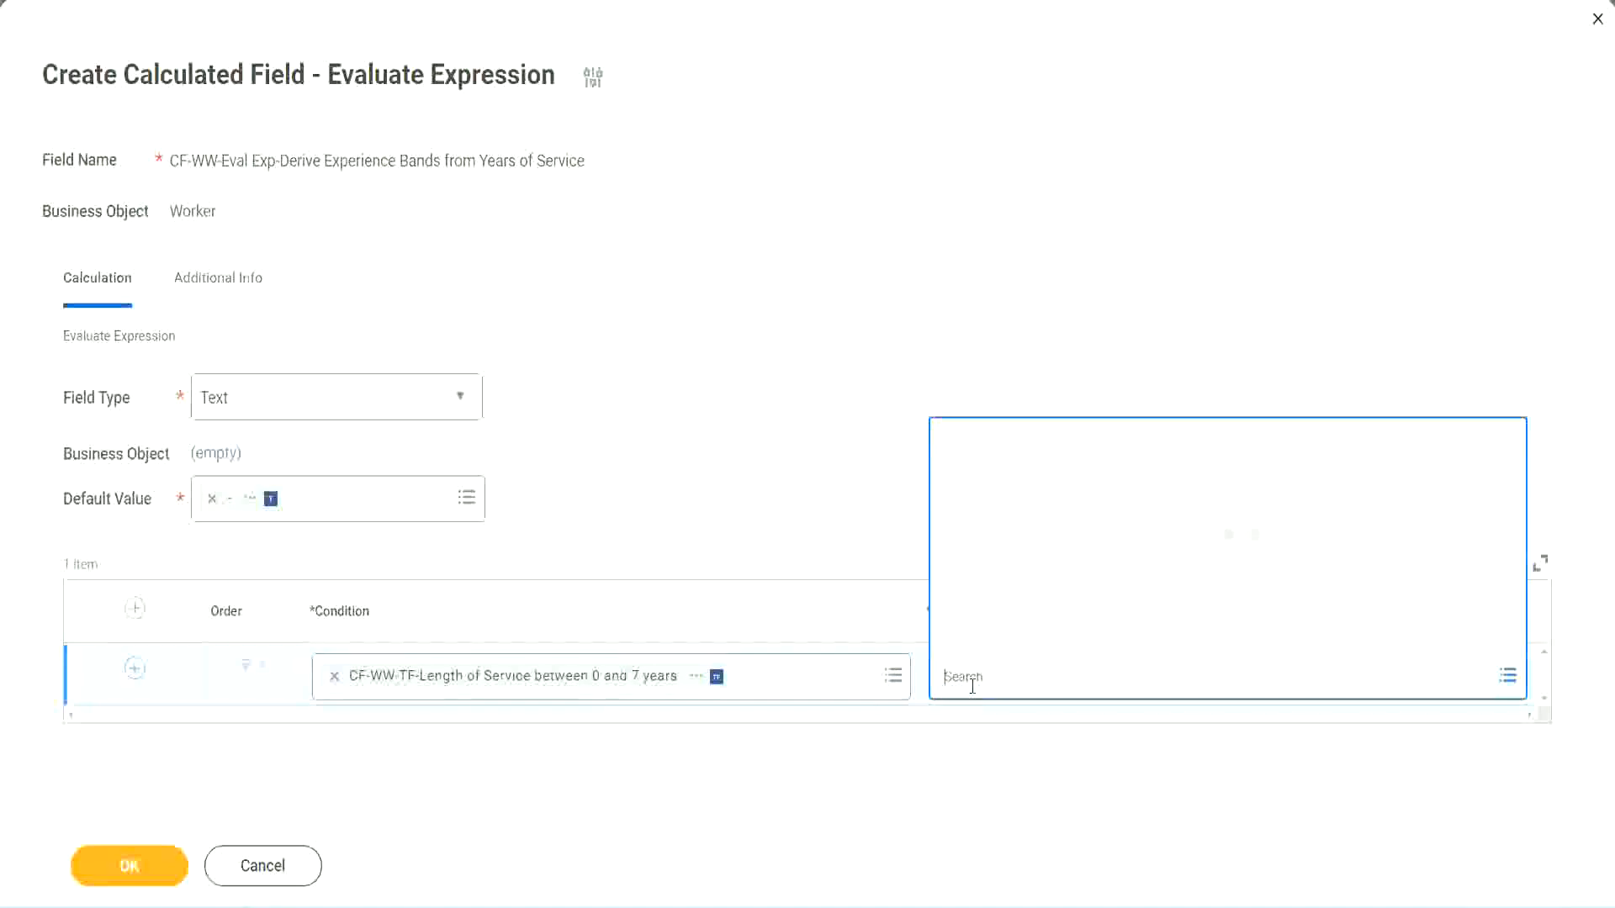
text(Amaterue)
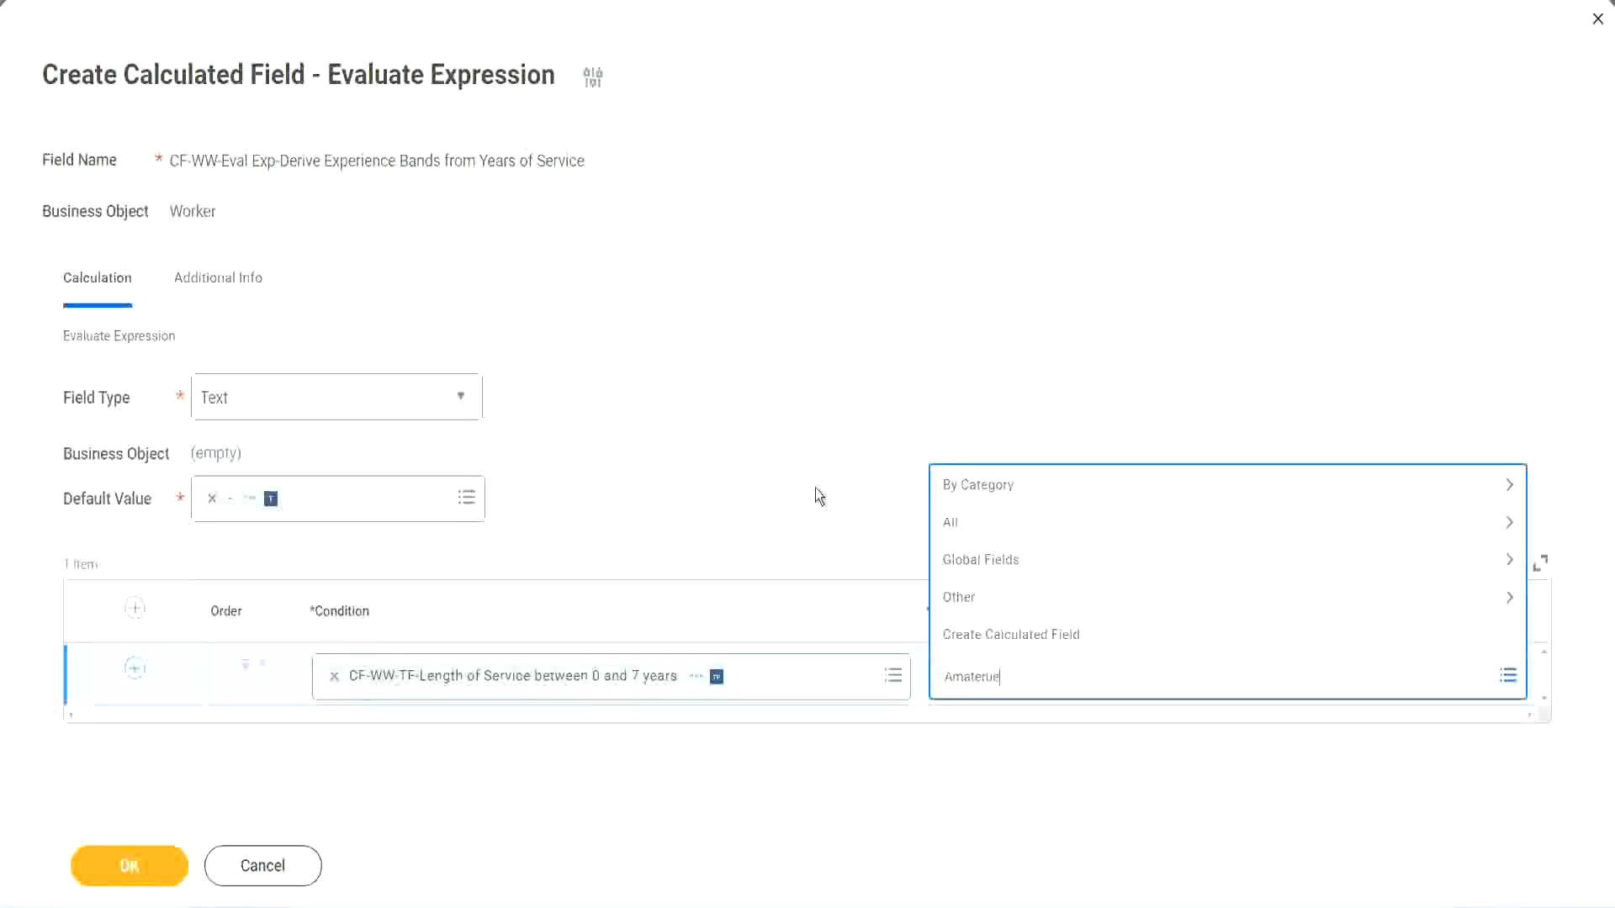
key(Escape)
click(1018, 681)
click(814, 490)
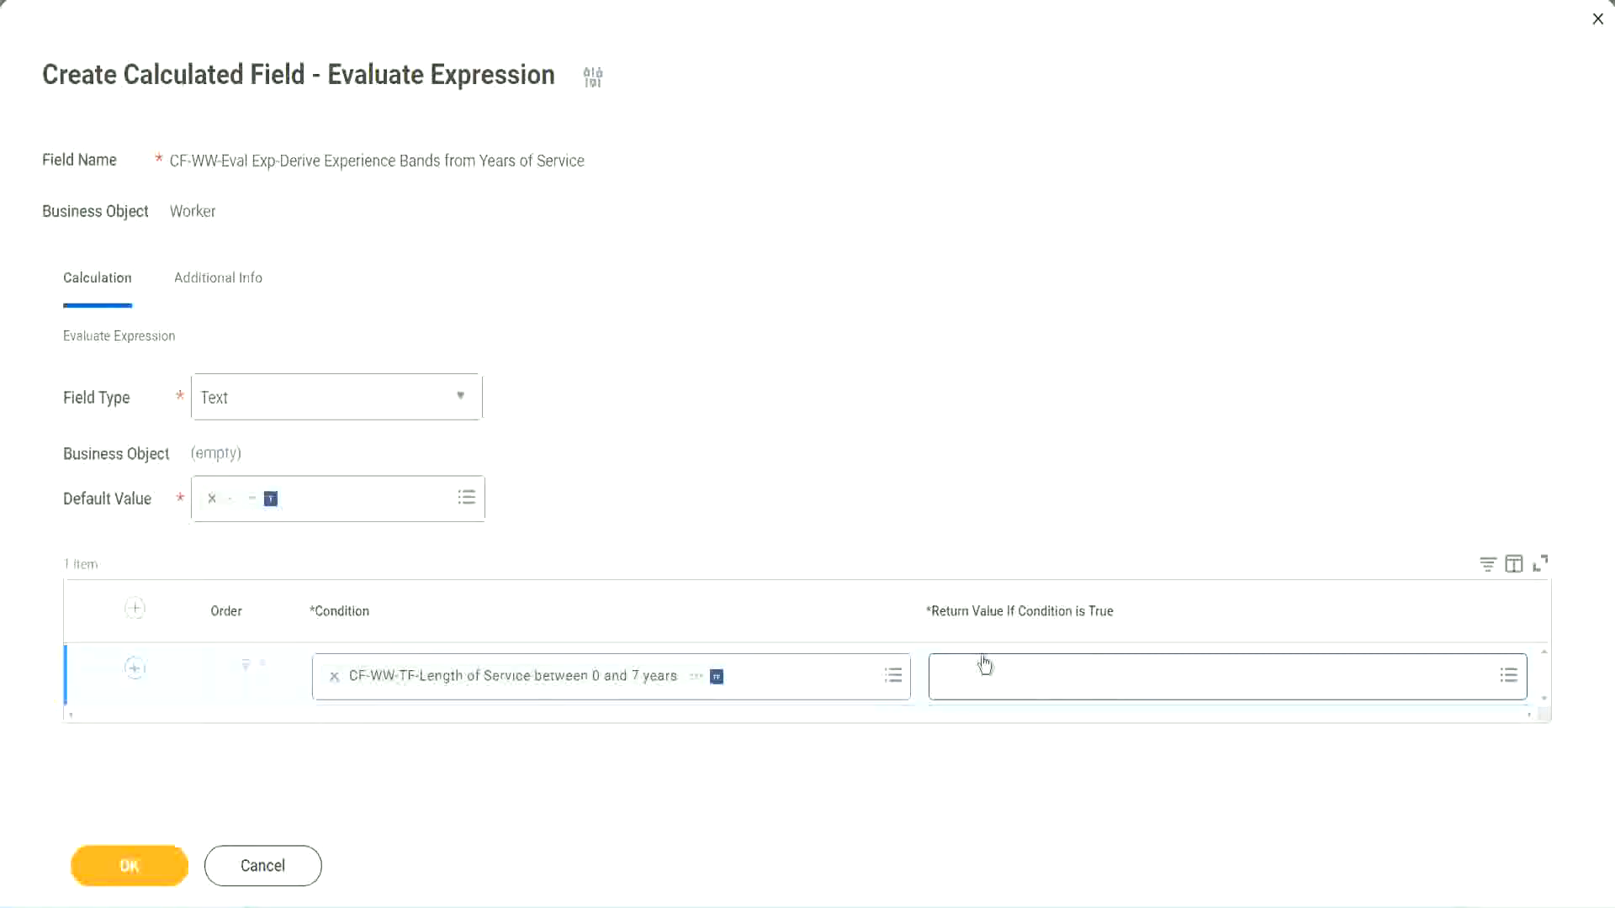
- Start a new calculated field for the first row's return value and name it CF-WW-TC-Amateur
click(1046, 676)
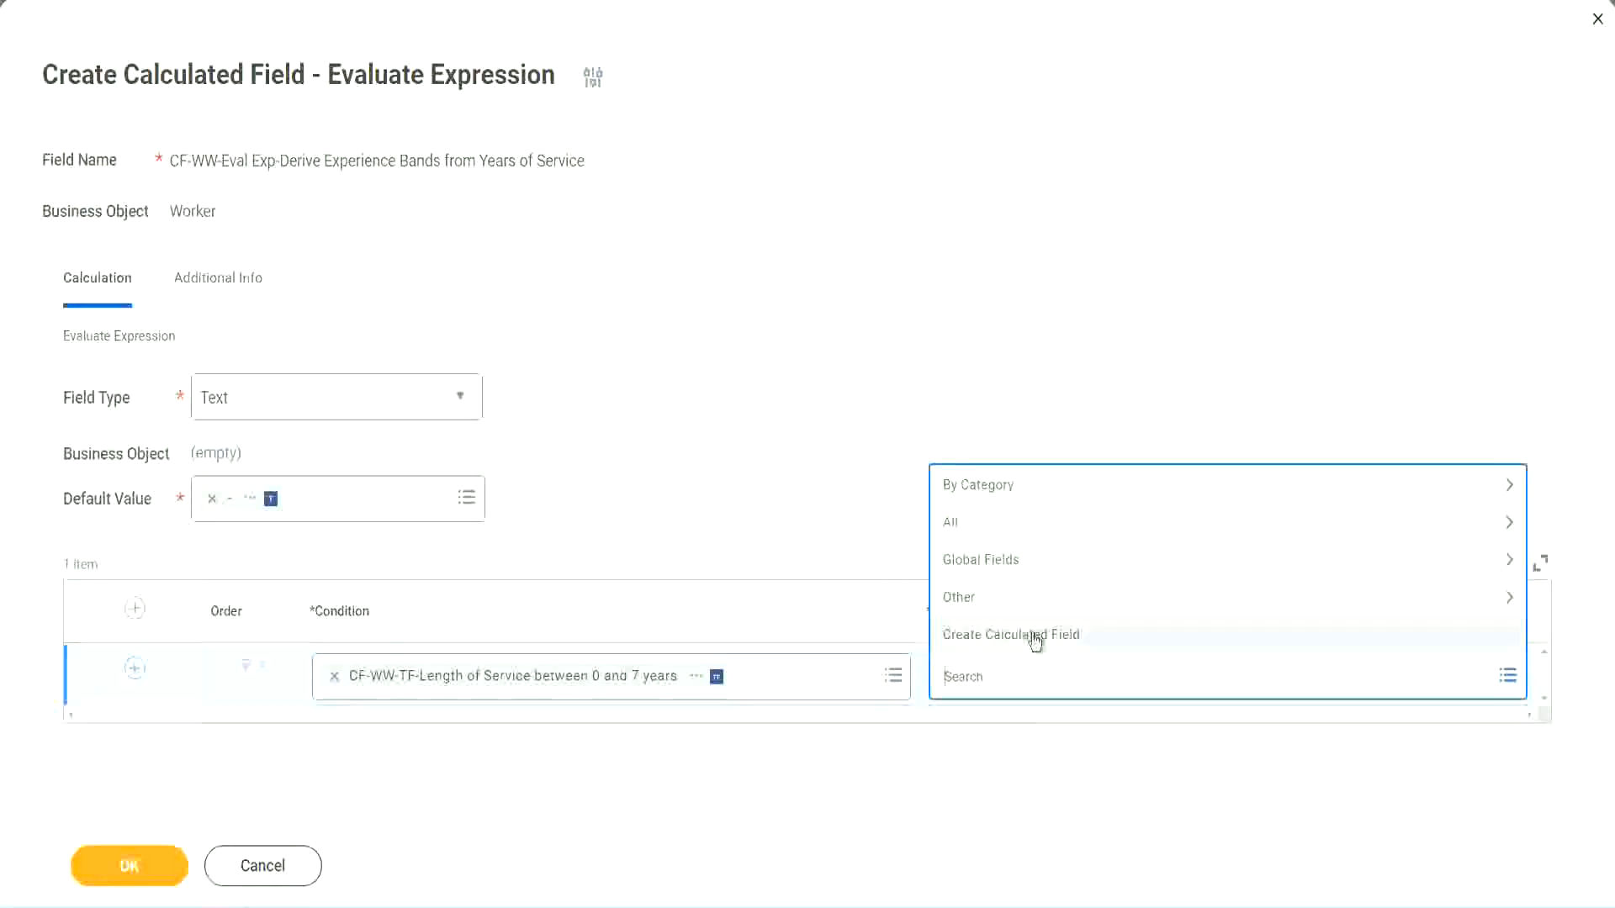
click(1034, 639)
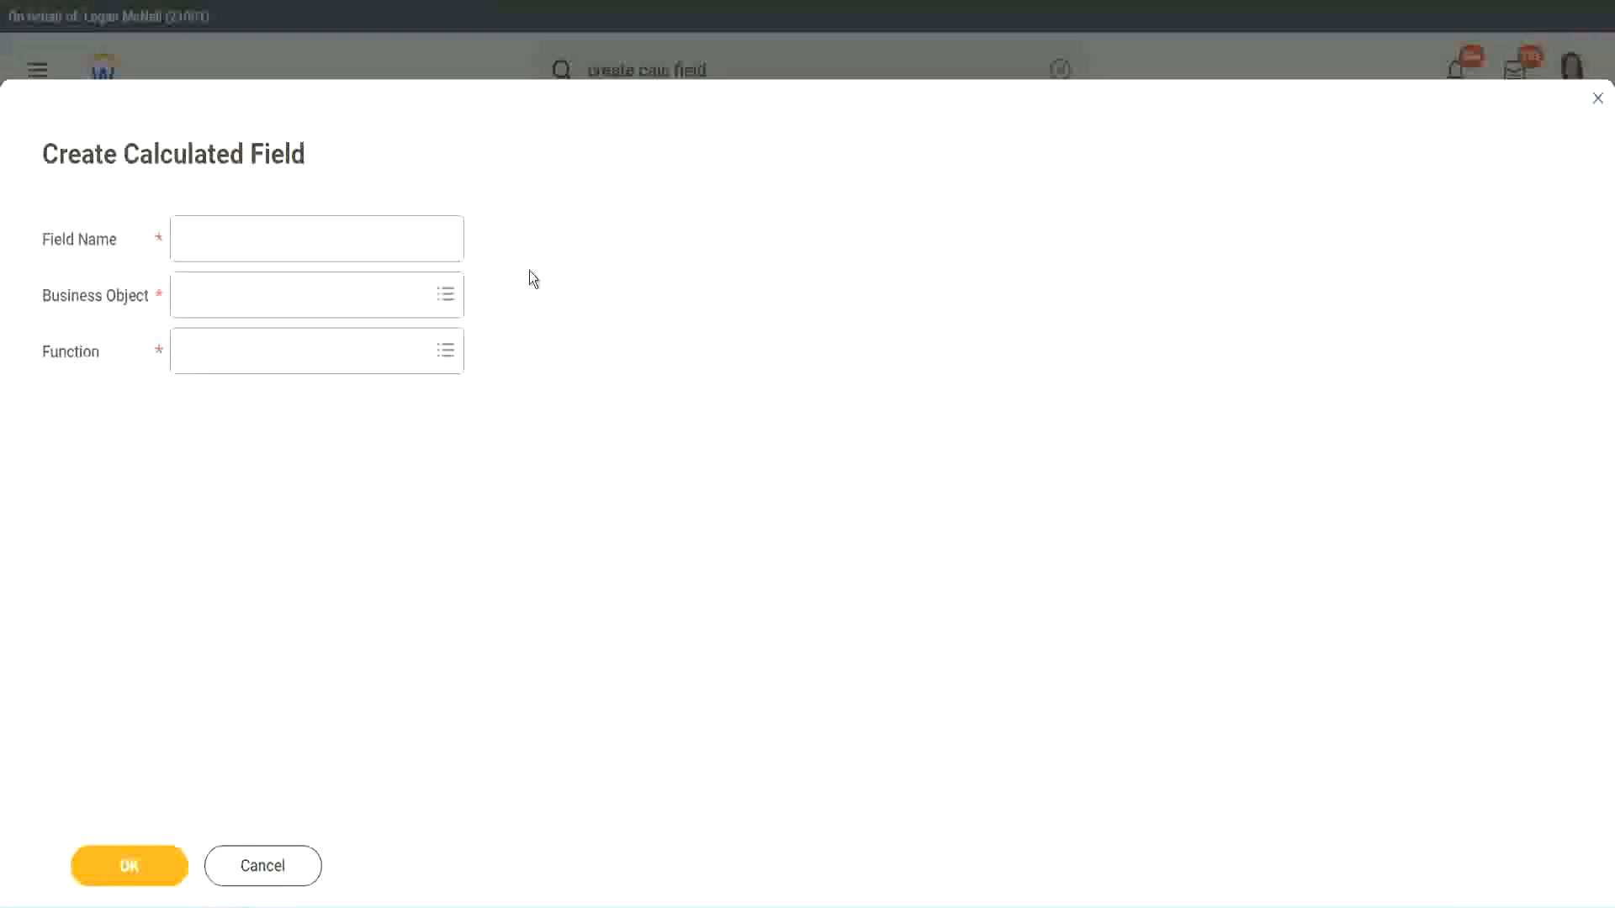
click(200, 240)
text(CF)
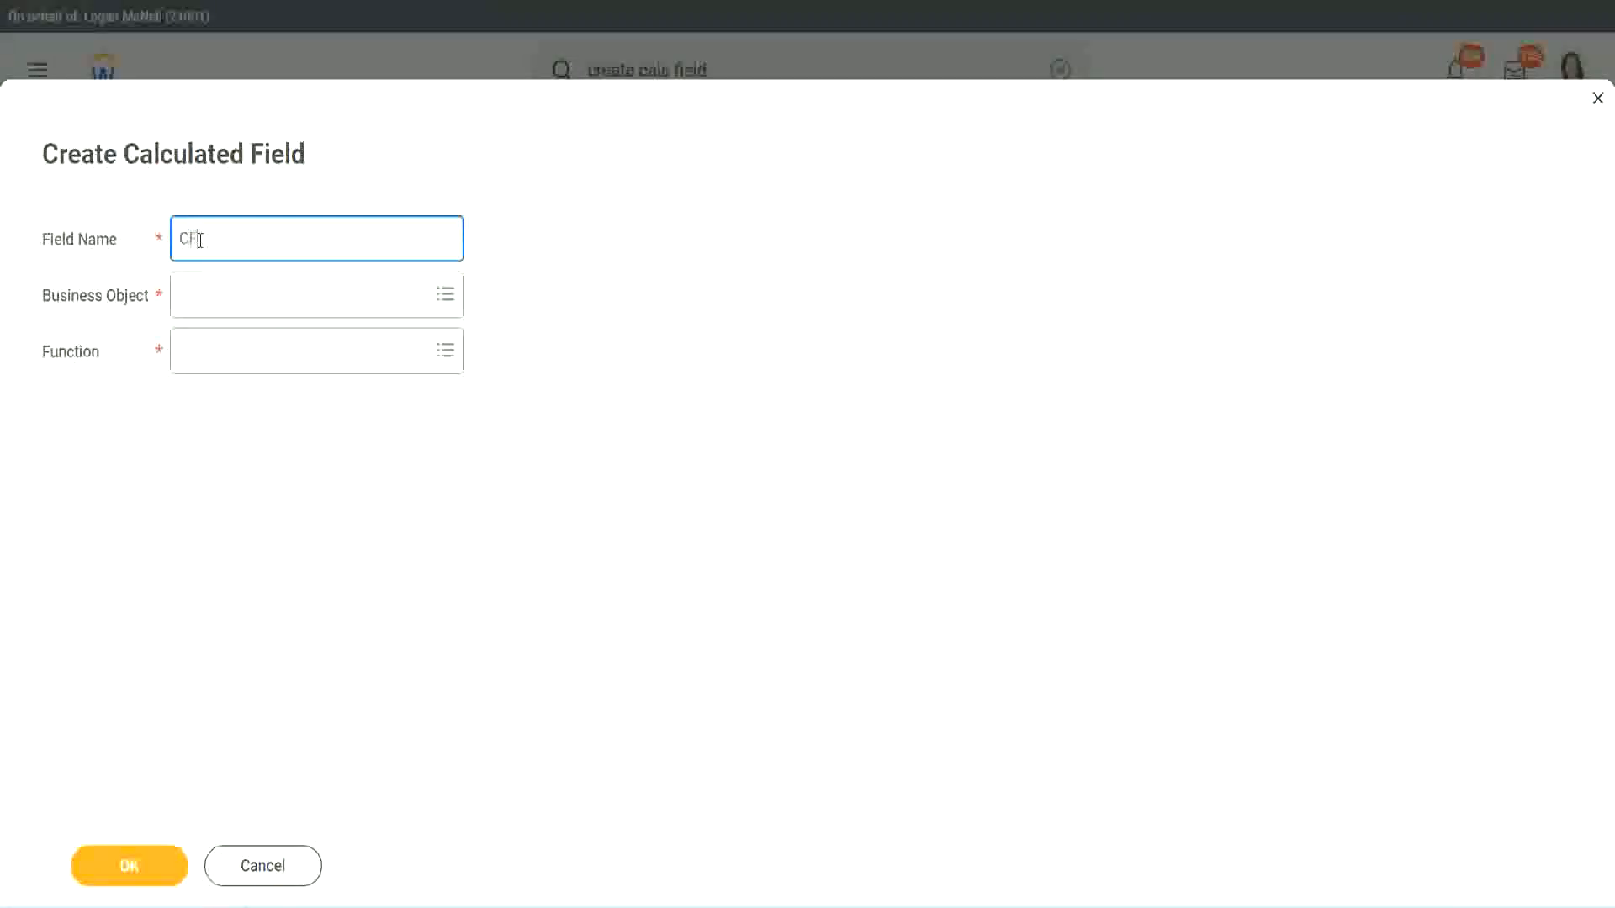
text(_TC)
text(-Am)
text(ateur)
click(202, 239)
text(WW)
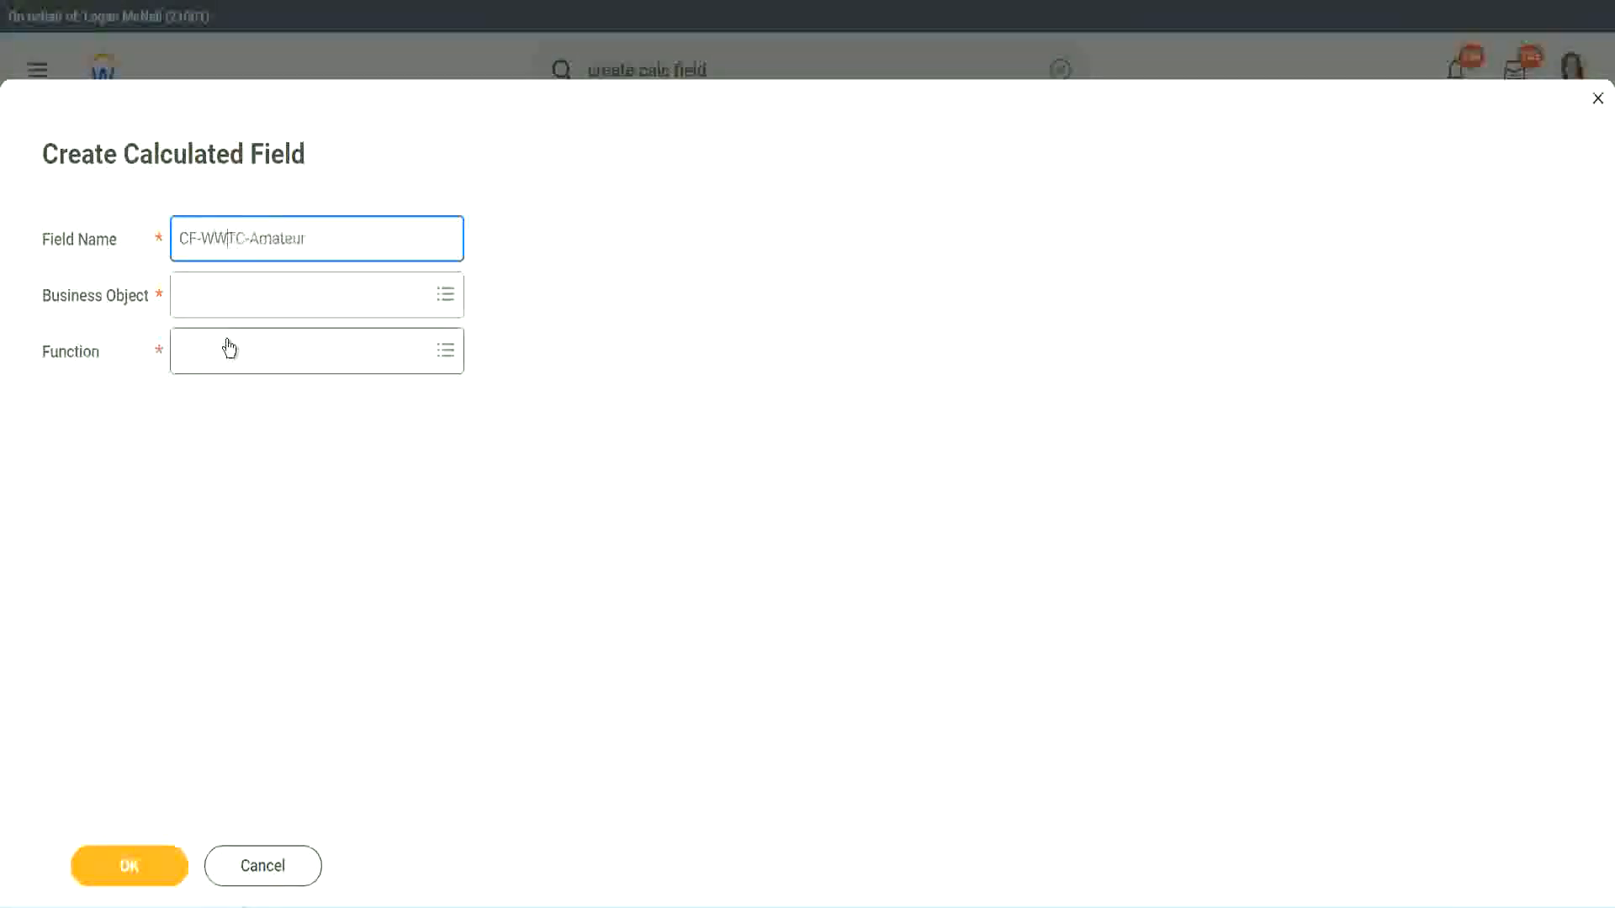
text(-)
- Set the new calculated field's business object to Global
click(228, 297)
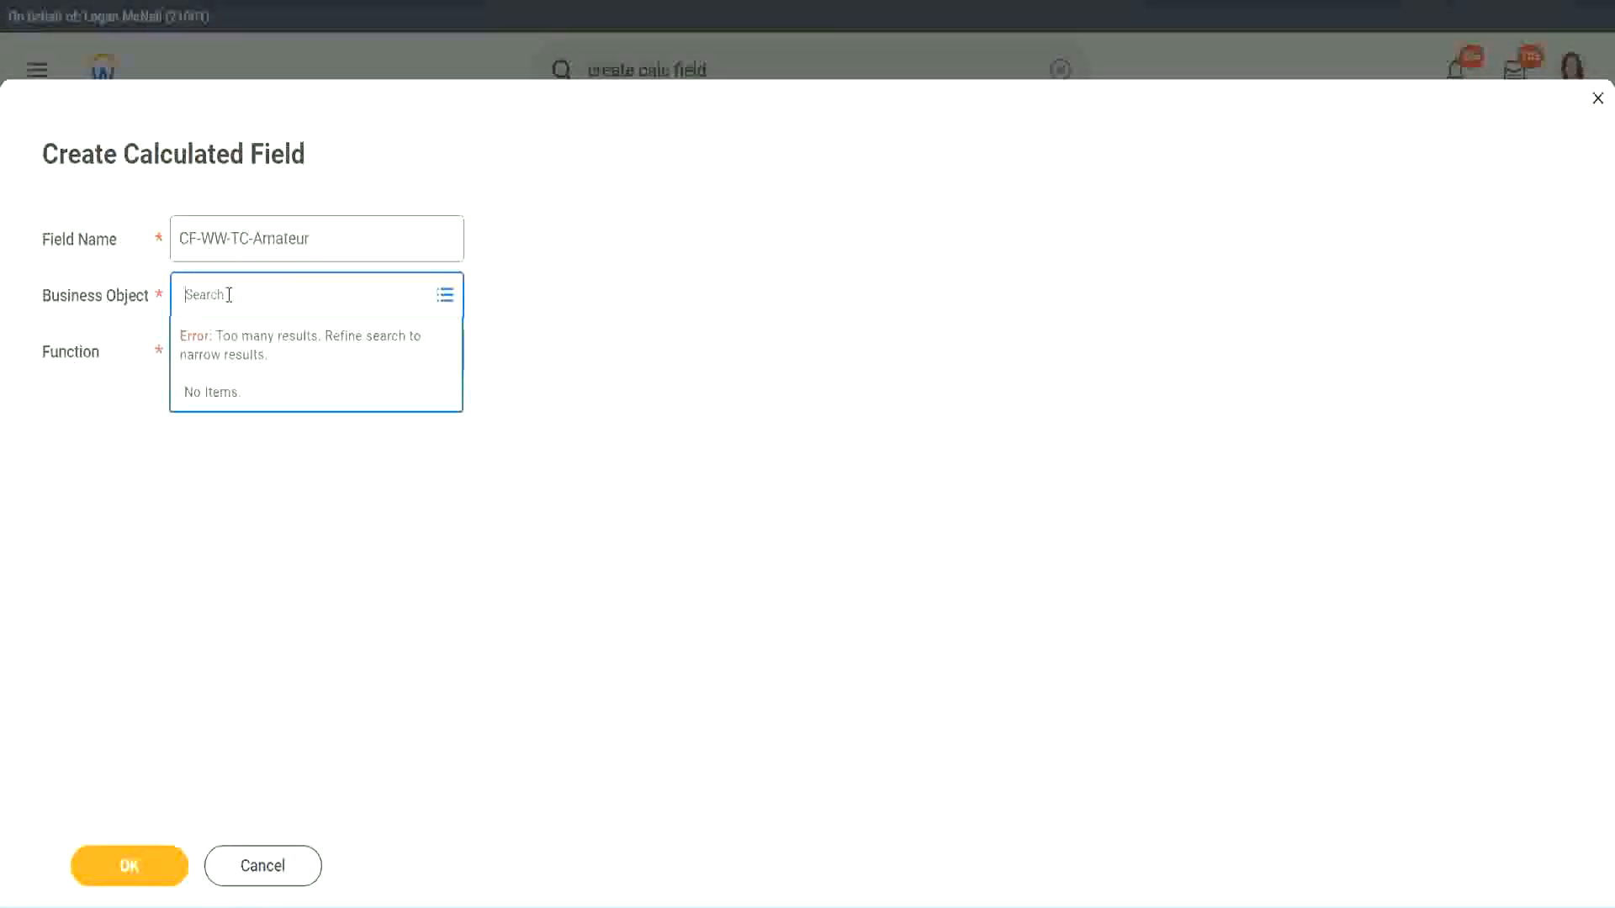
text(worker)
key(BackSpace)
key(BackSpace)
key(BackSpace)
key(BackSpace)
key(BackSpace)
key(BackSpace)
text(global)
key(Return)
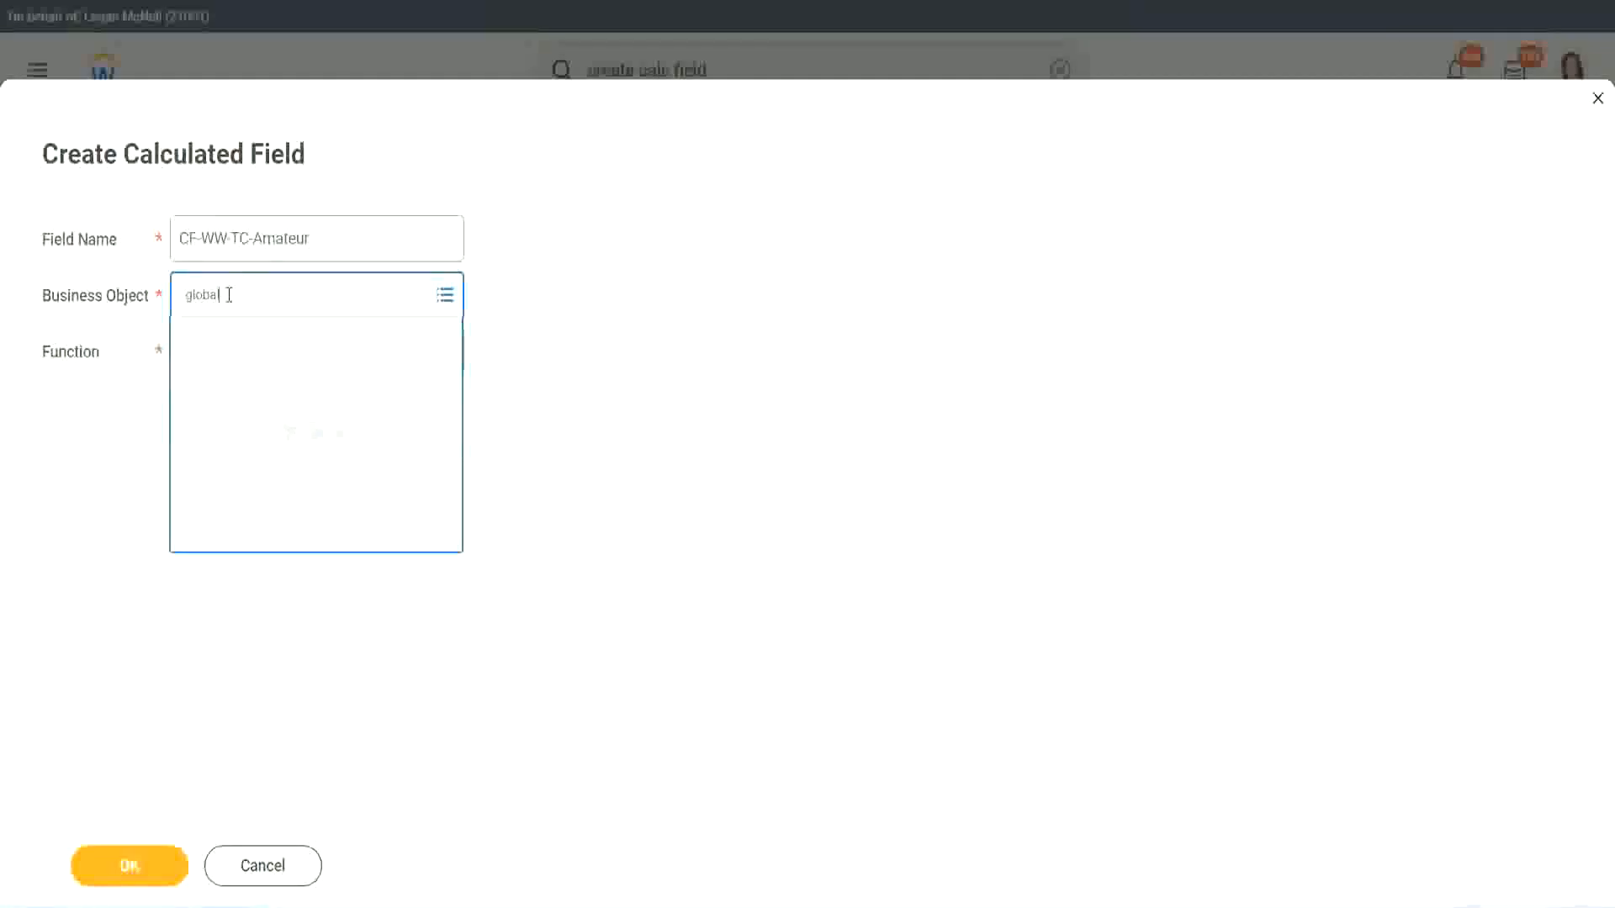
click(253, 393)
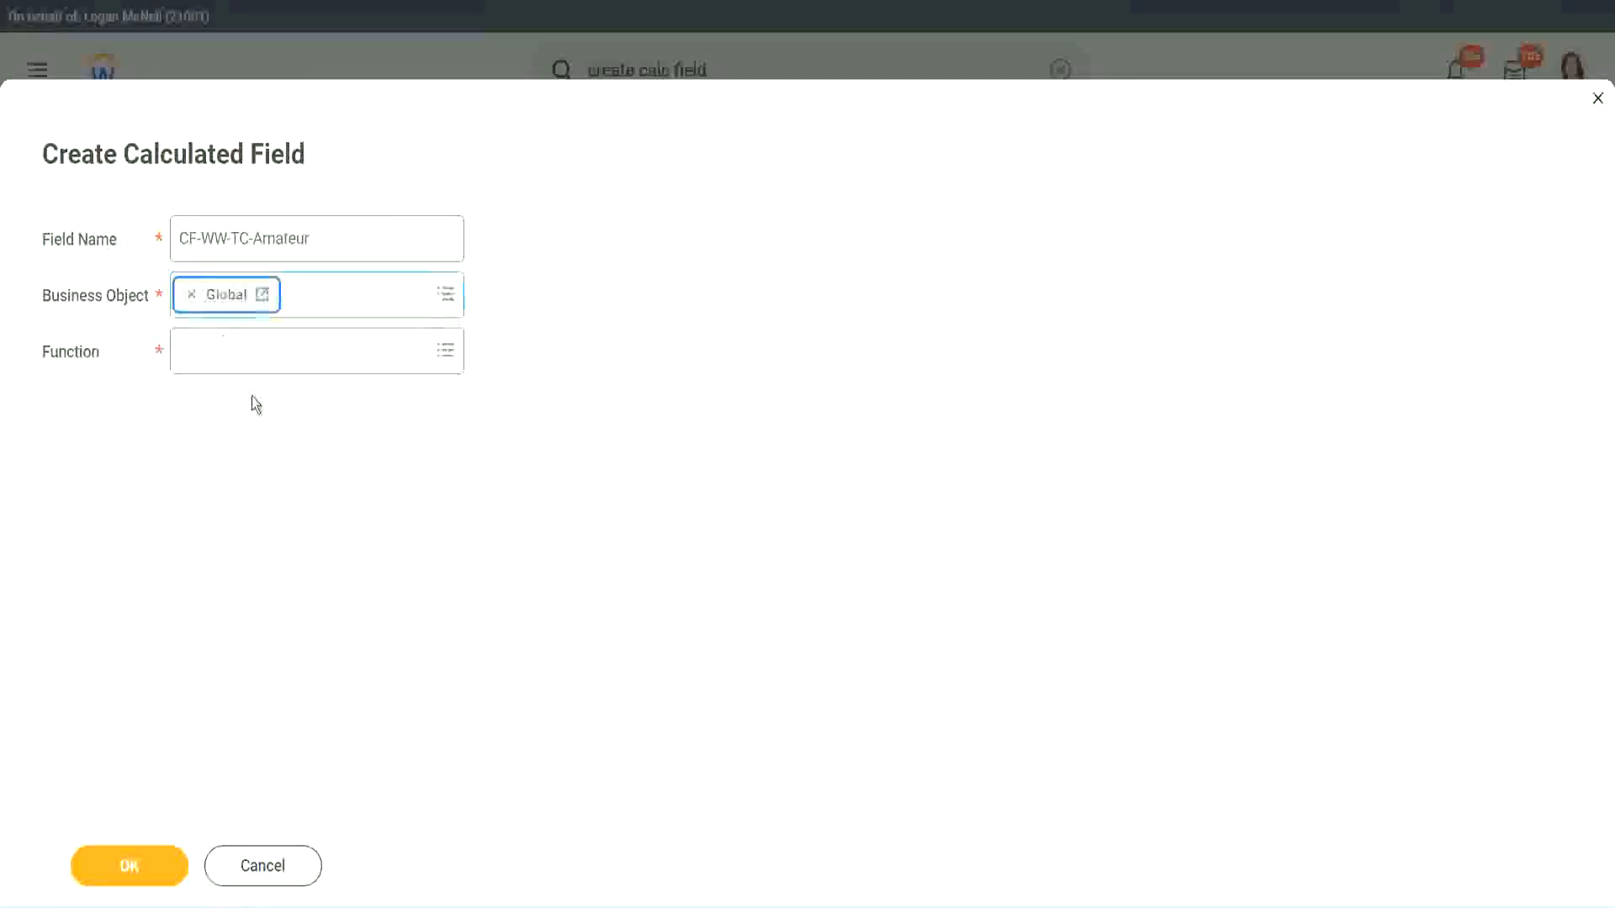
- Copy the word Amateur from the new calculated field's name
triple_click(370, 242)
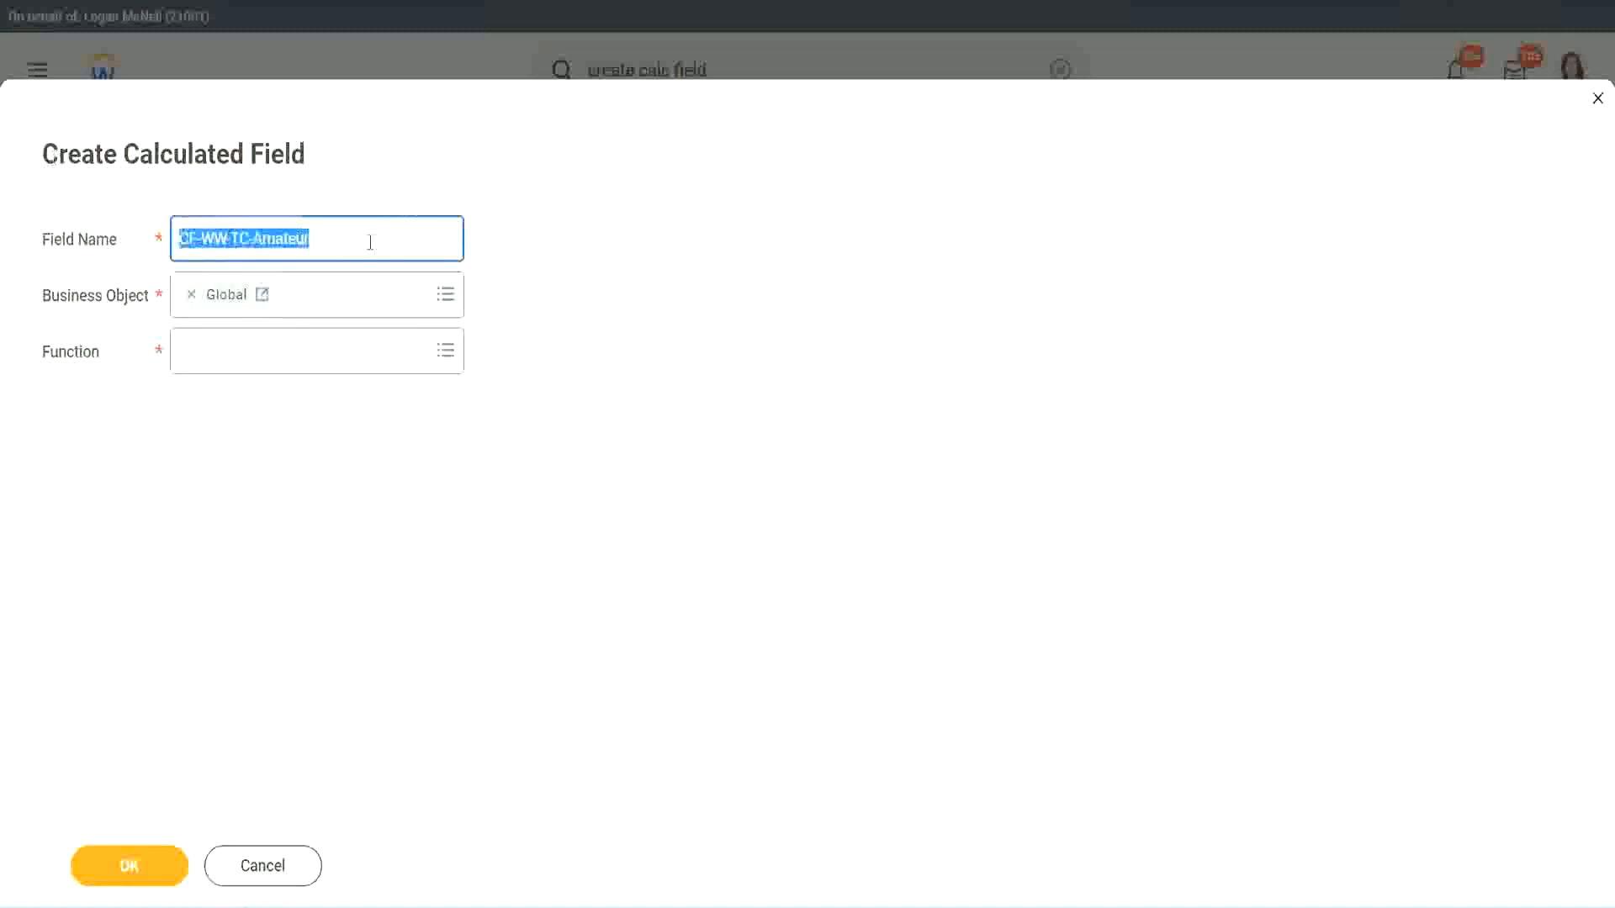
click(366, 243)
double_click(319, 236)
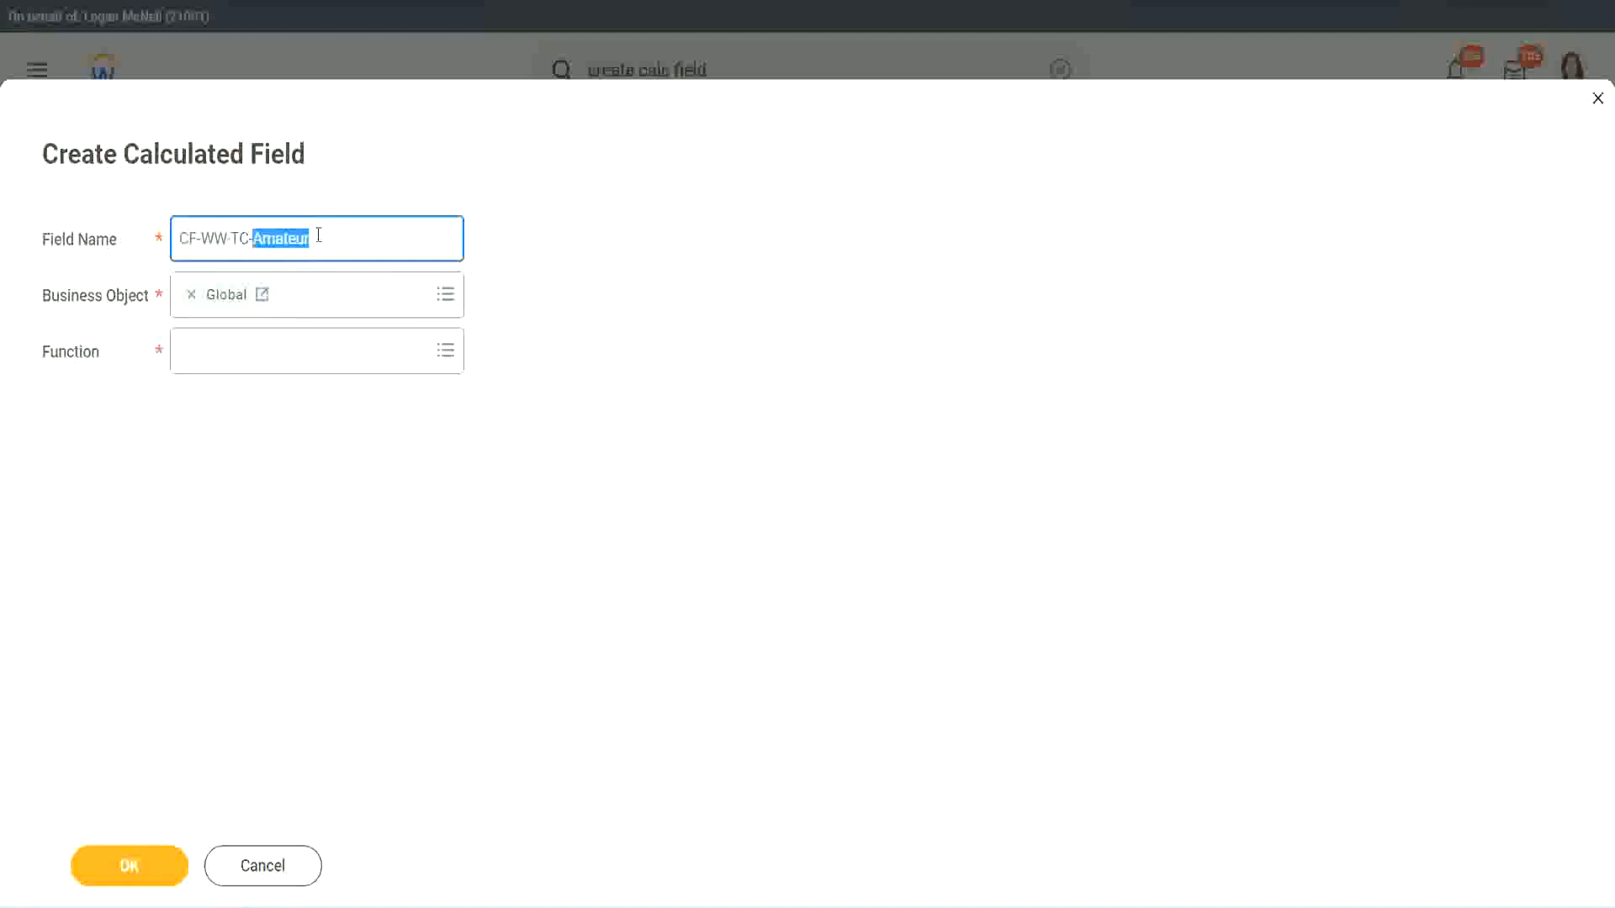
click(335, 236)
double_click(302, 241)
key(ctrl+c)
- Choose Text Constant as the function and continue to the field's calculation settings
click(222, 351)
text(text c)
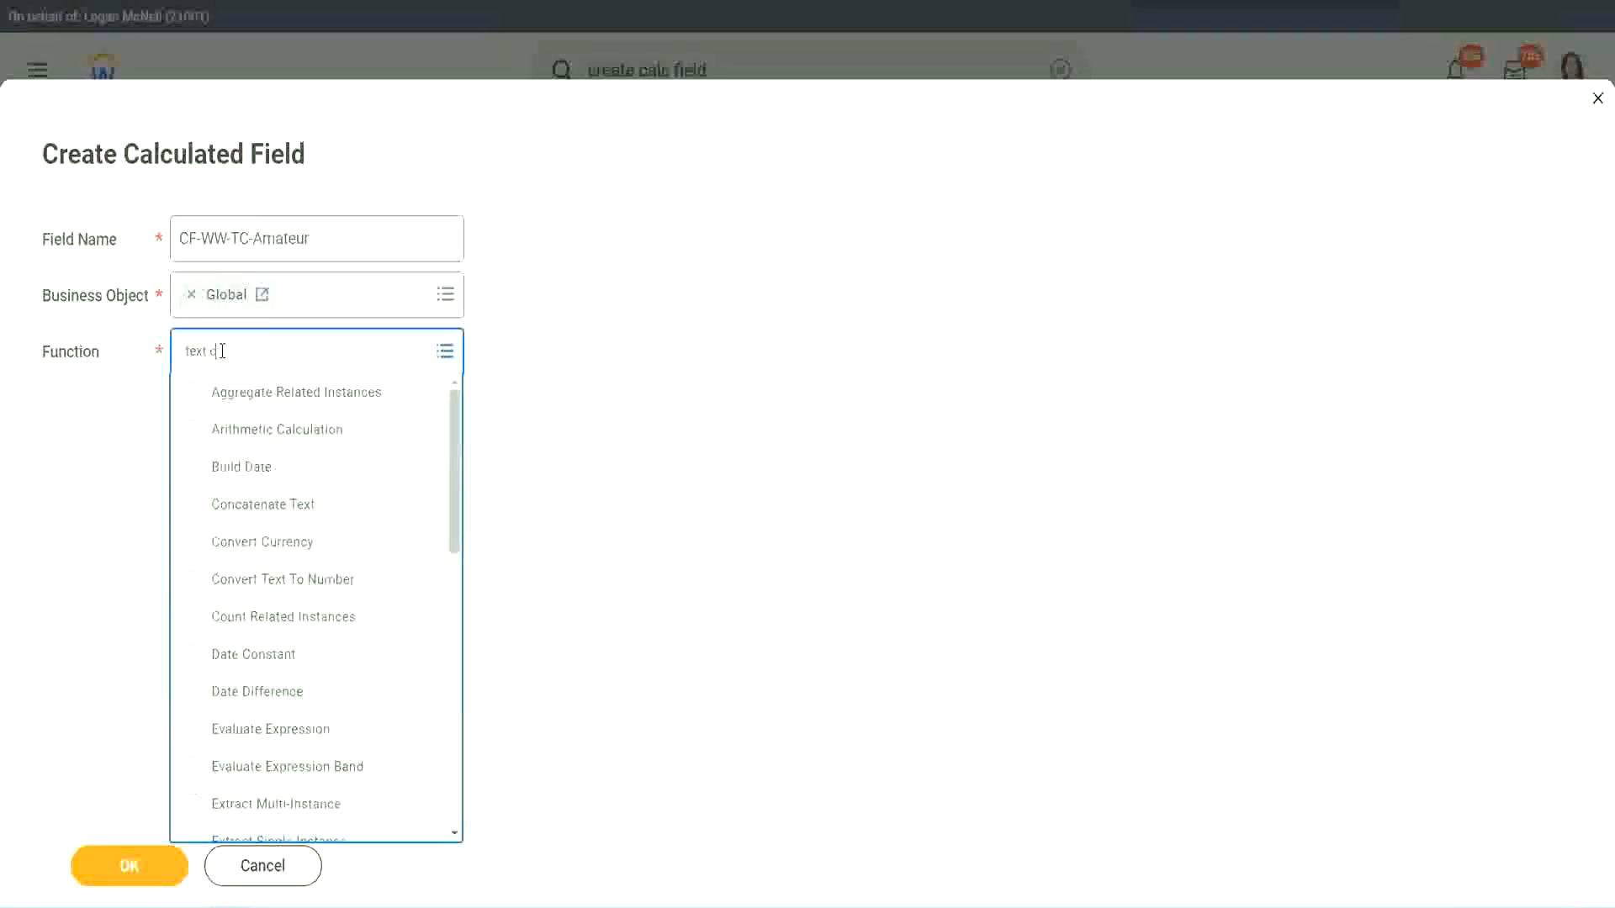
text(onst)
key(Return)
click(132, 876)
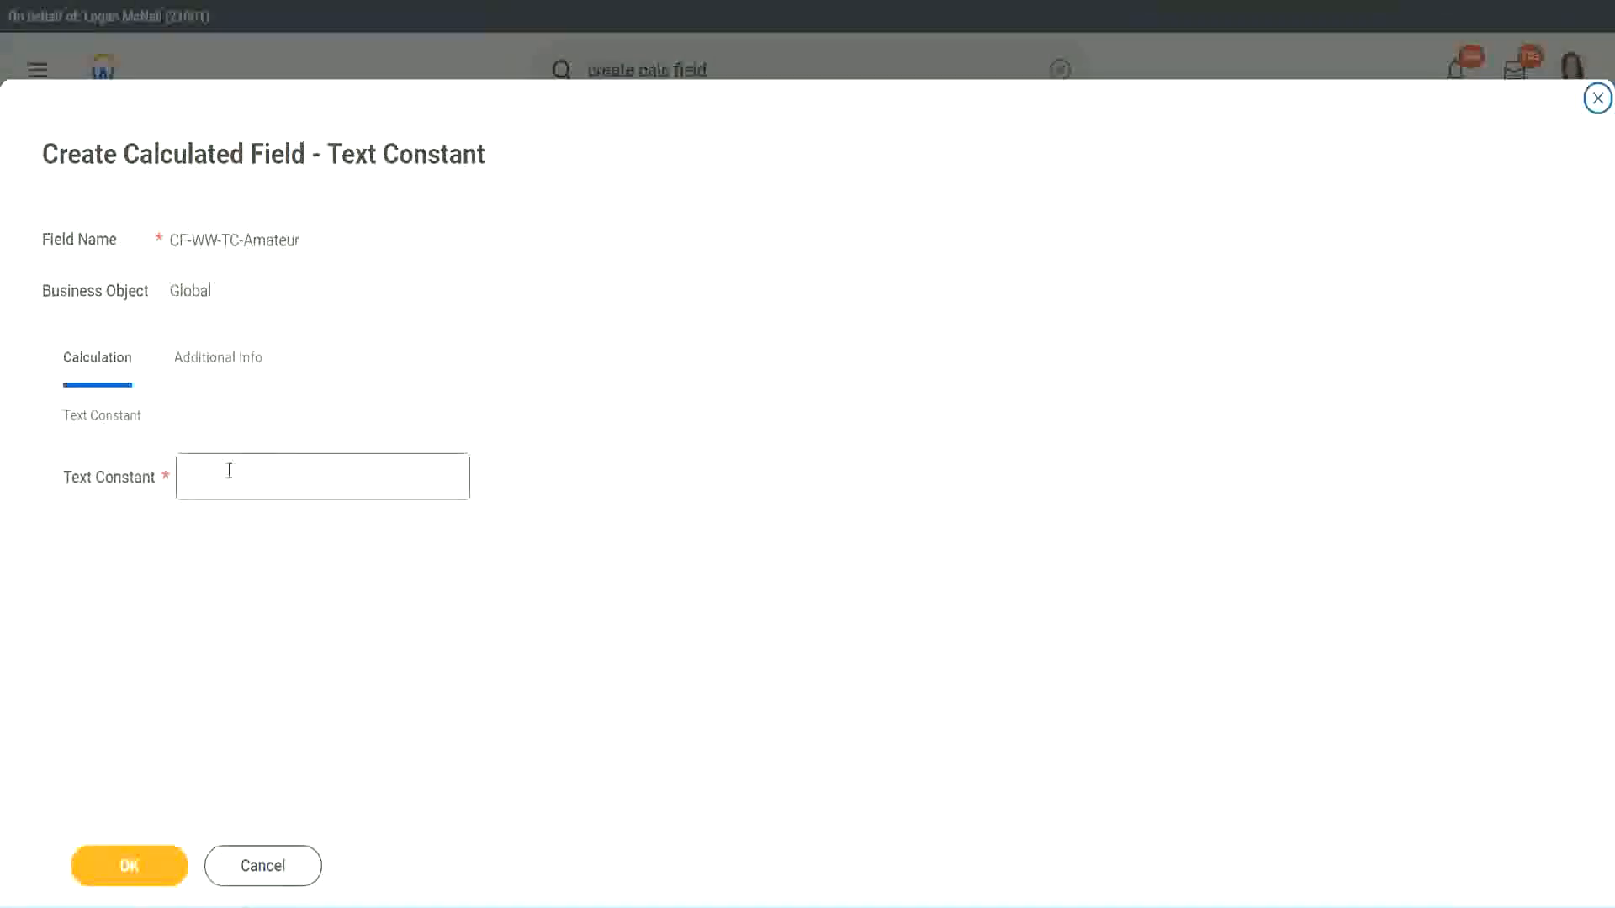
- Paste Amateur as the text constant and save the field as the first row's return value
click(266, 475)
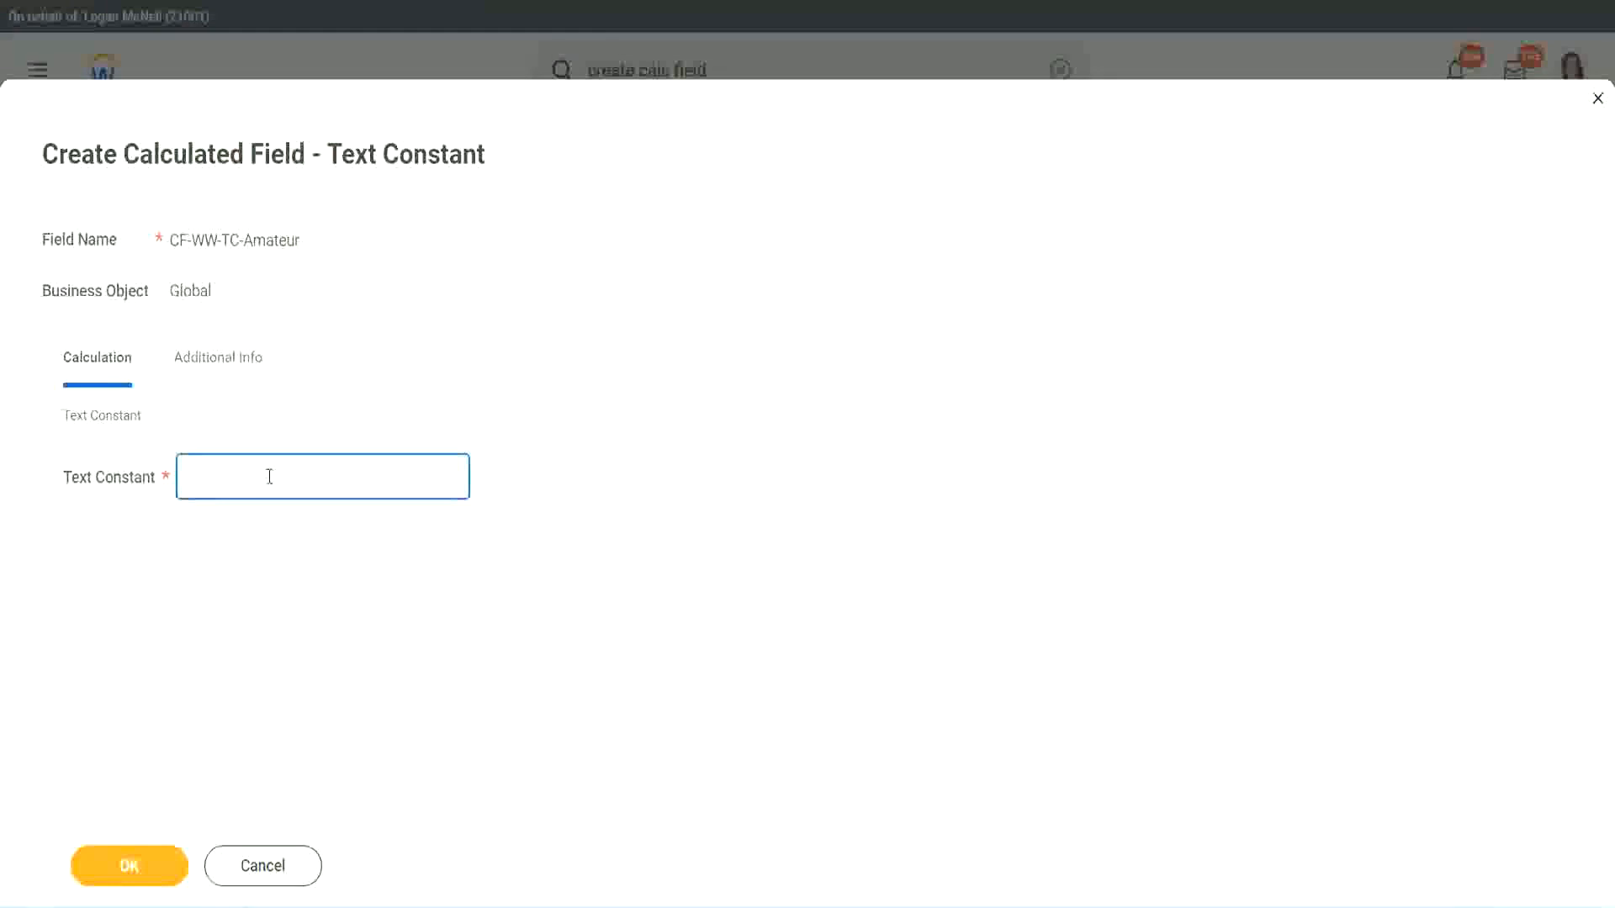
key(ctrl+v)
click(126, 867)
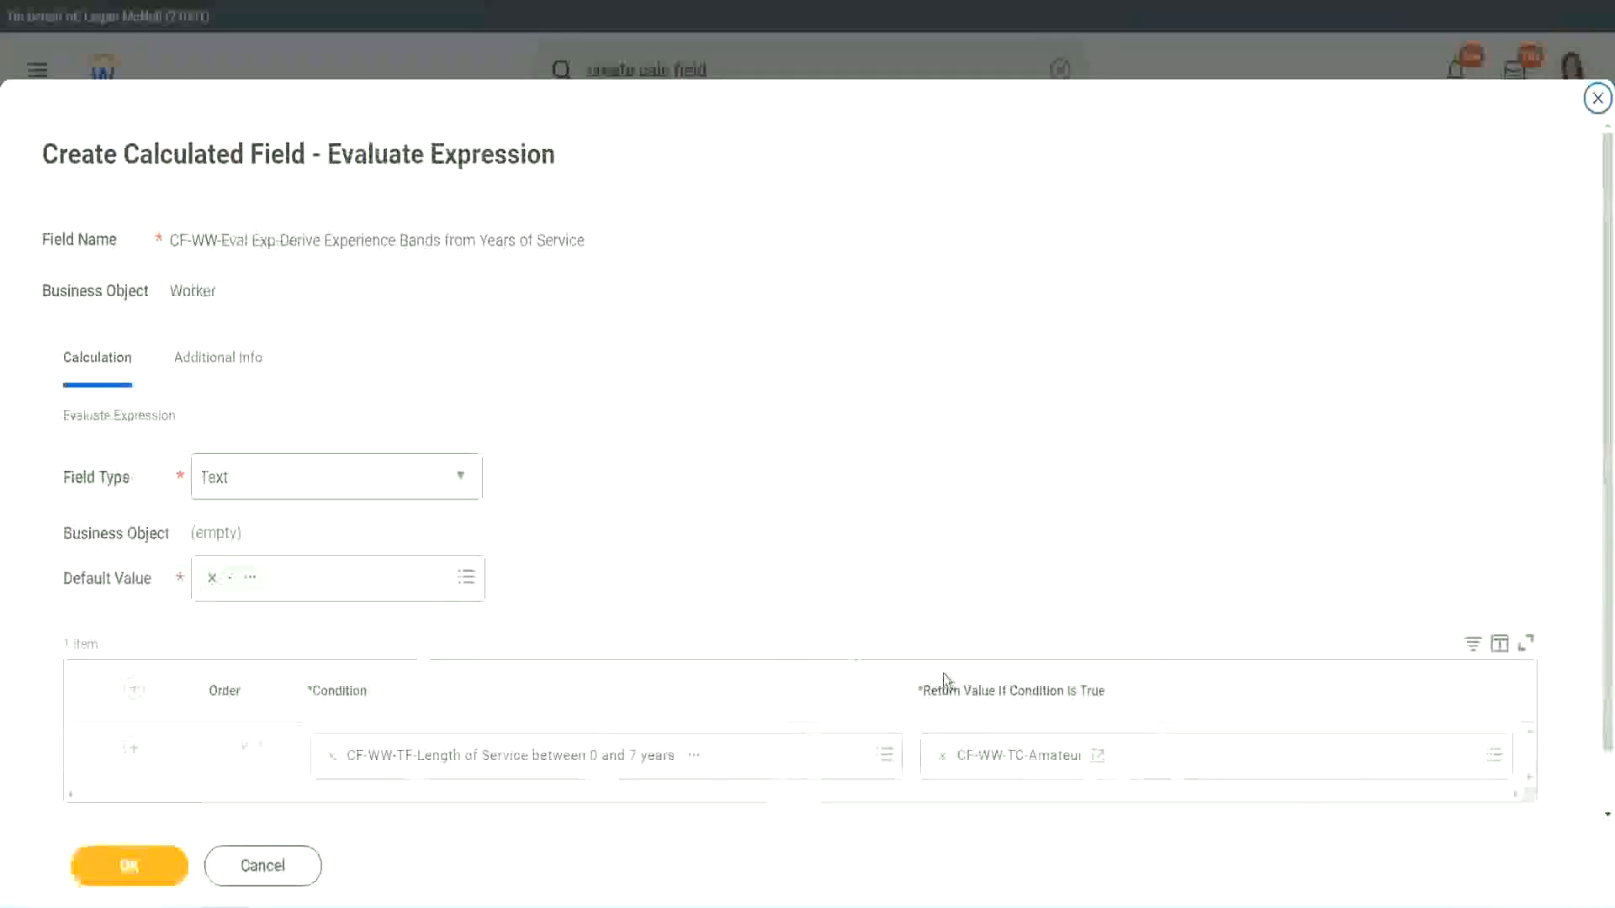
right_click(1003, 762)
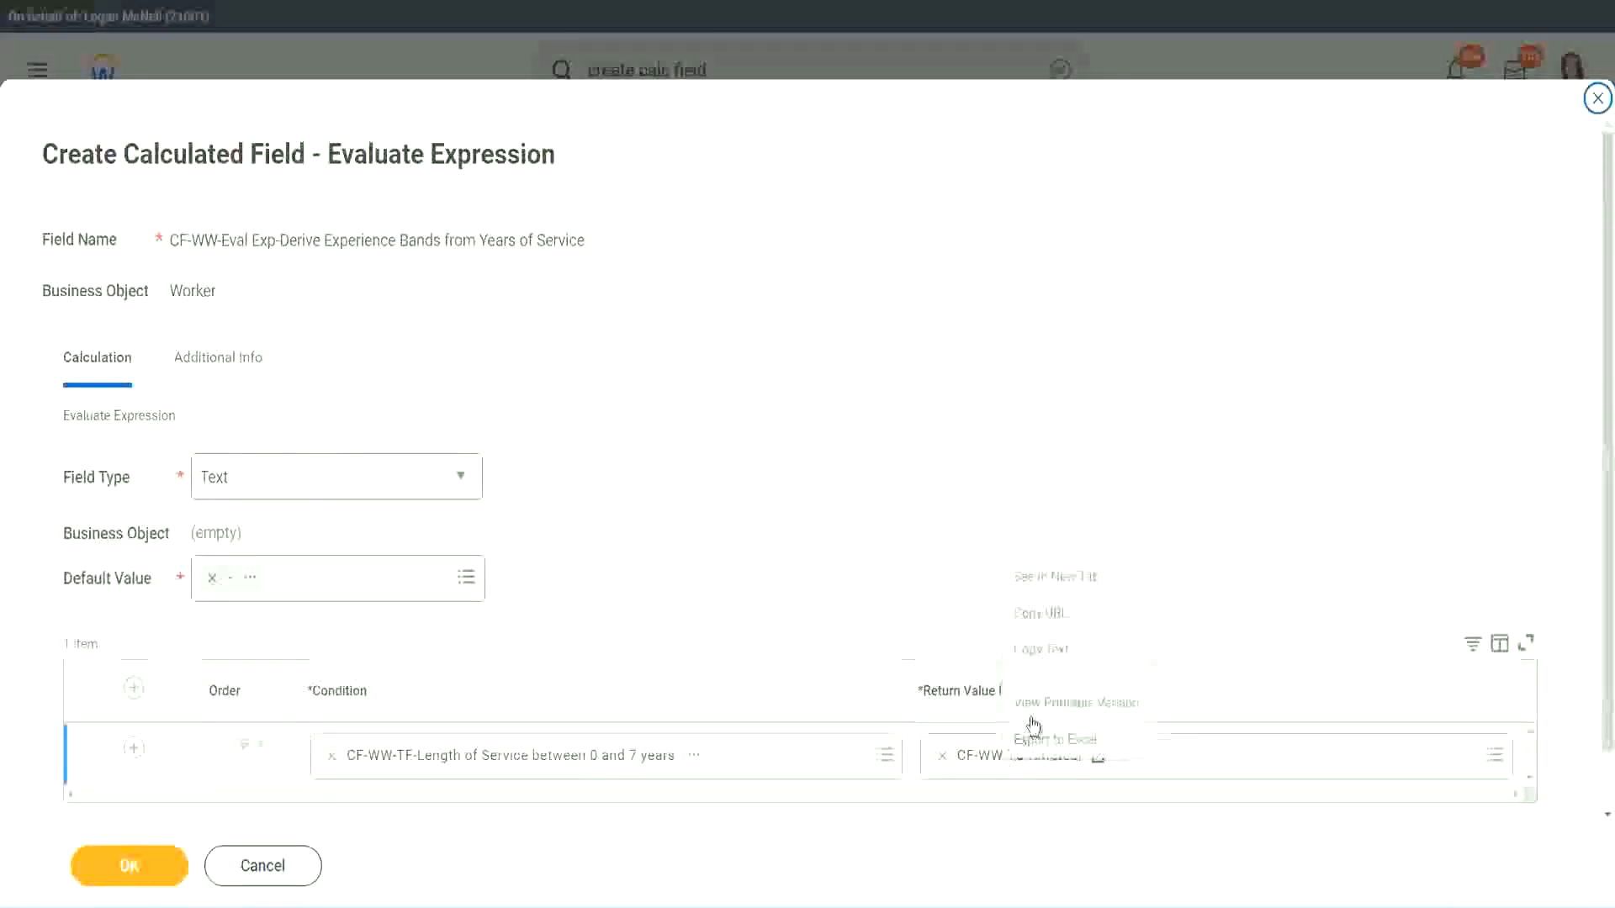
click(930, 692)
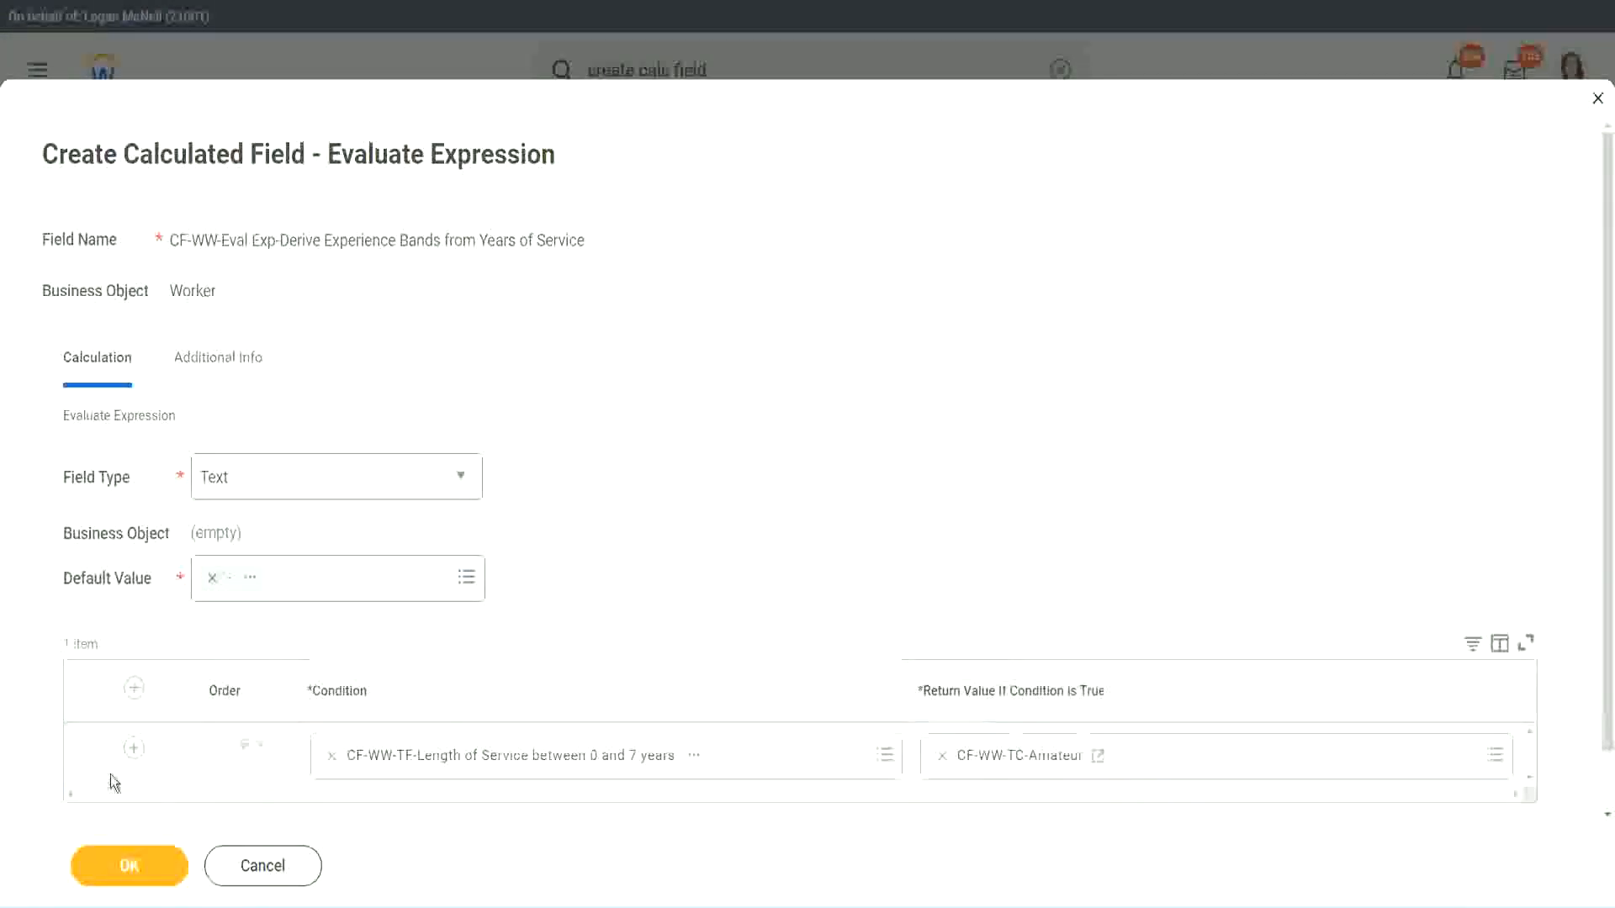
- Add three empty rows below the first condition in the Evaluate Expression table
click(134, 747)
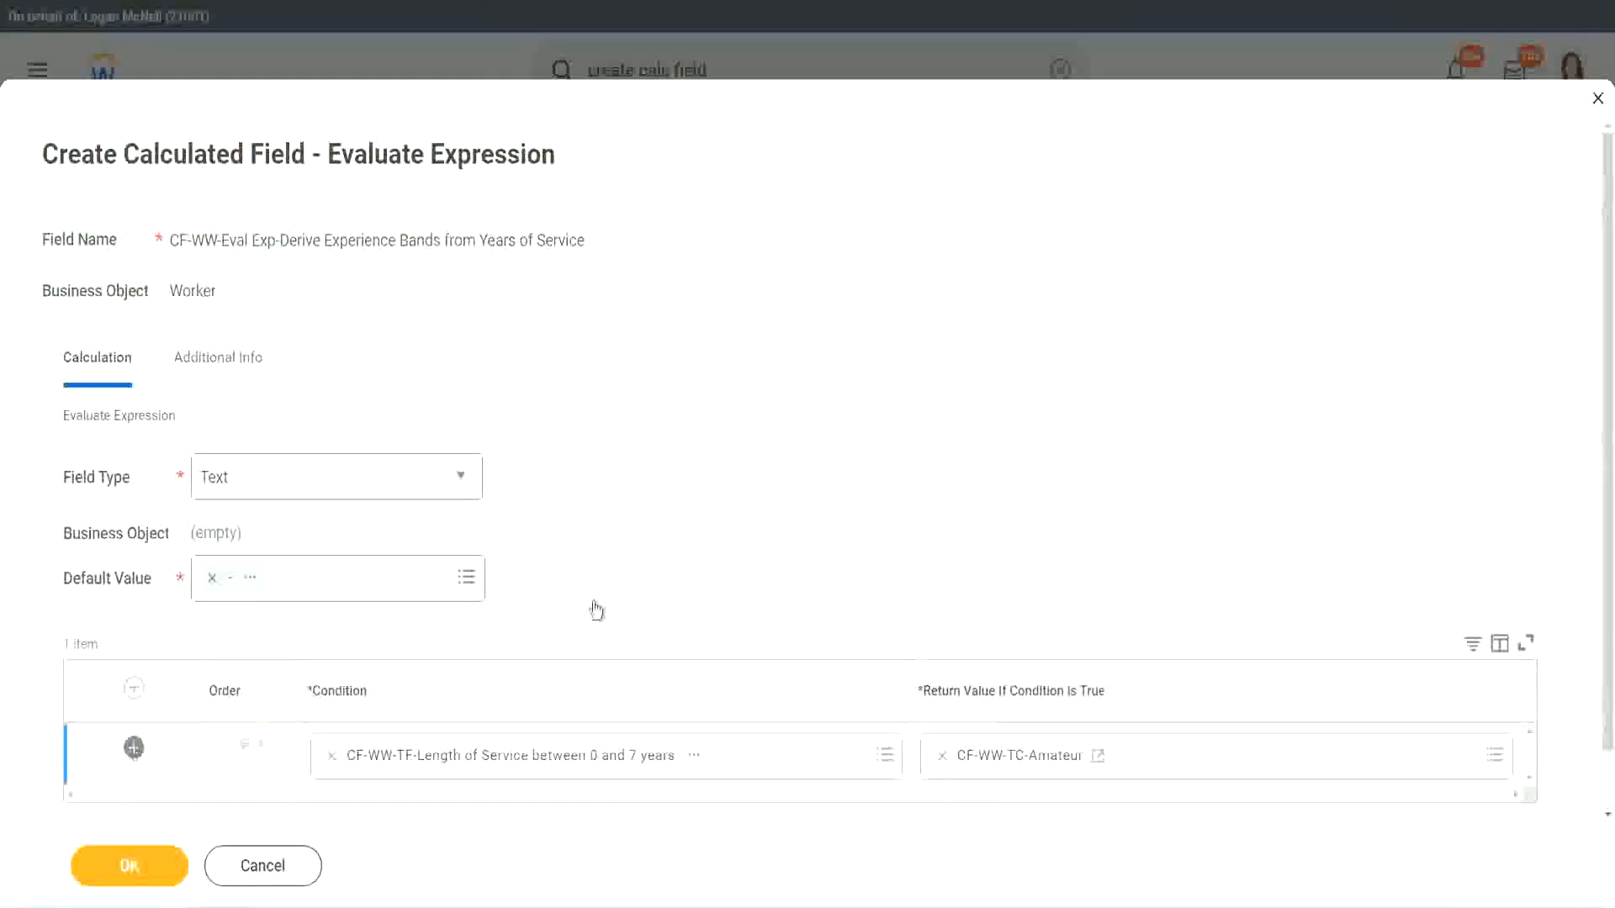
scroll(632, 589, down, 3)
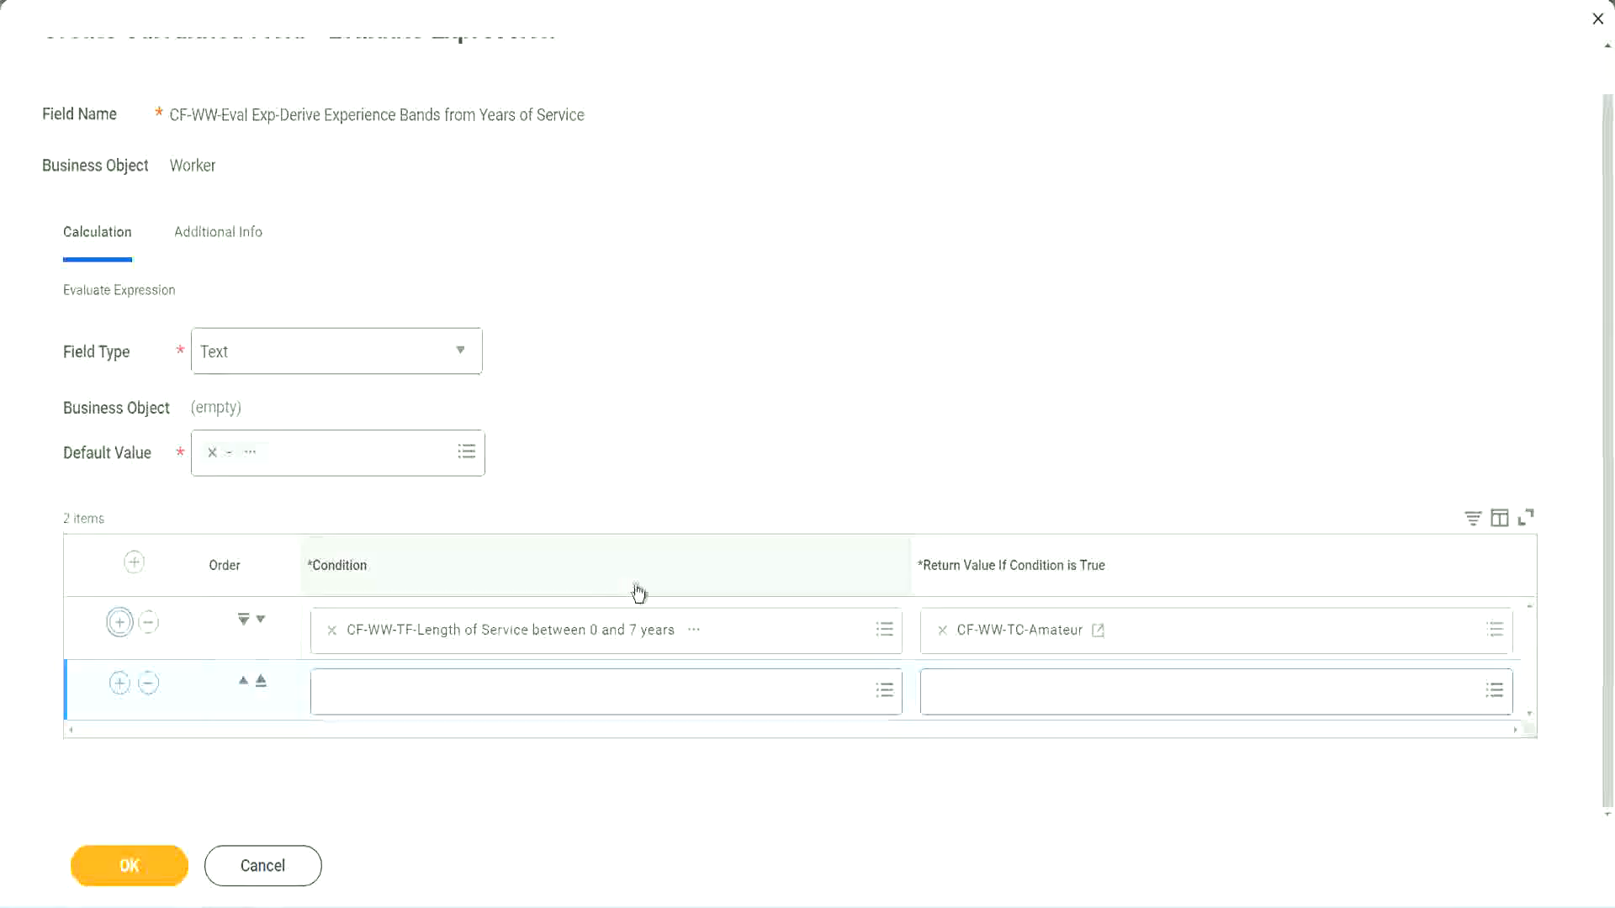
click(121, 686)
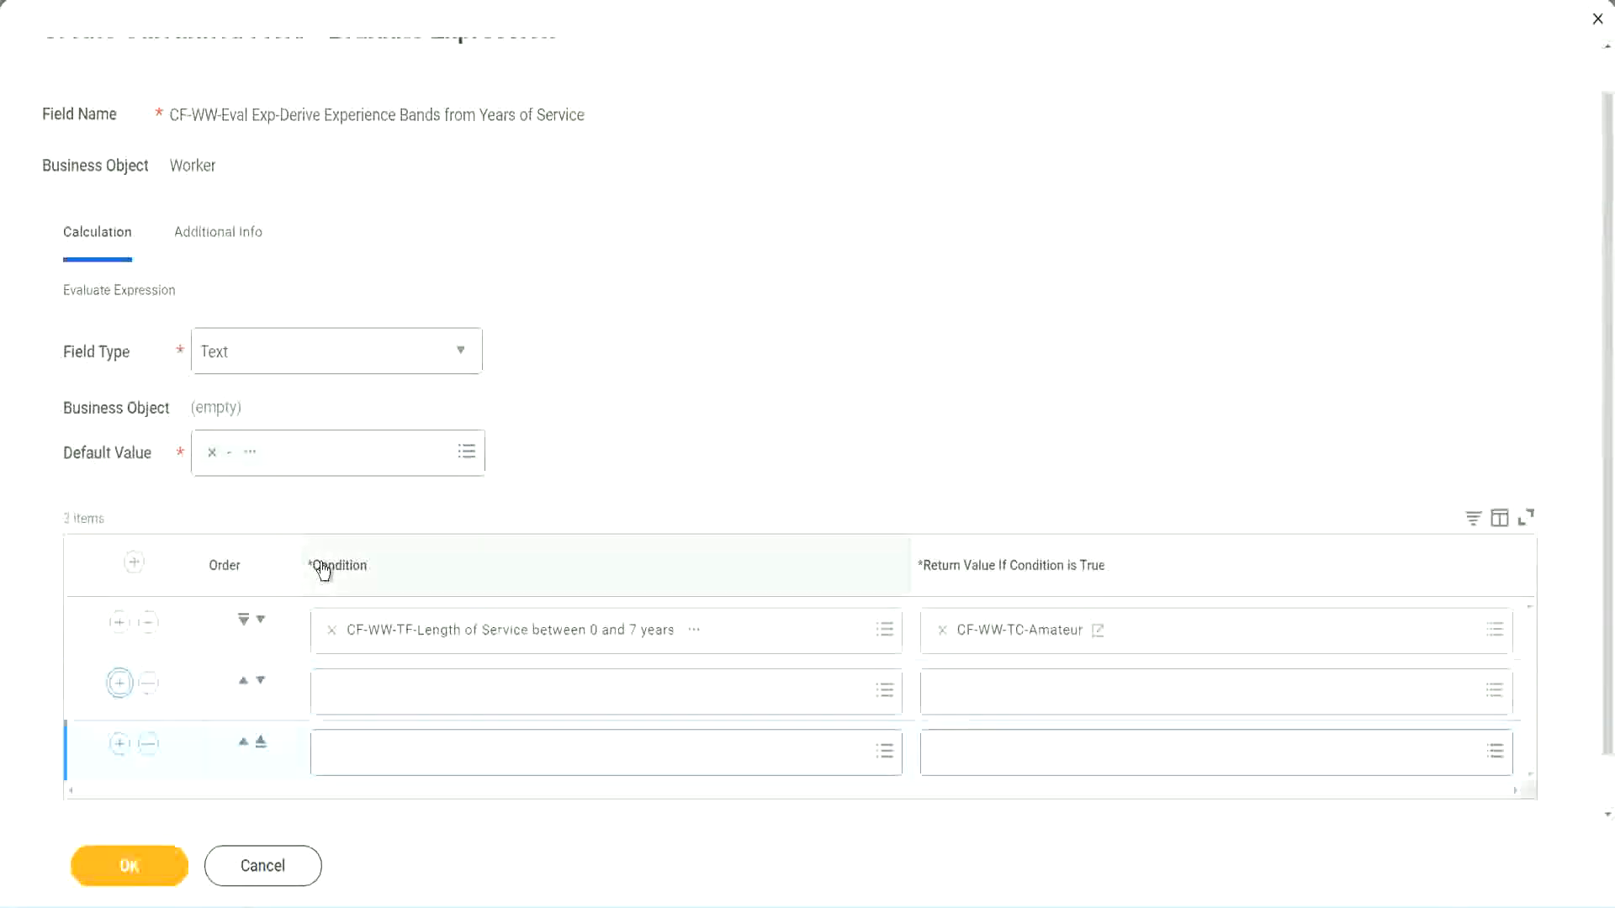
scroll(322, 570, down, 1)
click(119, 686)
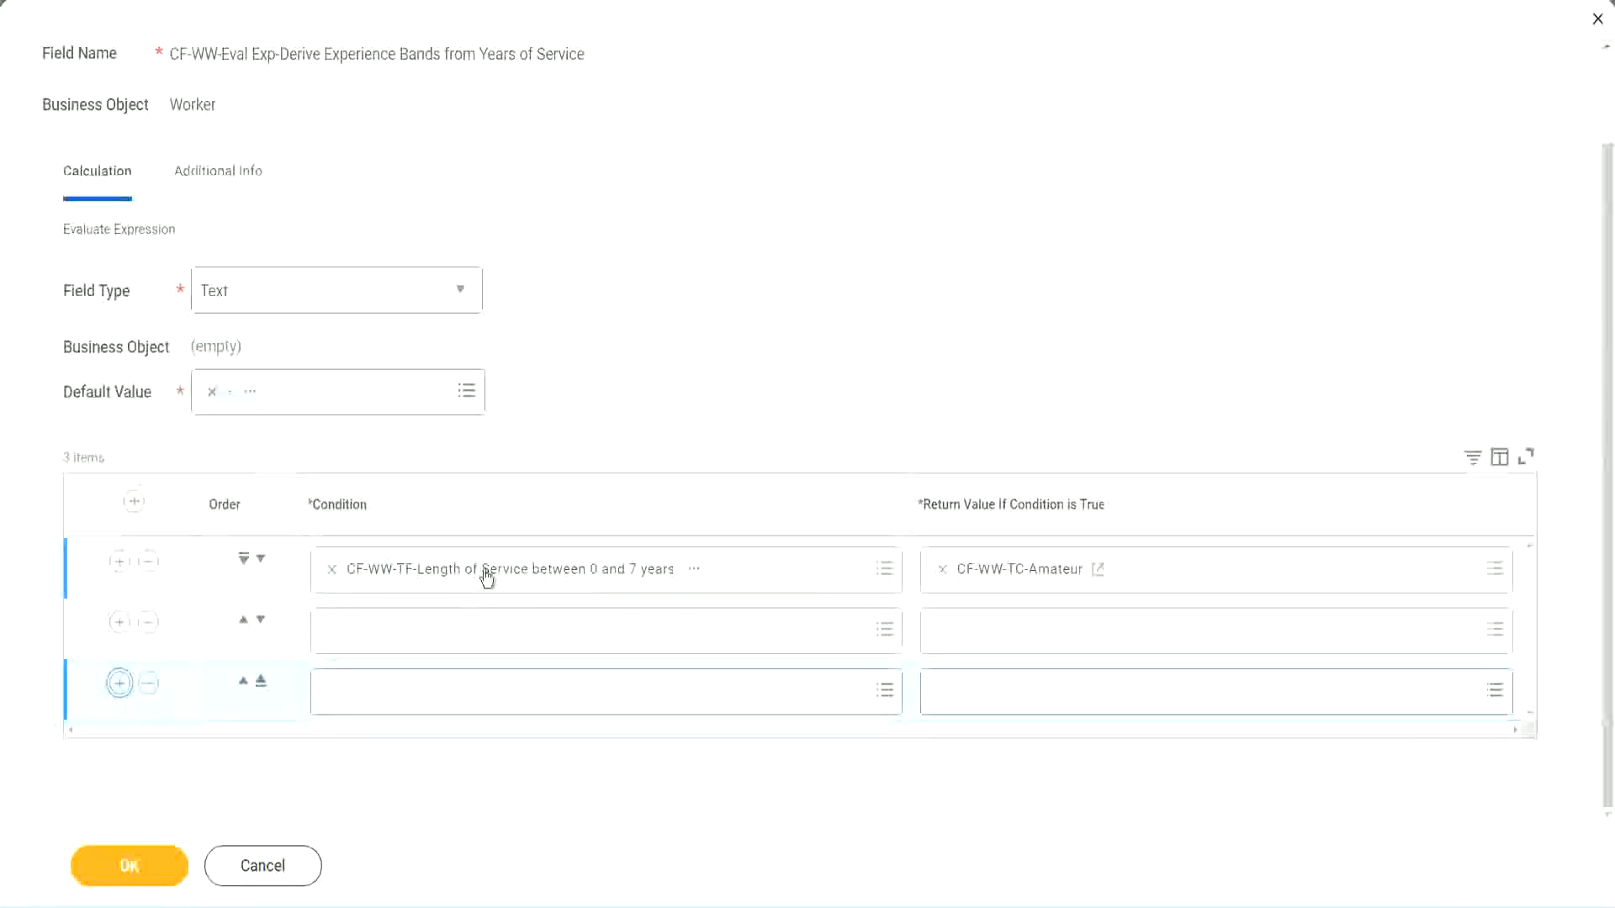
- Search for cf-ww-tf and set the second row's condition to CF-WW-TF-Length of Service between 8 and 15 years
click(398, 637)
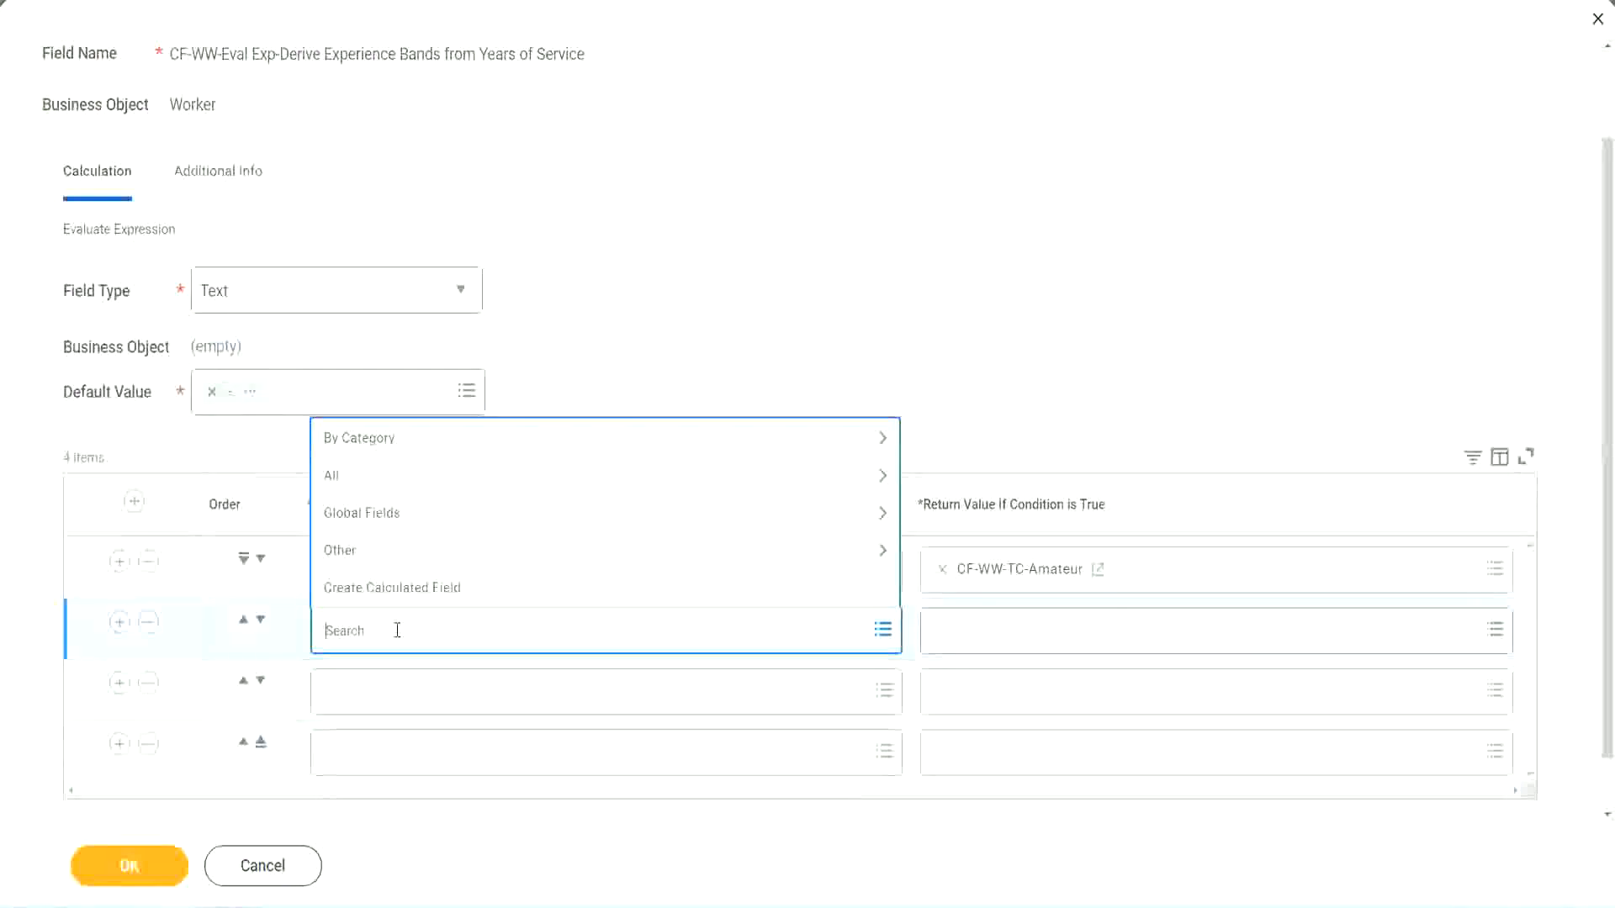
text(cf-ww)
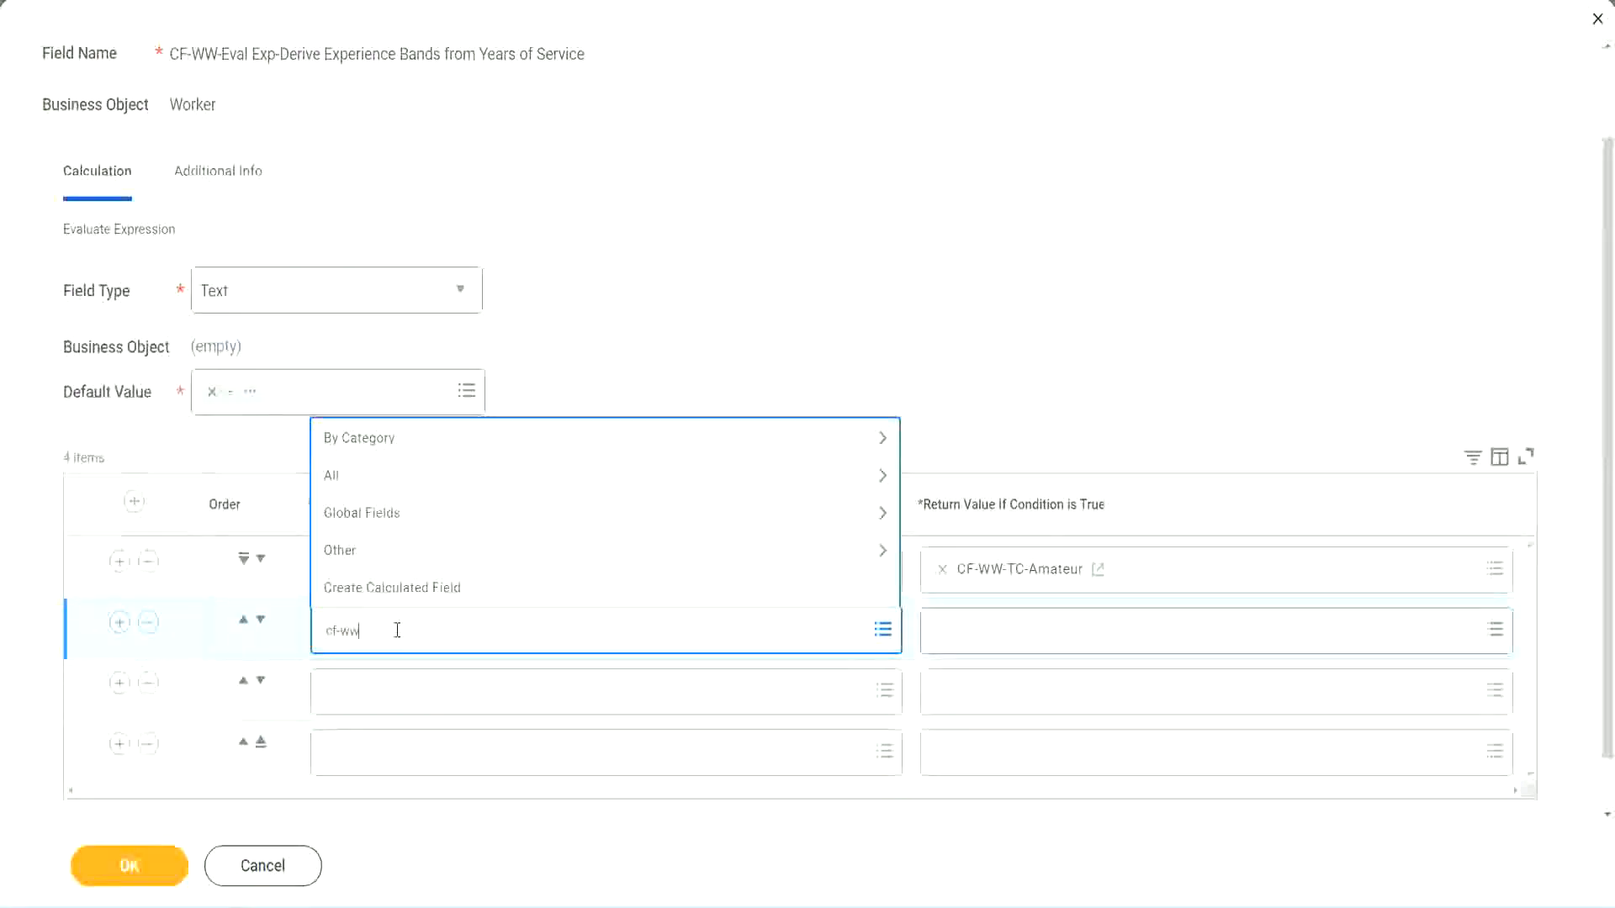
text(-tf)
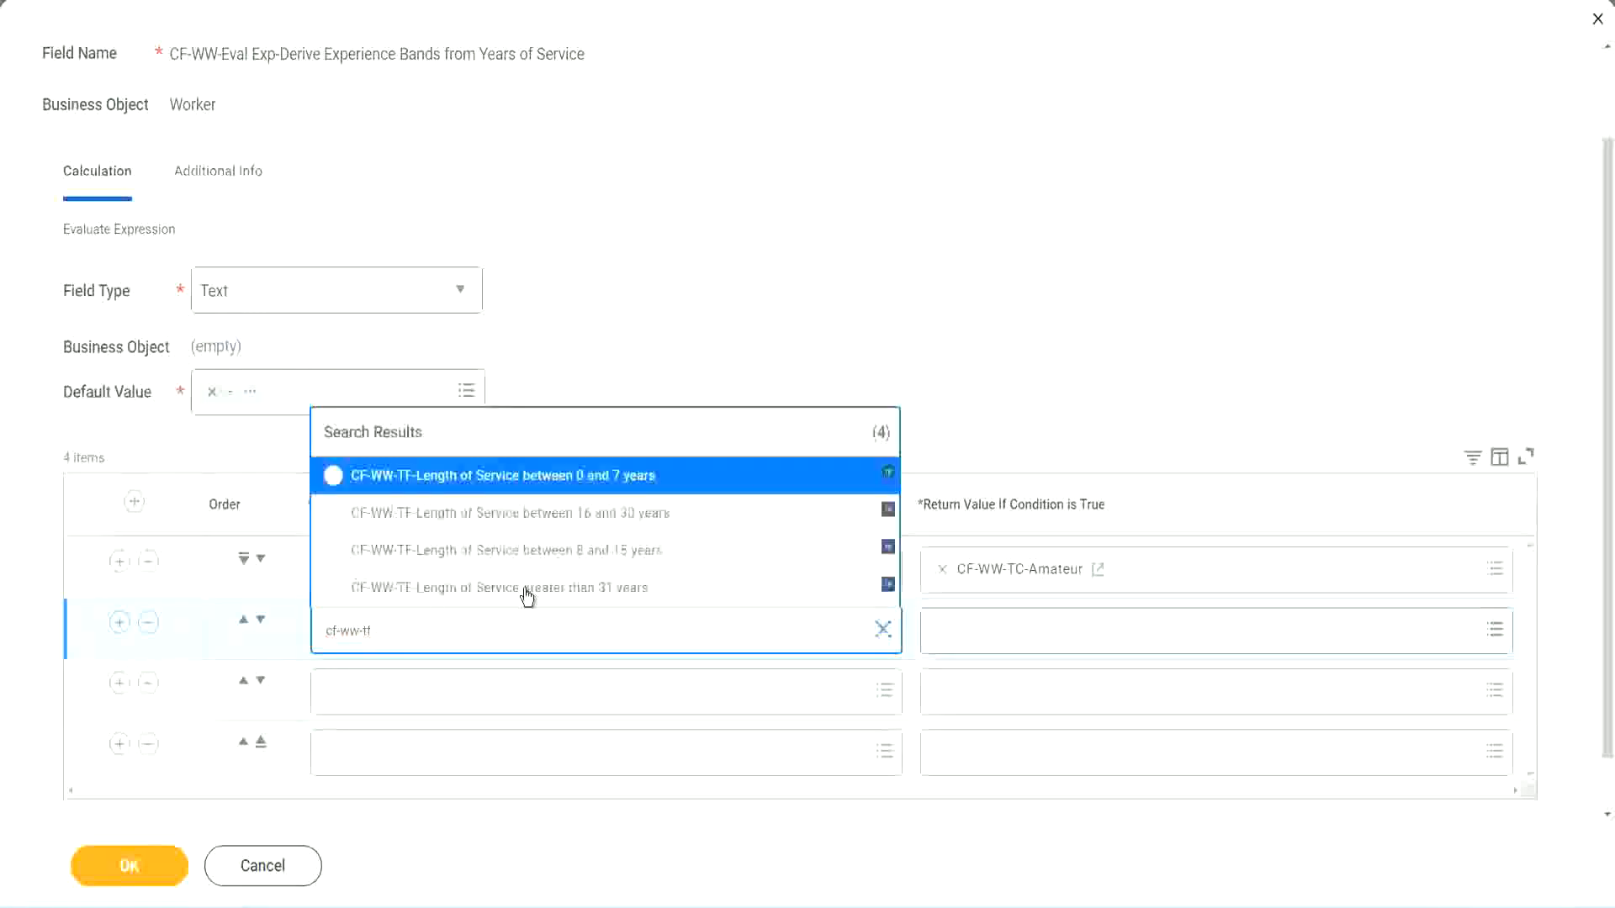
click(620, 552)
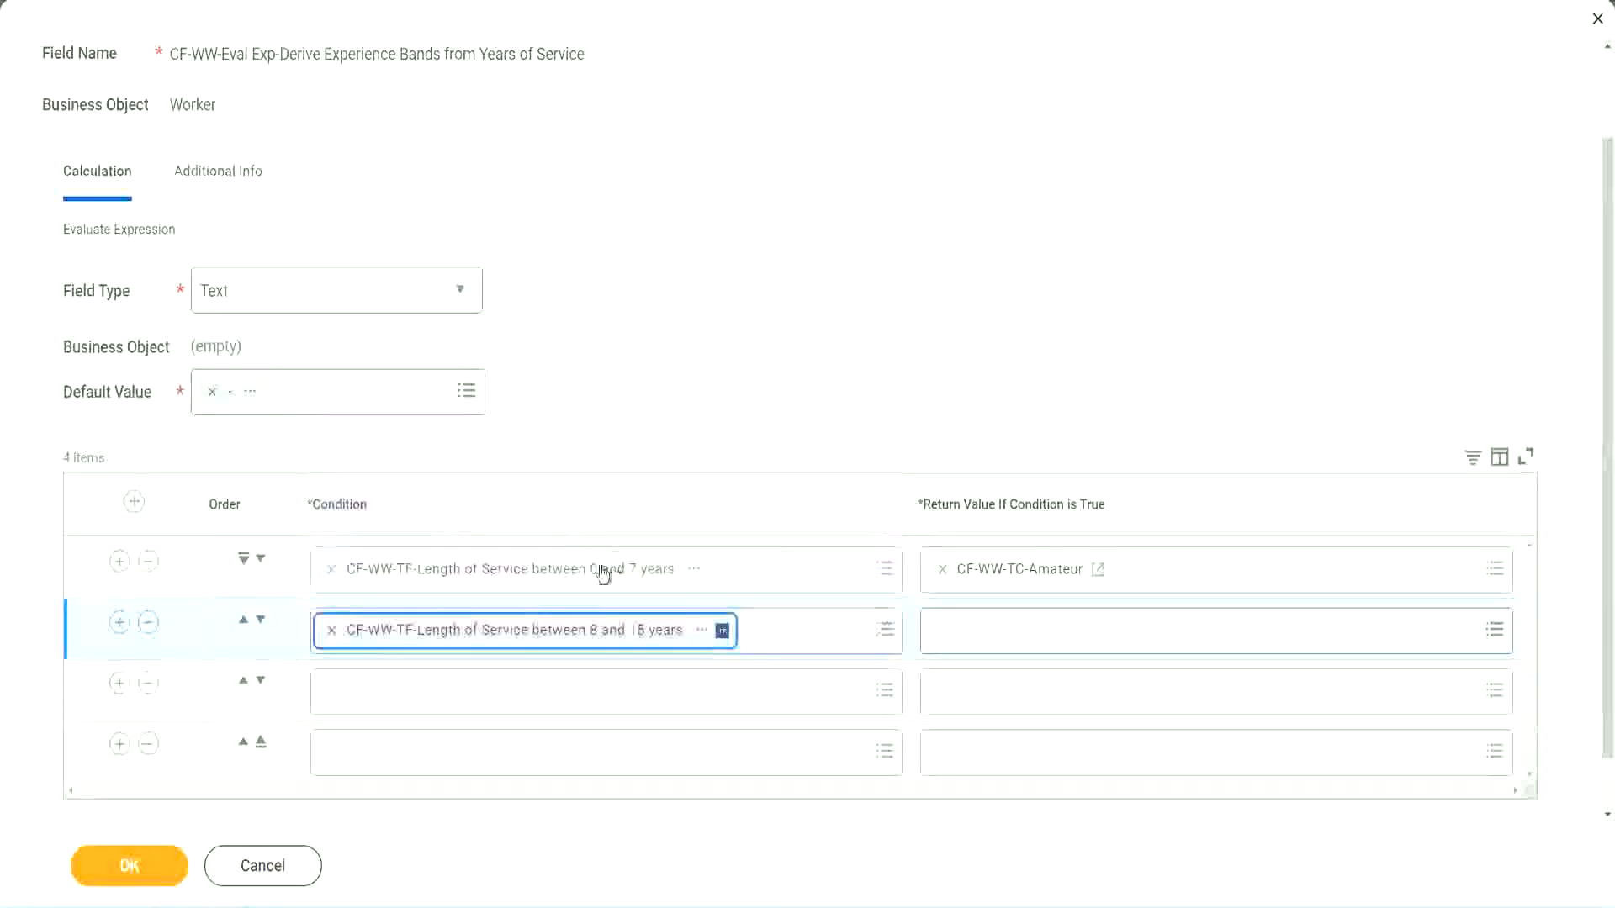
- Search for cf-ww-tf and set the third row's condition to CF-WW-TF-Length of Service between 16 and 30 years
click(407, 692)
text(cf)
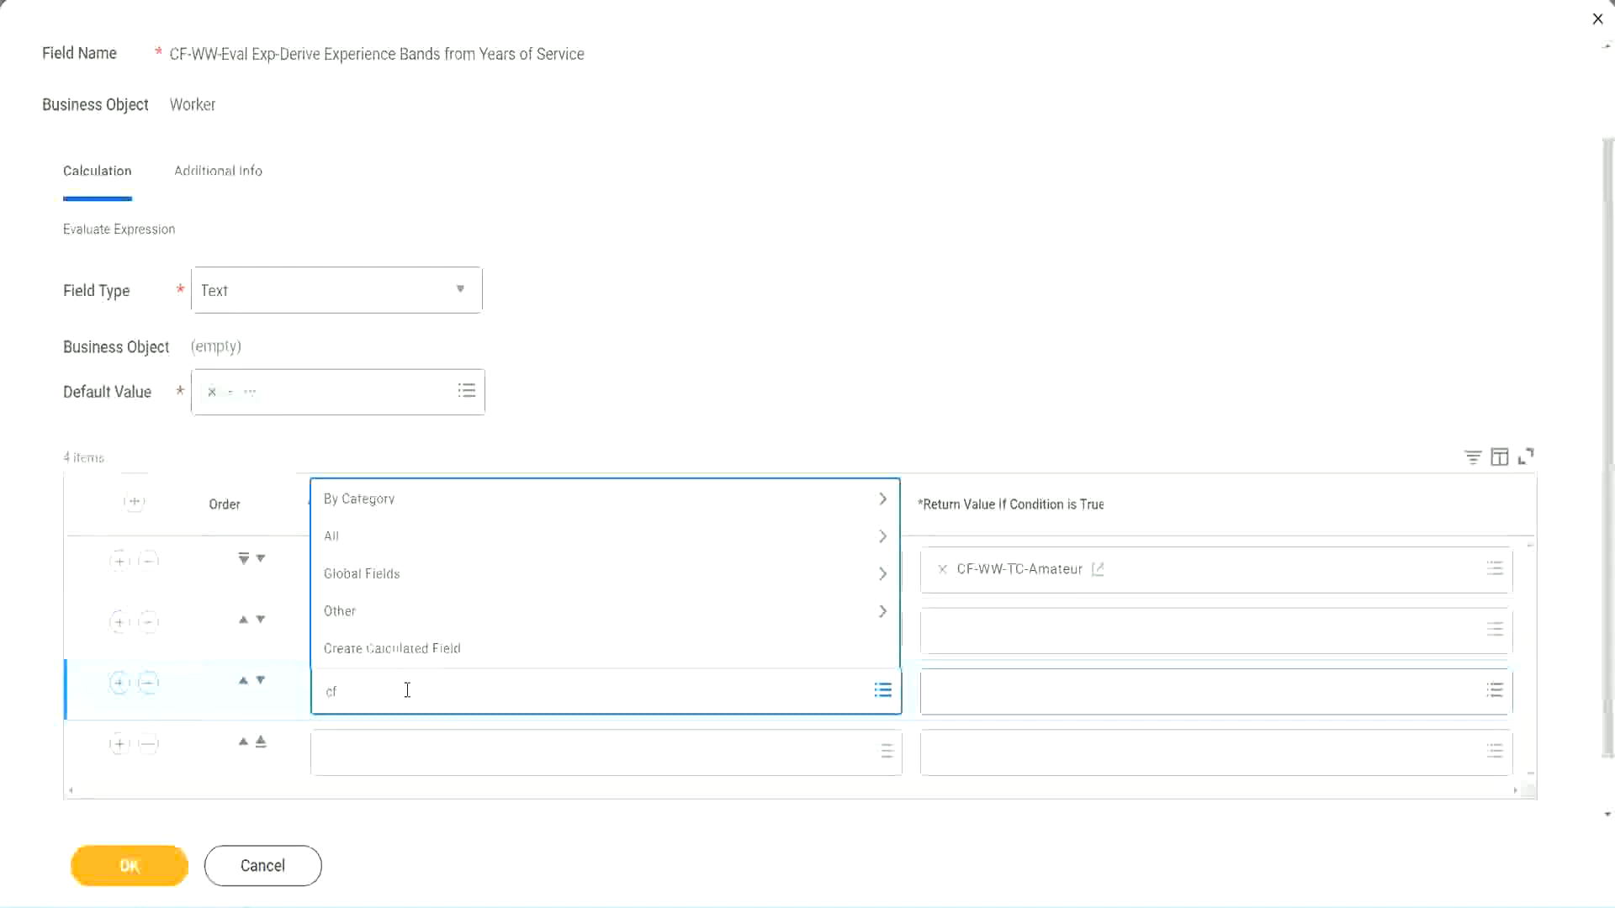
text(-ww-tc)
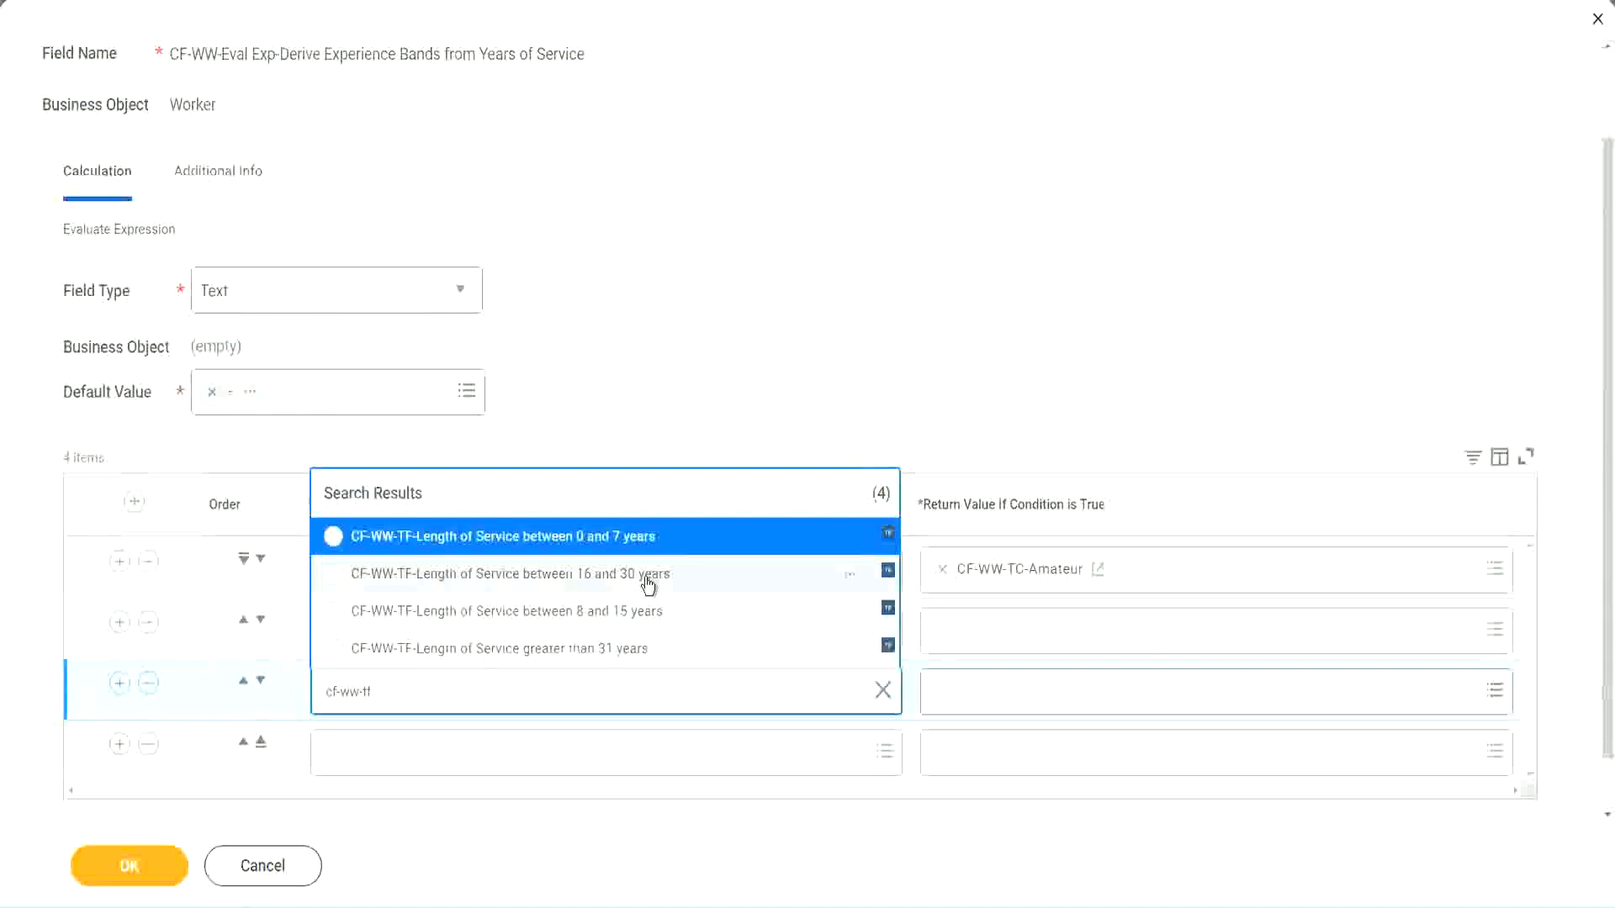
click(649, 580)
- Search for cf-ww tf 31 and set the fourth row's condition to CF-WW-TF-Length of Service greater than 31 years
click(380, 755)
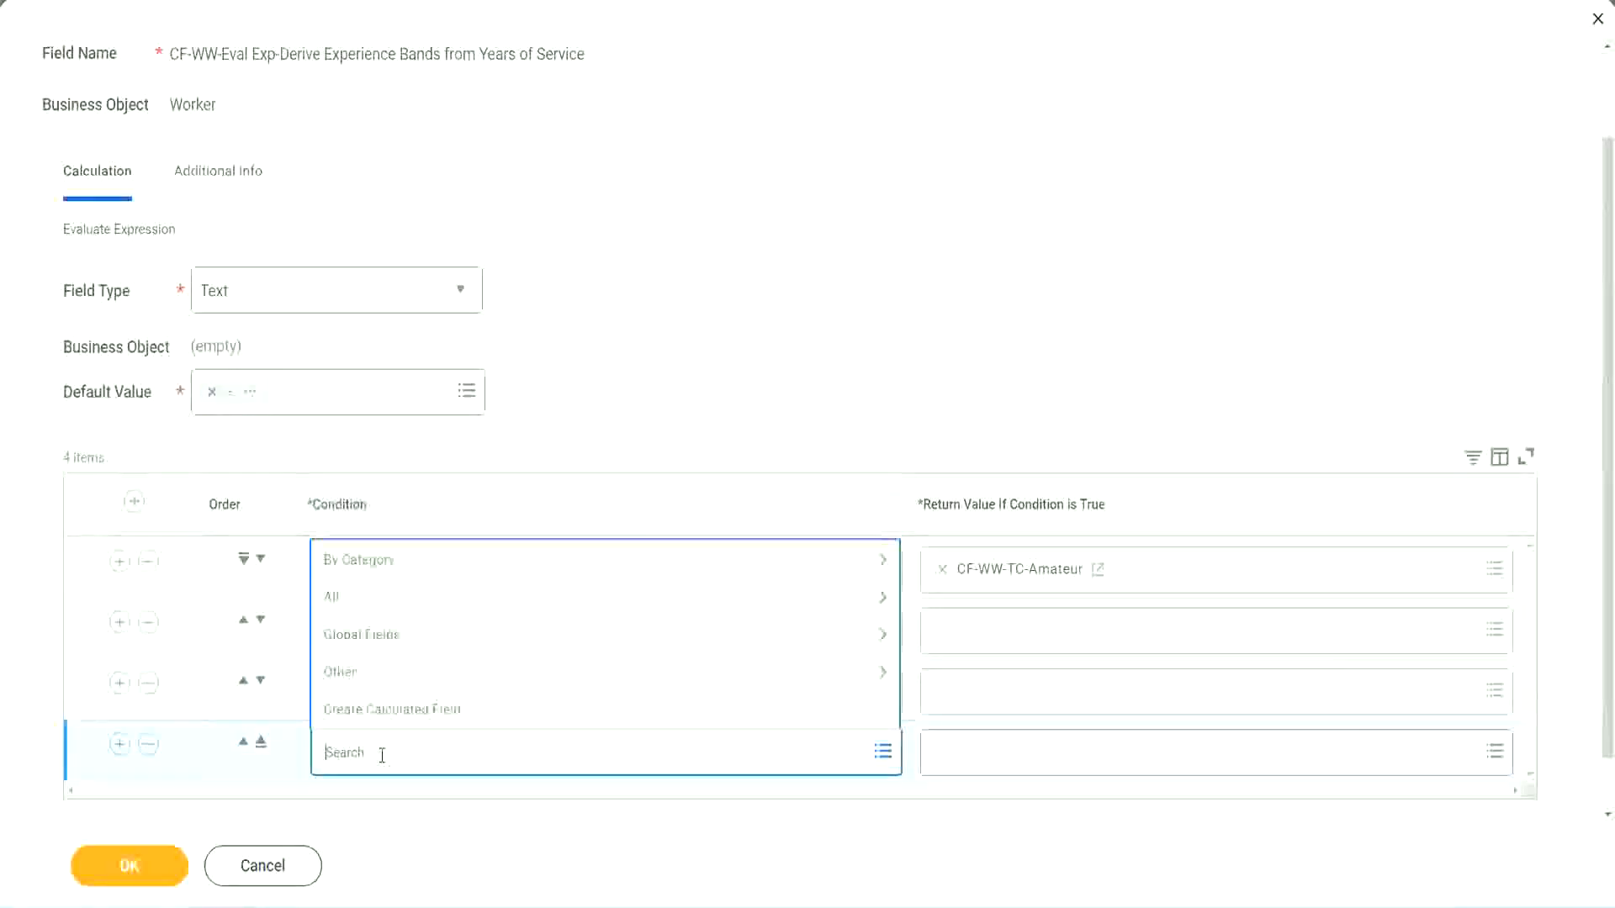
text(cf-ww)
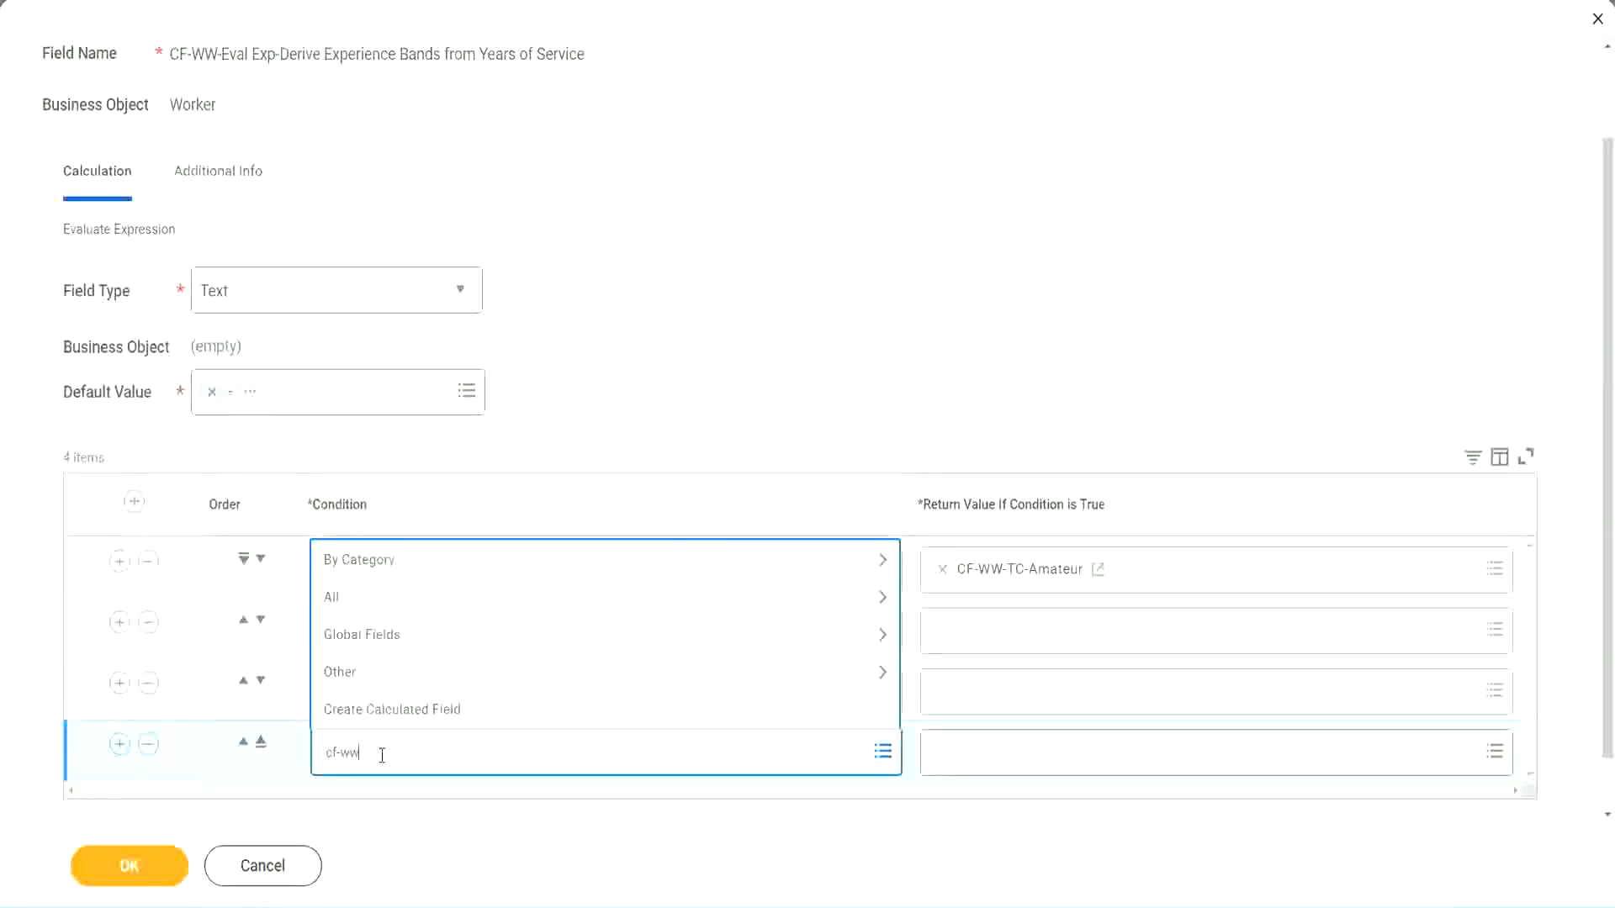
text( tf 31)
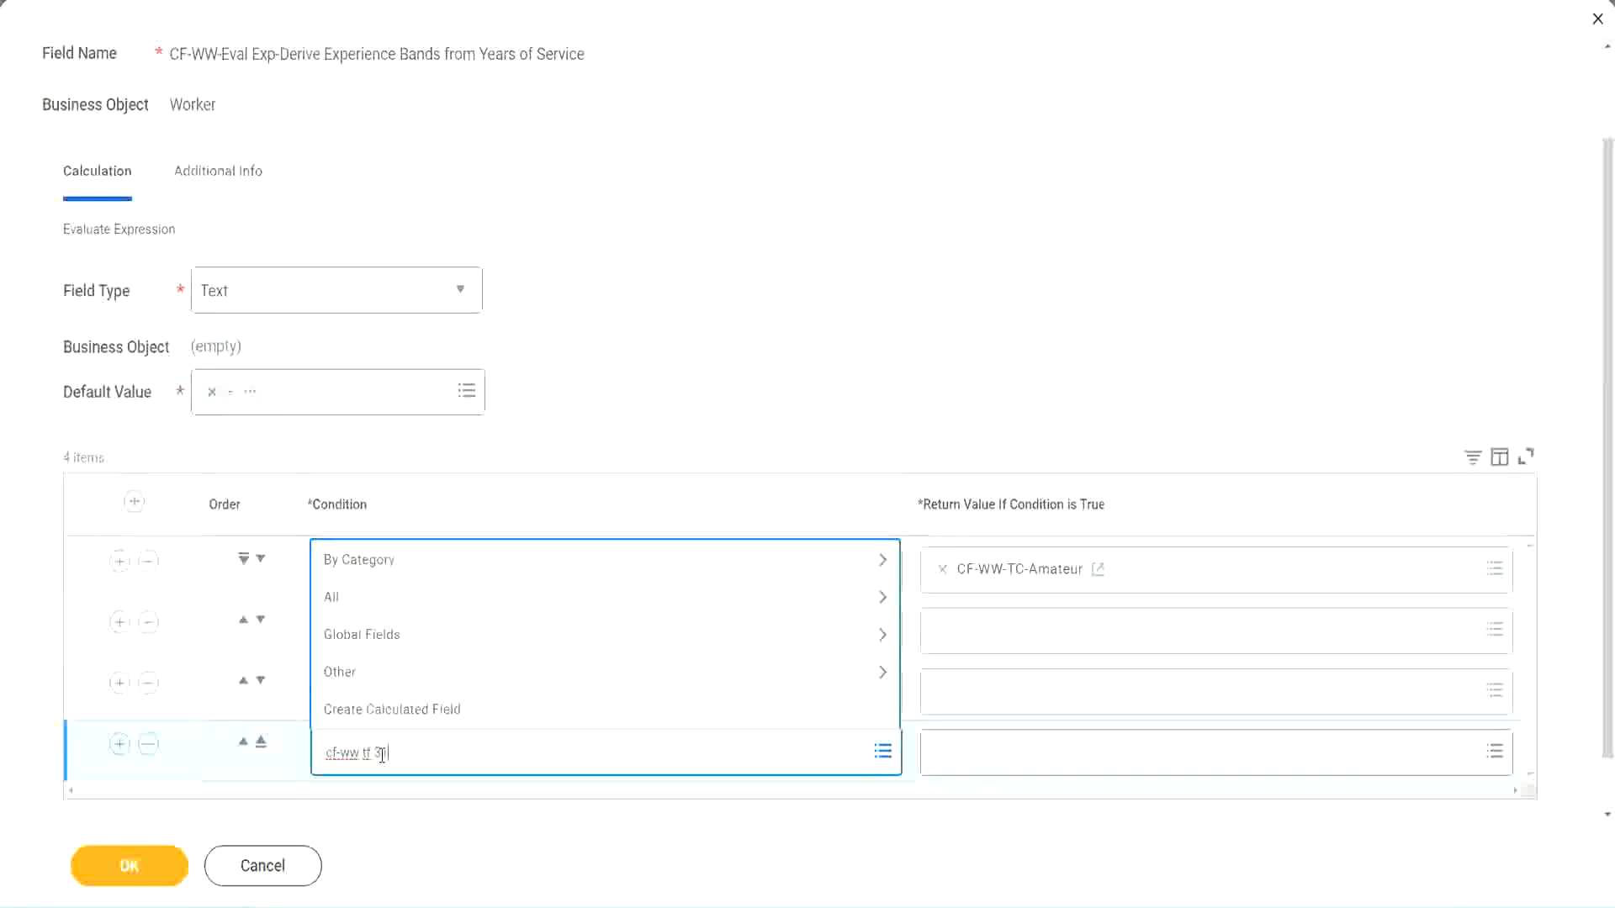
key(Return)
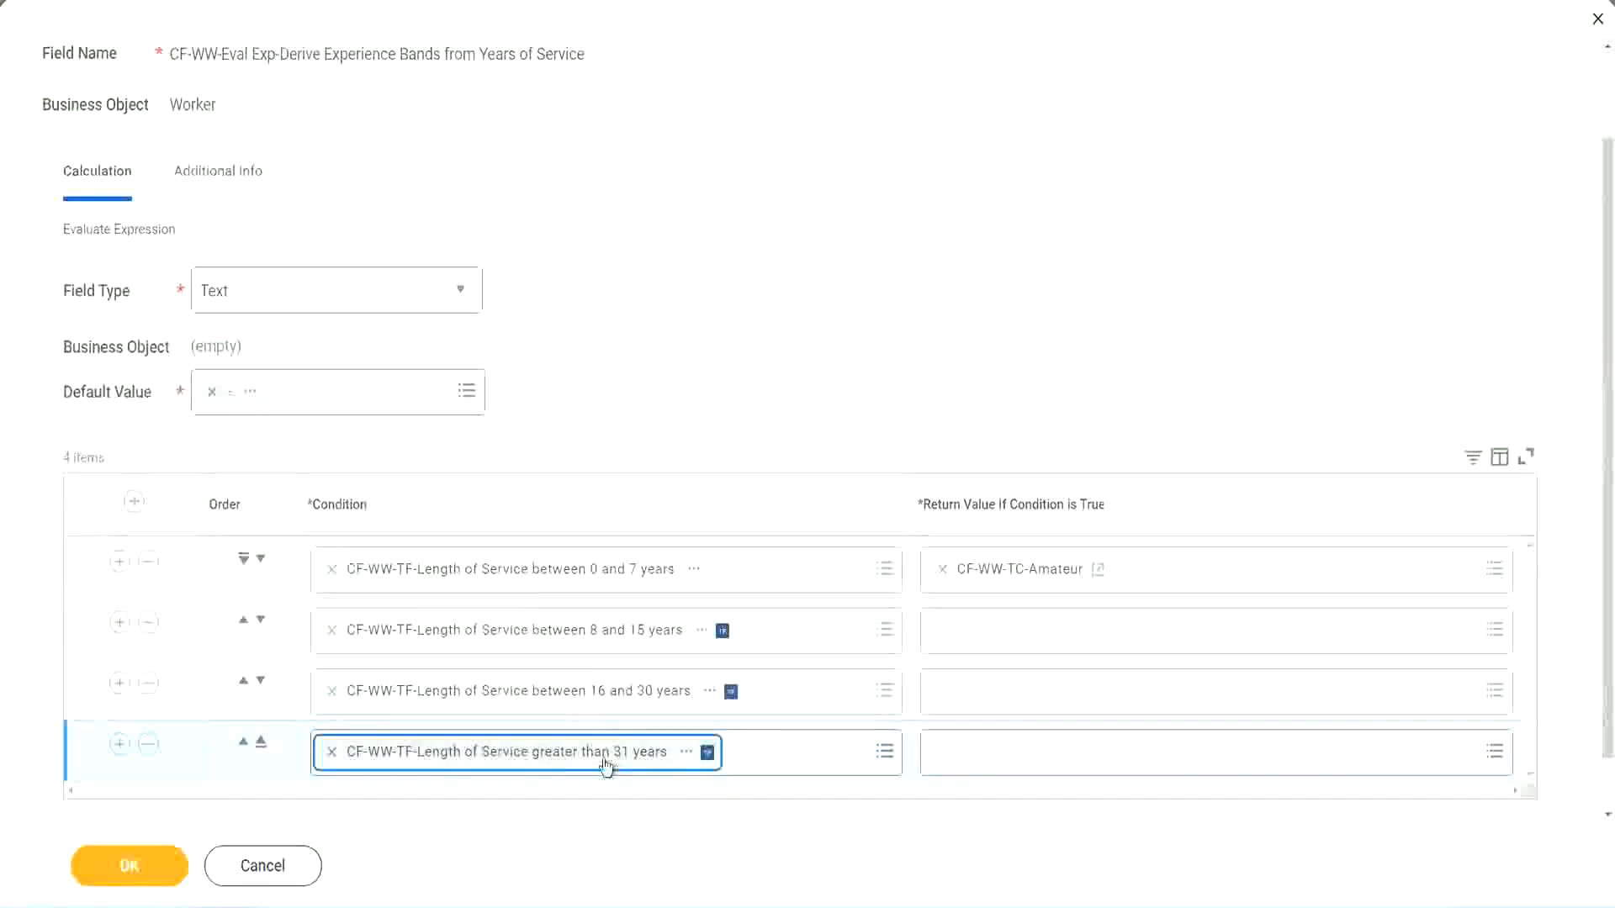
click(728, 355)
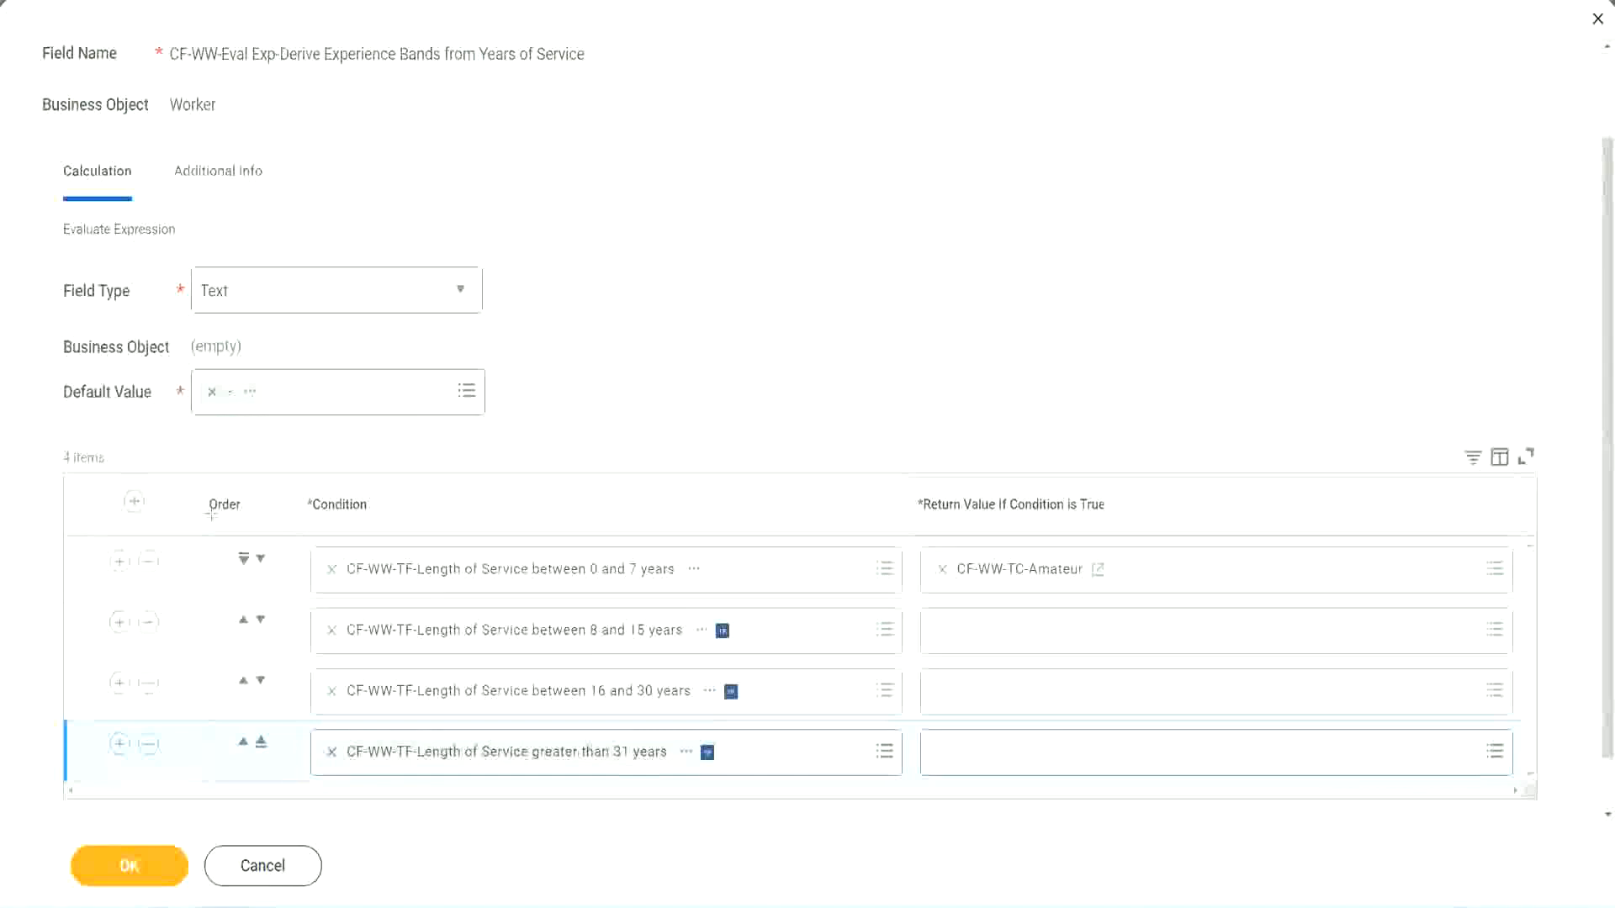
- Swap the first two conditions and restore their original order, copying the CF-WW-TC-Amateur text in between
drag(181, 492, 180, 664)
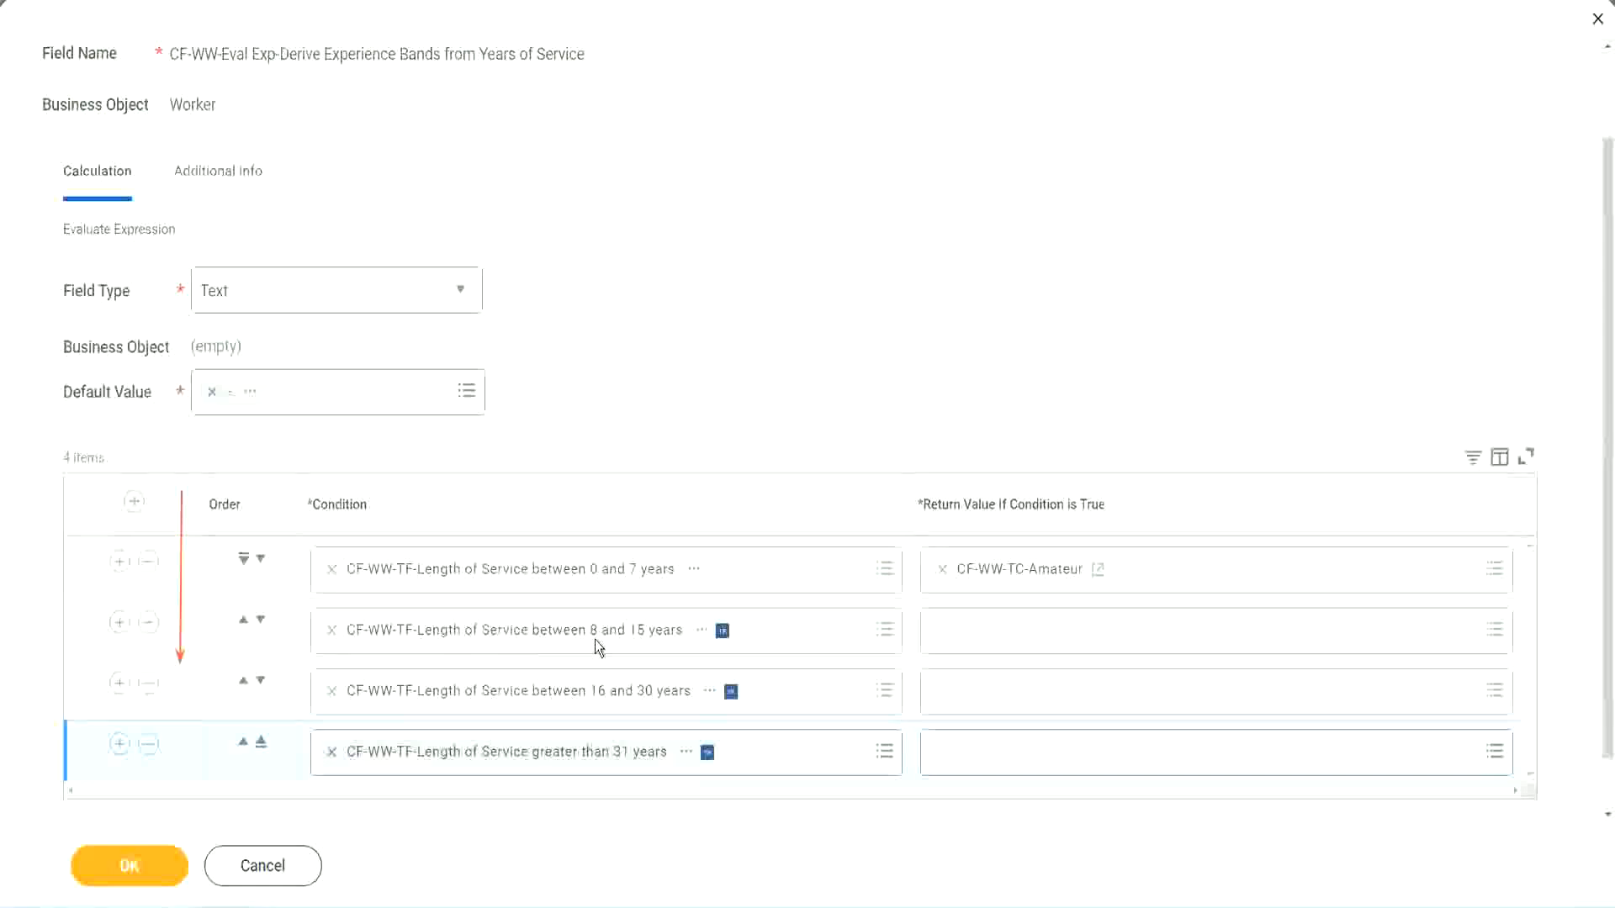
click(244, 623)
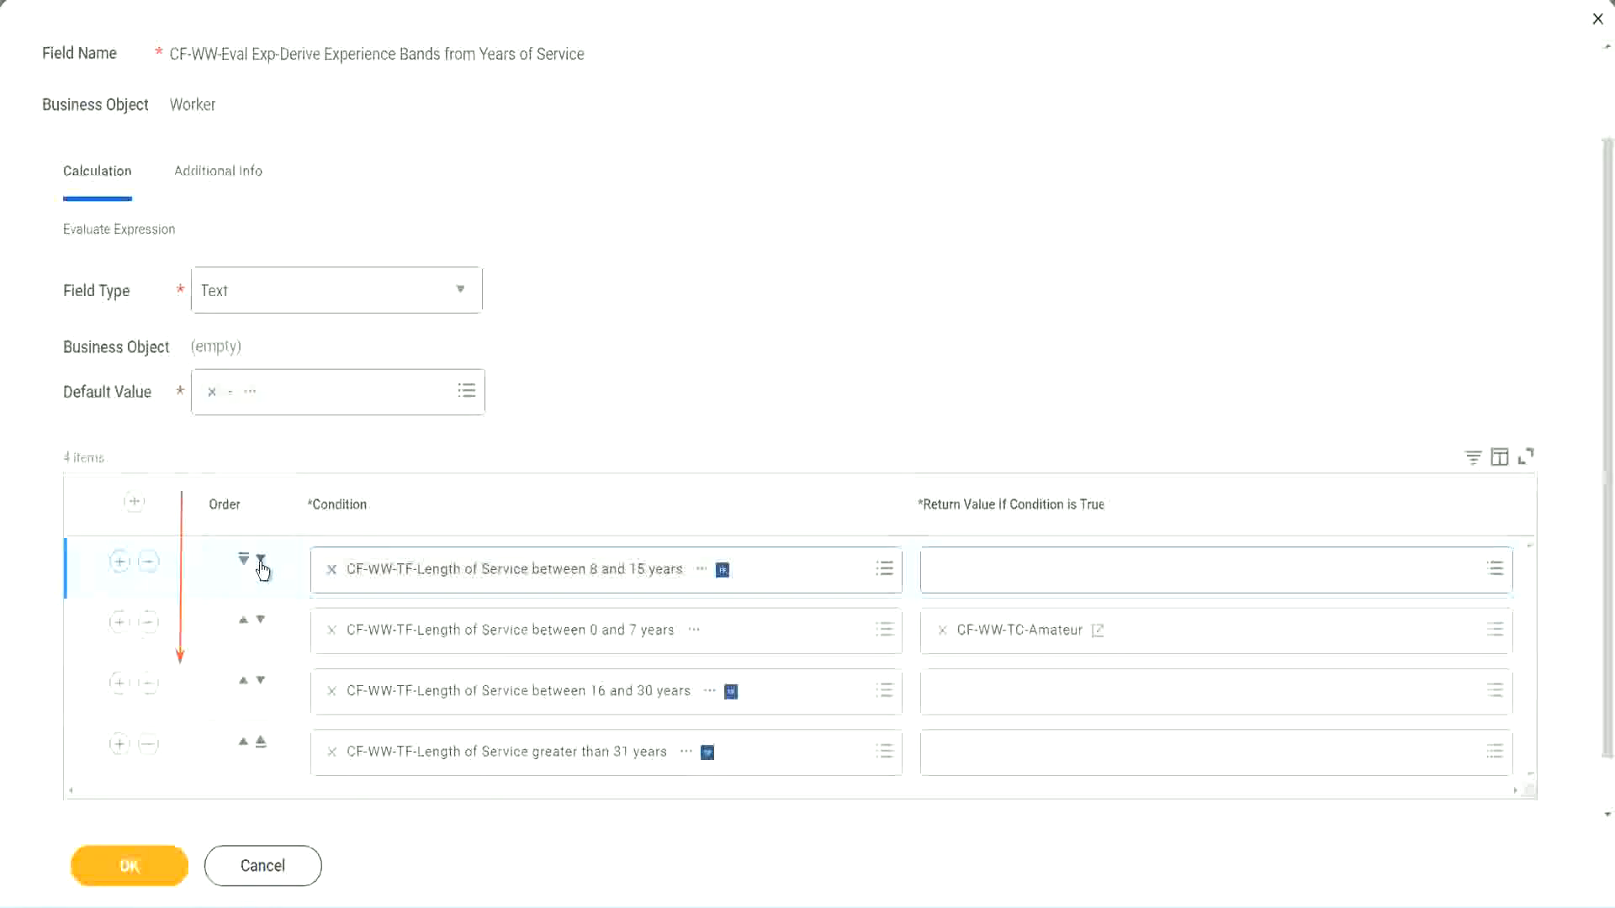
drag(554, 608, 609, 629)
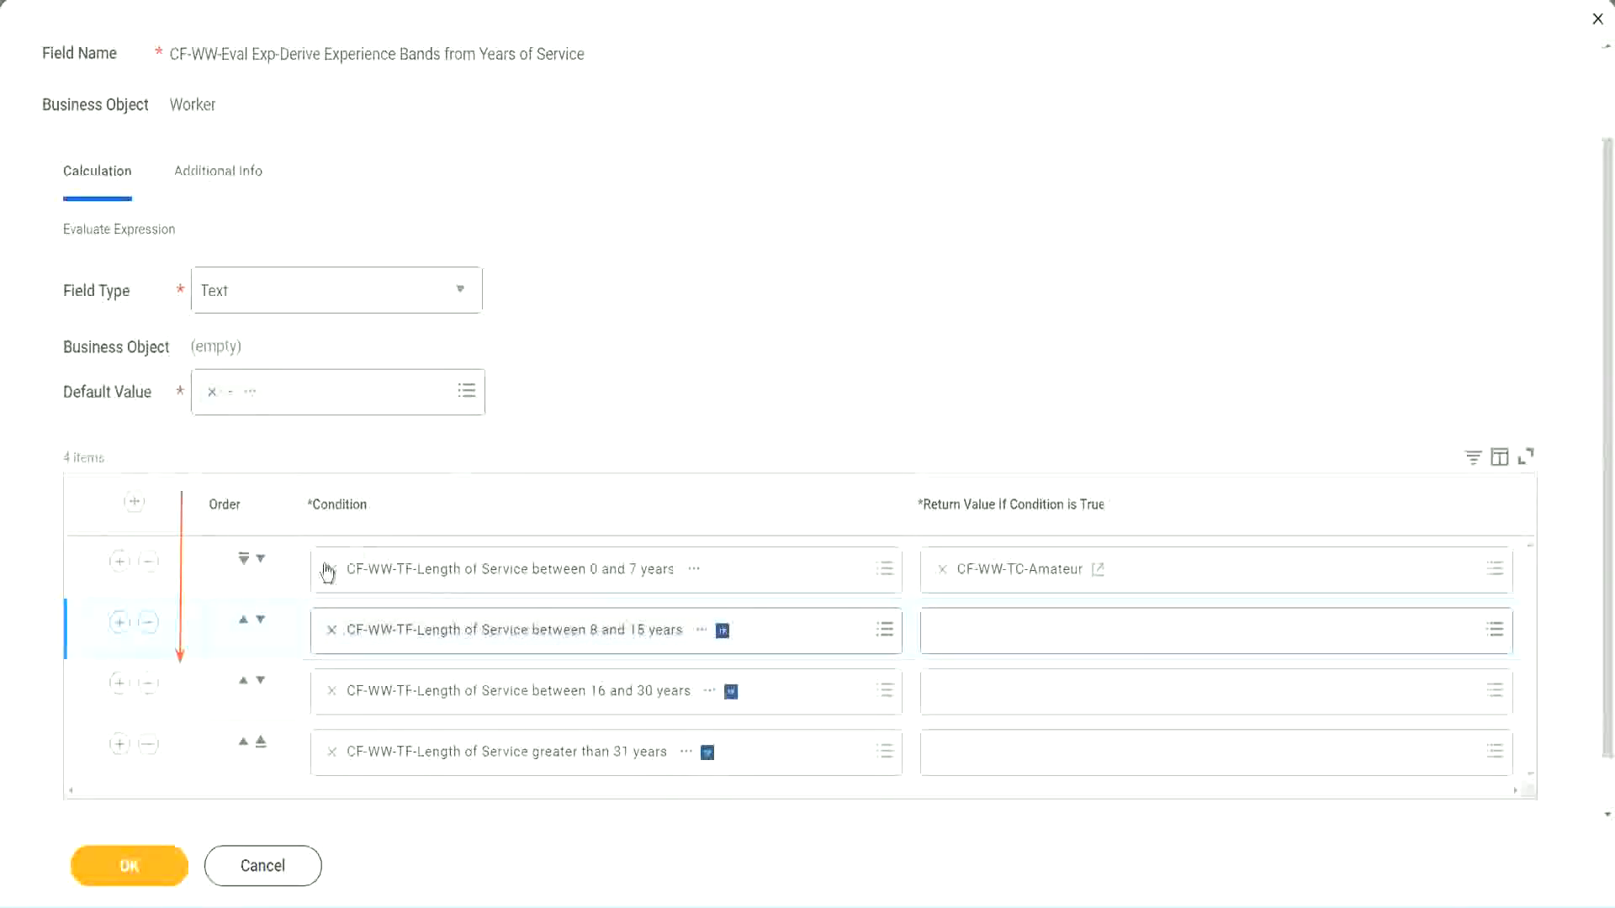
click(244, 622)
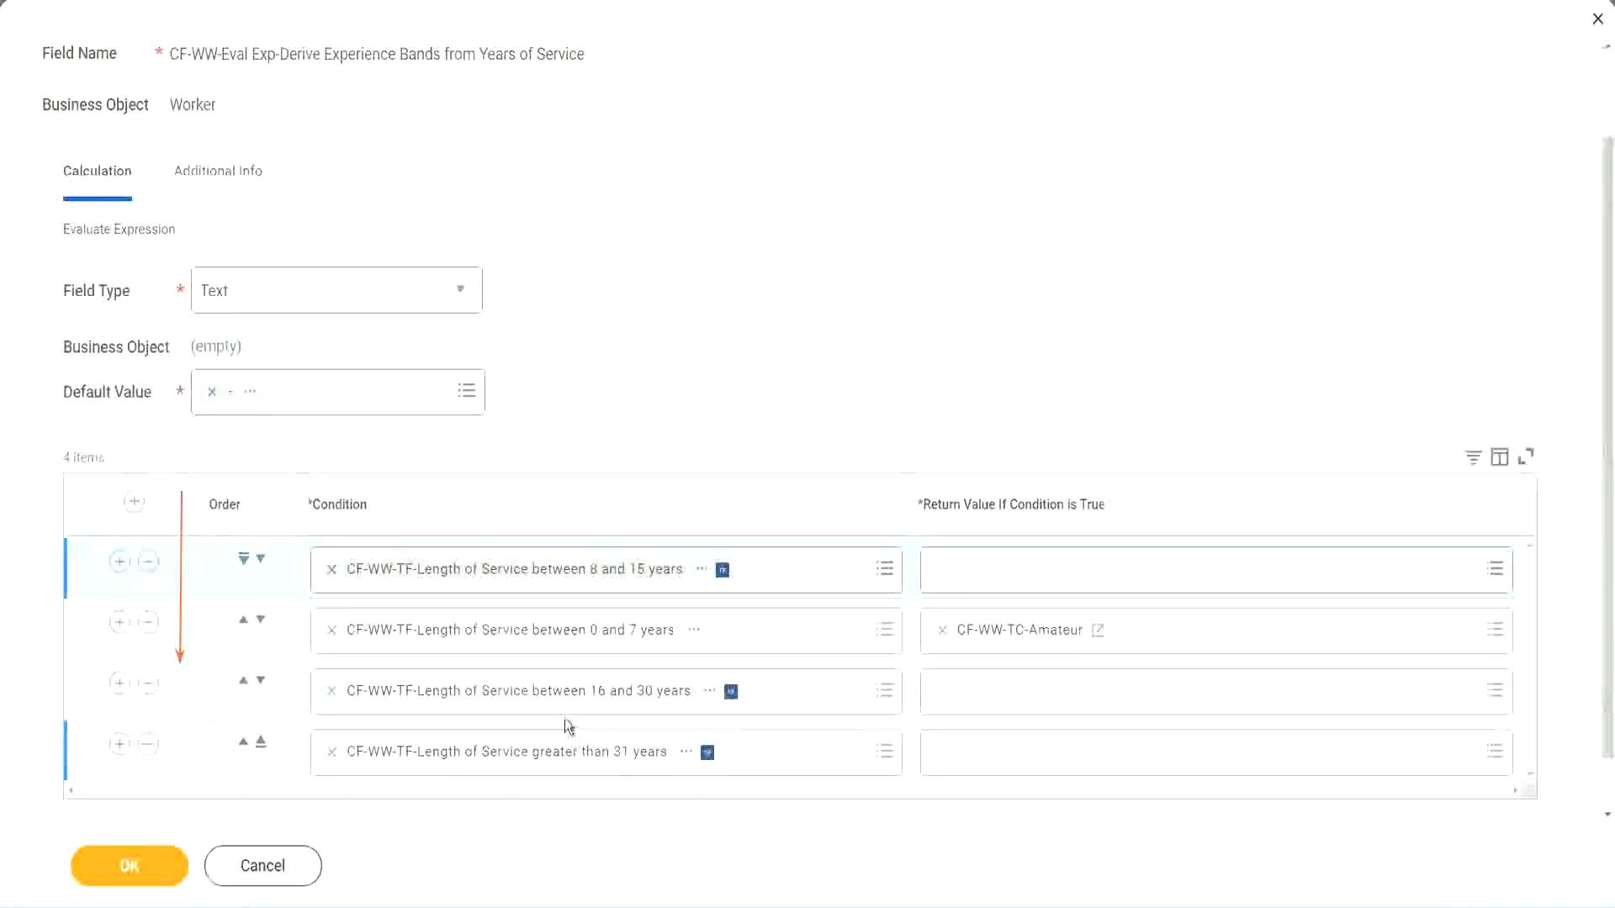
right_click(1022, 644)
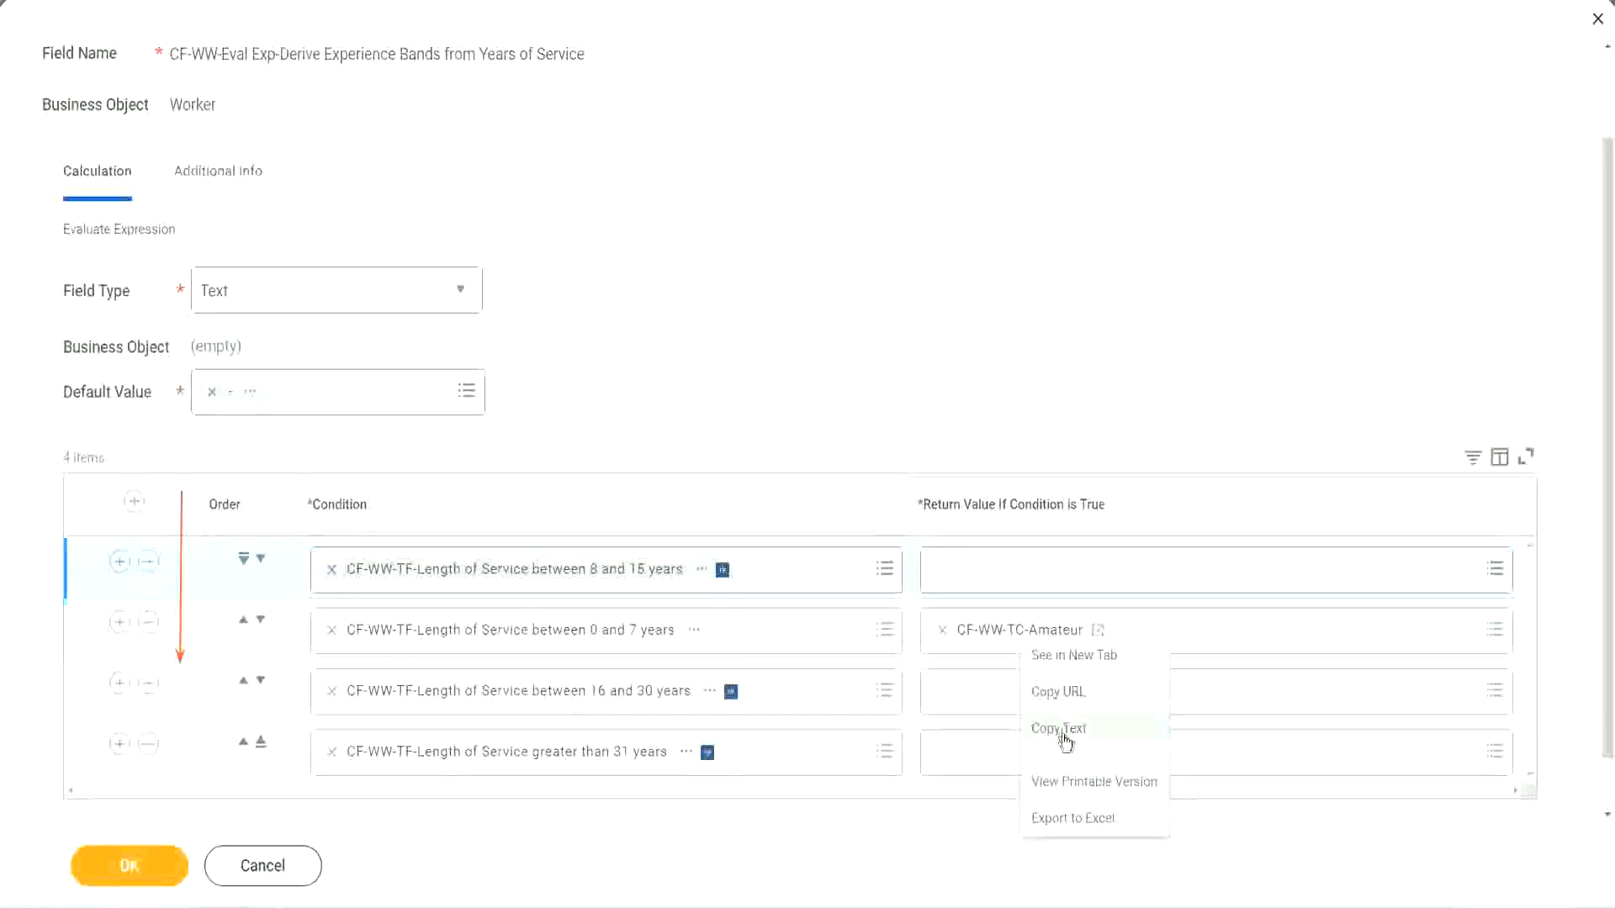
click(992, 724)
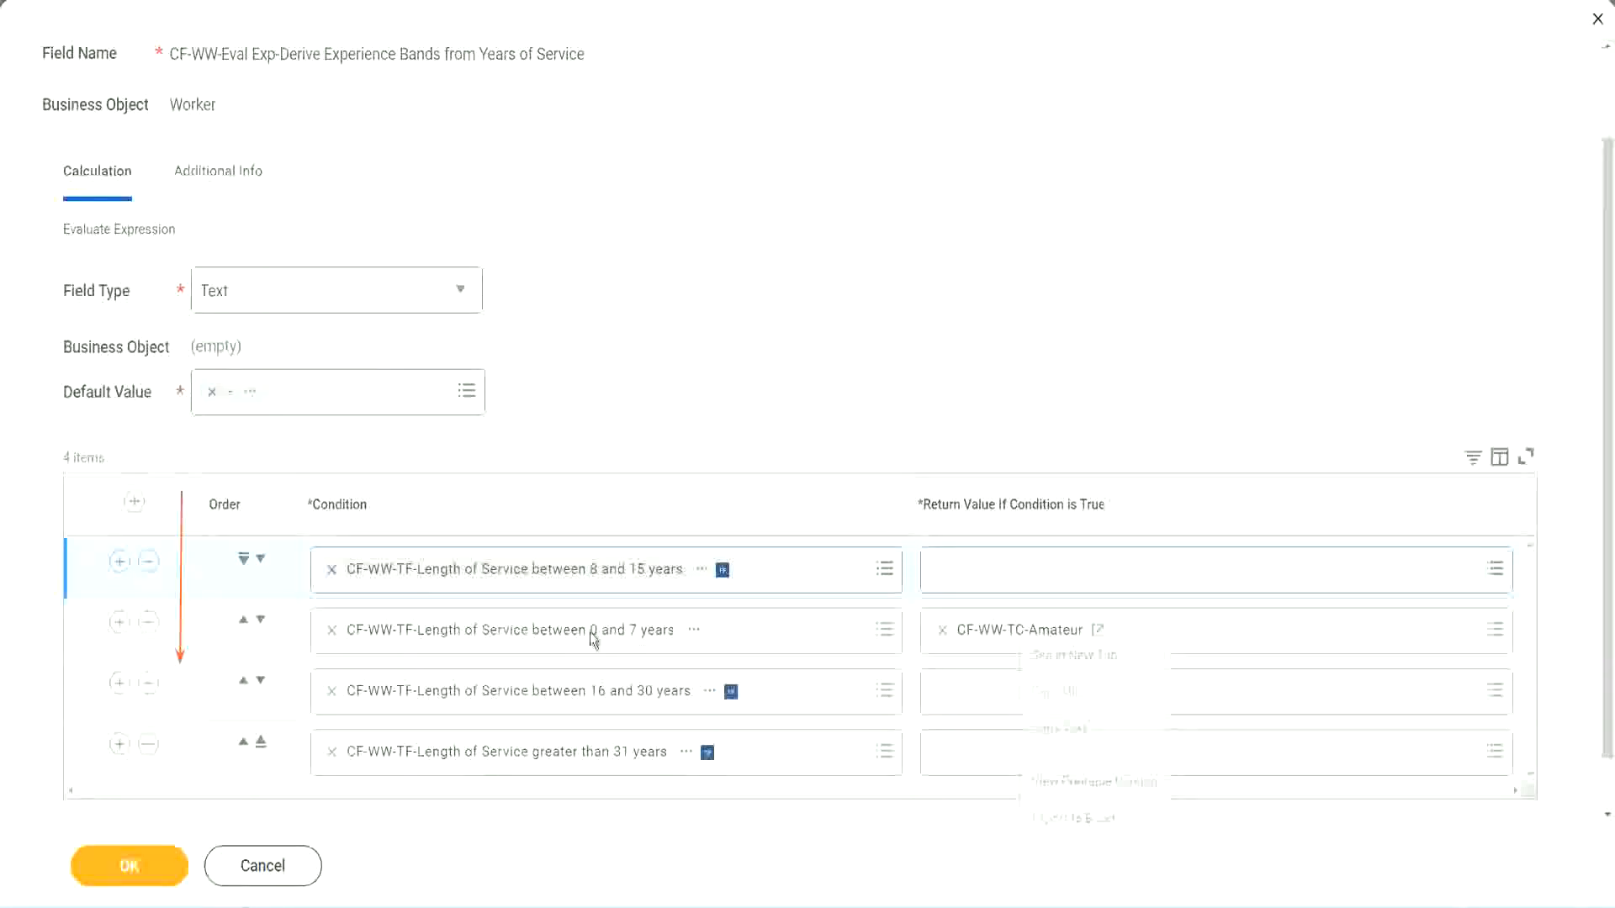
click(260, 559)
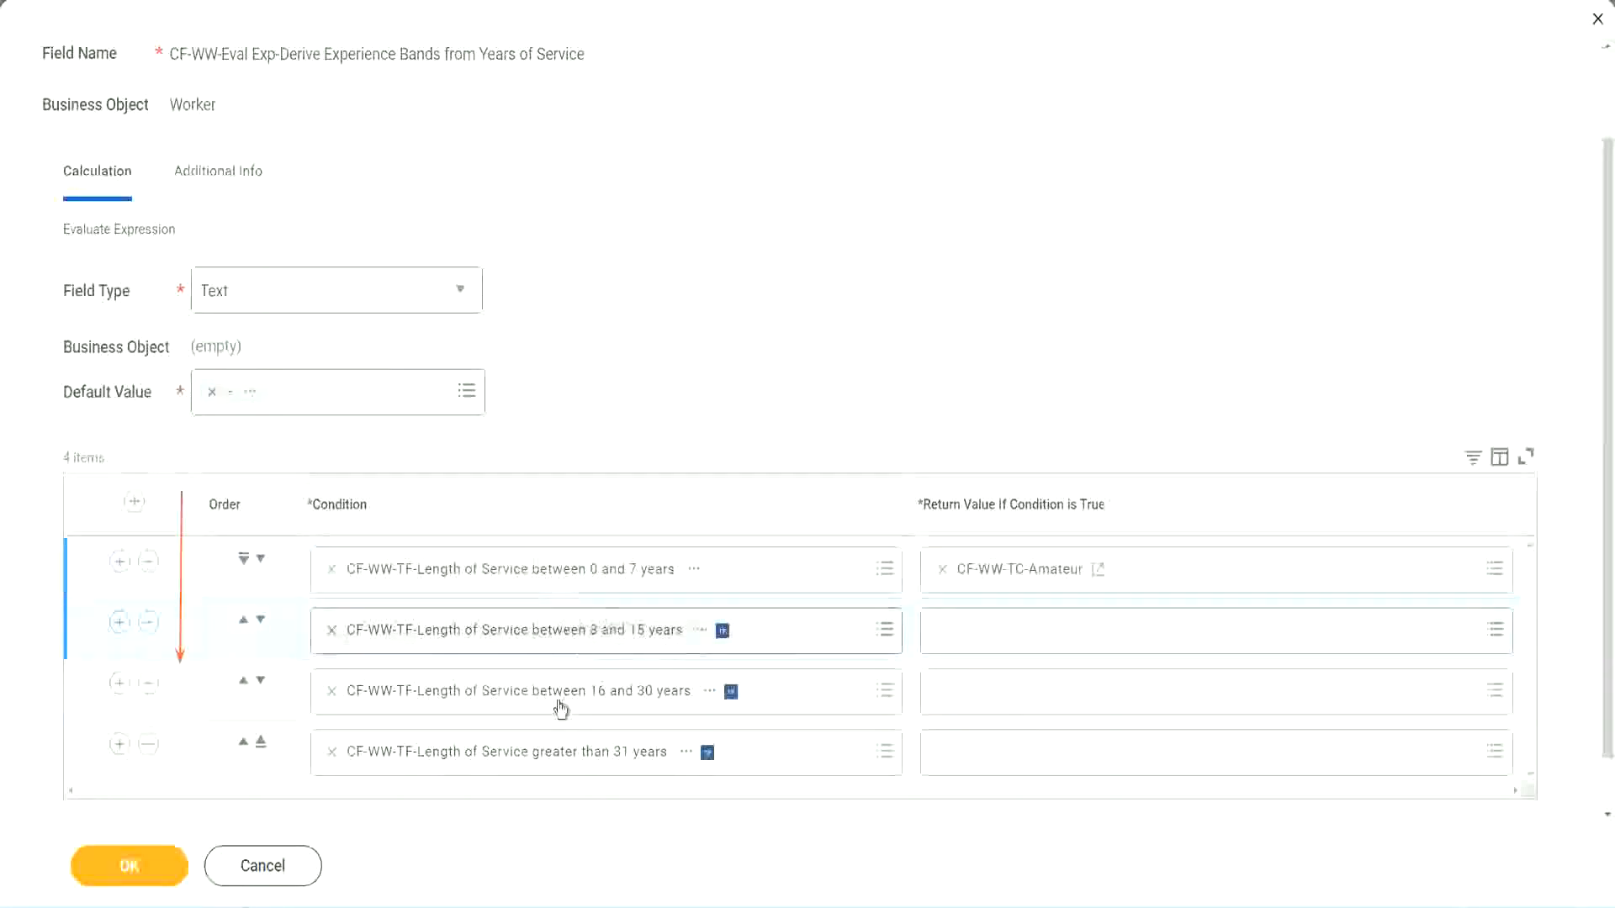
- Create a calculated field for the second row's return value named CF-WW-TC-Experienced, with business object Global and function Text Constant
click(942, 631)
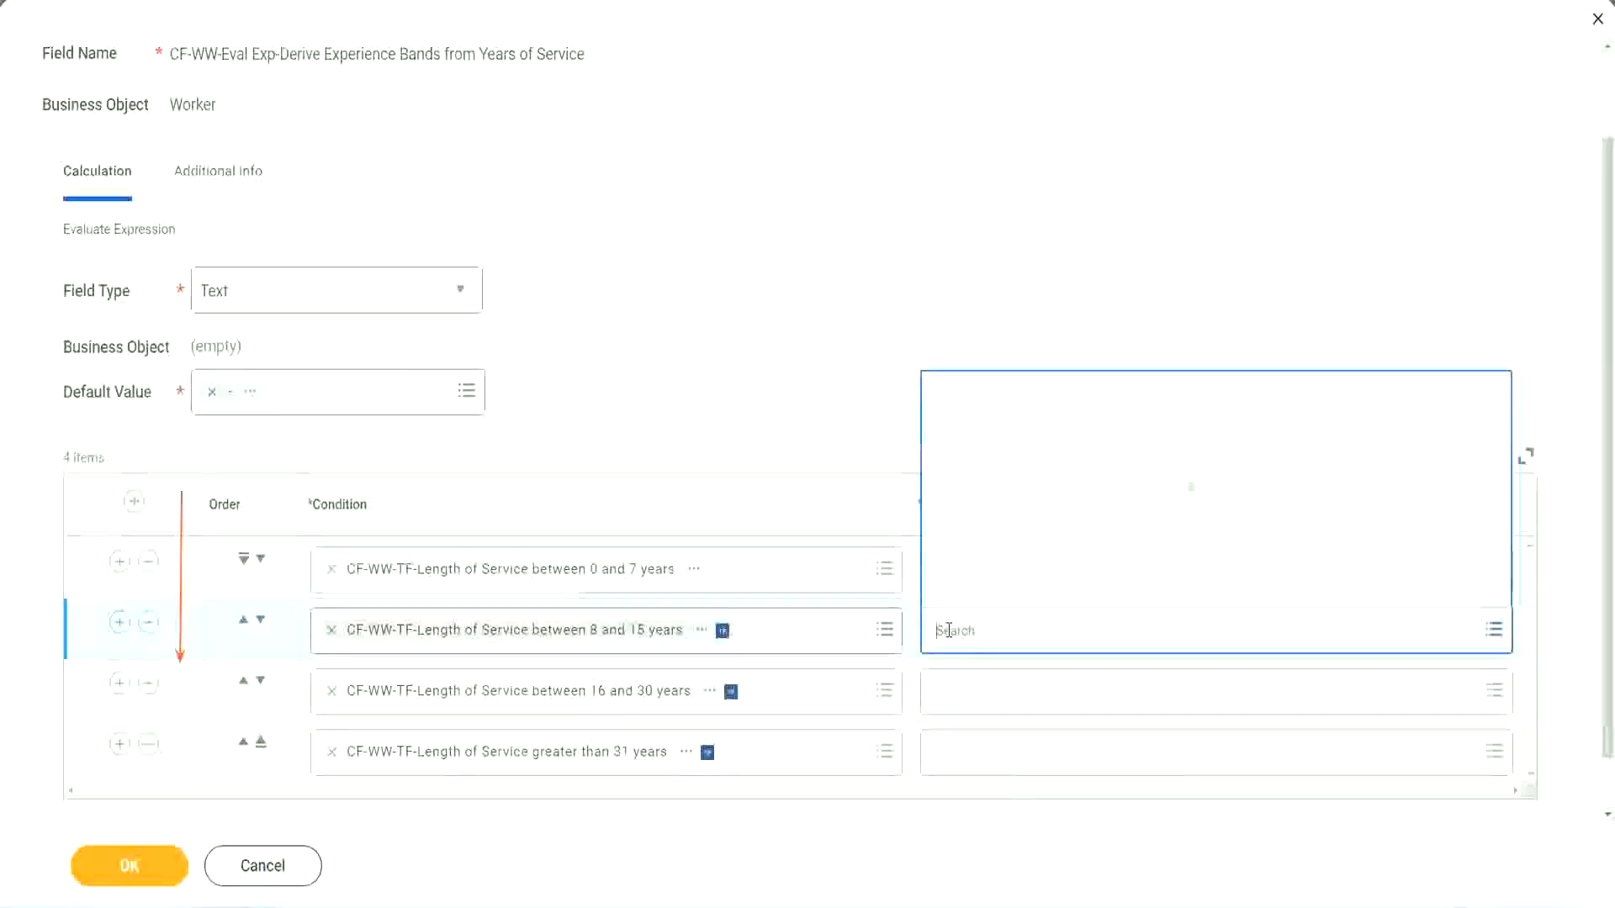
click(1000, 590)
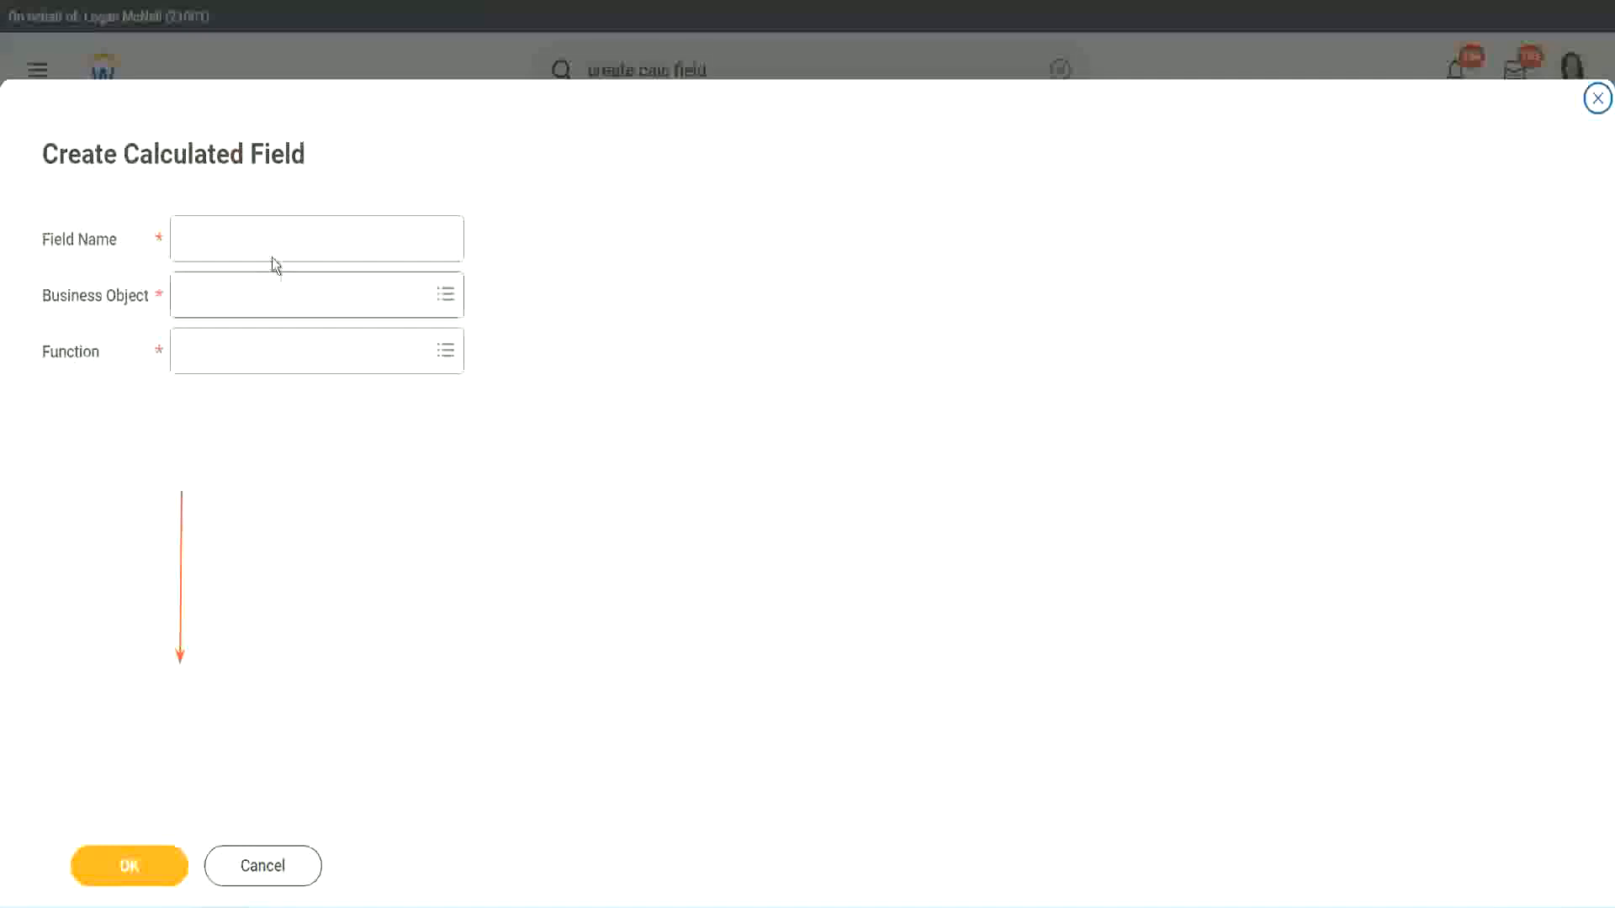
click(258, 239)
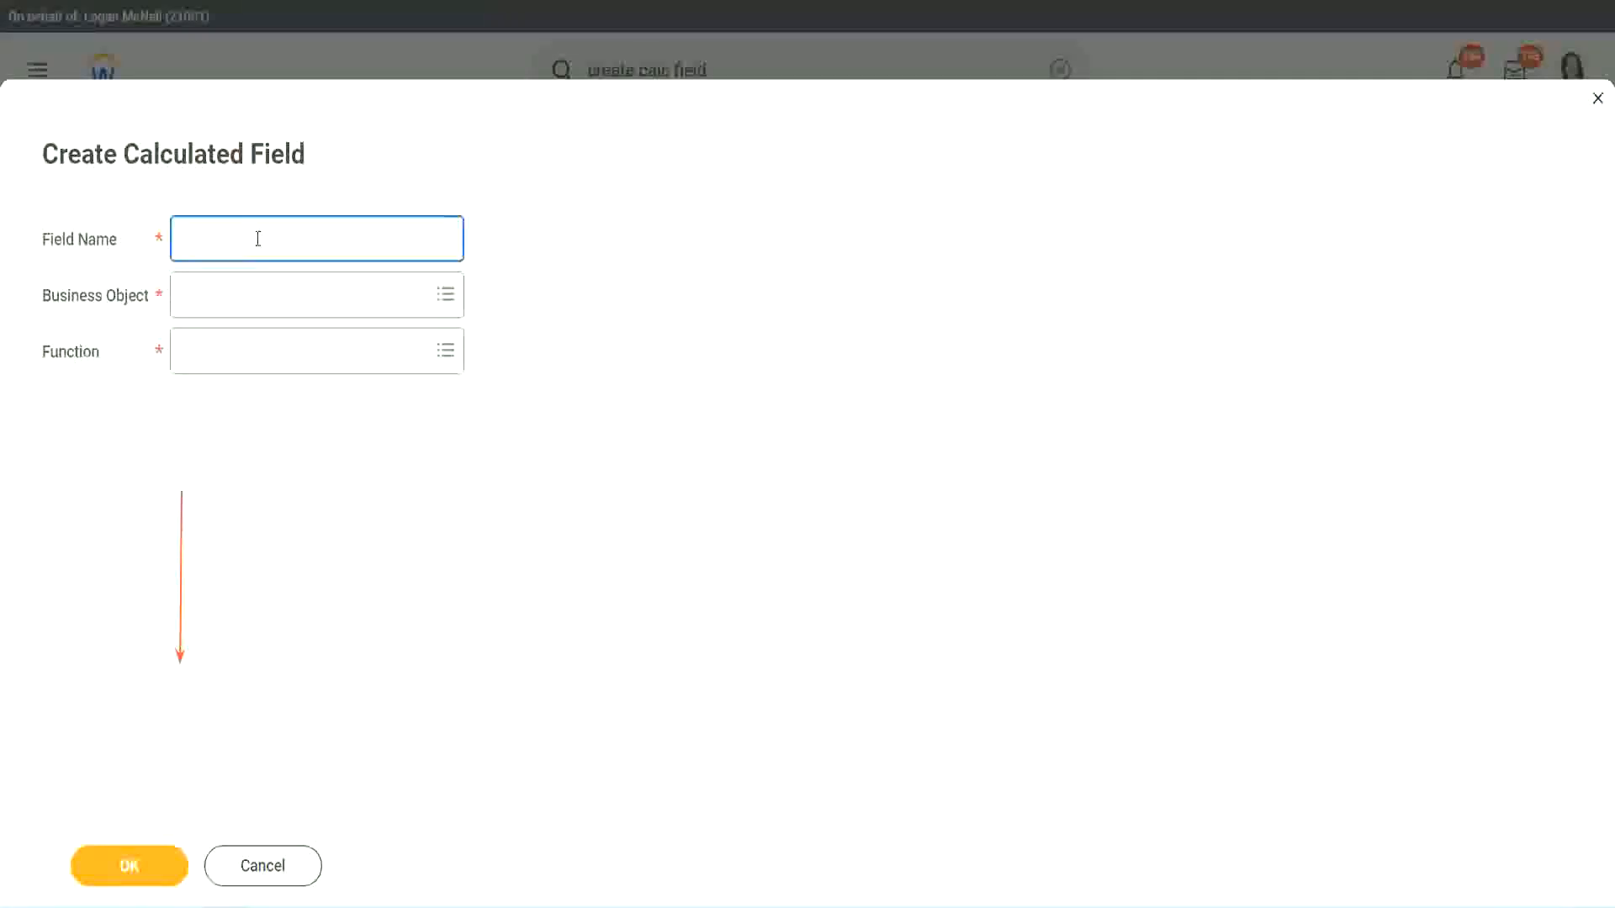
key(ctrl+v)
double_click(276, 239)
text(Ex)
text(per)
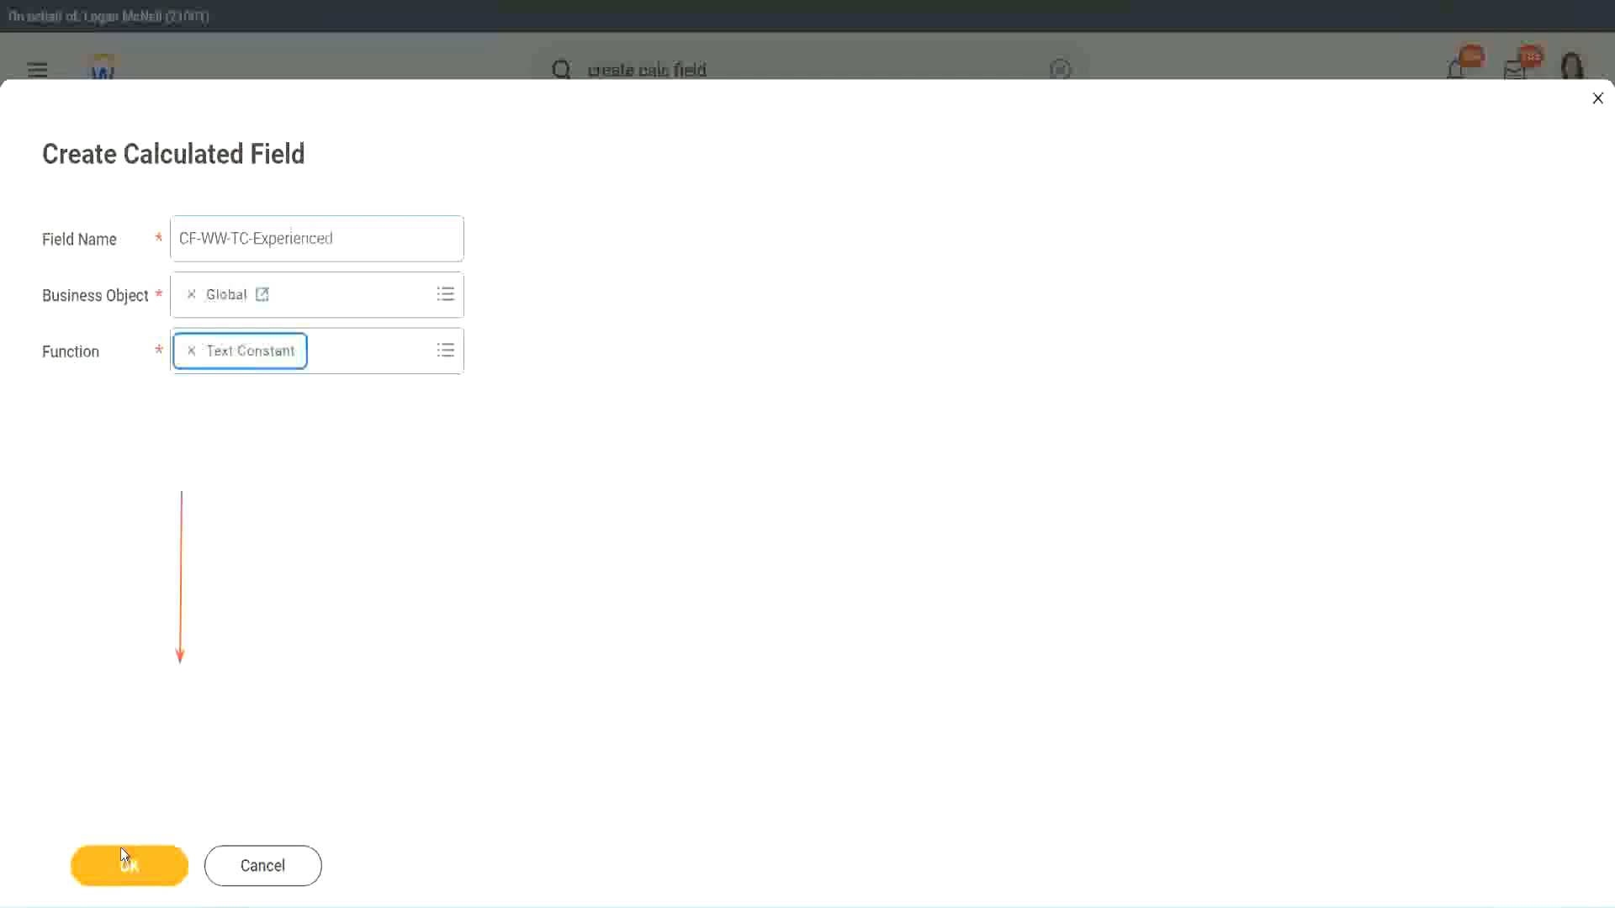
- Continue to the calculation settings, set the text constant to Experienced and save it as the second row's return value
click(120, 850)
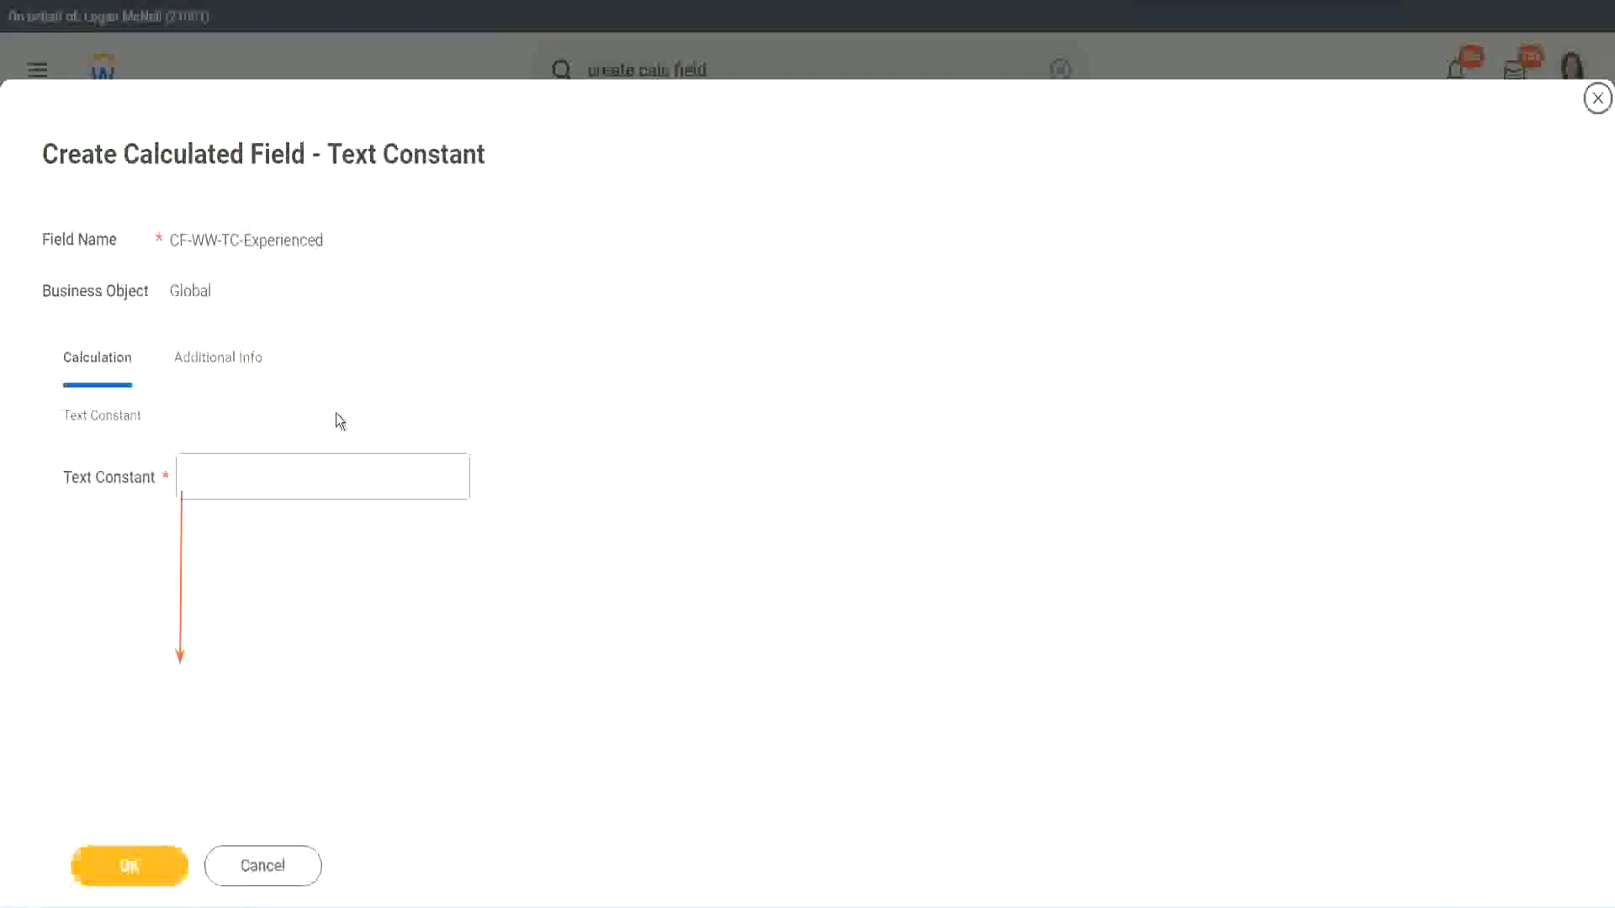
click(250, 475)
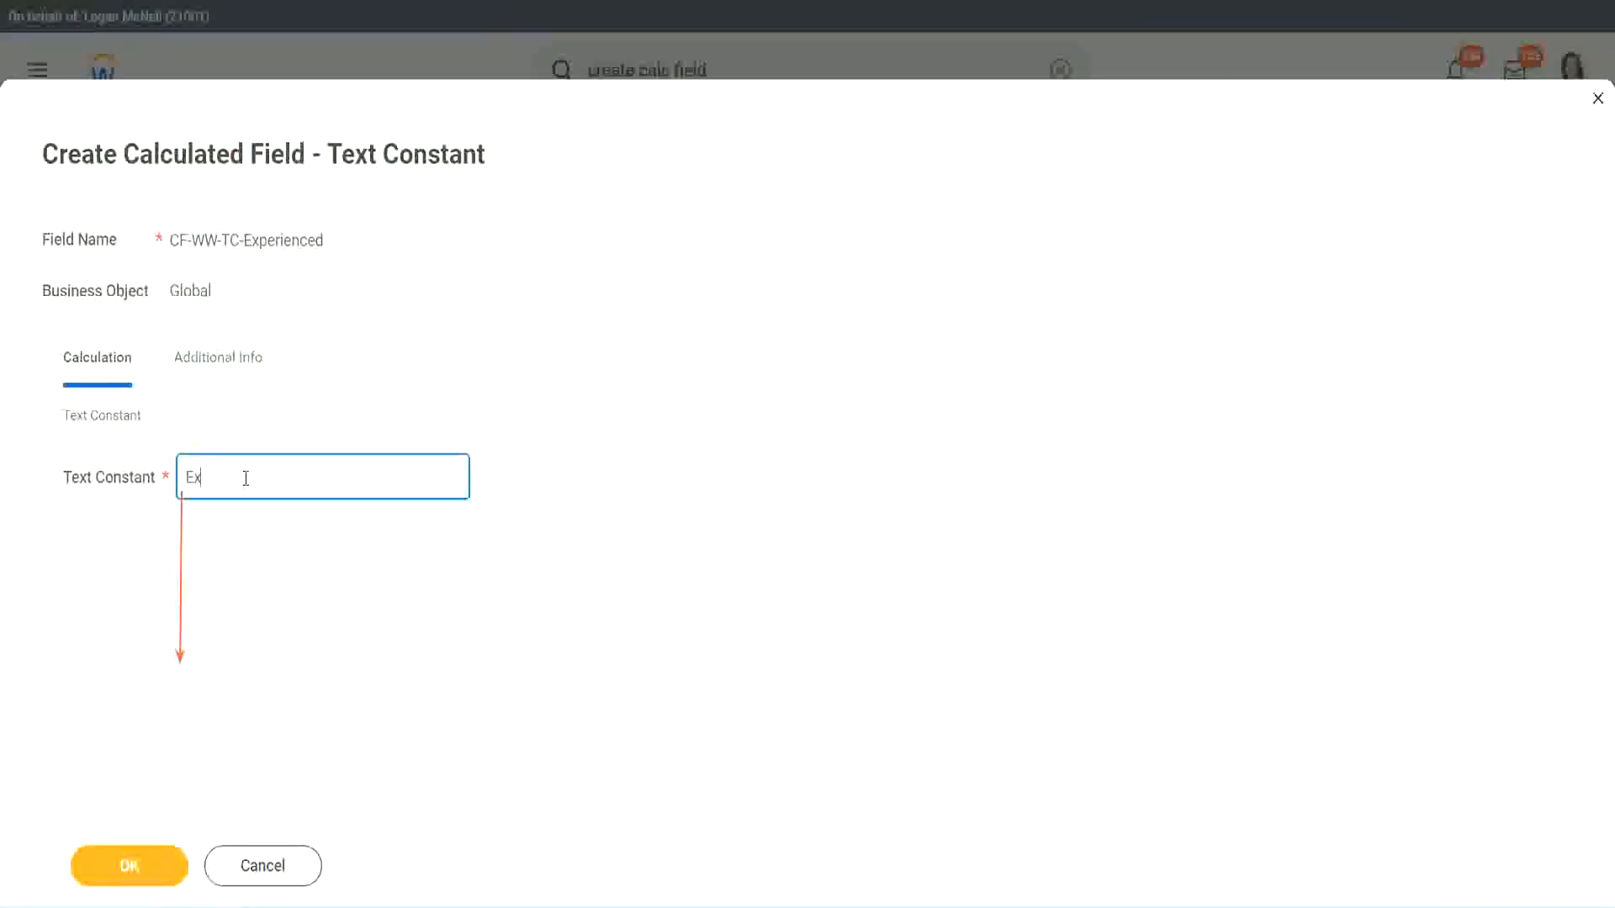
click(134, 867)
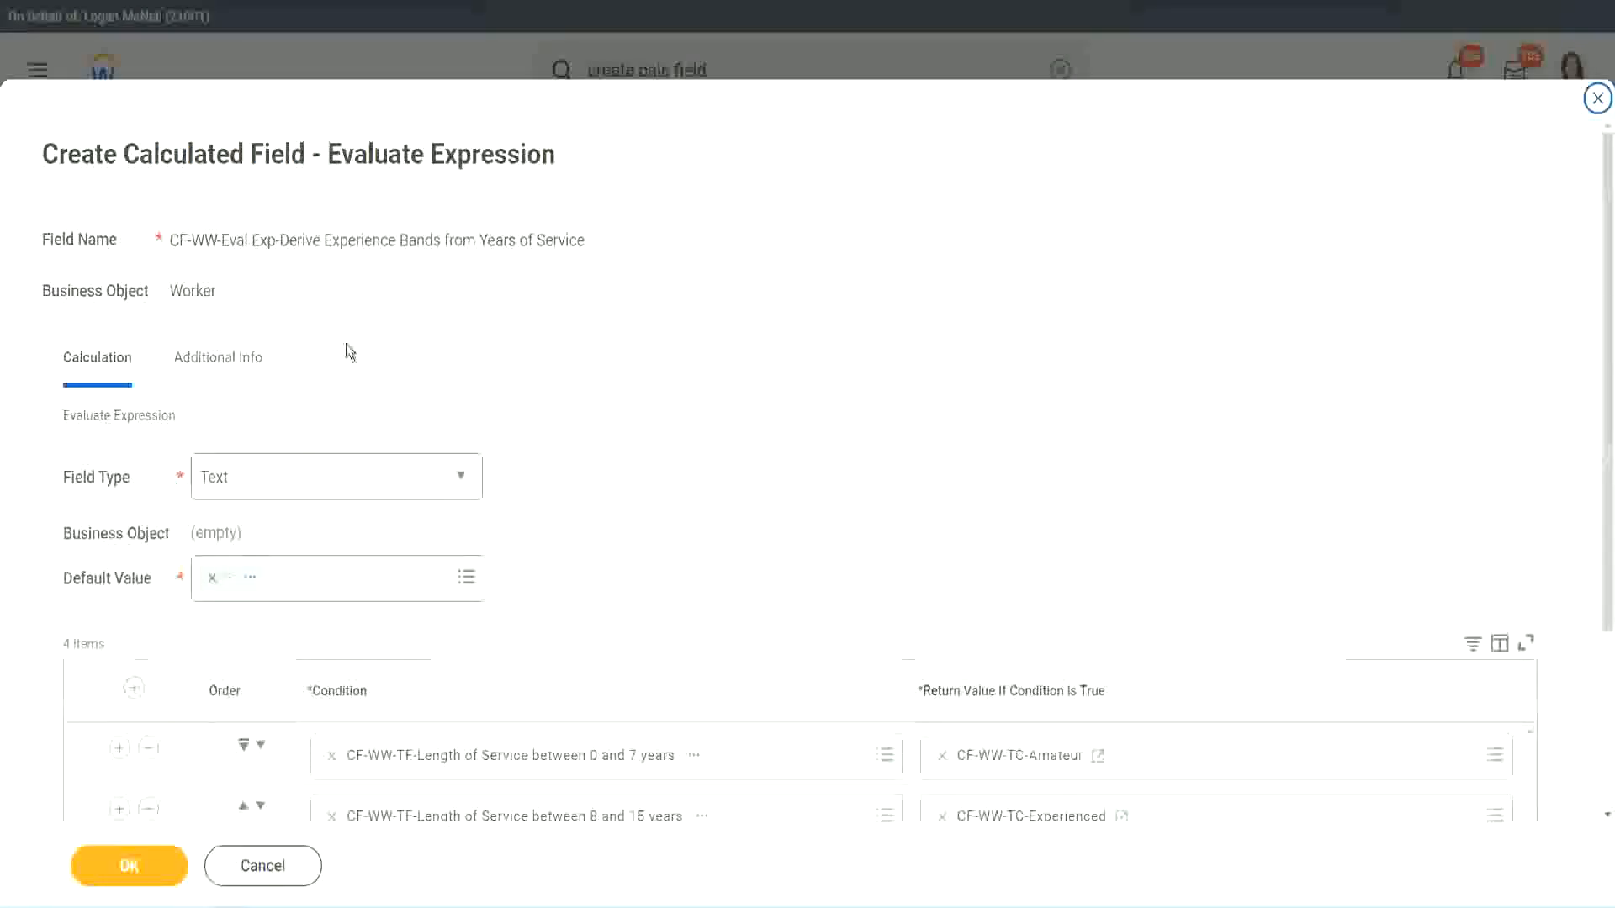
- Start a calculated field for the third row's return value with CF-WW-TC-Amateur as its starting name, and check the band names in Notepad++
scroll(745, 438, down, 3)
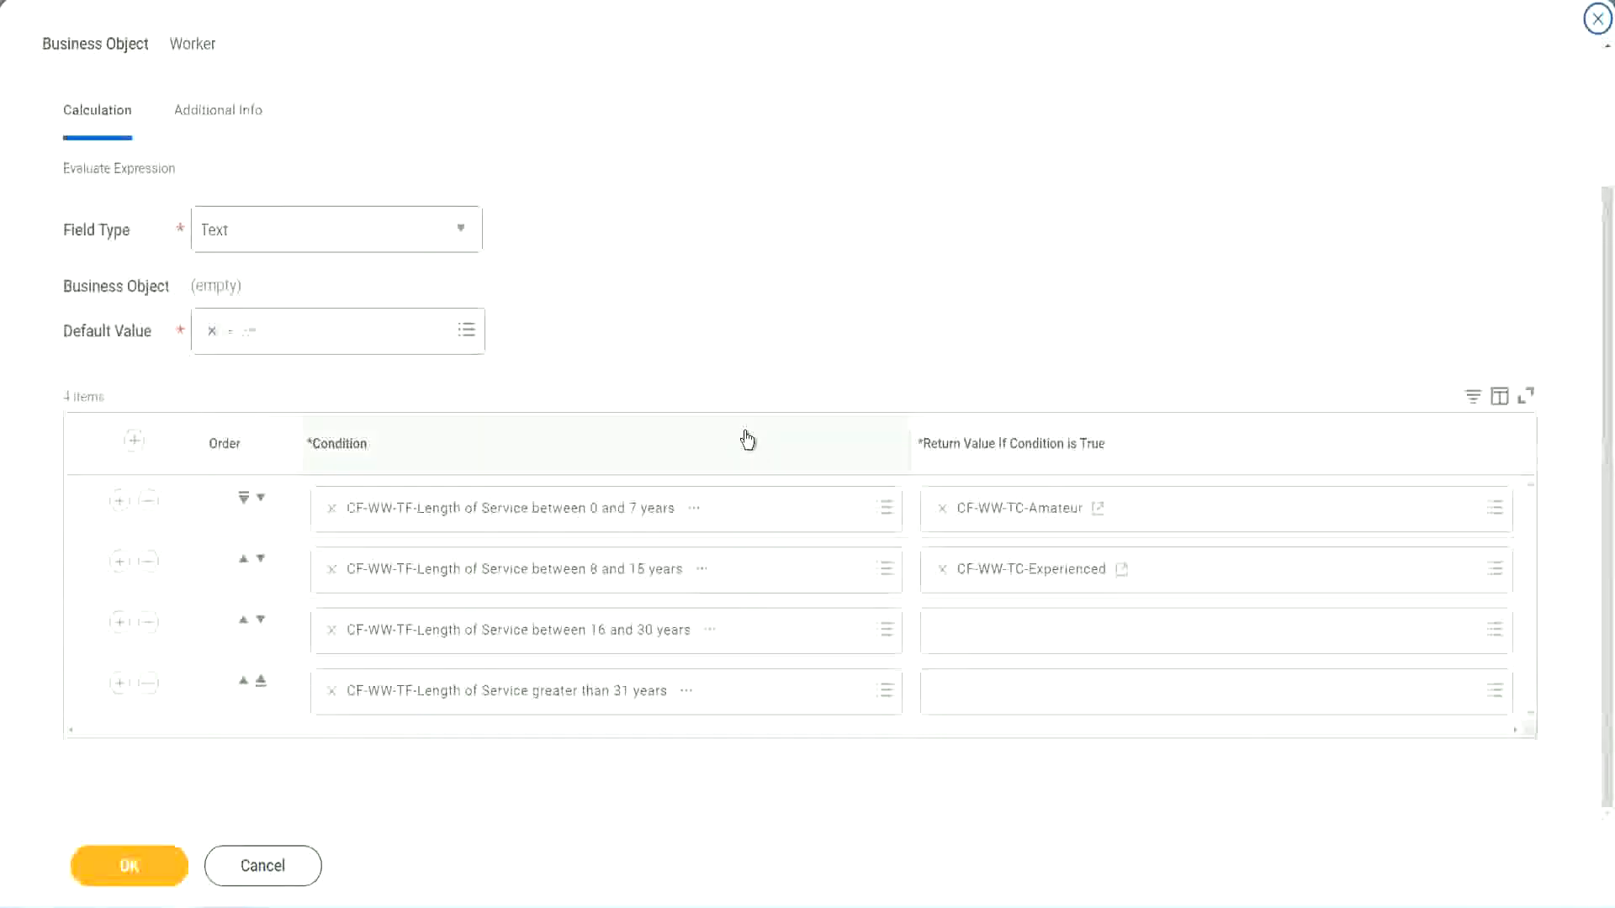
click(1005, 636)
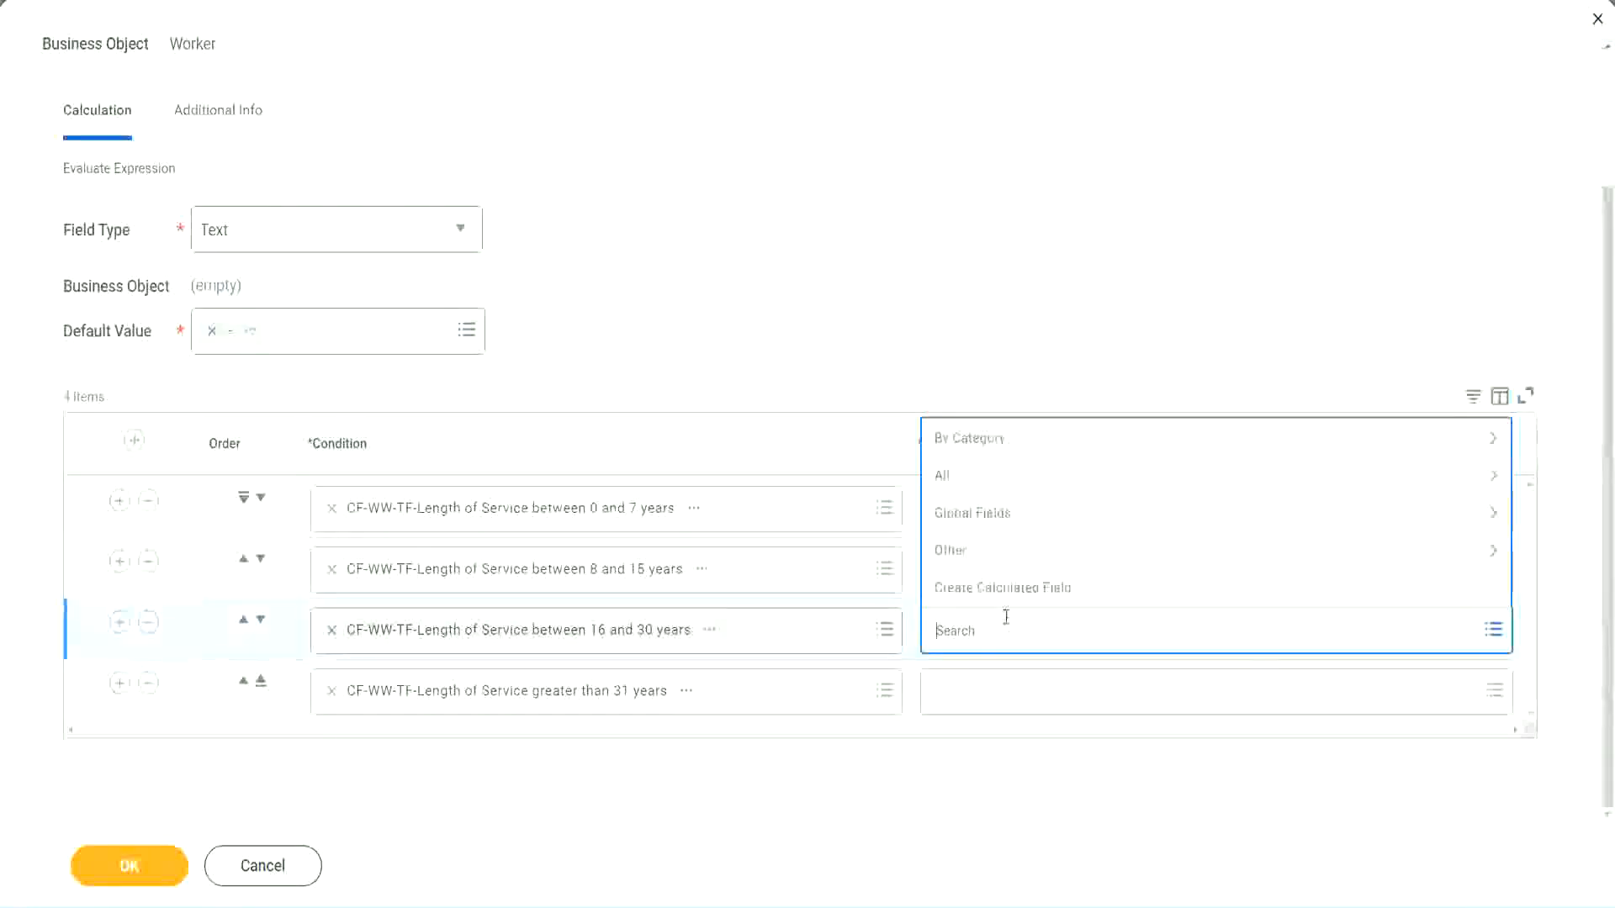
click(1012, 587)
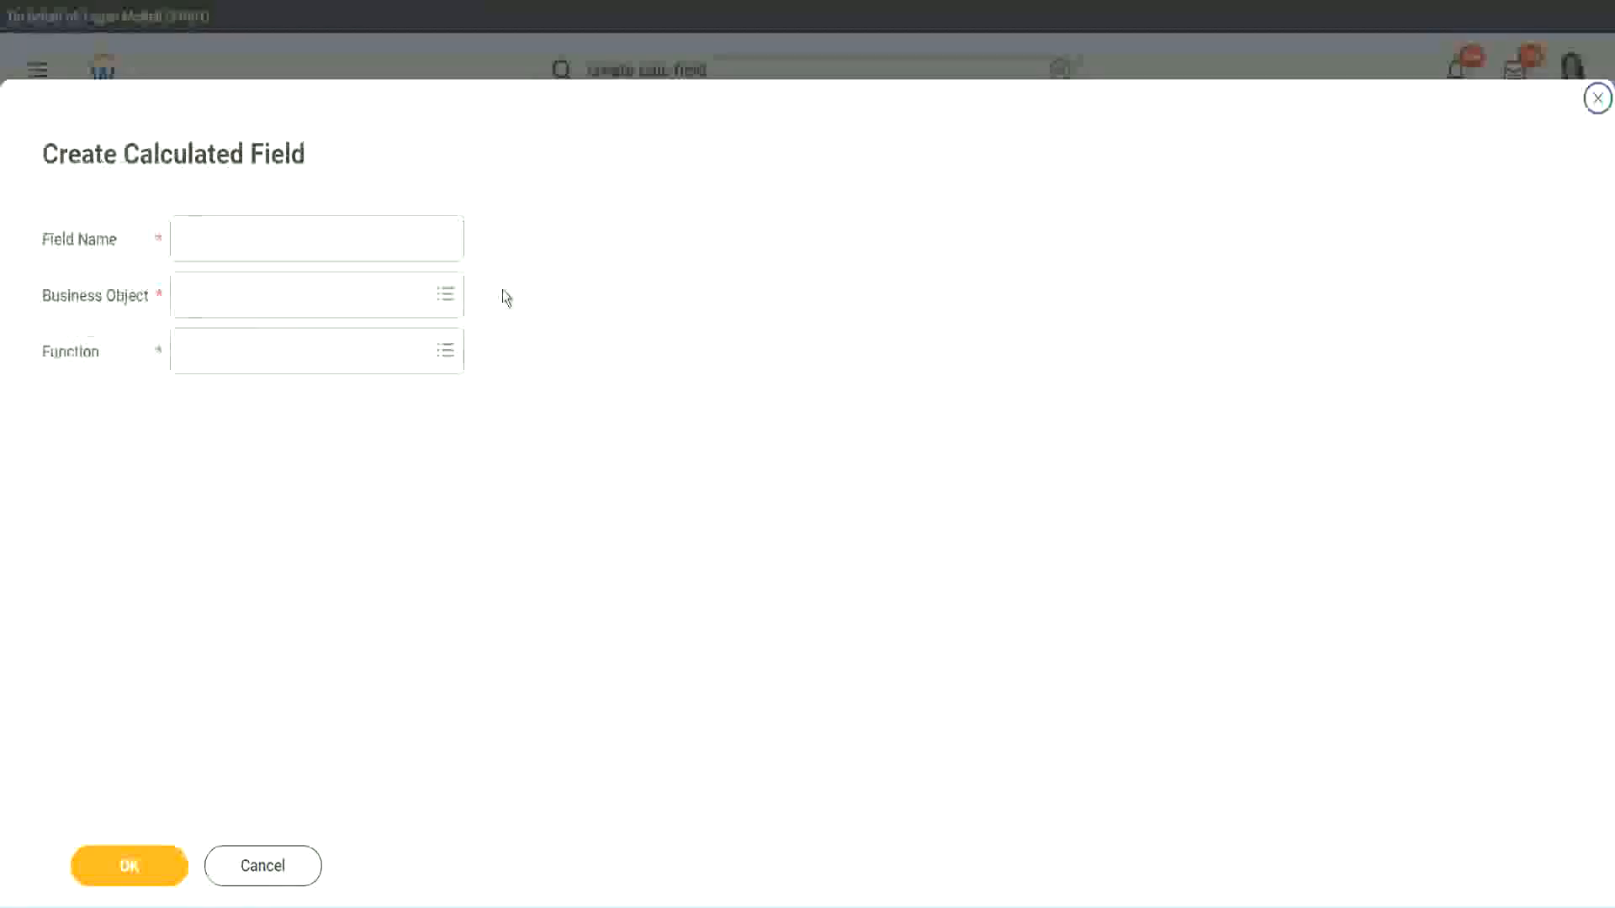
click(342, 238)
text(CF-WW-TC-Amateur)
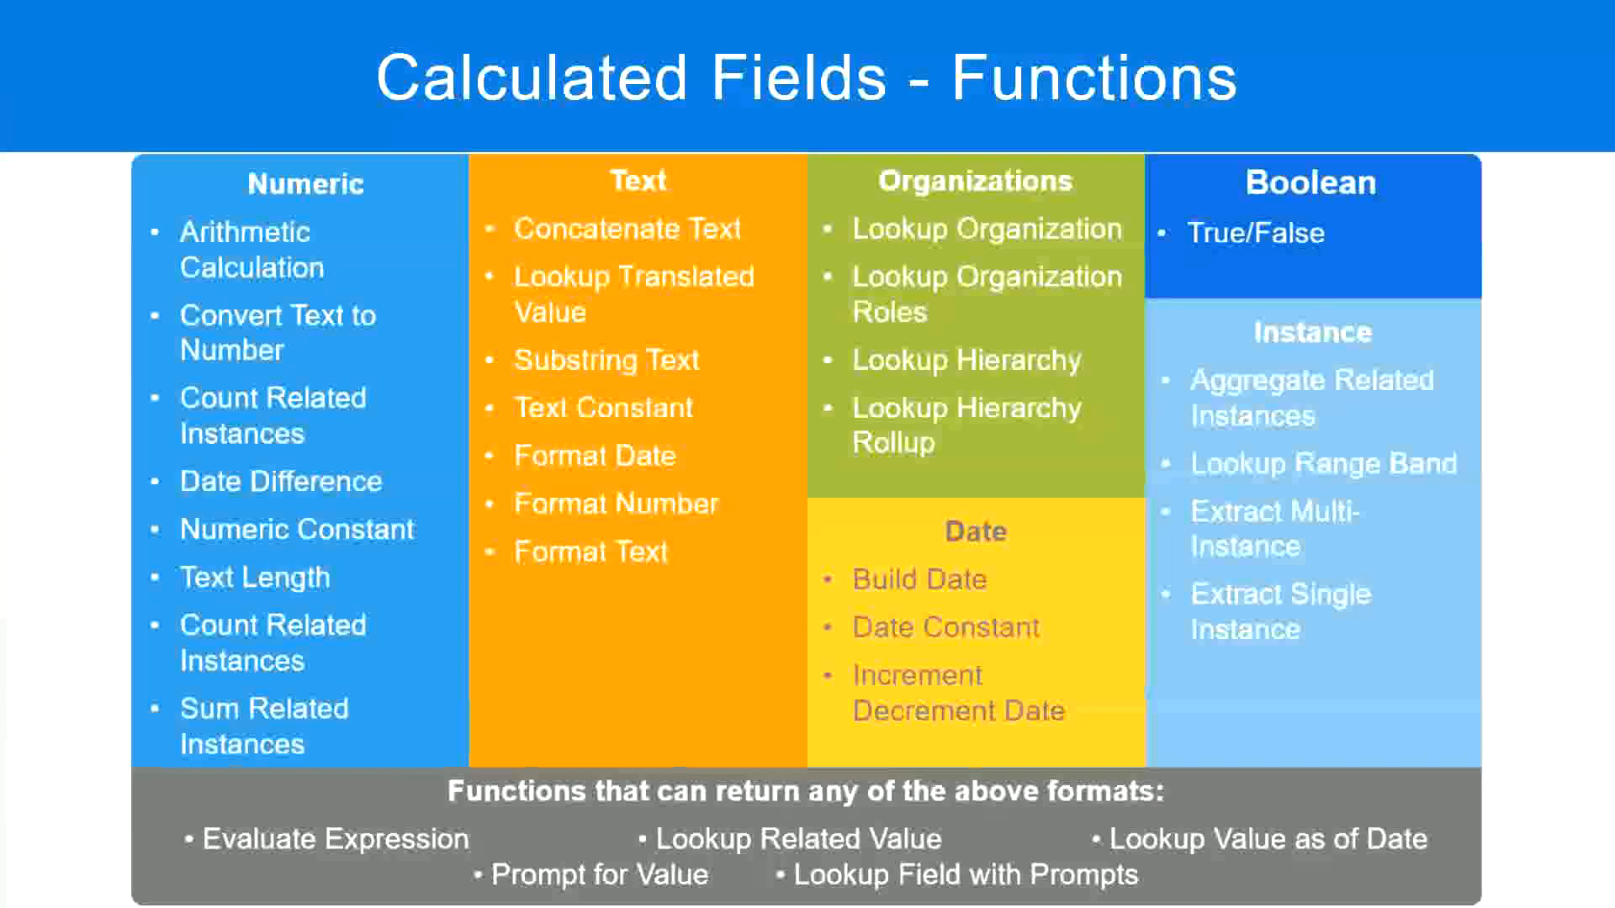
key(alt+Tab)
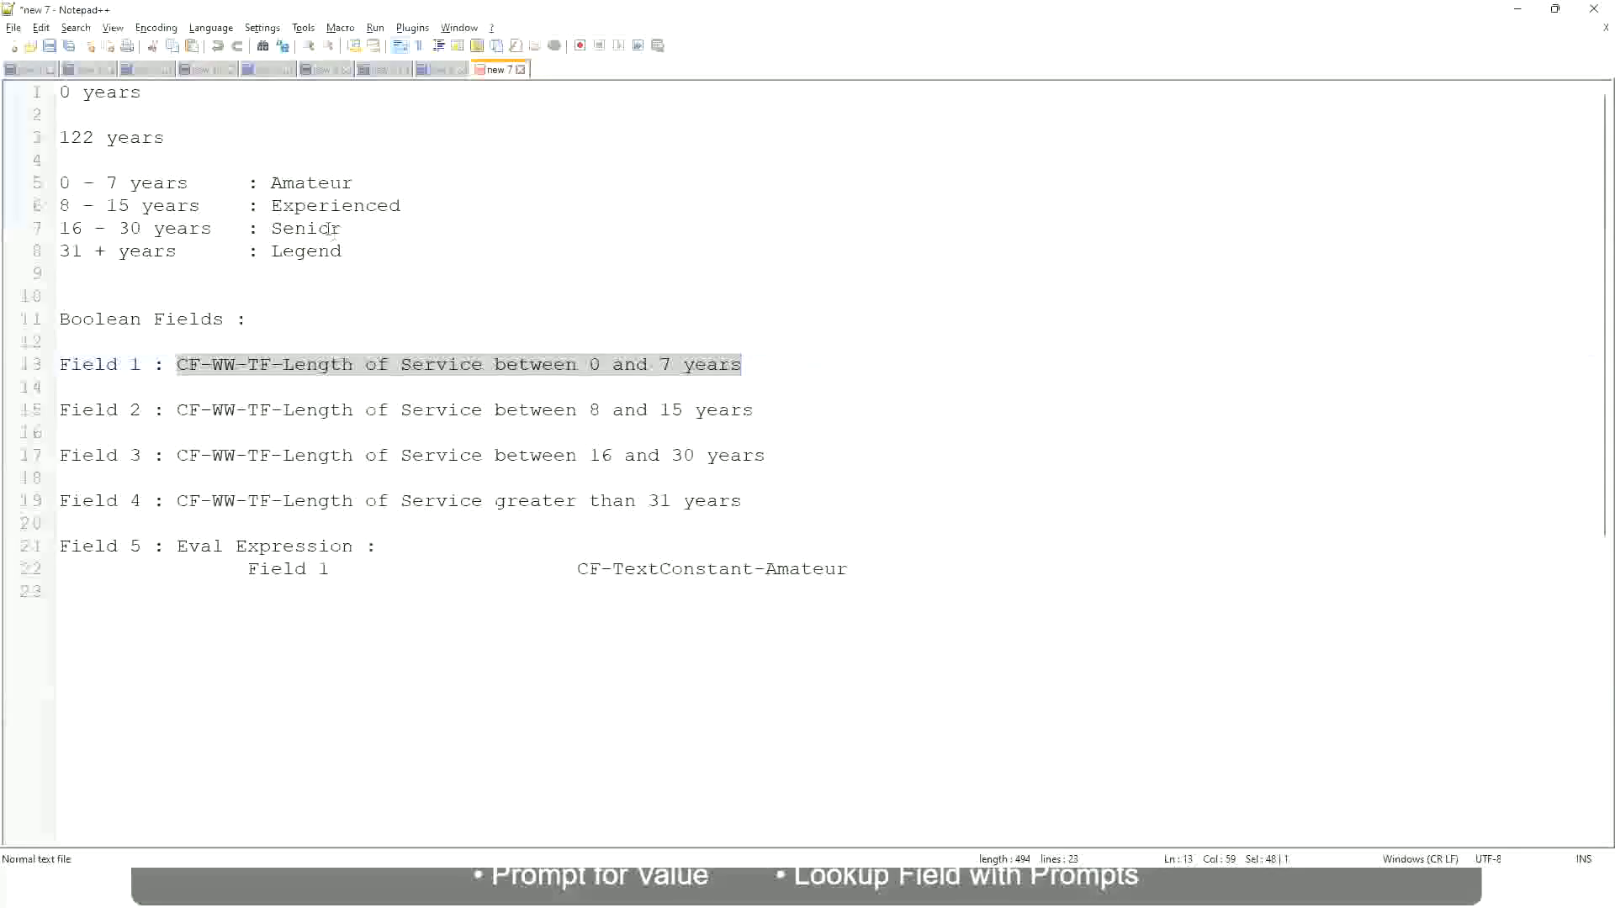
key(alt+Tab)
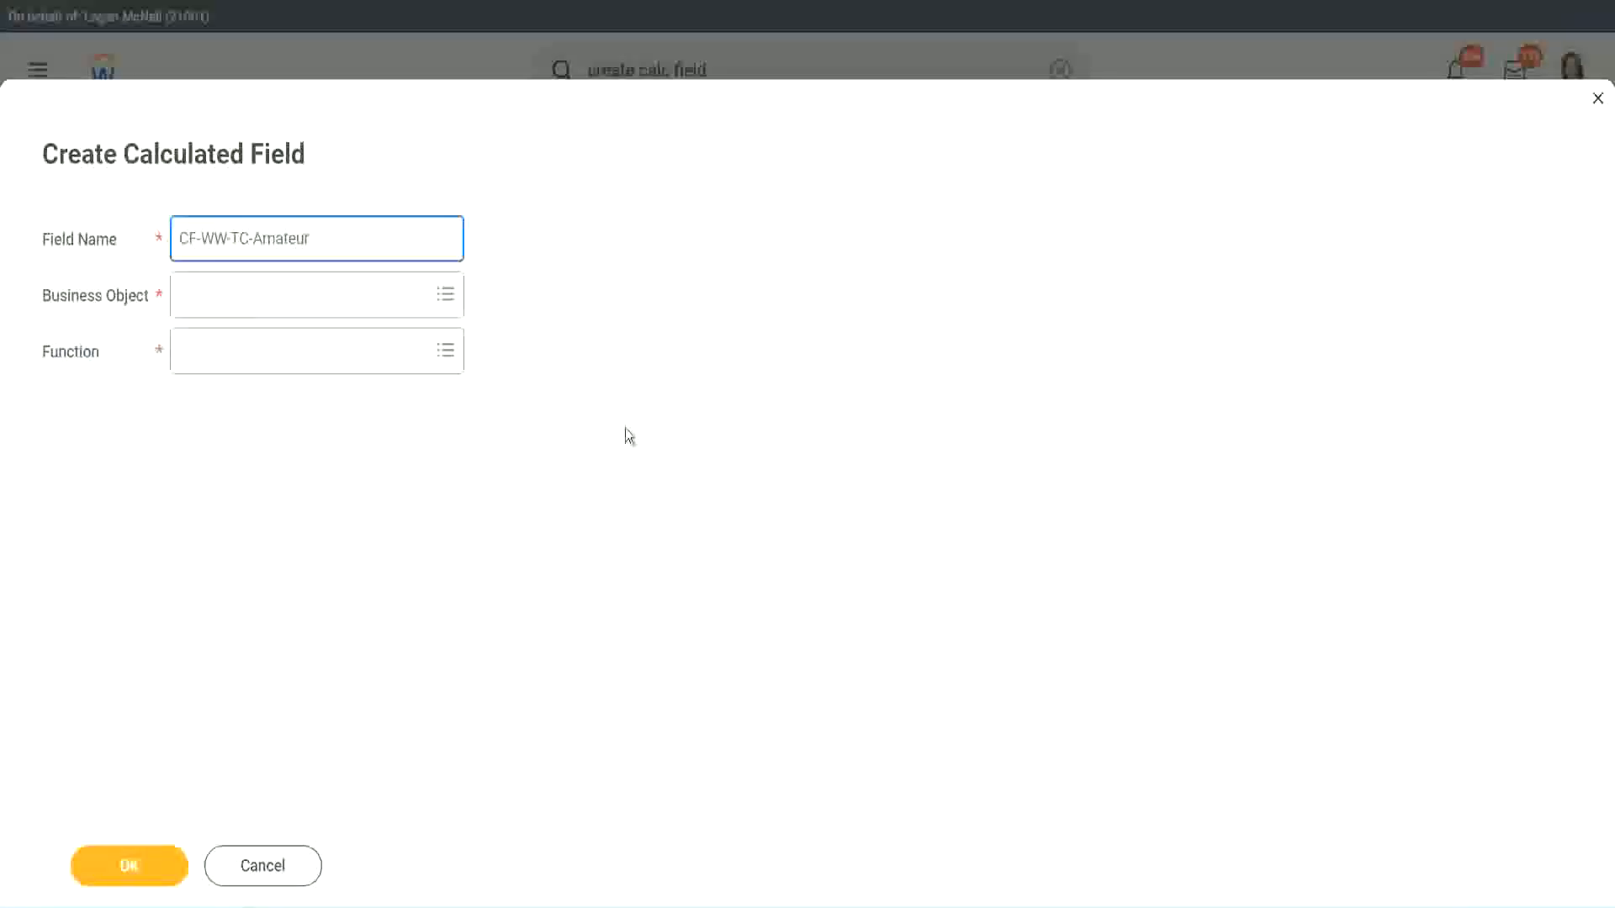
- Set the new field's business object to Global and change its name to CF-WW-TC-Senior
click(185, 296)
text(global)
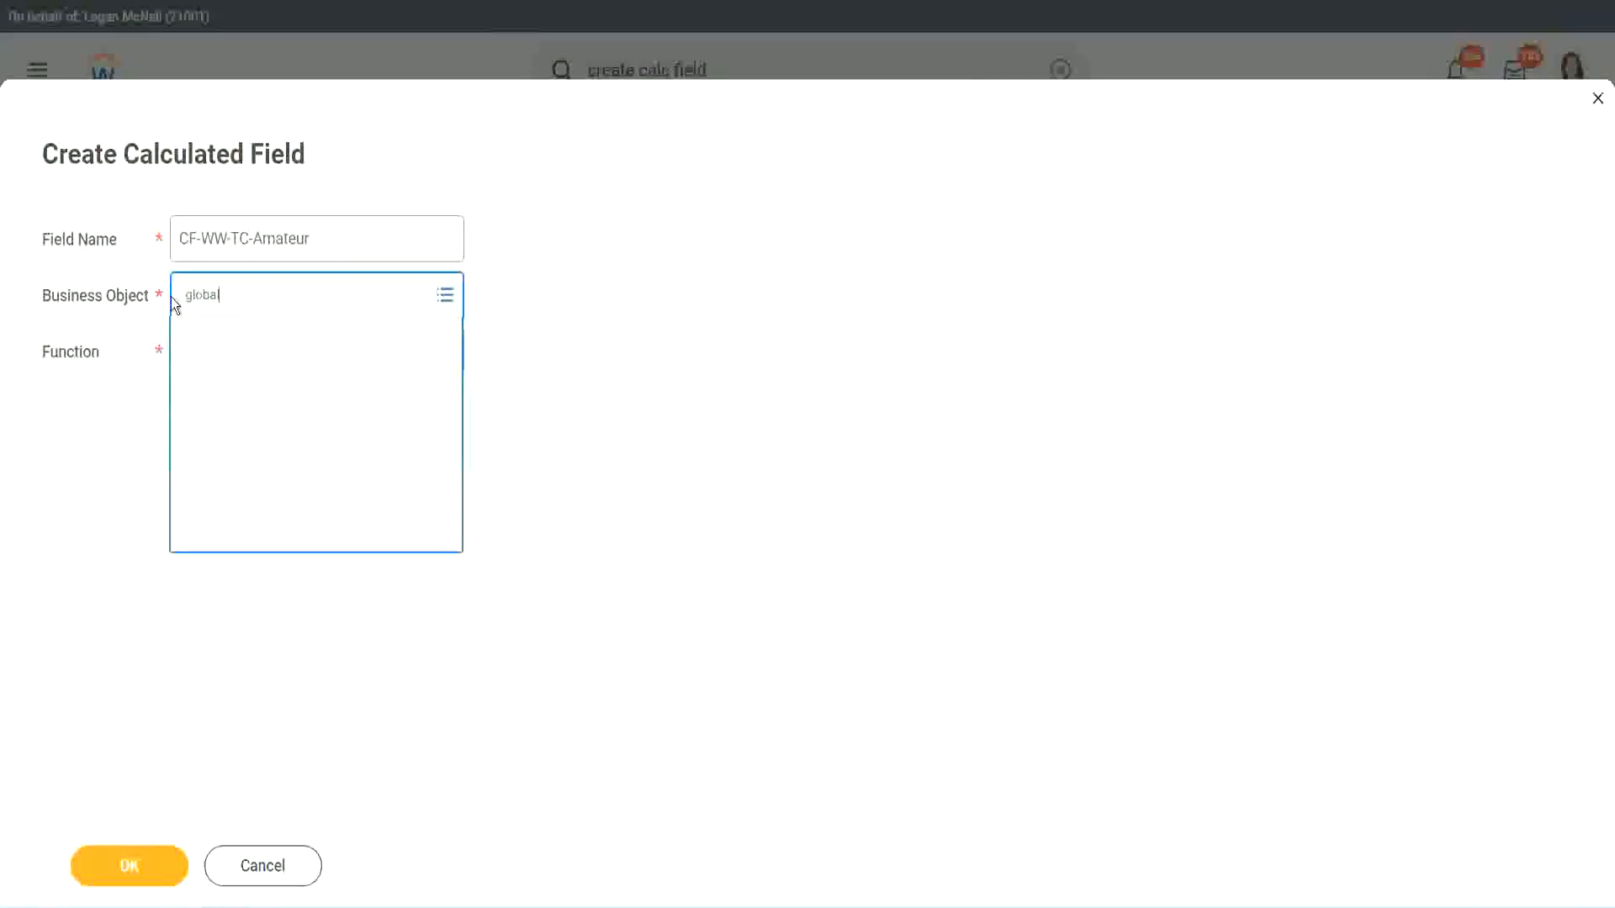
click(262, 244)
double_click(282, 238)
text(S)
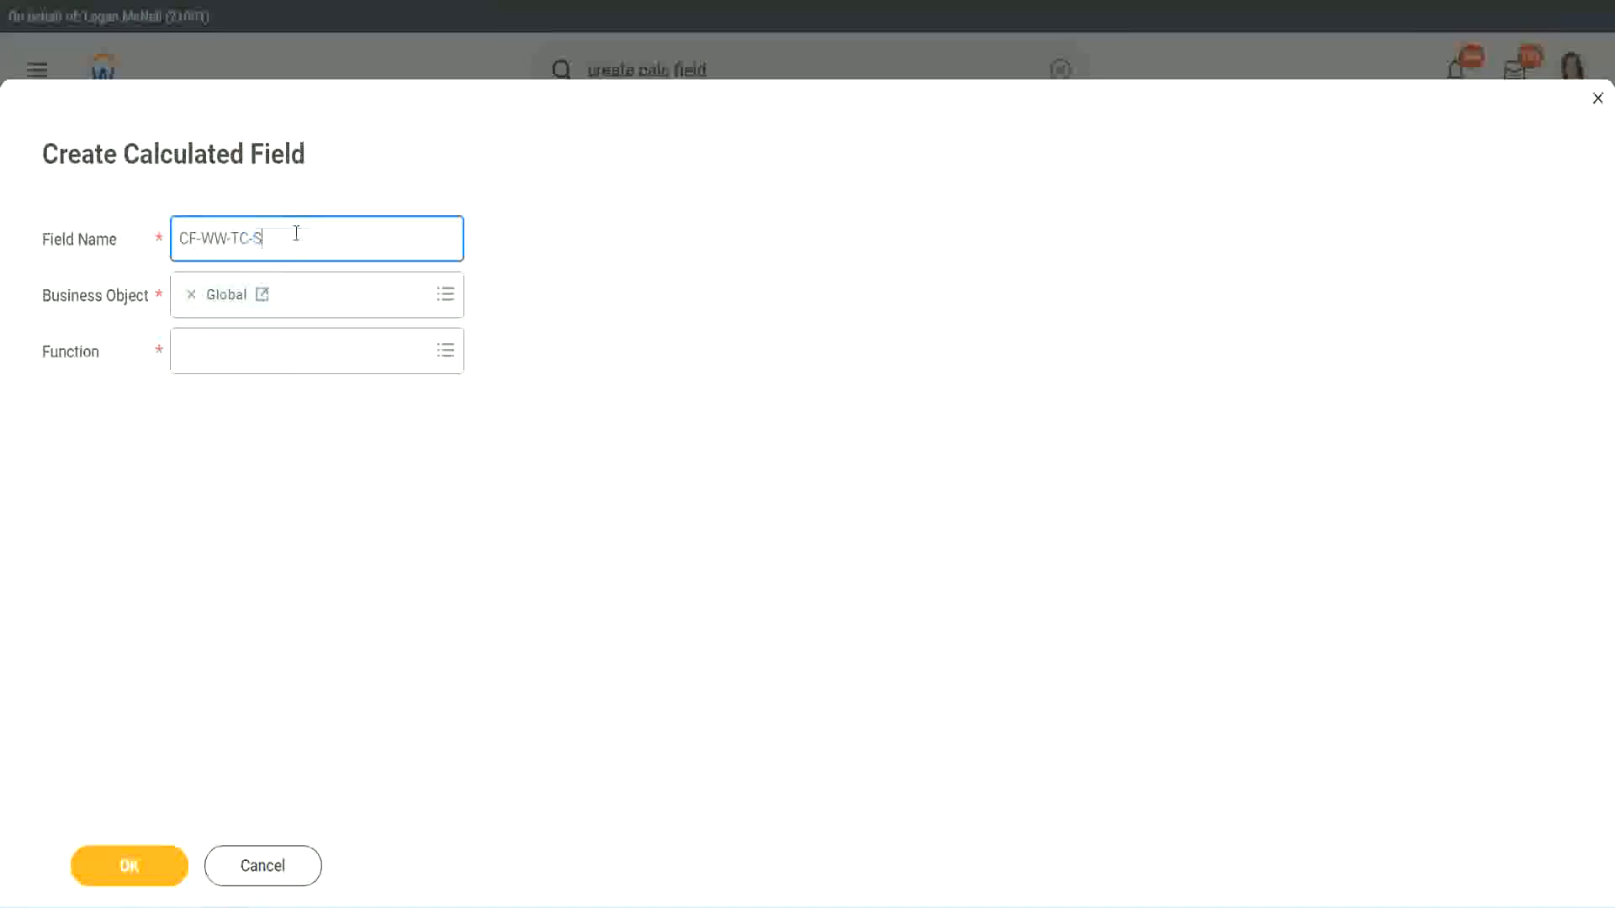
text(enior)
- Choose Text Constant as the function for CF-WW-TC-Senior and continue to its calculation settings
click(258, 367)
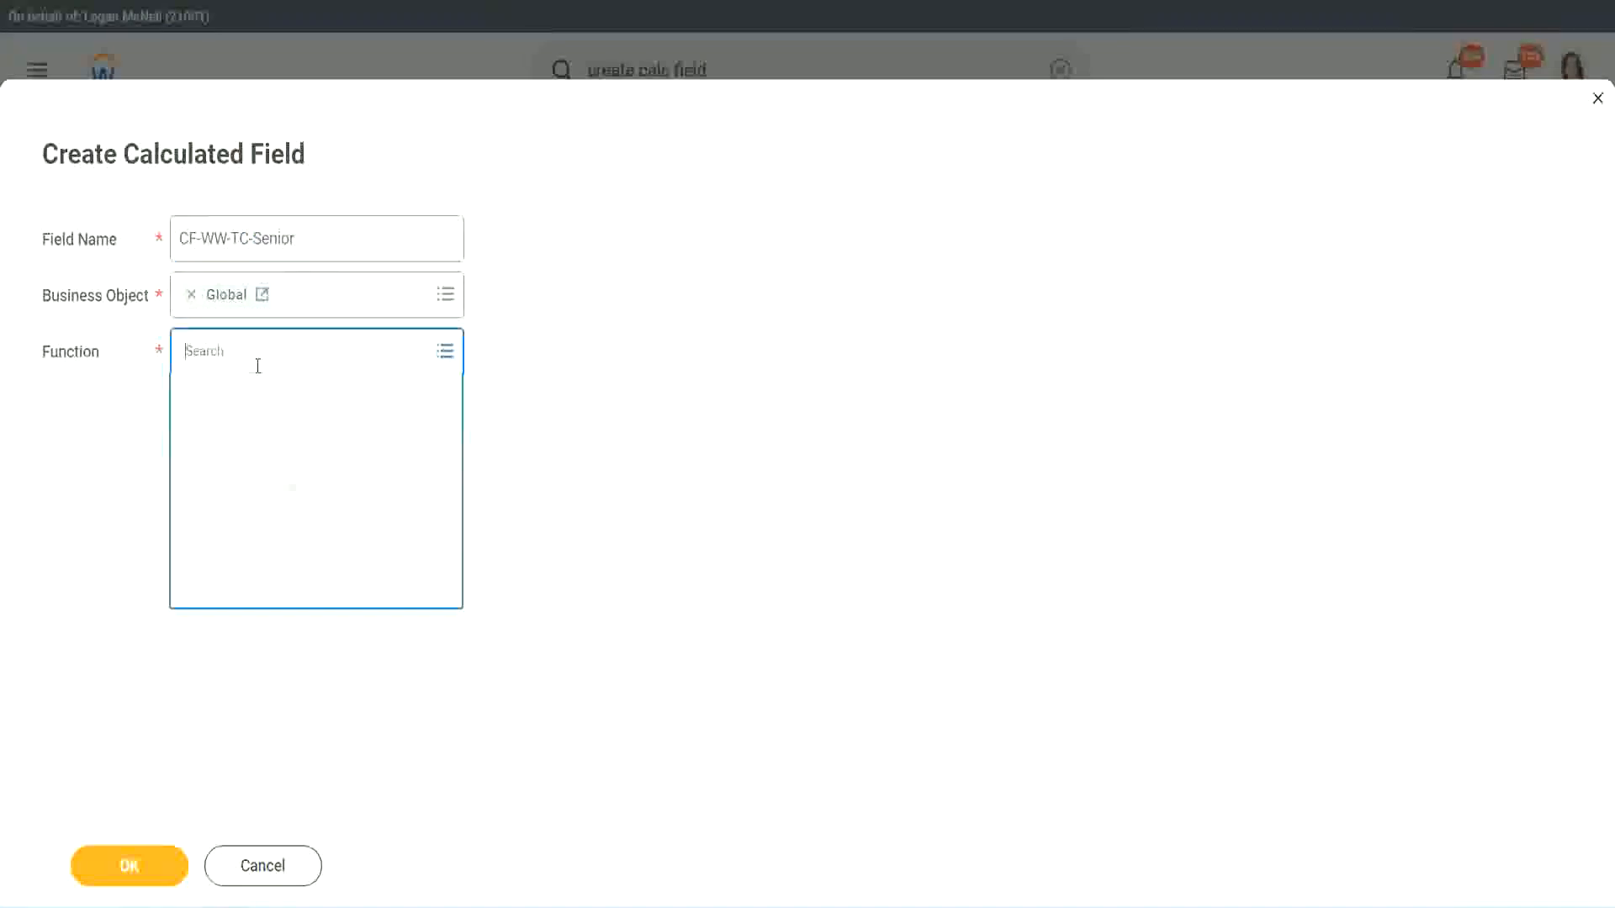
text(tc)
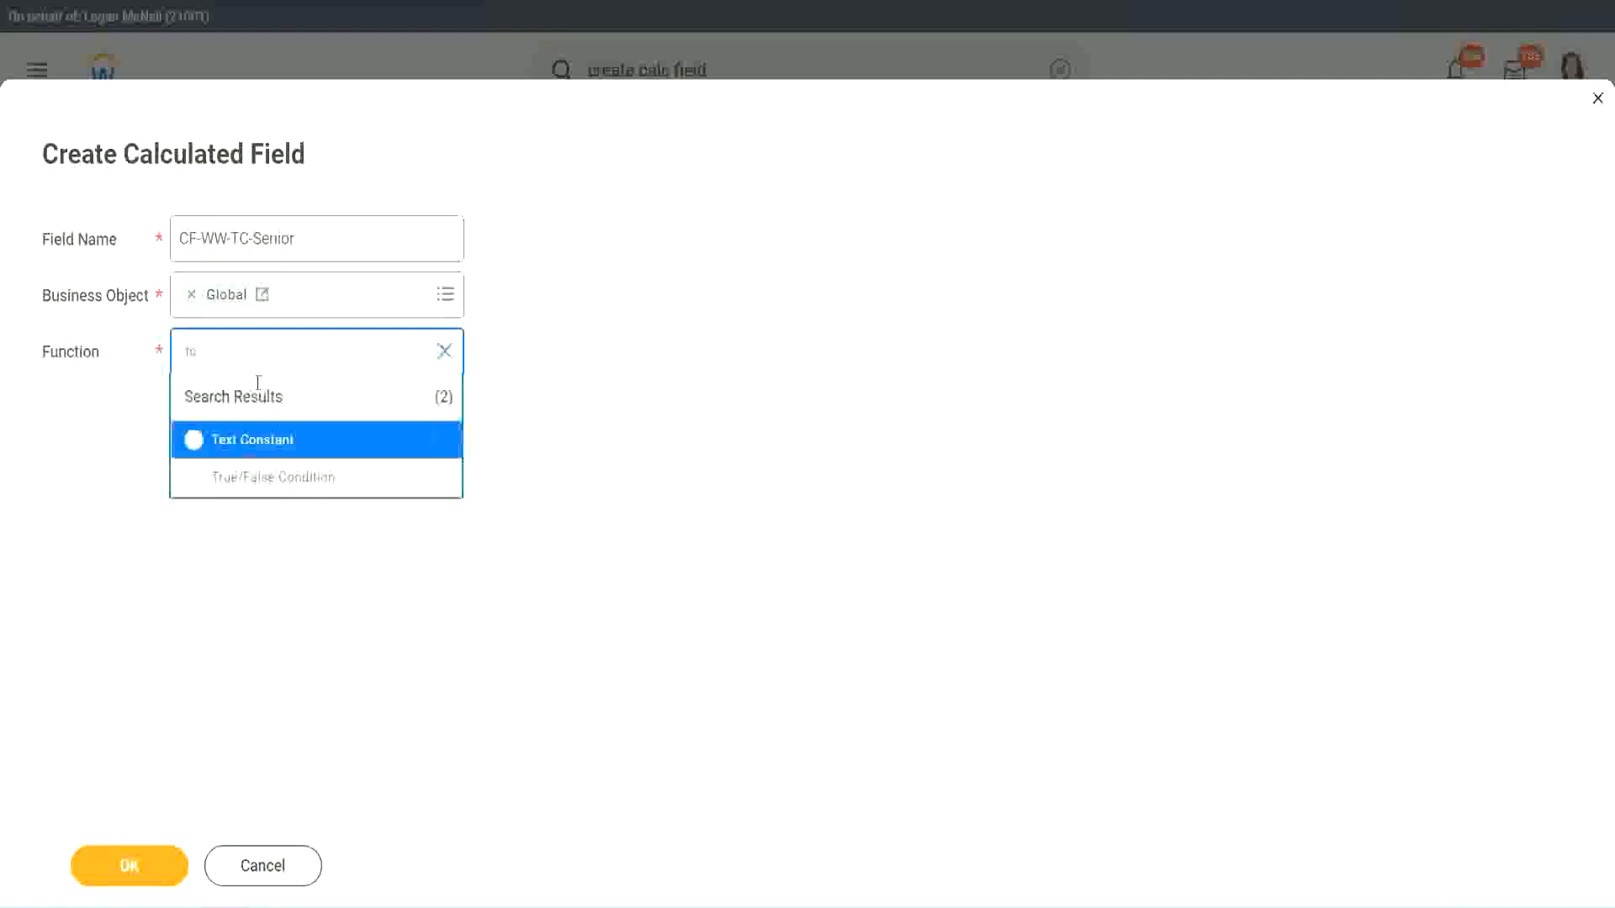
click(249, 438)
click(150, 874)
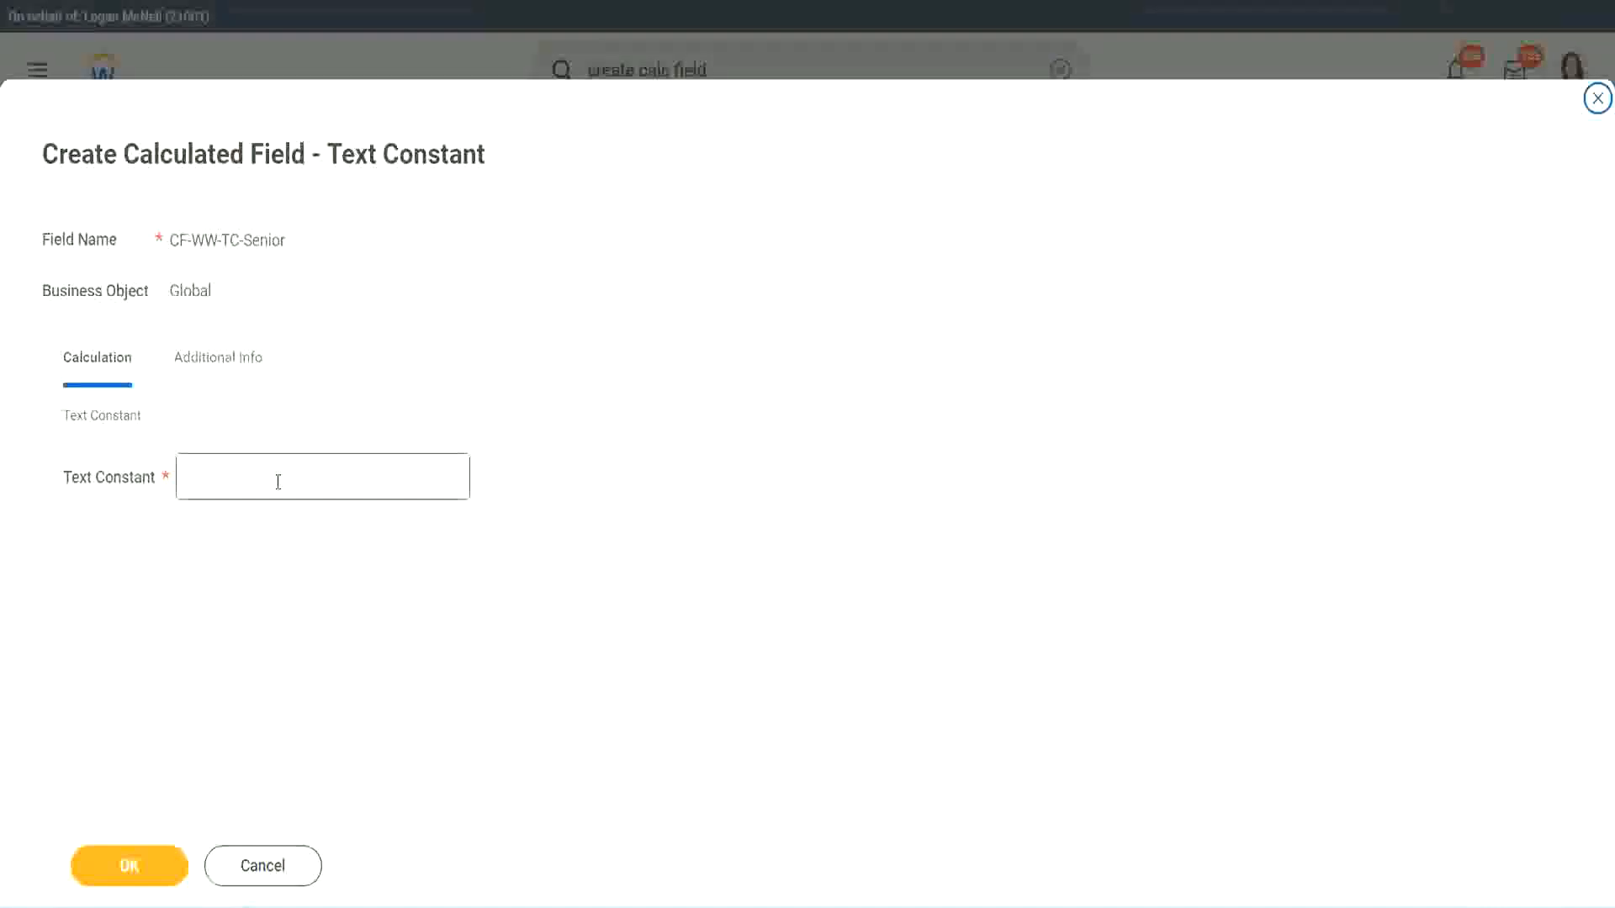
- Set the text constant to Senior and save the field as the third row's return value
click(273, 471)
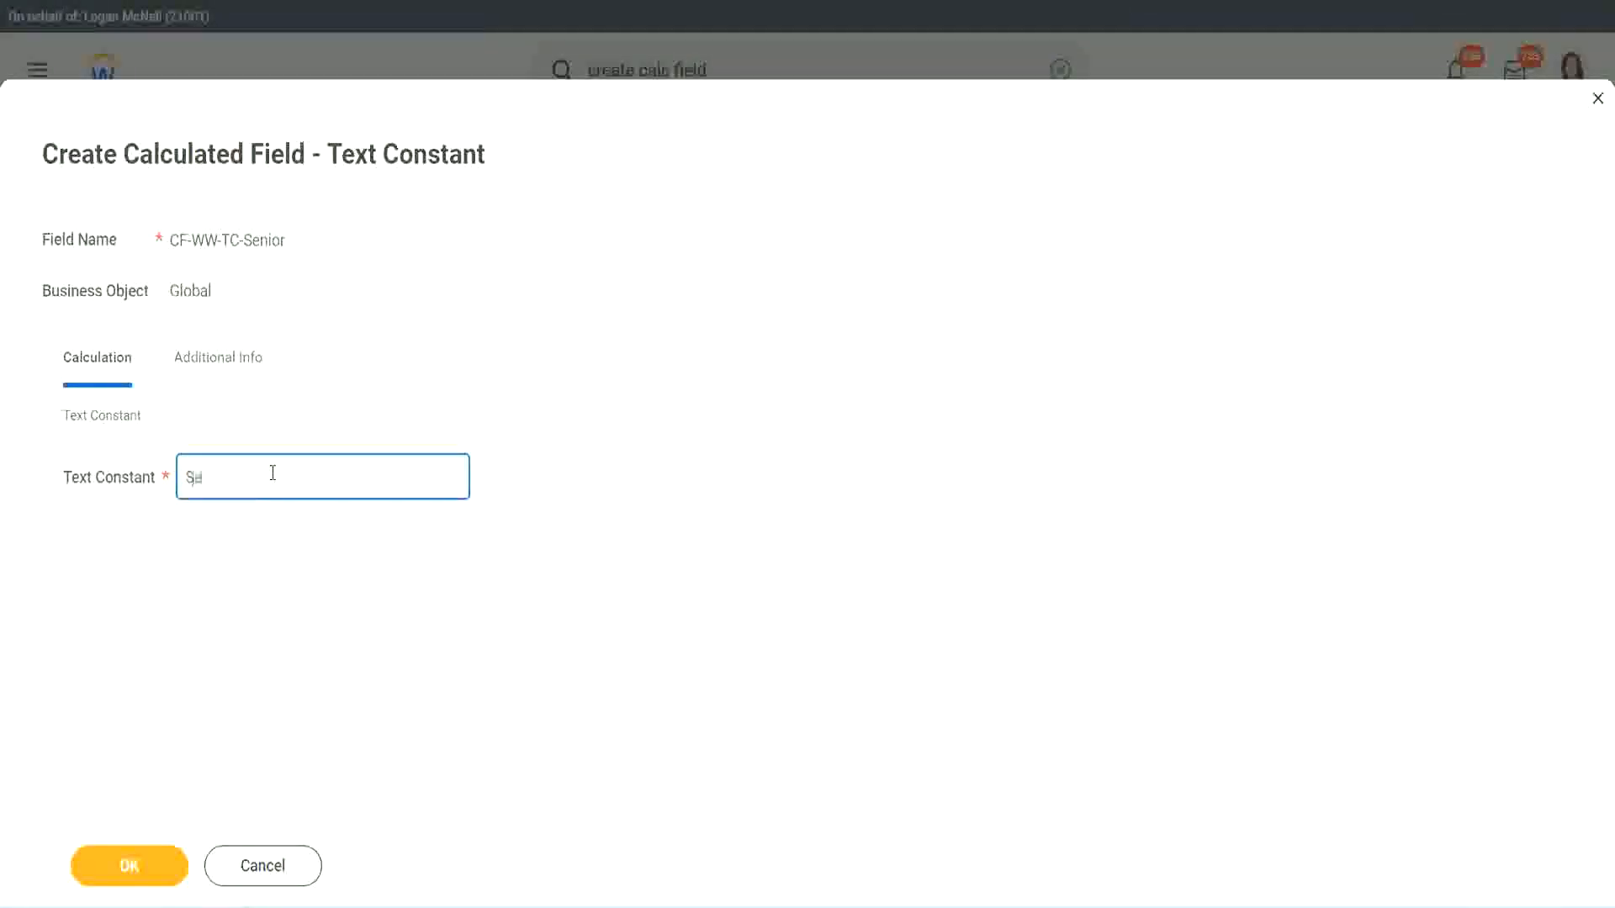
click(160, 851)
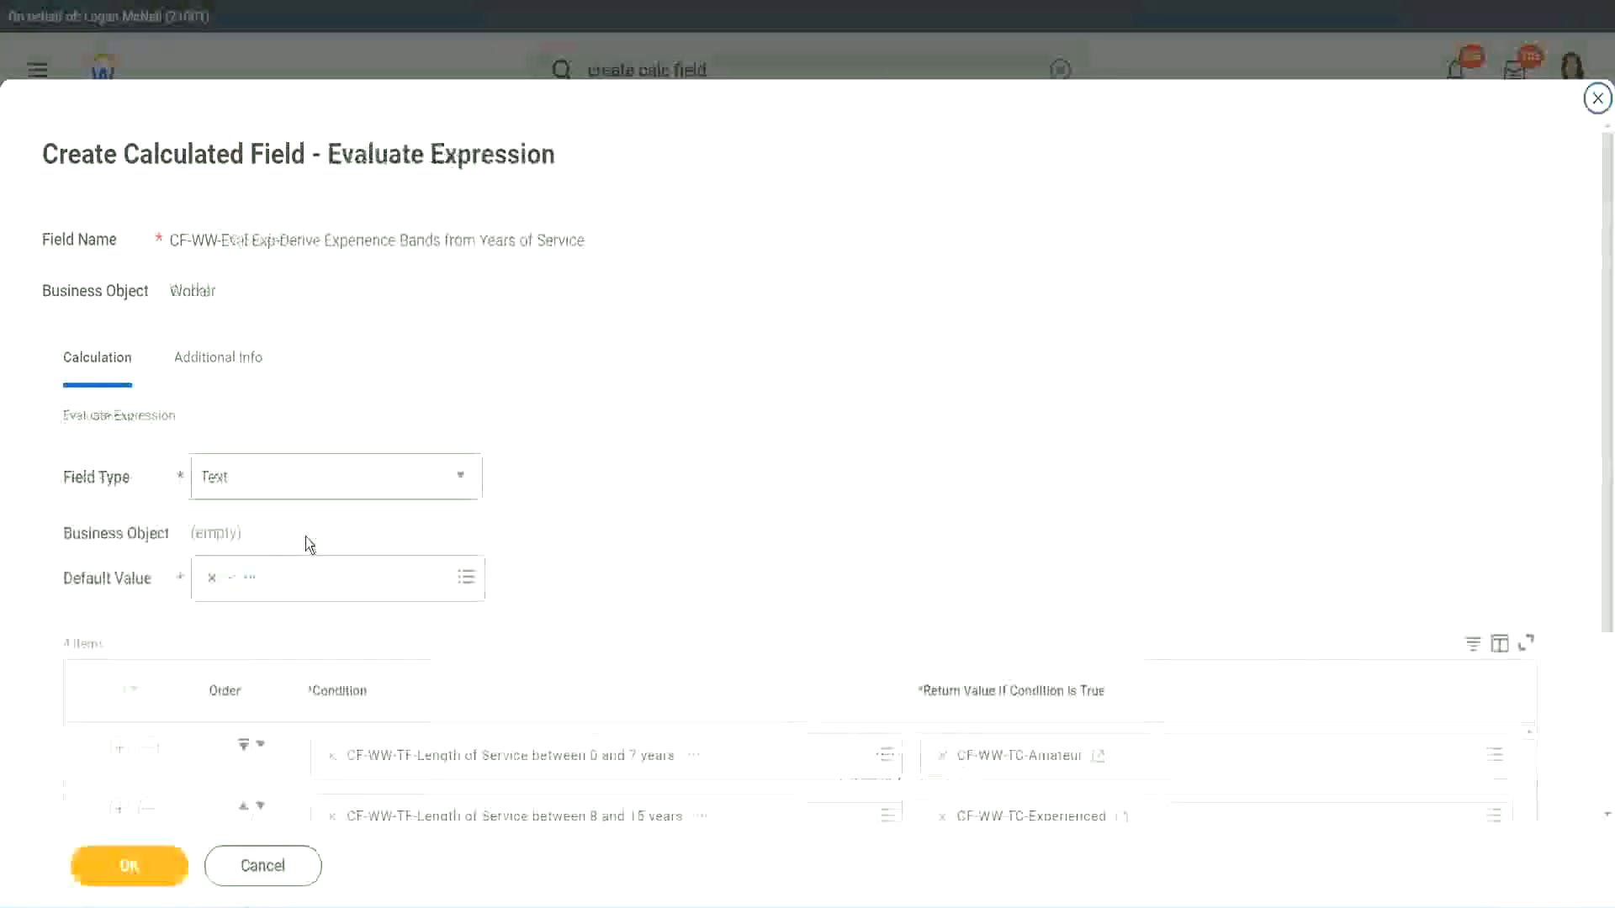
scroll(1168, 605, down, 2)
scroll(1167, 604, down, 1)
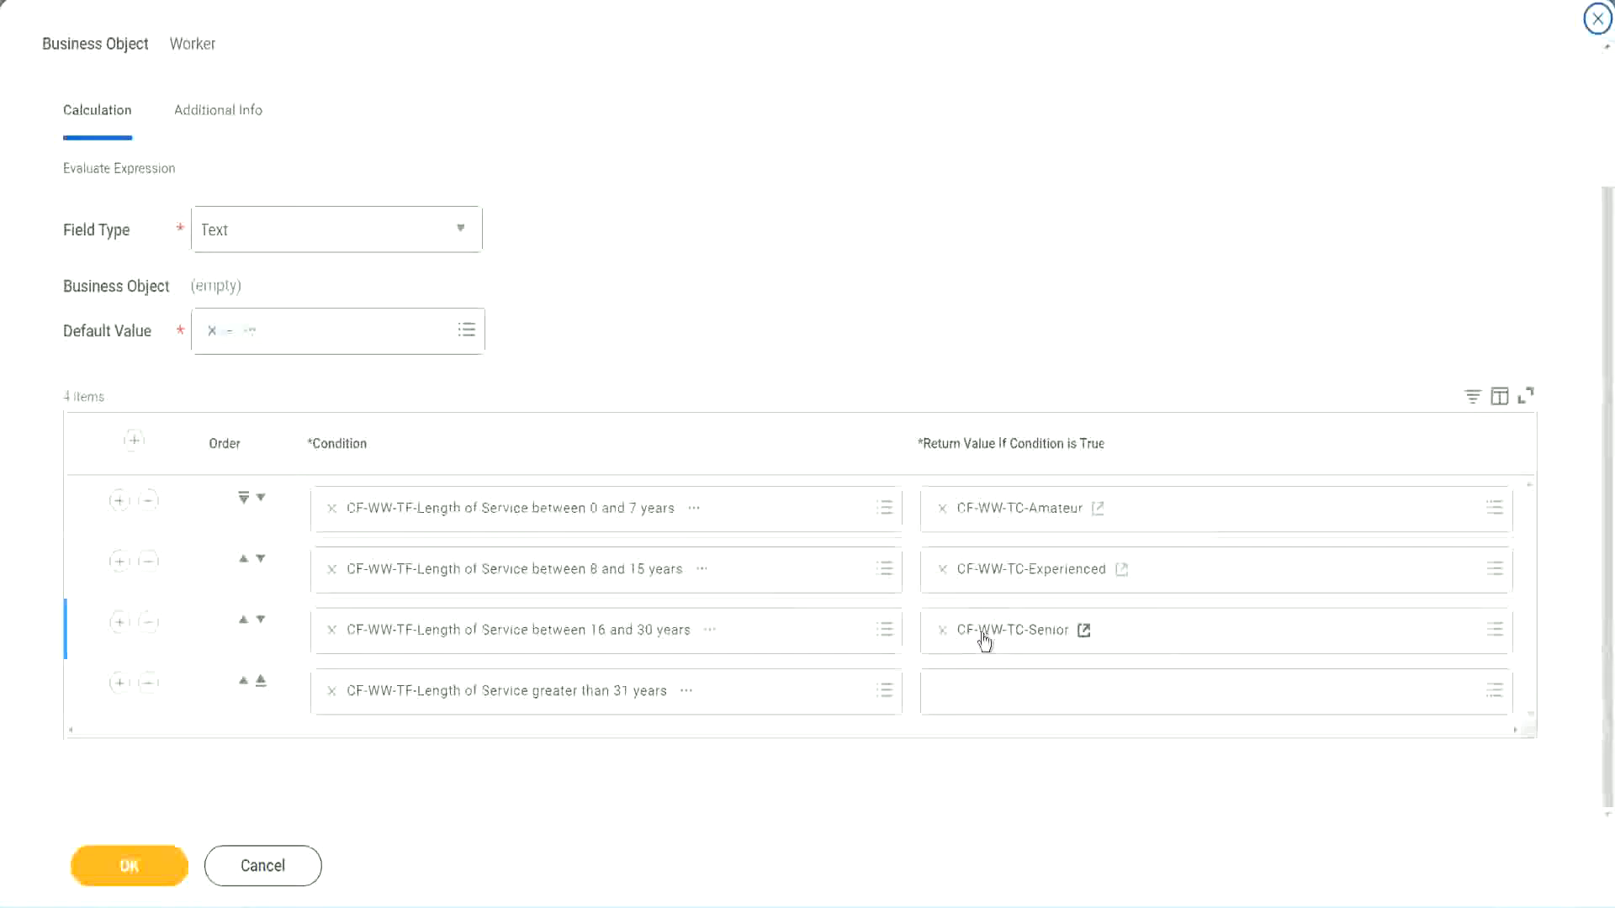
- Start a calculated field for the fourth row's return value, named CF-WW-TC-Legend, with Global as its business object
right_click(982, 634)
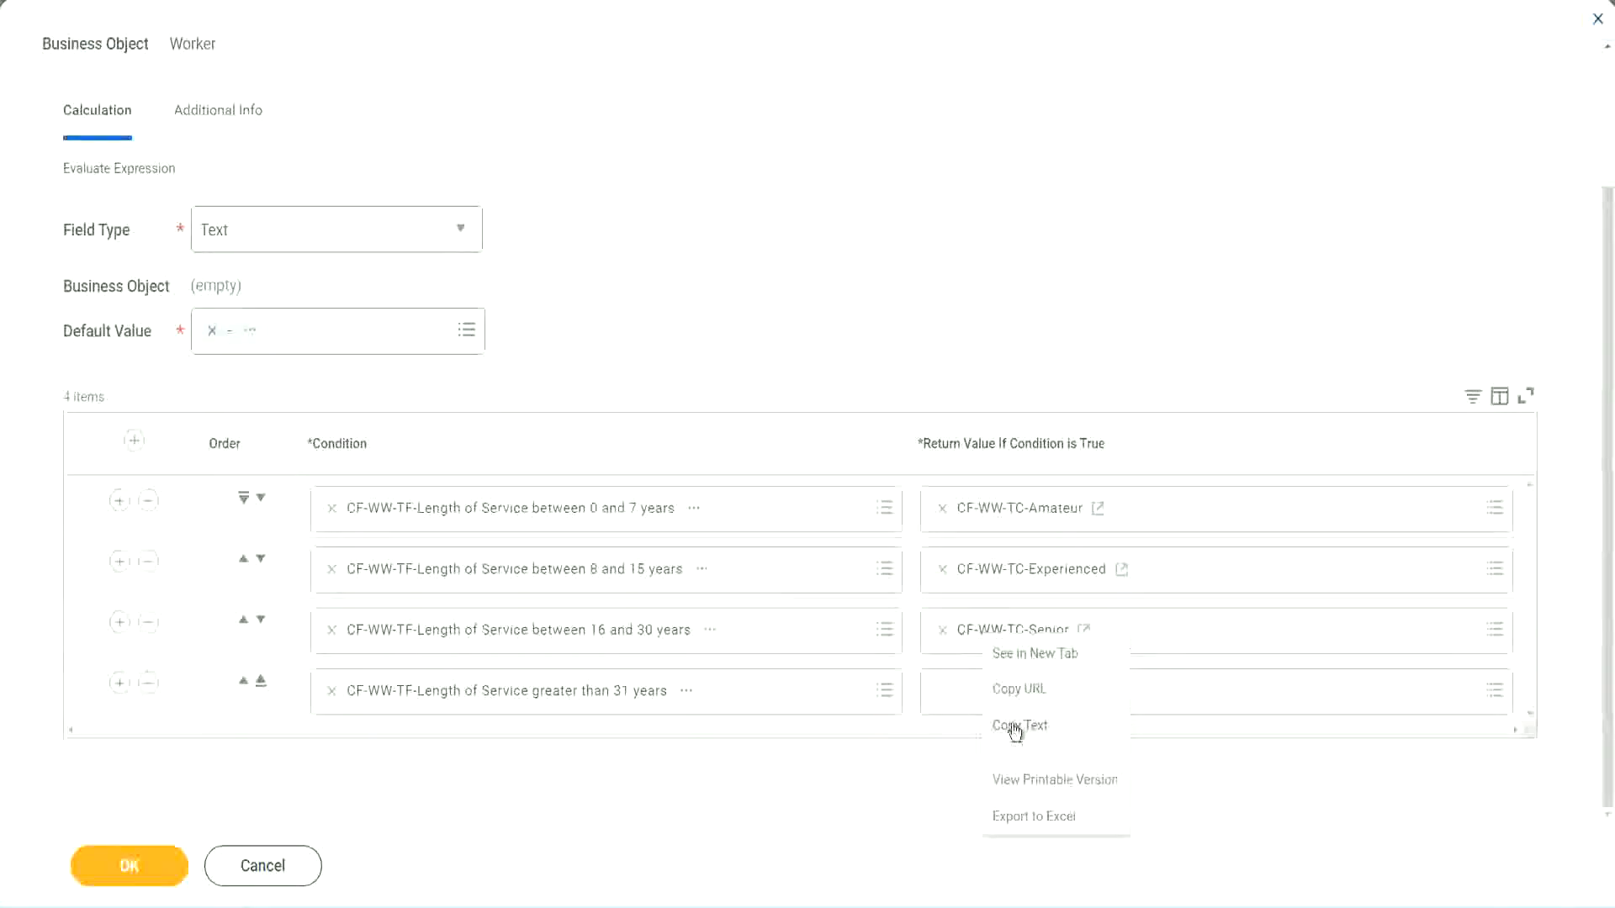
click(1020, 721)
click(980, 697)
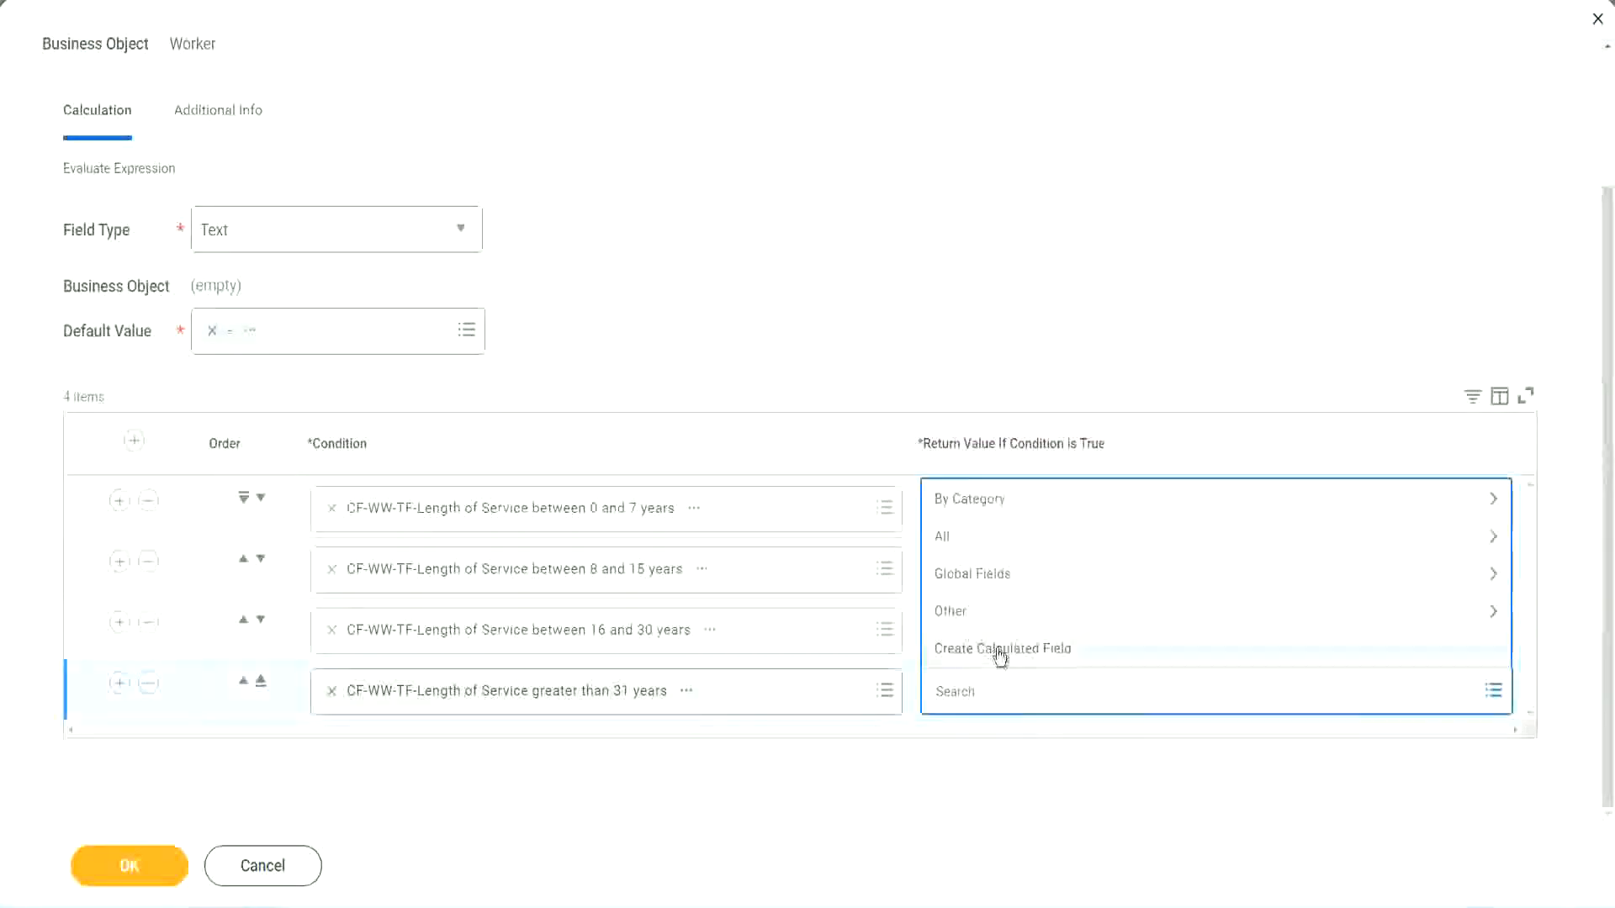
click(998, 650)
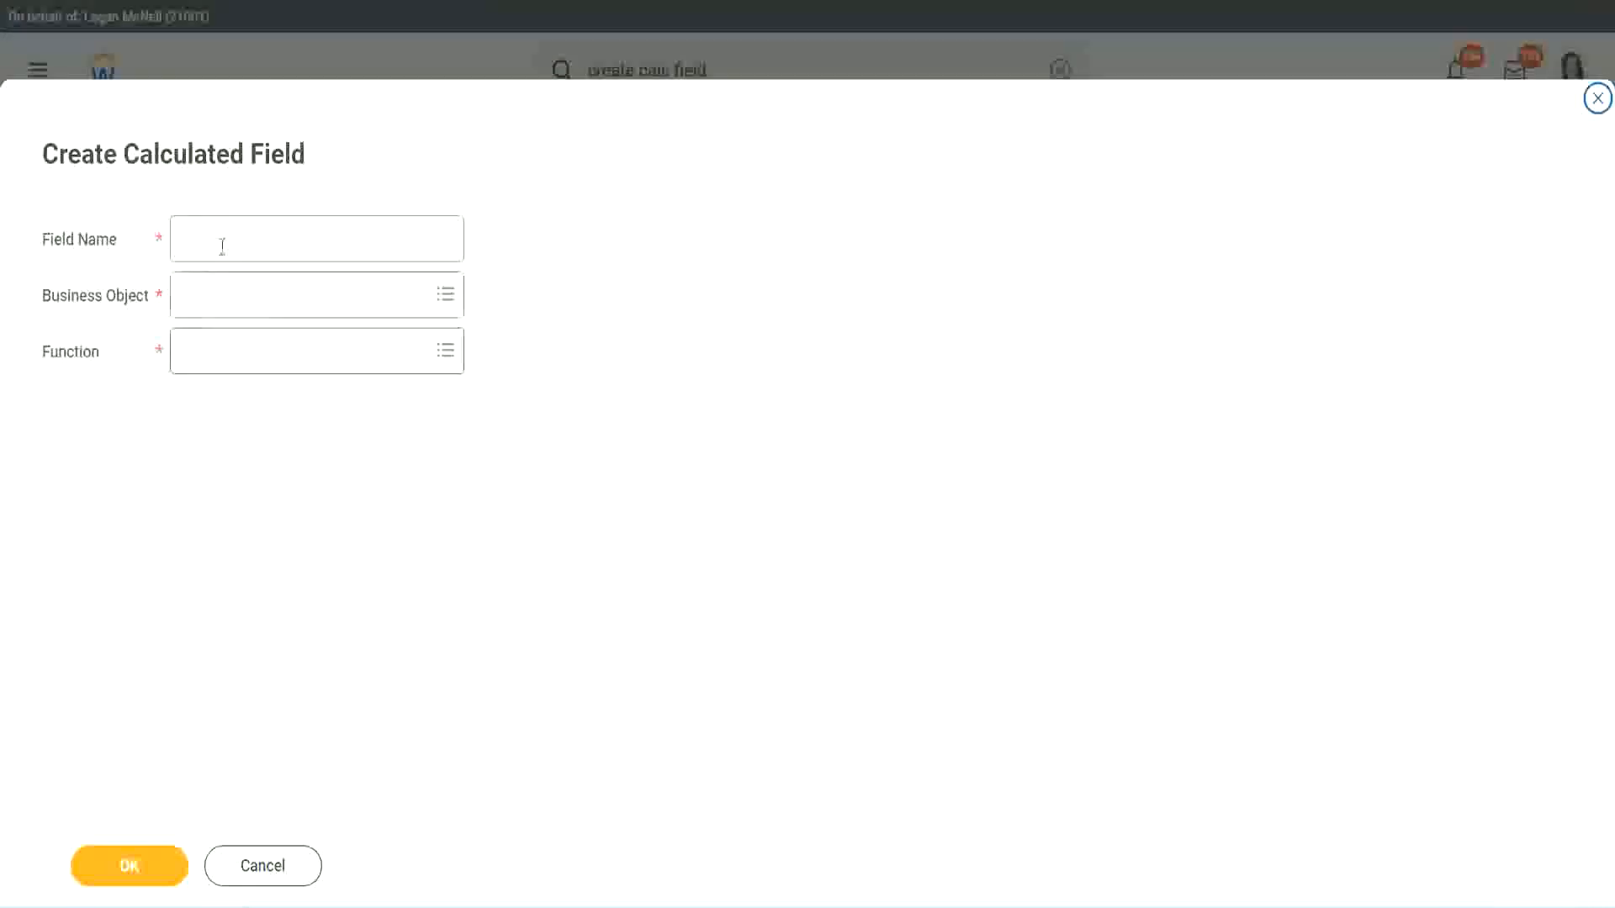
click(222, 245)
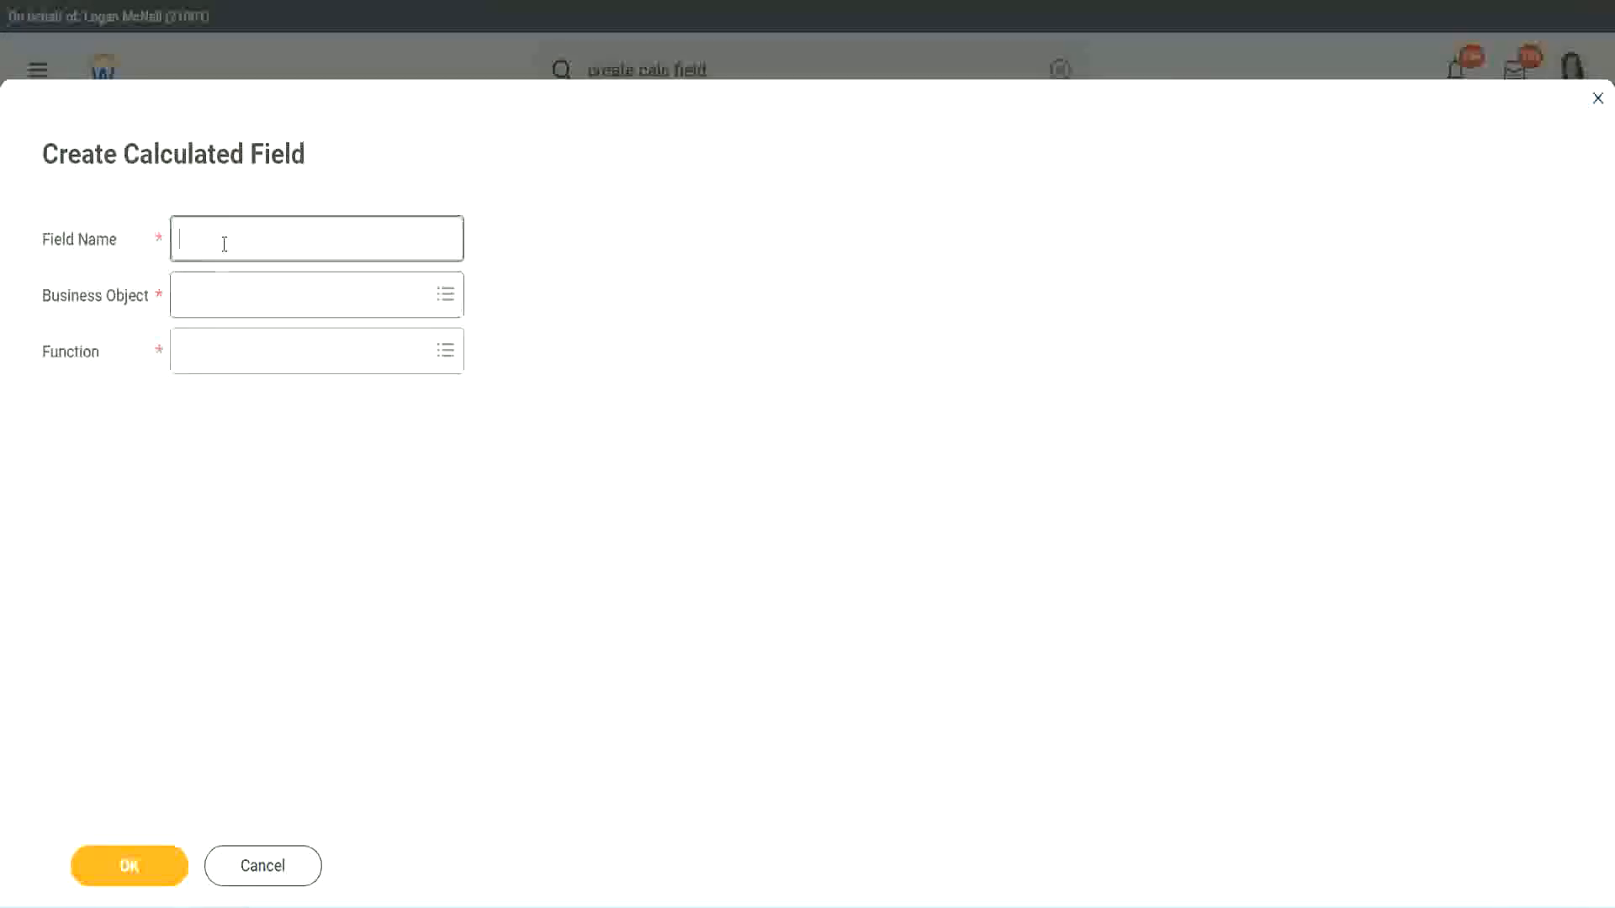
text(CF-WW-TC-Senior)
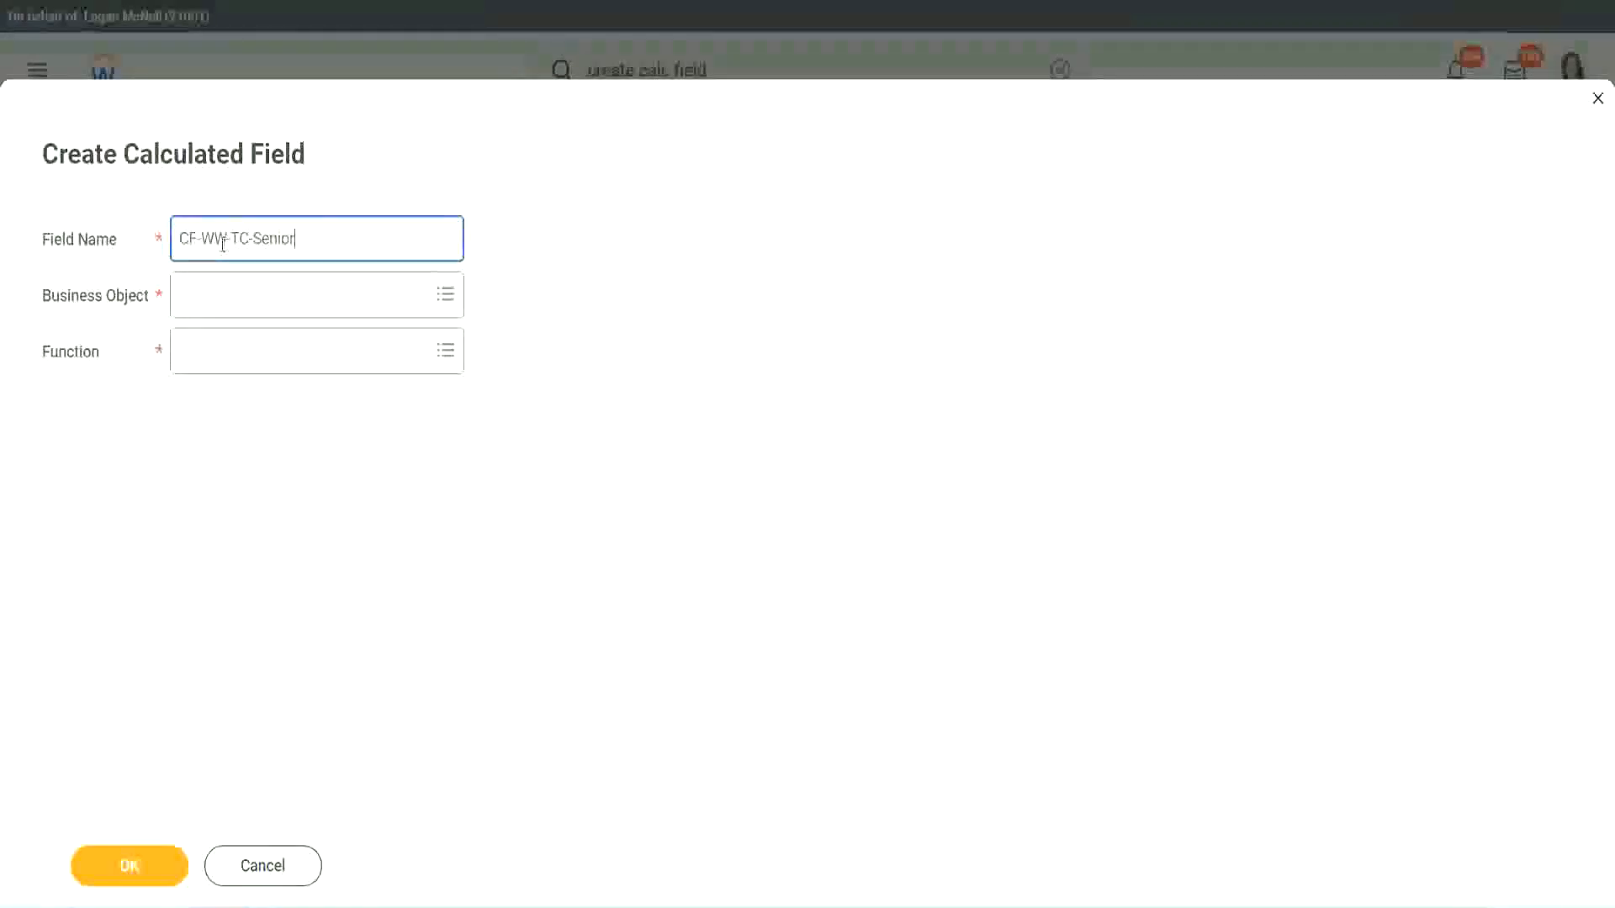
key(ctrl+shift+Left)
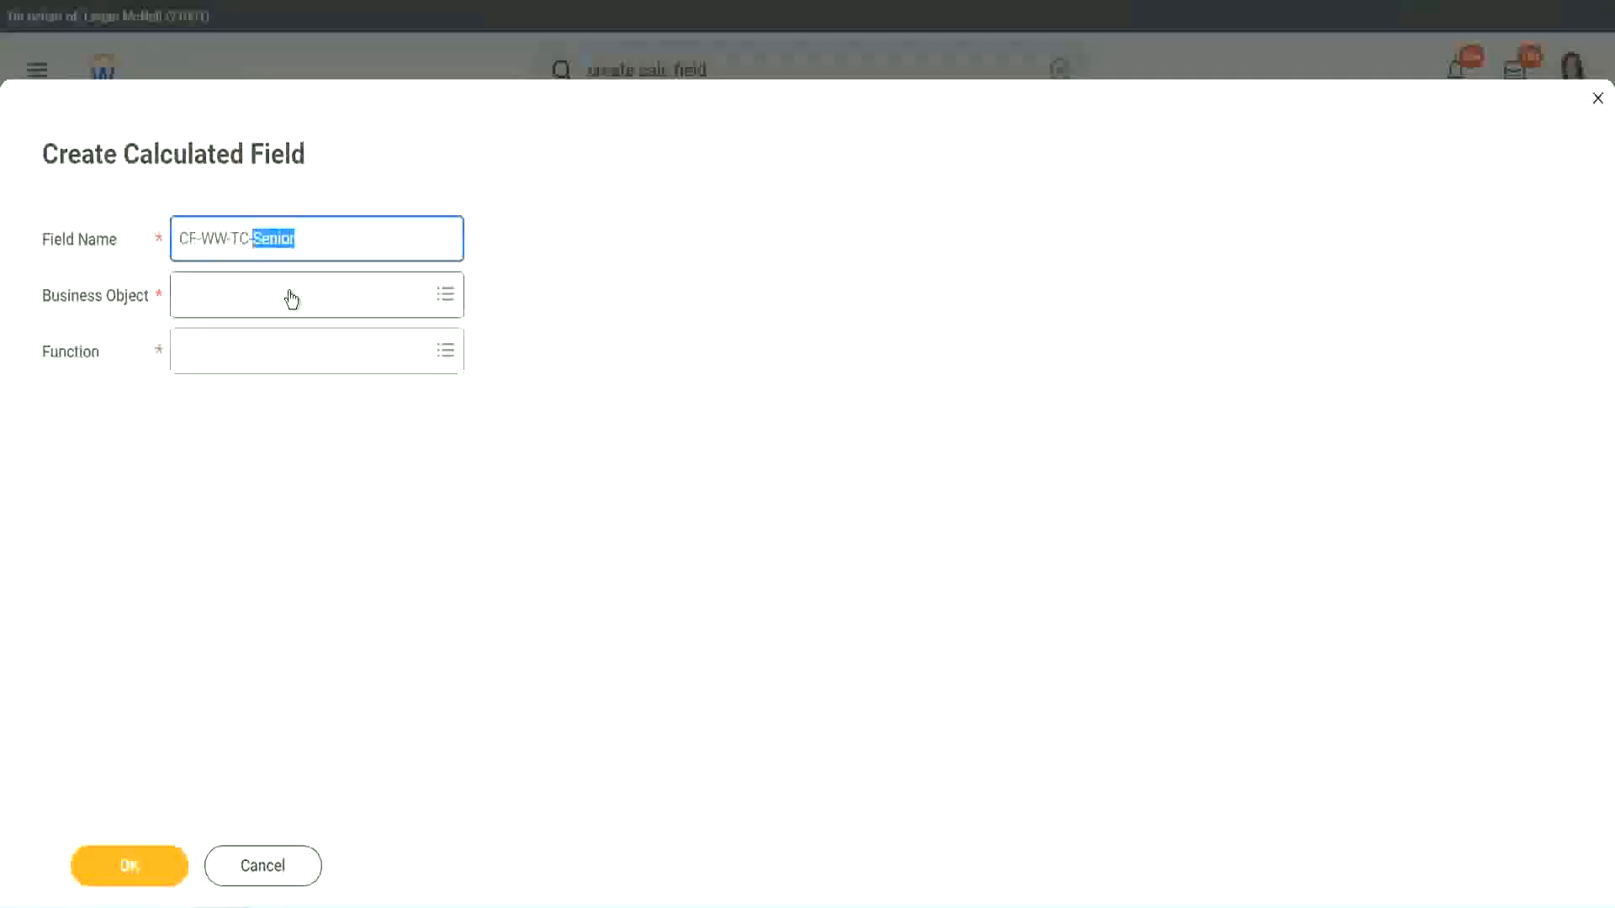
text(Legend)
click(227, 307)
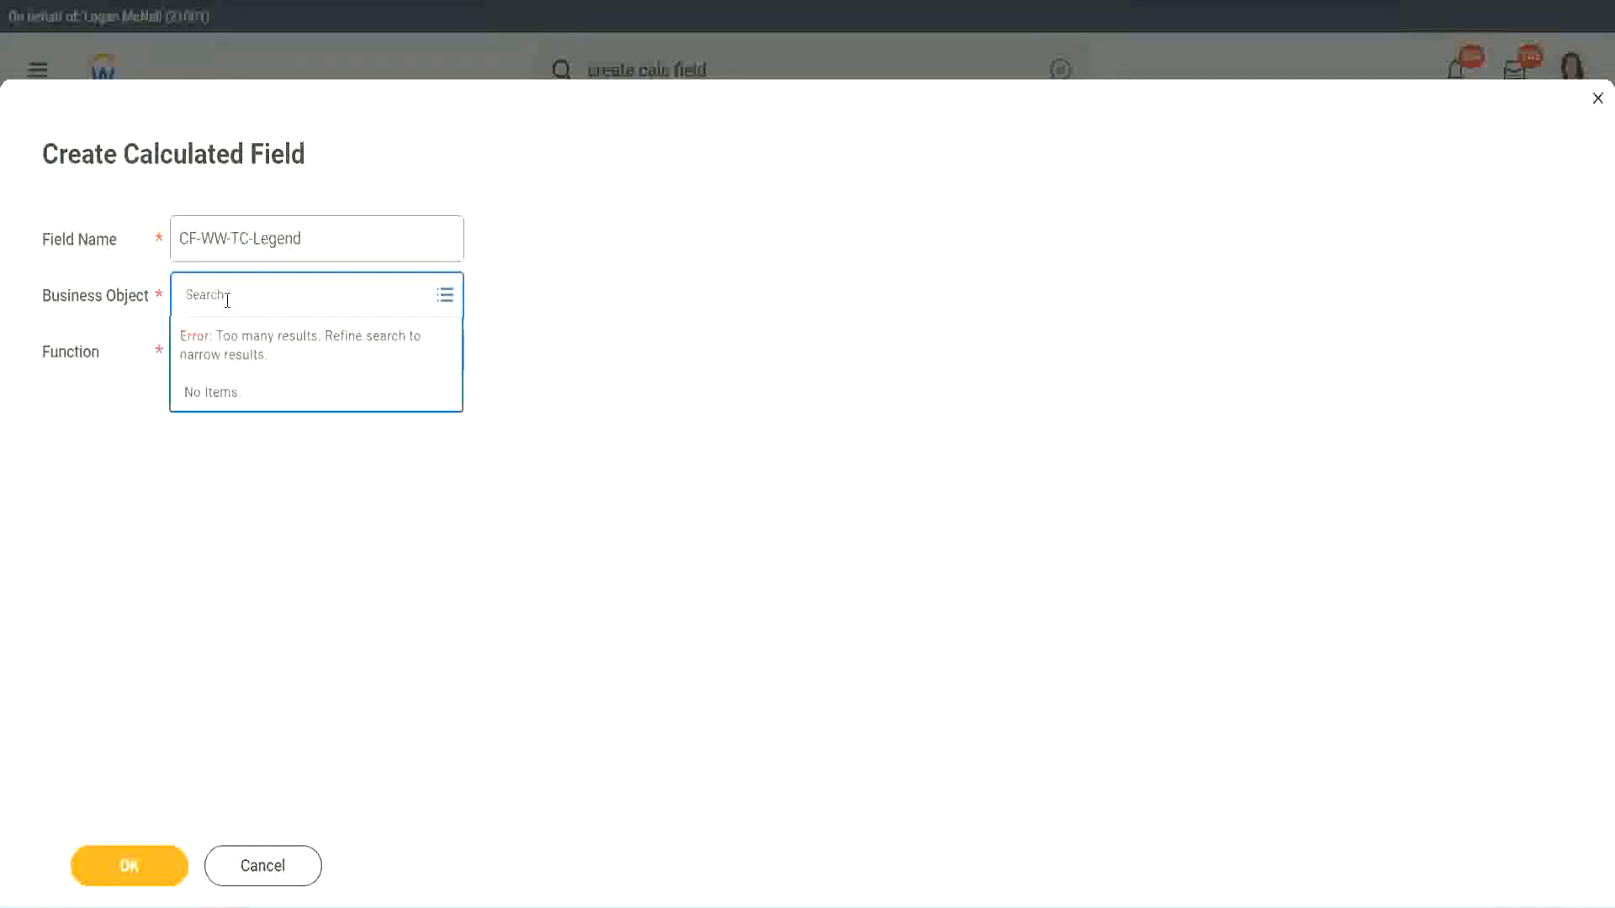
text(Global)
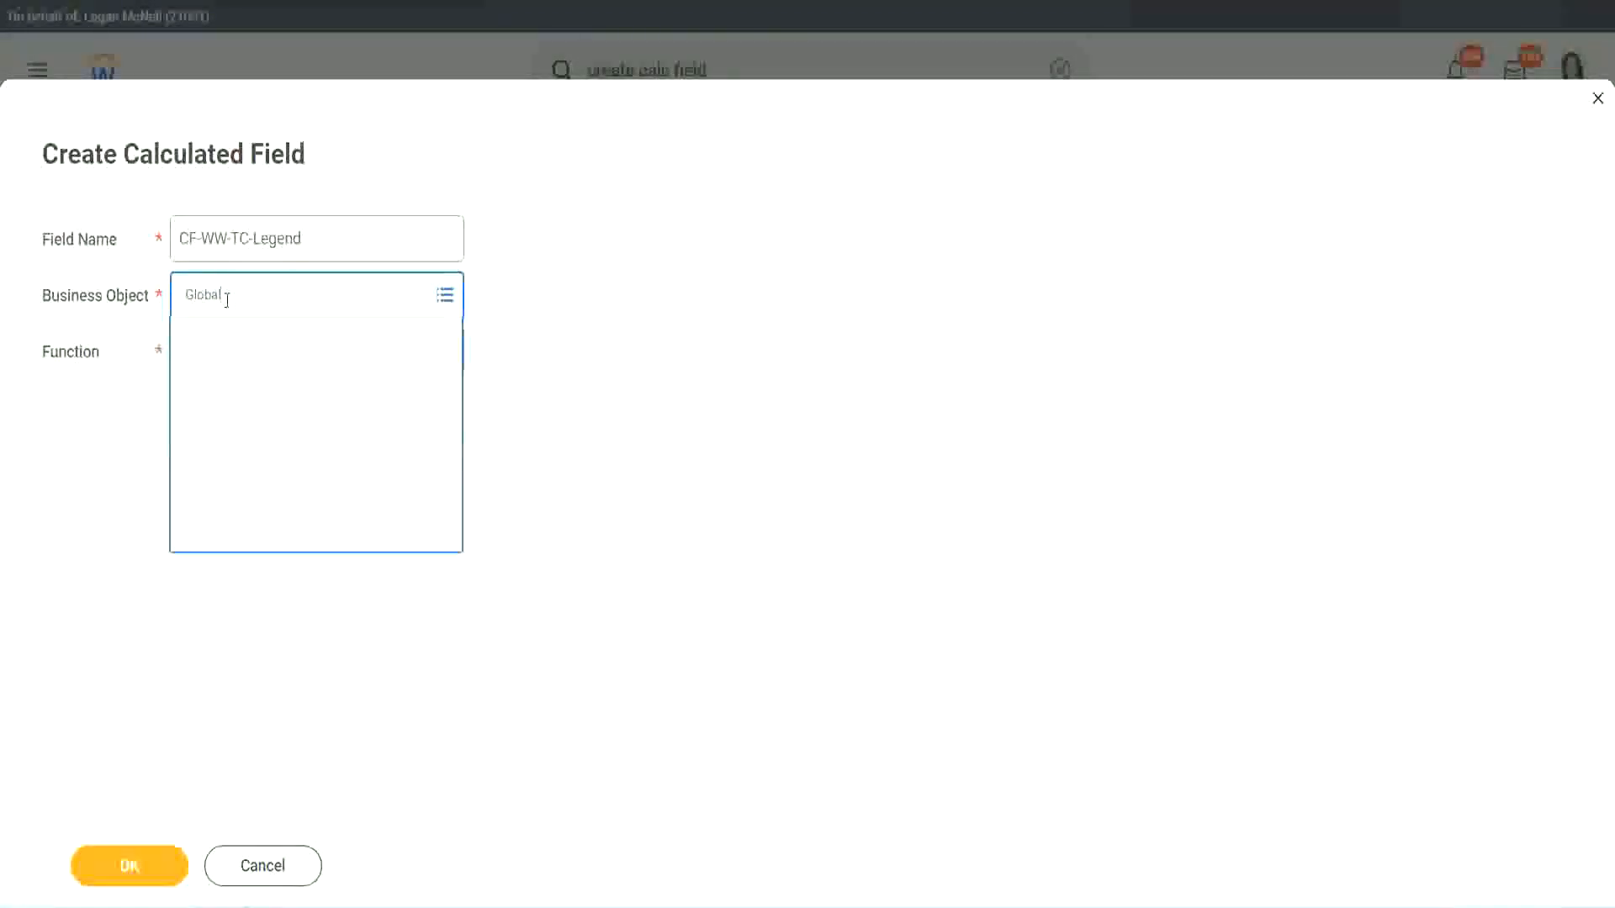
click(231, 385)
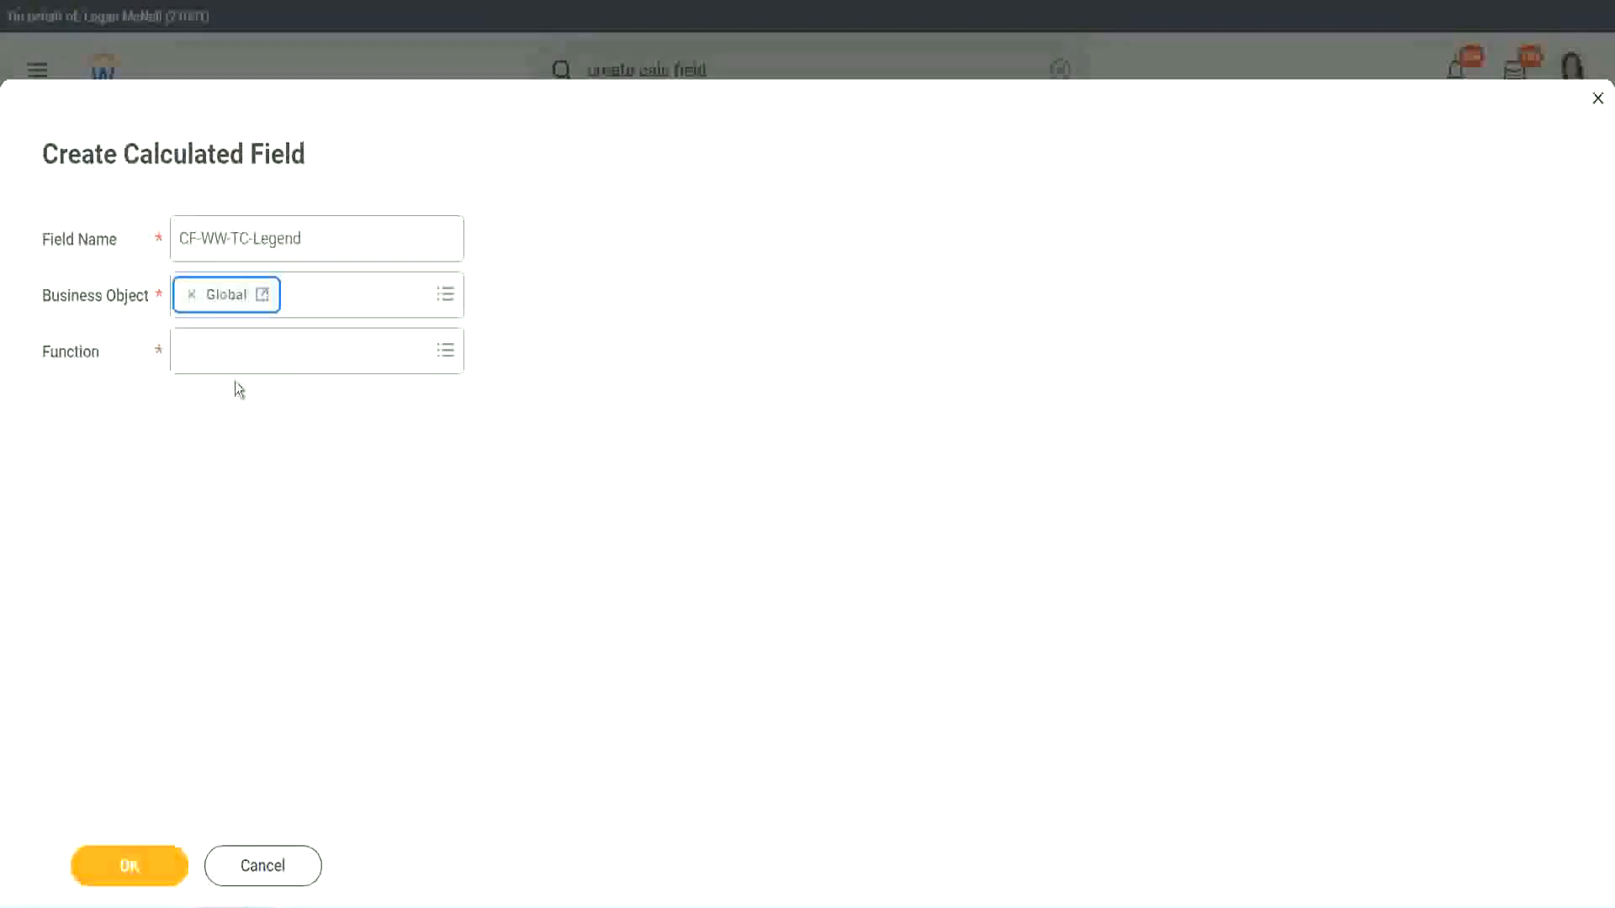
- Choose Text Constant as the function for CF-WW-TC-Legend, set its text constant to Legend and save the field
click(234, 351)
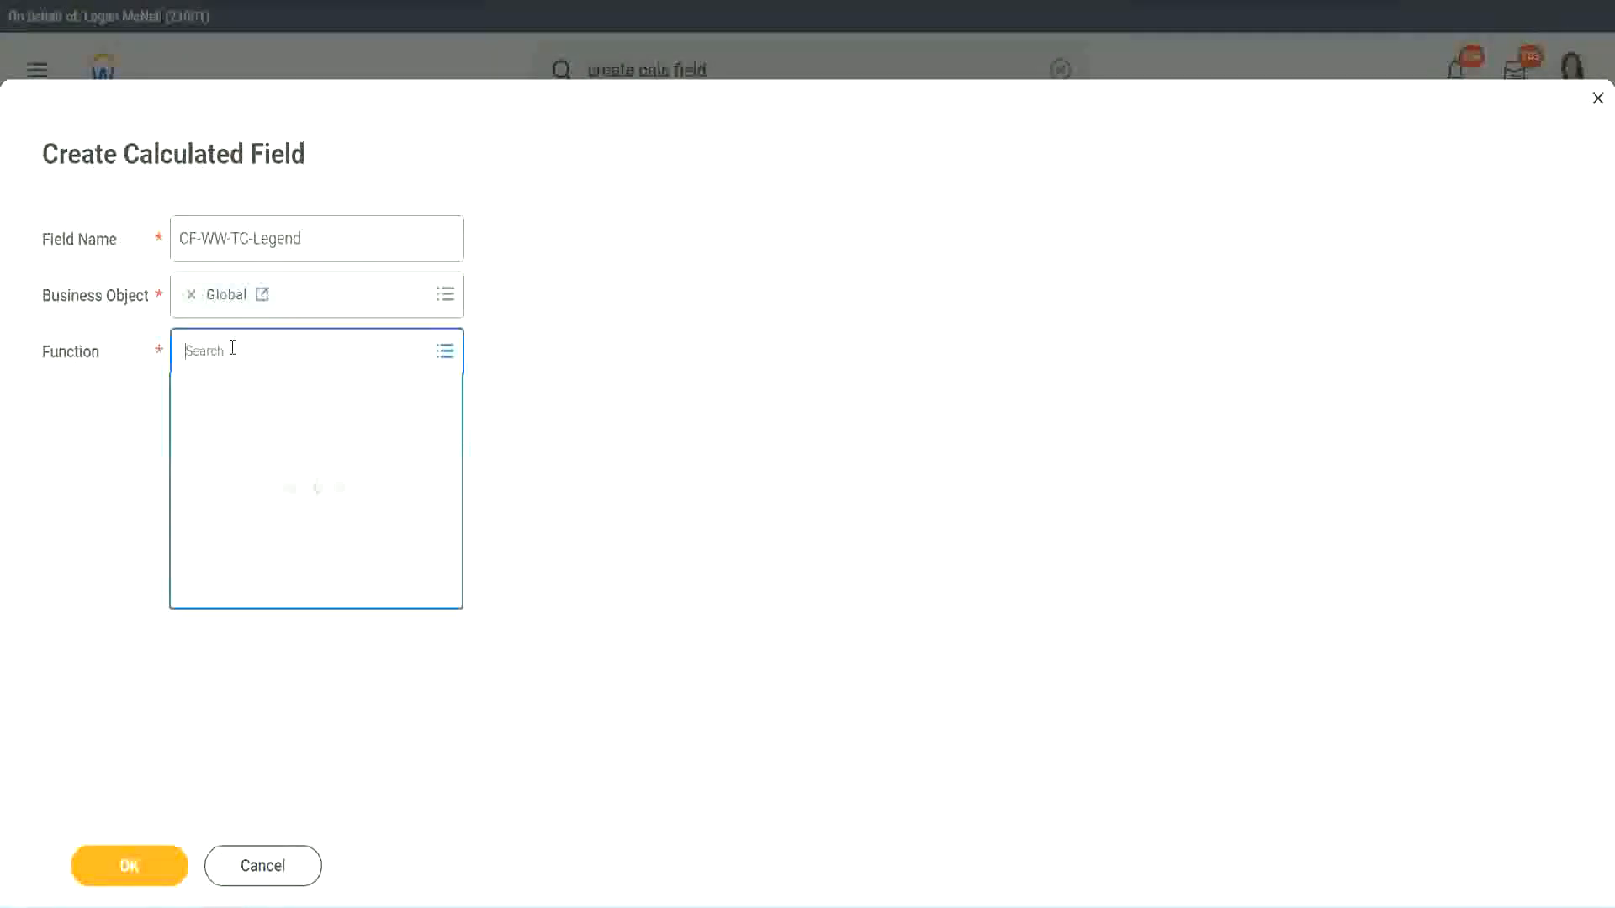
text(id)
key(Return)
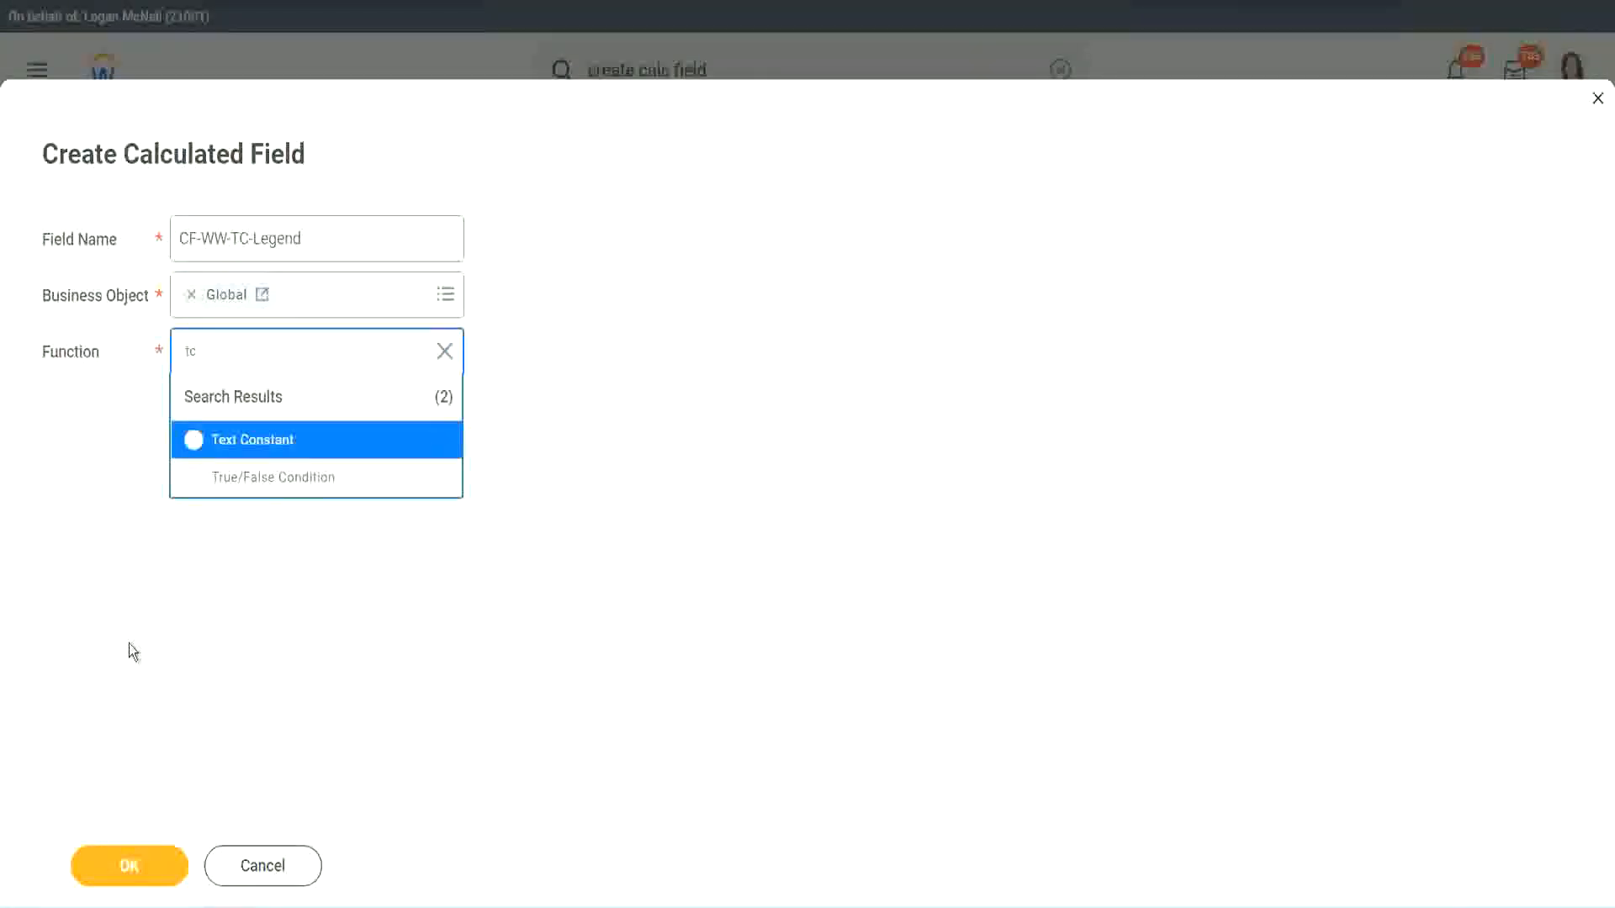
click(293, 444)
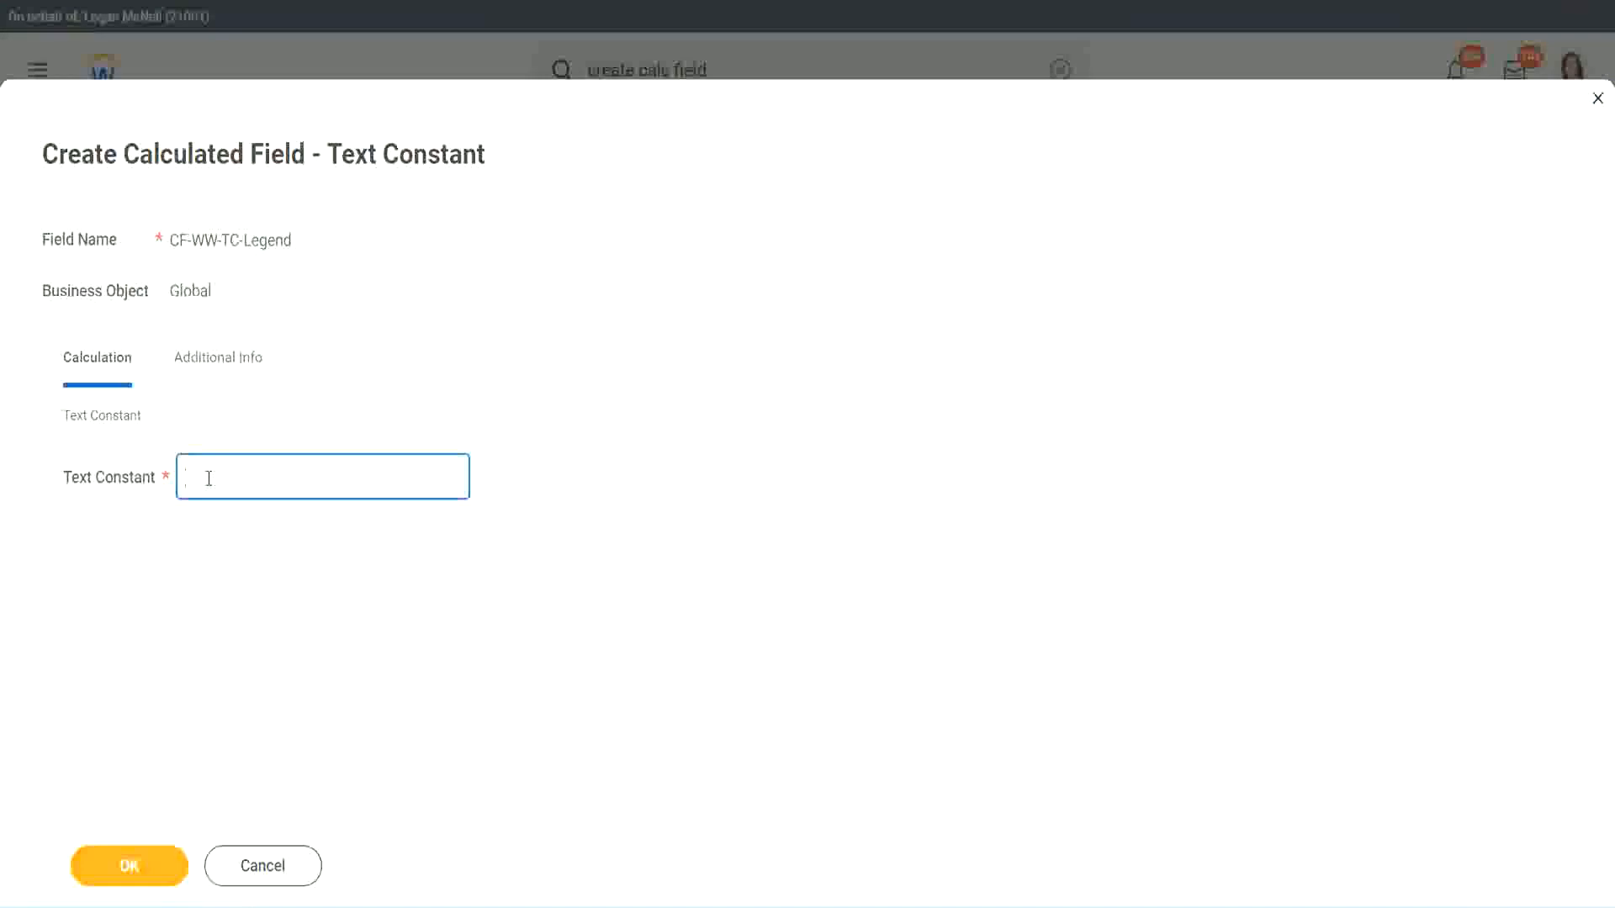
text(Legend)
click(138, 872)
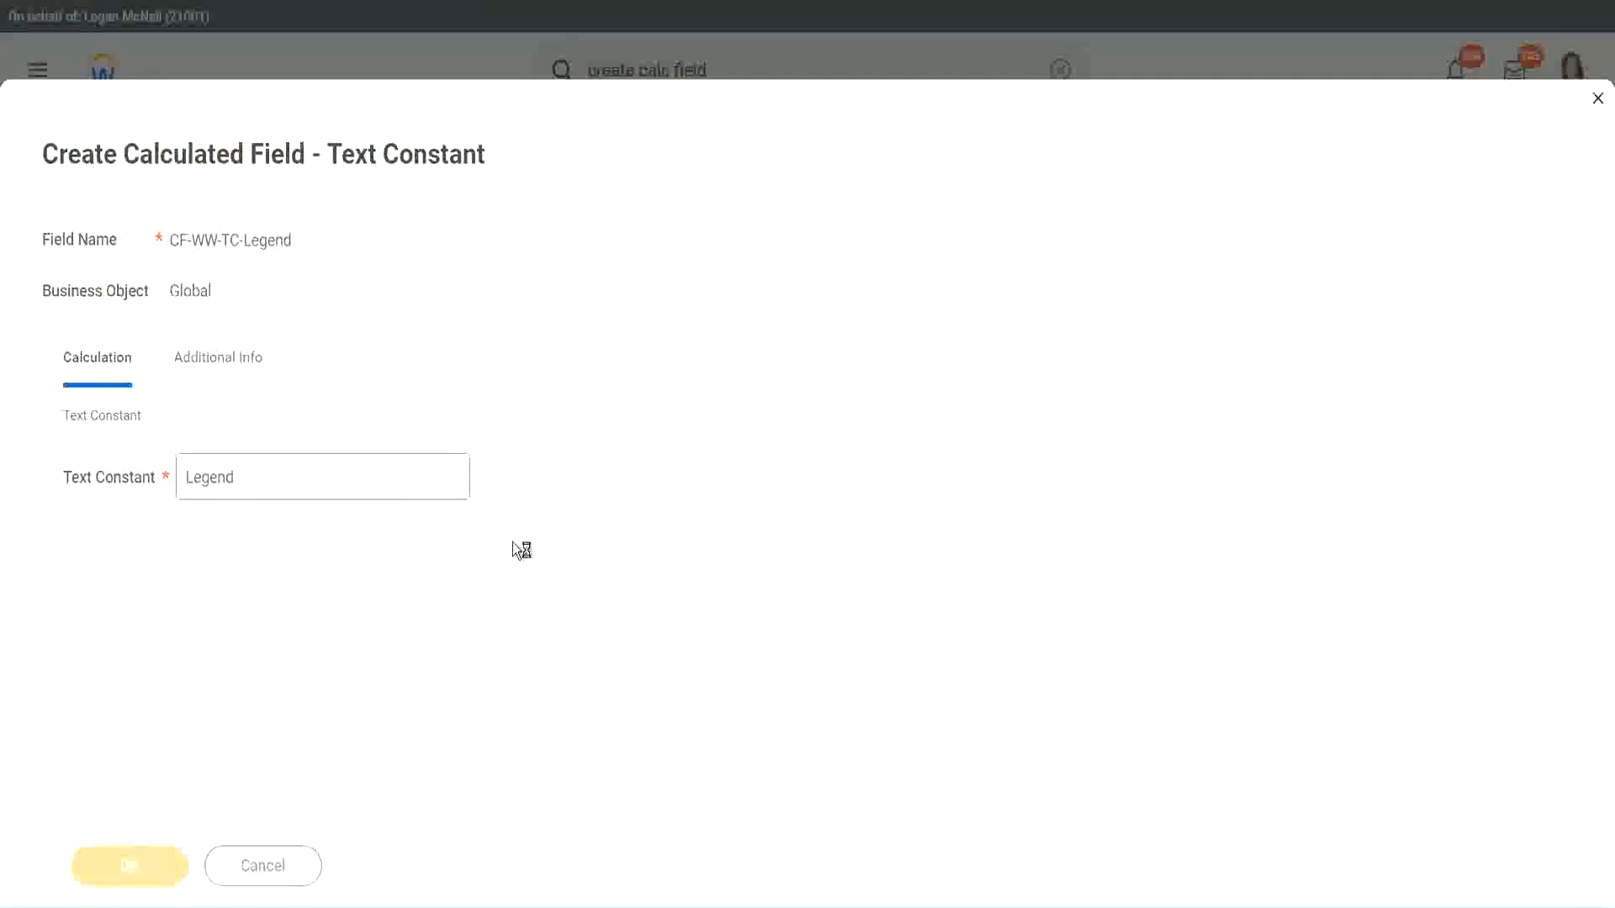
- Review the four condition rows and save the Evaluate Expression calculated field that derives experience bands
scroll(855, 454, down, 2)
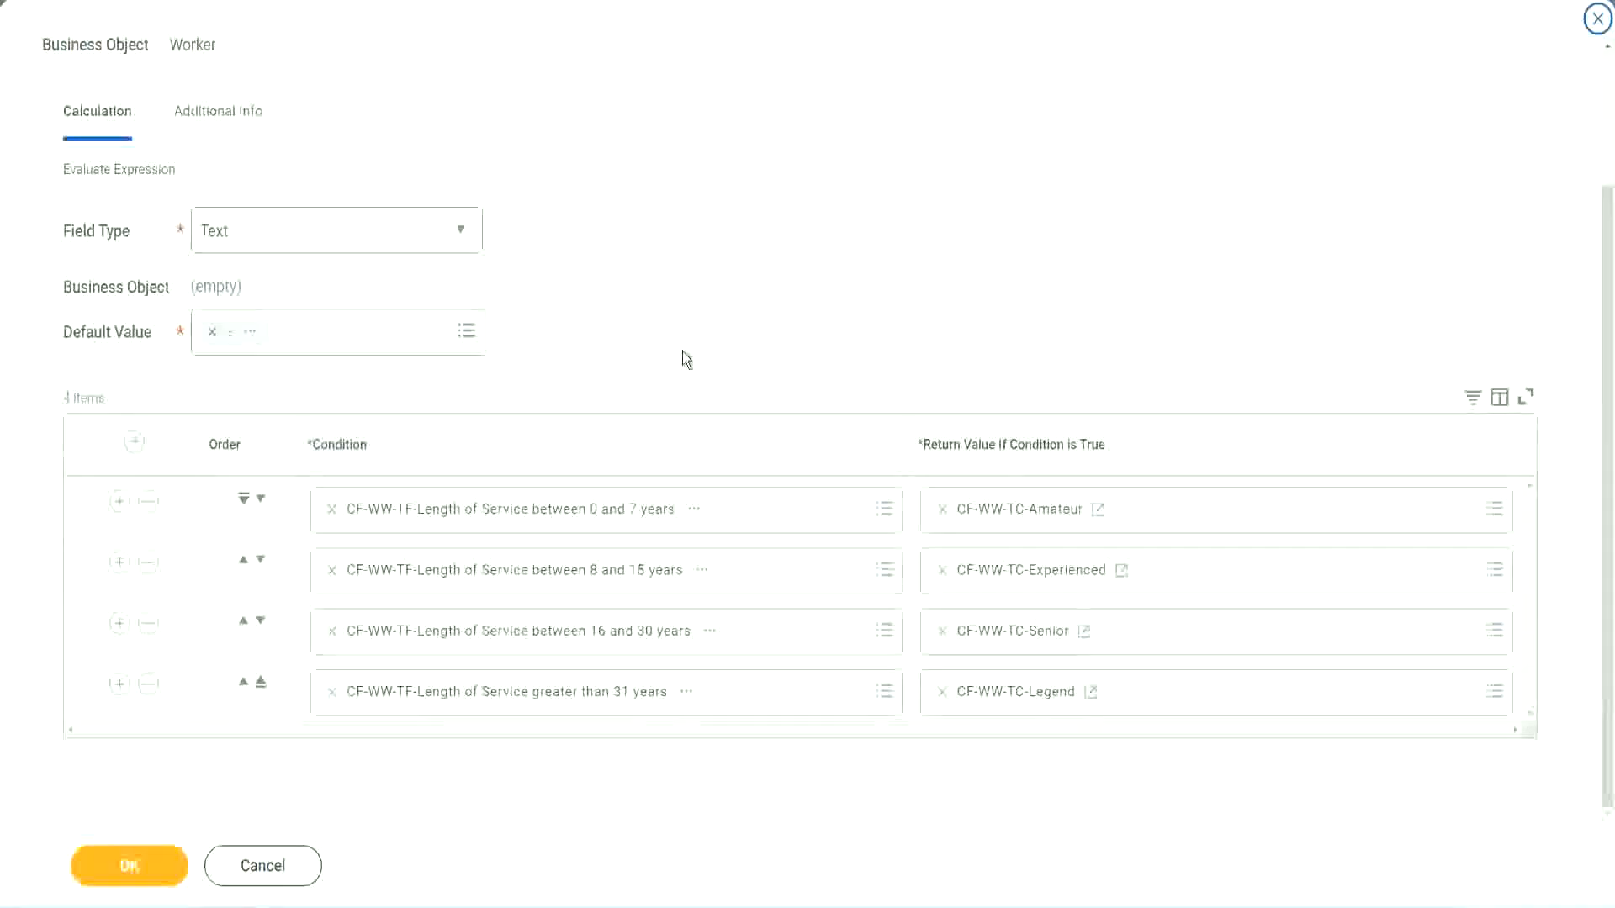
scroll(684, 338, up, 1)
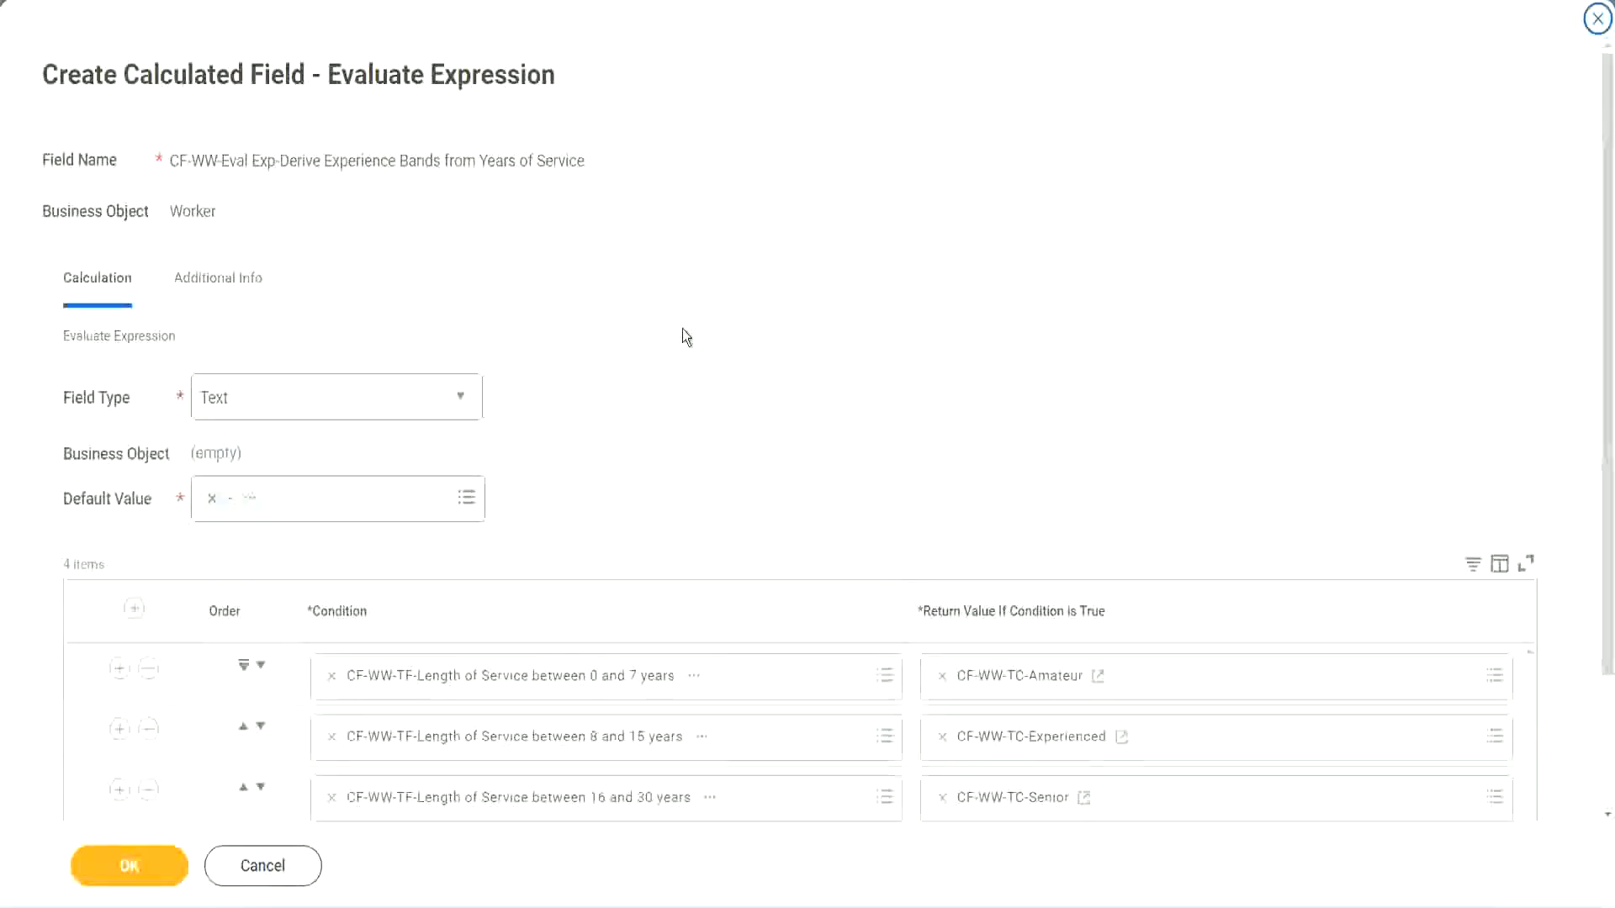
scroll(682, 337, down, 2)
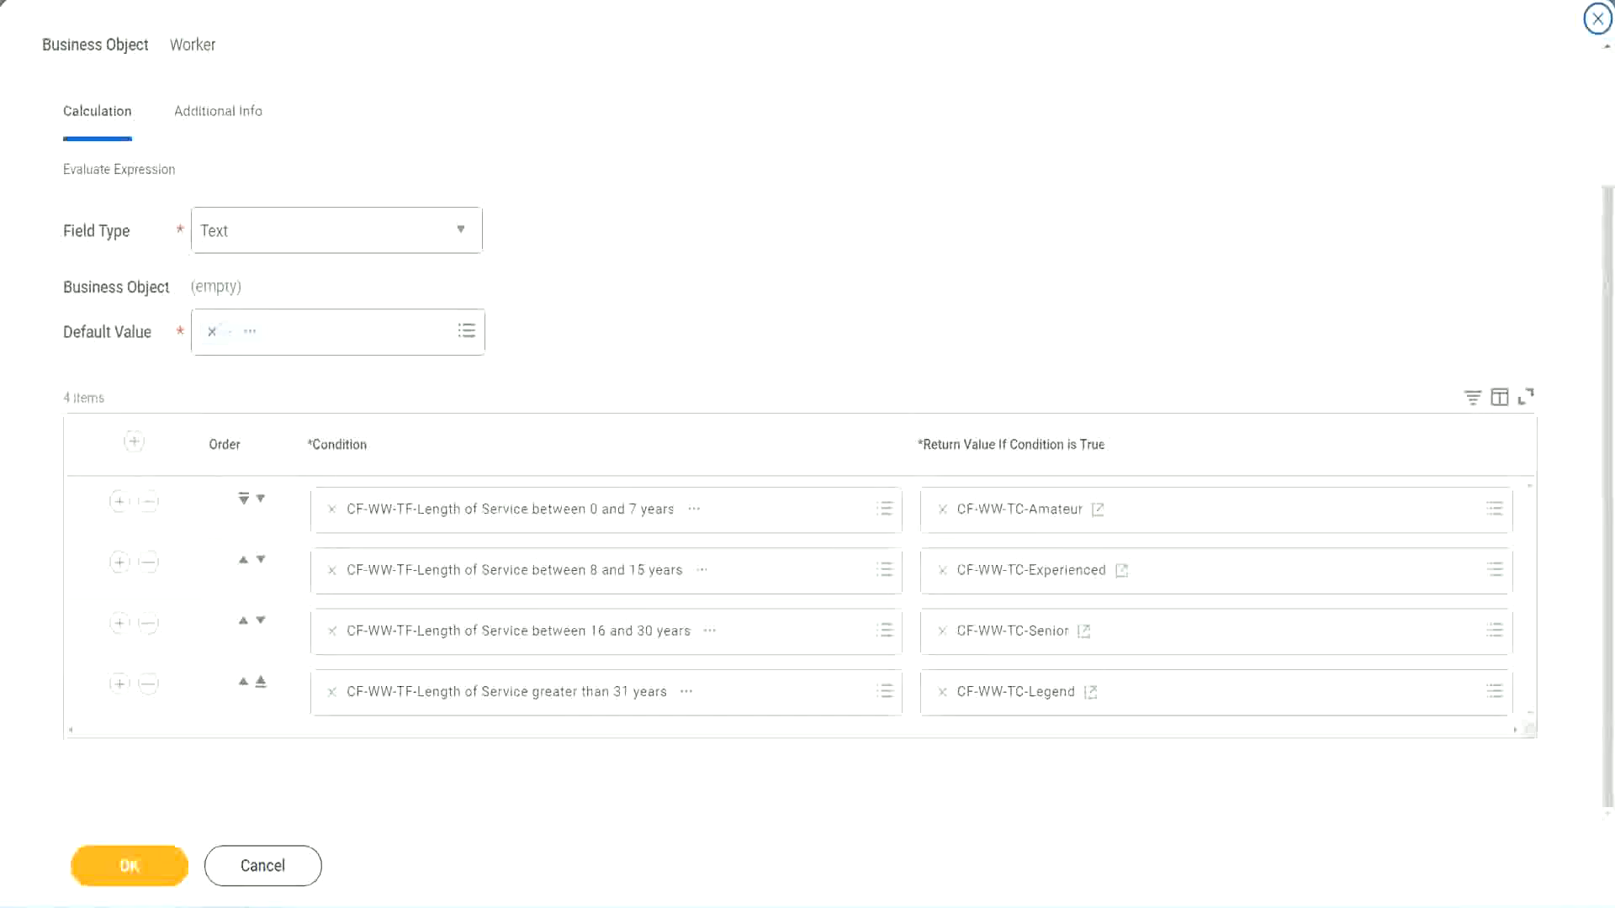
mouse_move(1033, 237)
mouse_down()
mouse_move(1025, 354)
mouse_move(1047, 407)
mouse_up()
drag(201, 144, 209, 202)
click(139, 861)
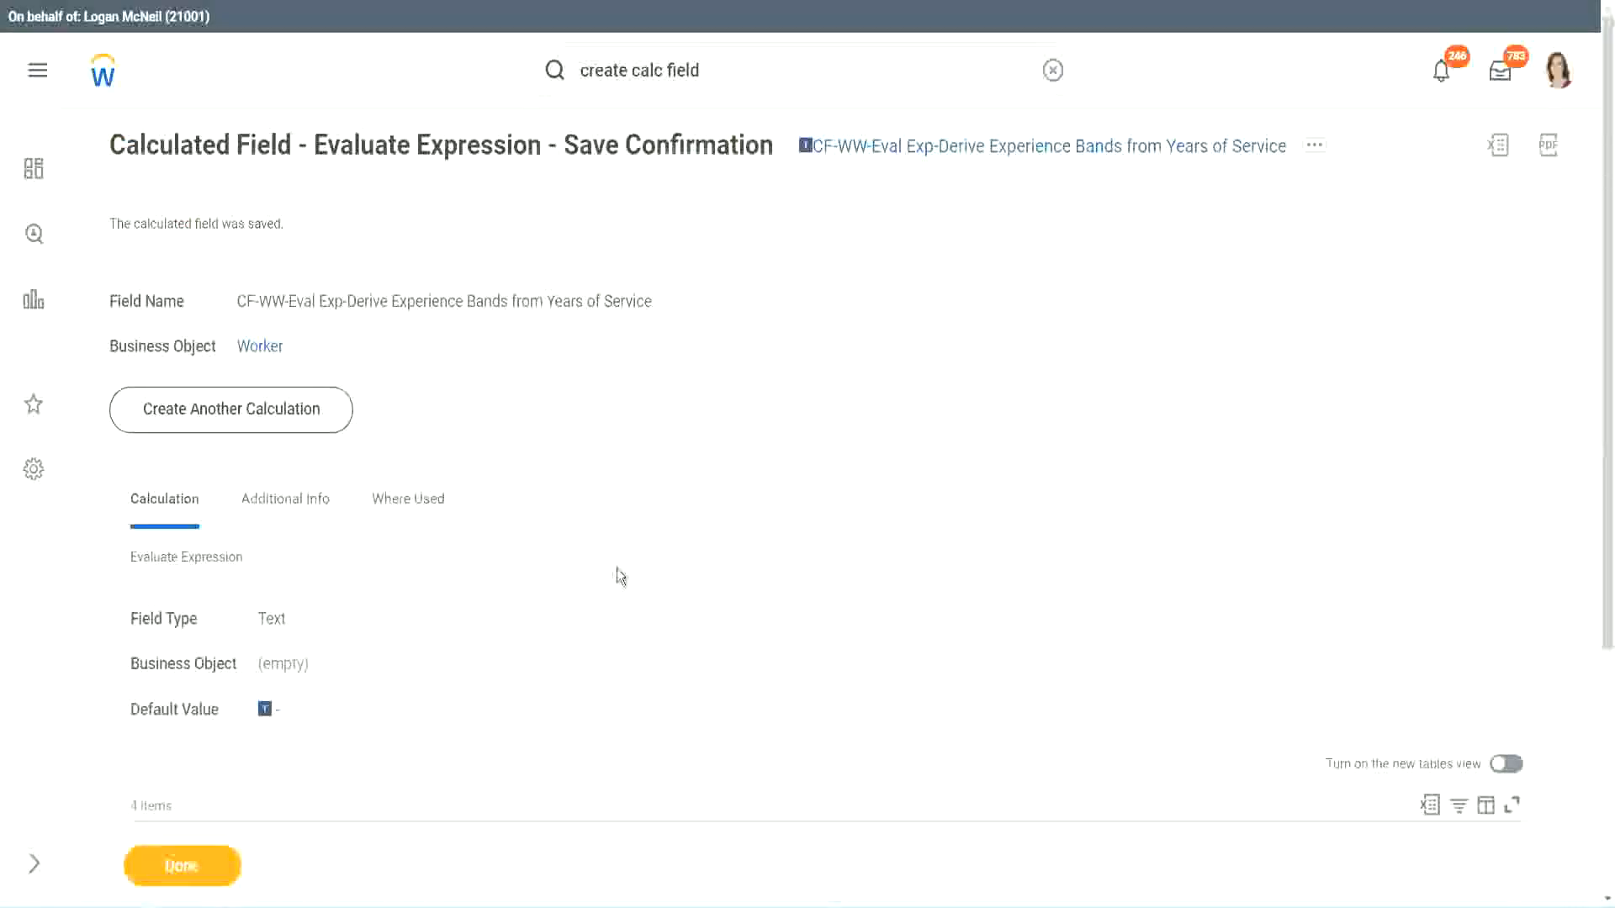
- Examine the saved field's conditions and return values and close the save confirmation
scroll(617, 567, down, 4)
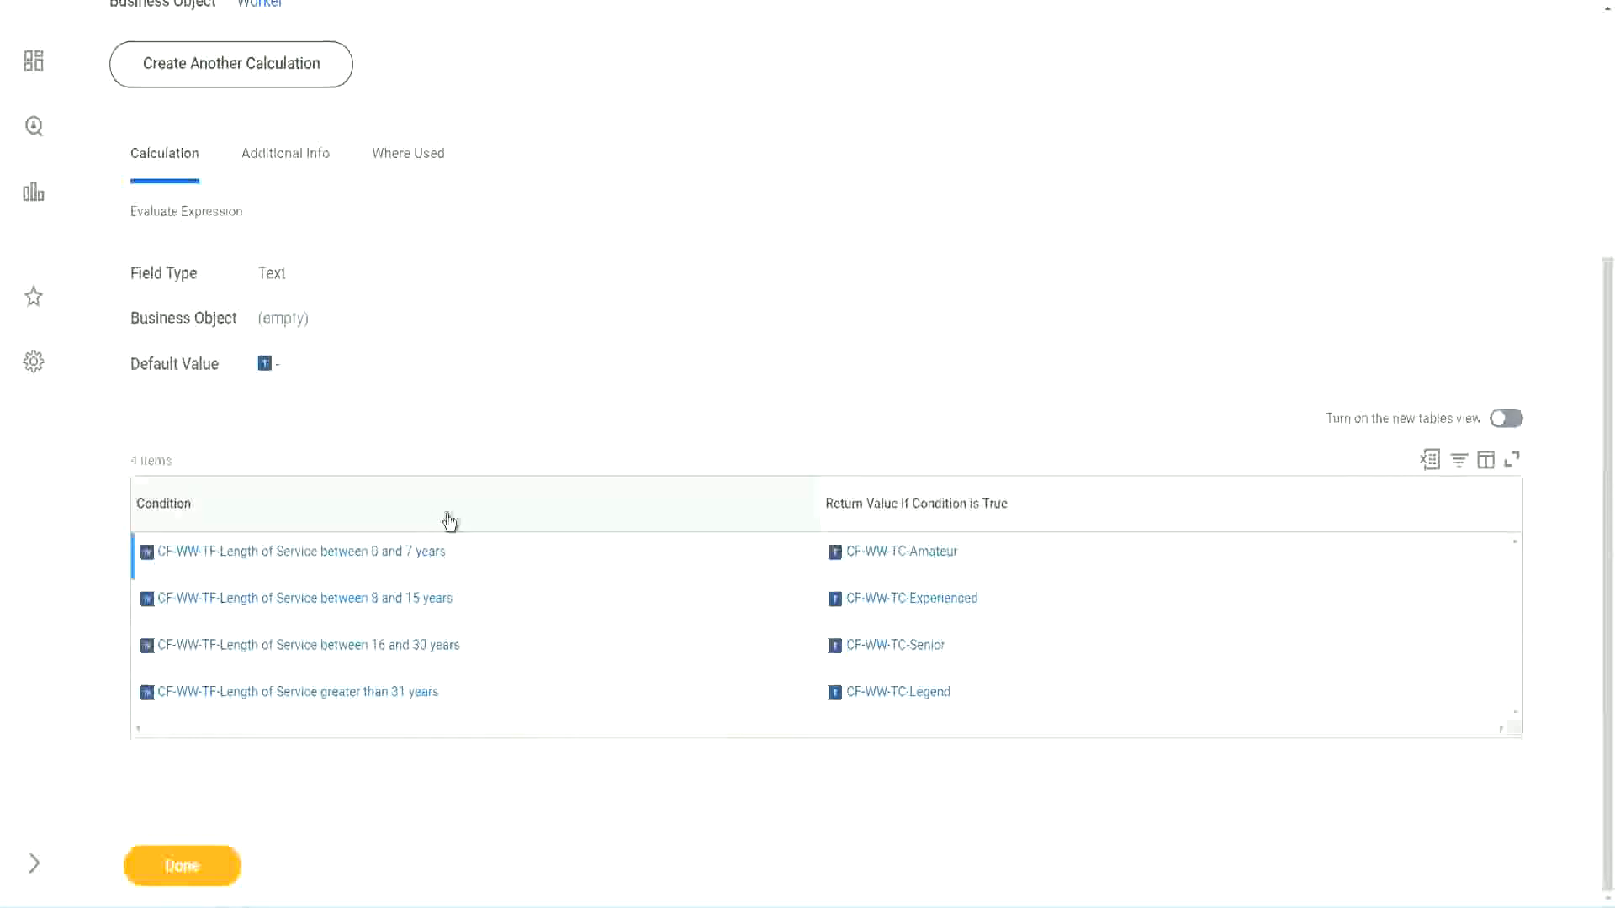
scroll(447, 519, up, 4)
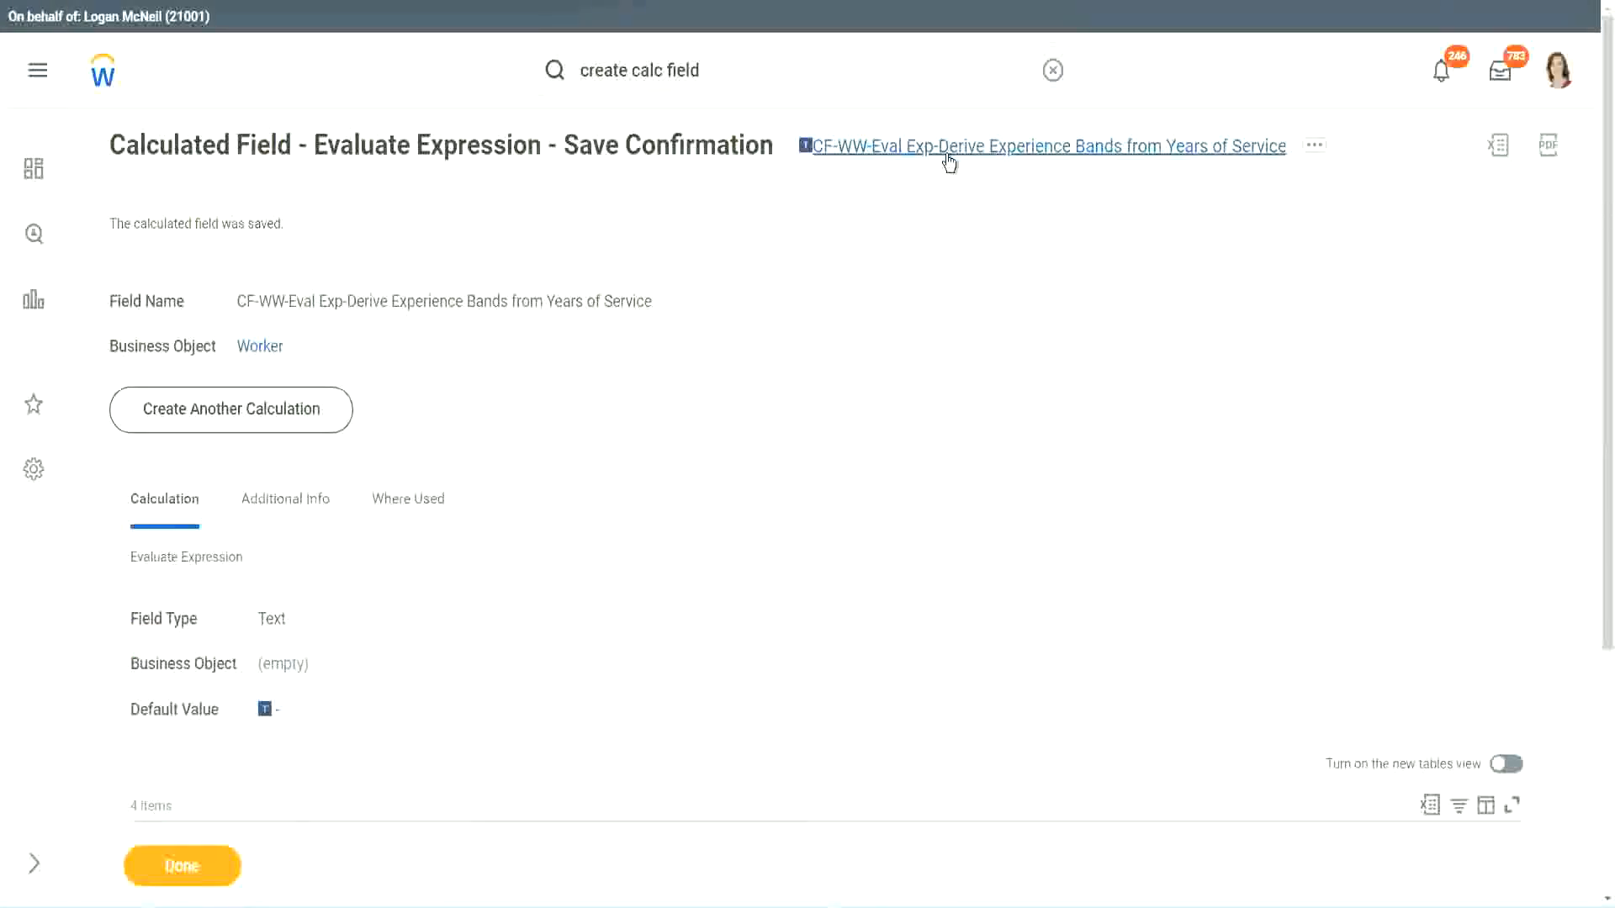
click(992, 246)
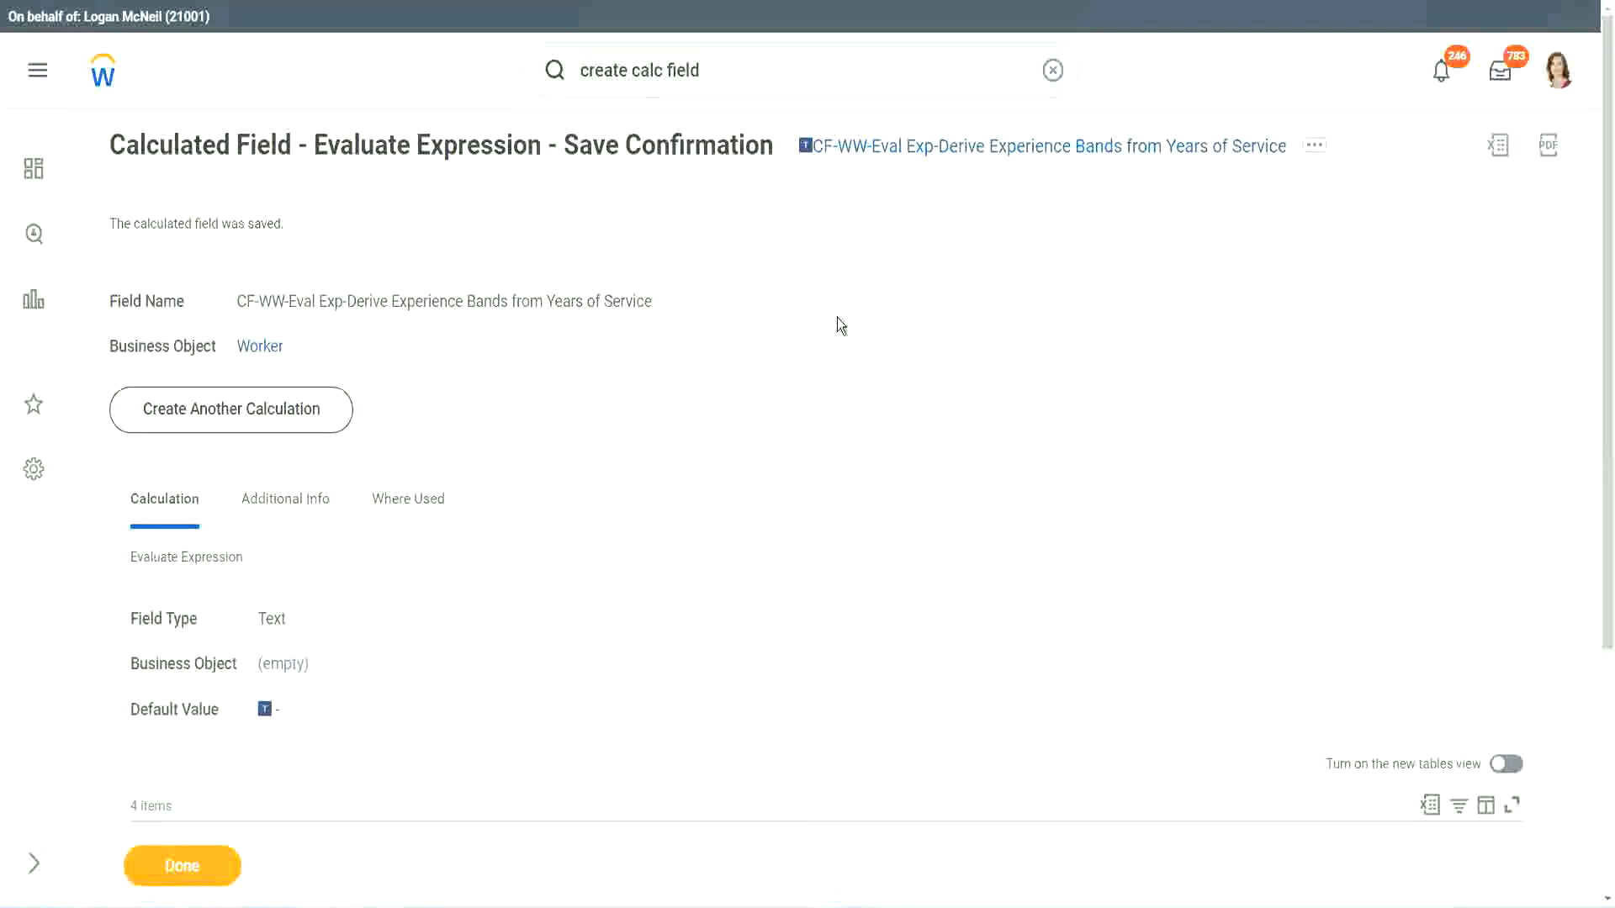
click(178, 869)
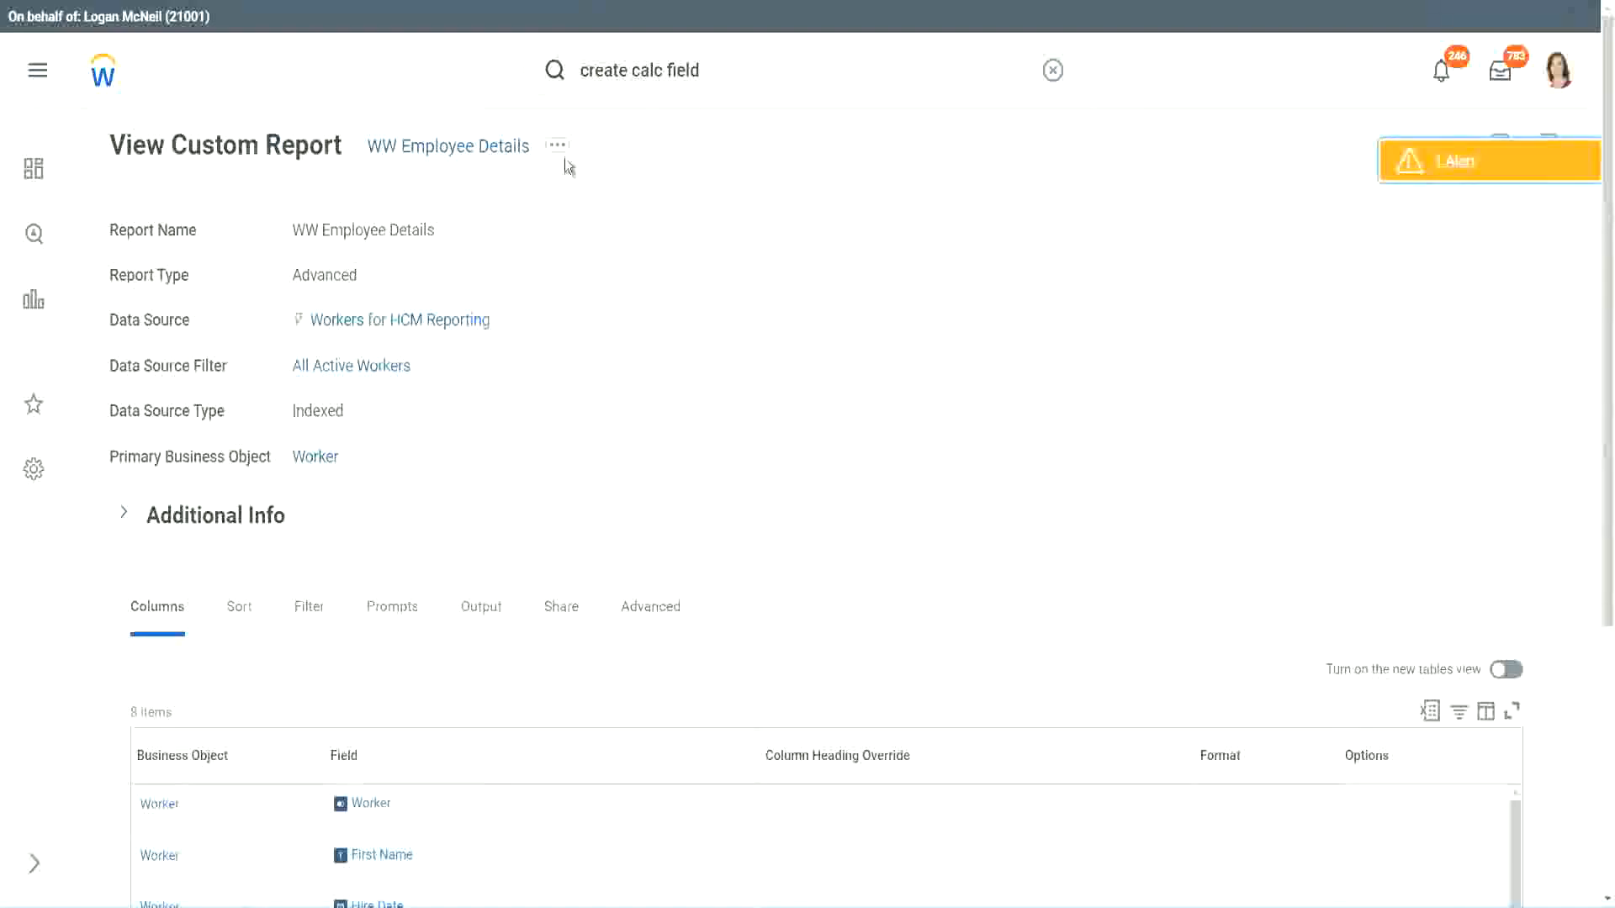
- Open the WW Employee Details custom report for editing and go to its column definitions
click(561, 151)
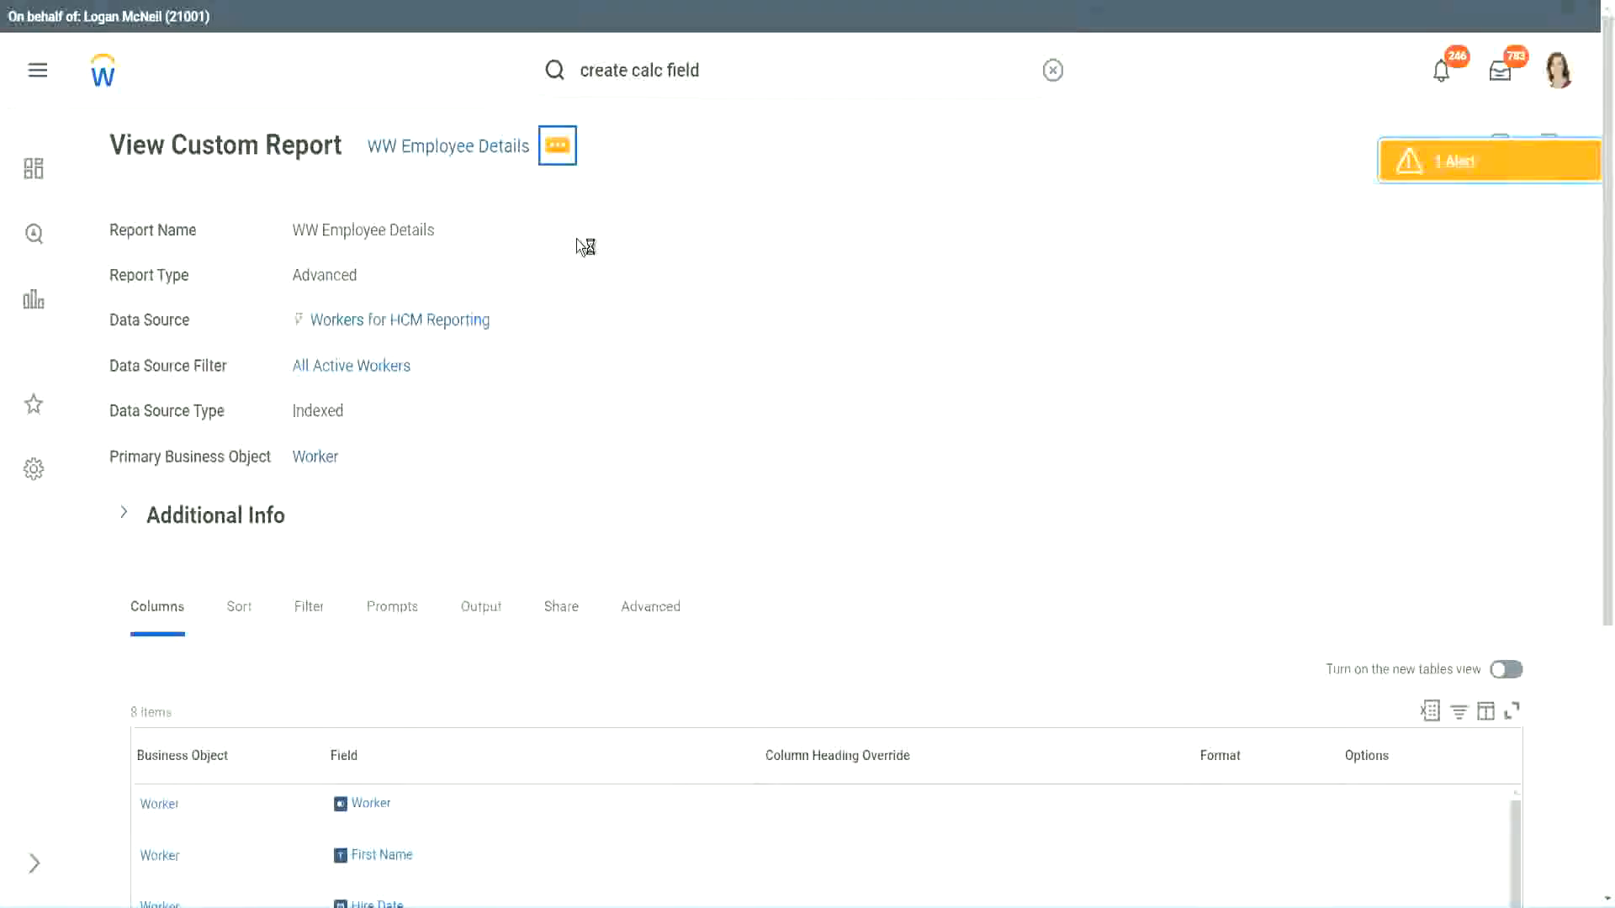
mouse_move(652, 232)
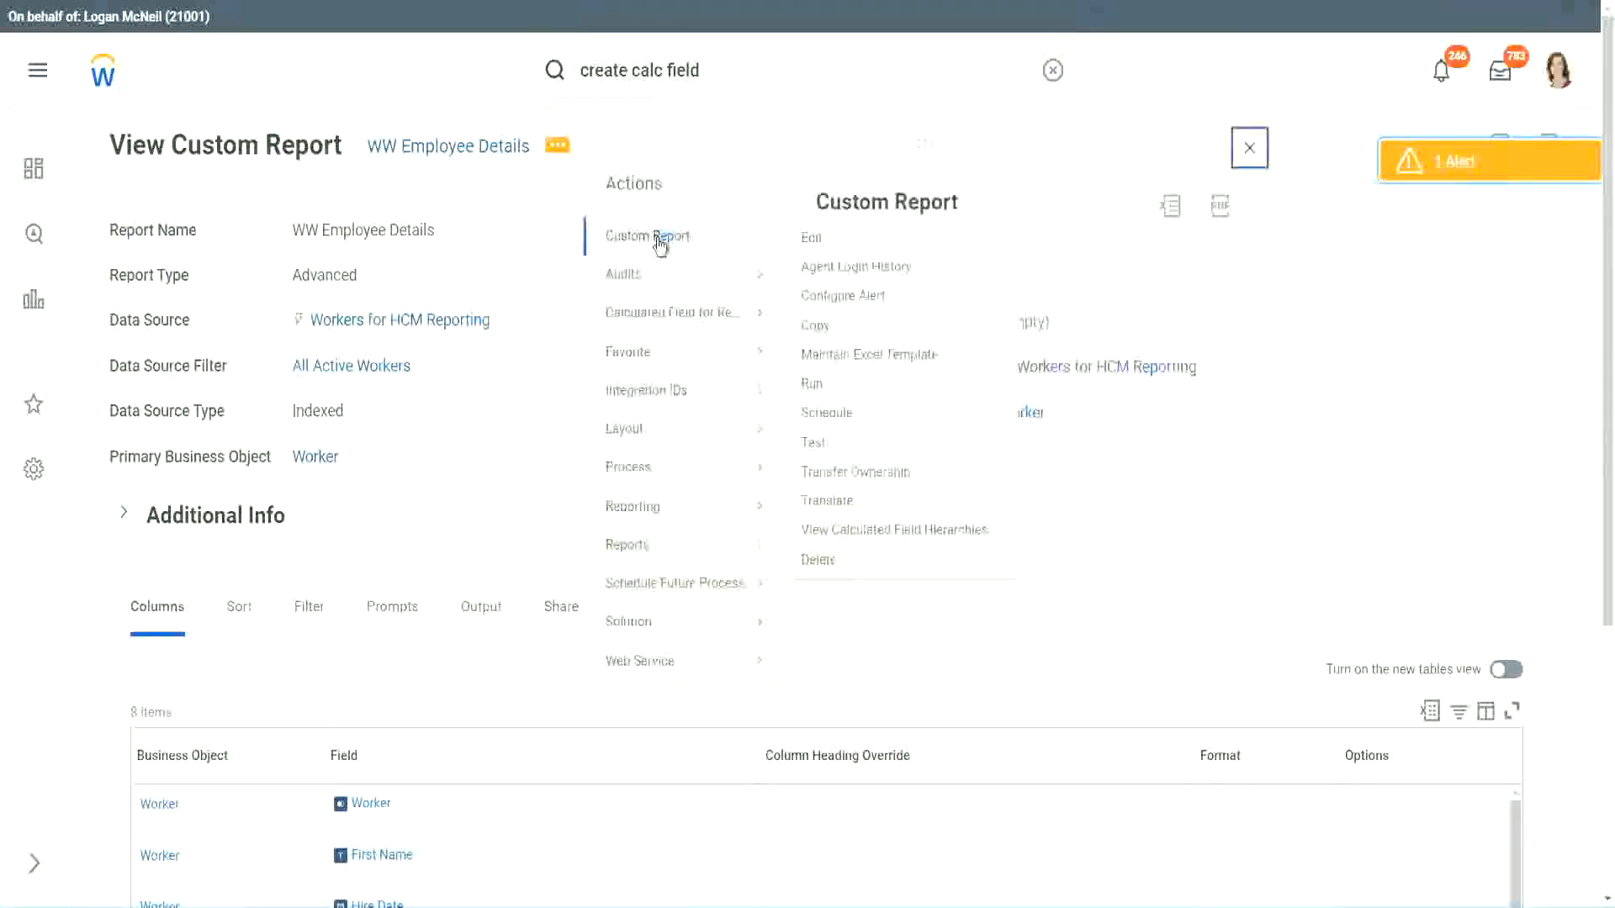
click(822, 244)
scroll(589, 366, down, 4)
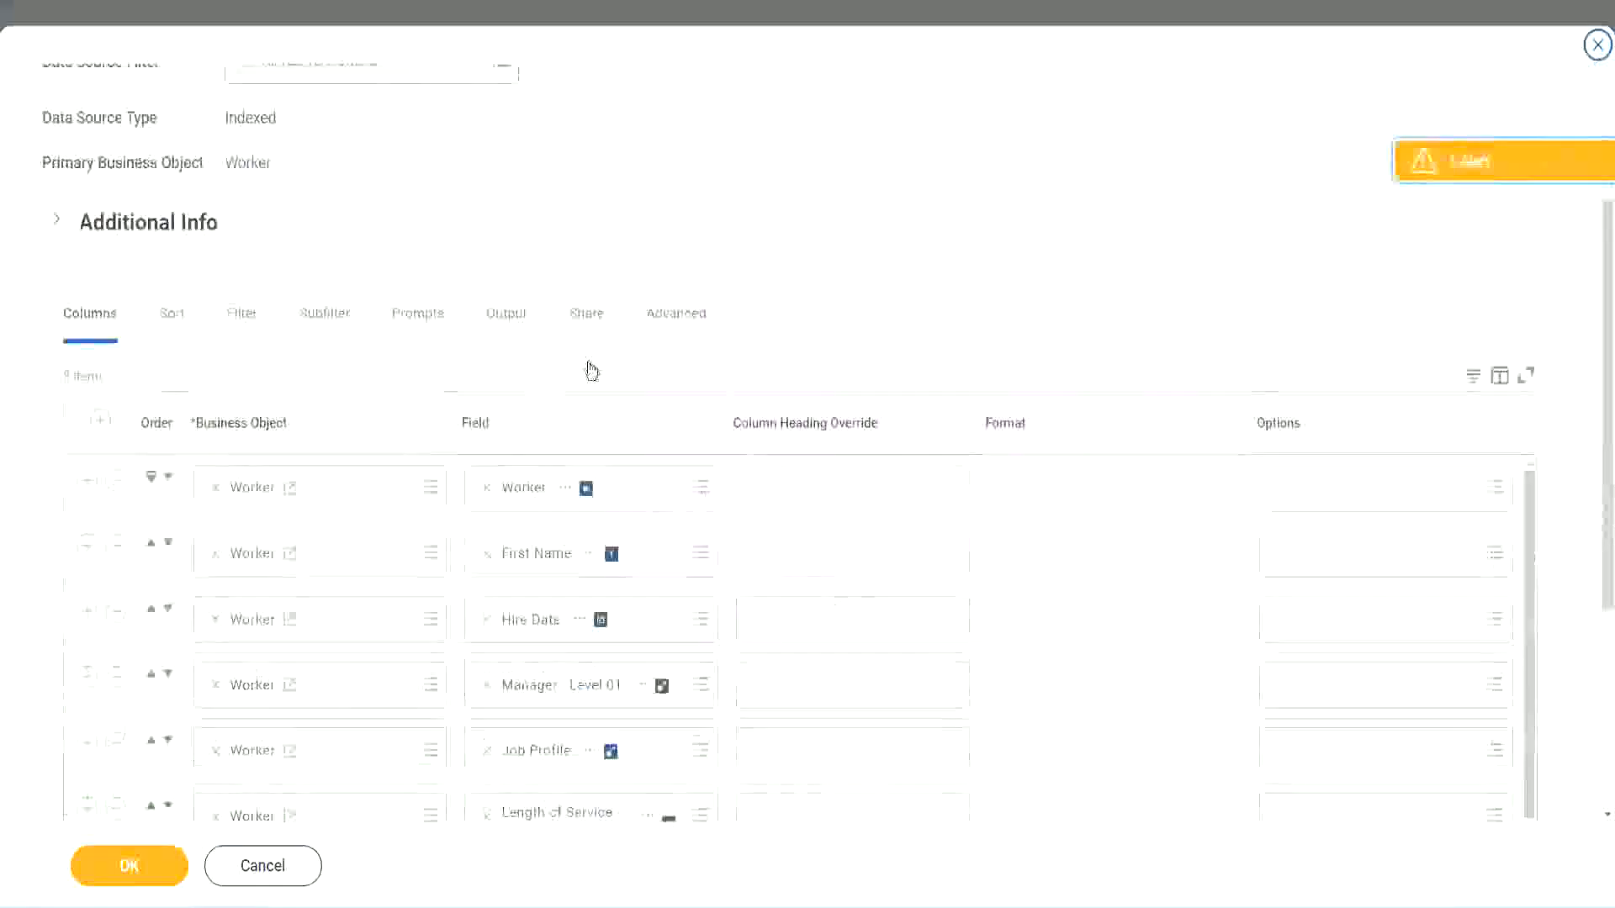
scroll(591, 371, down, 2)
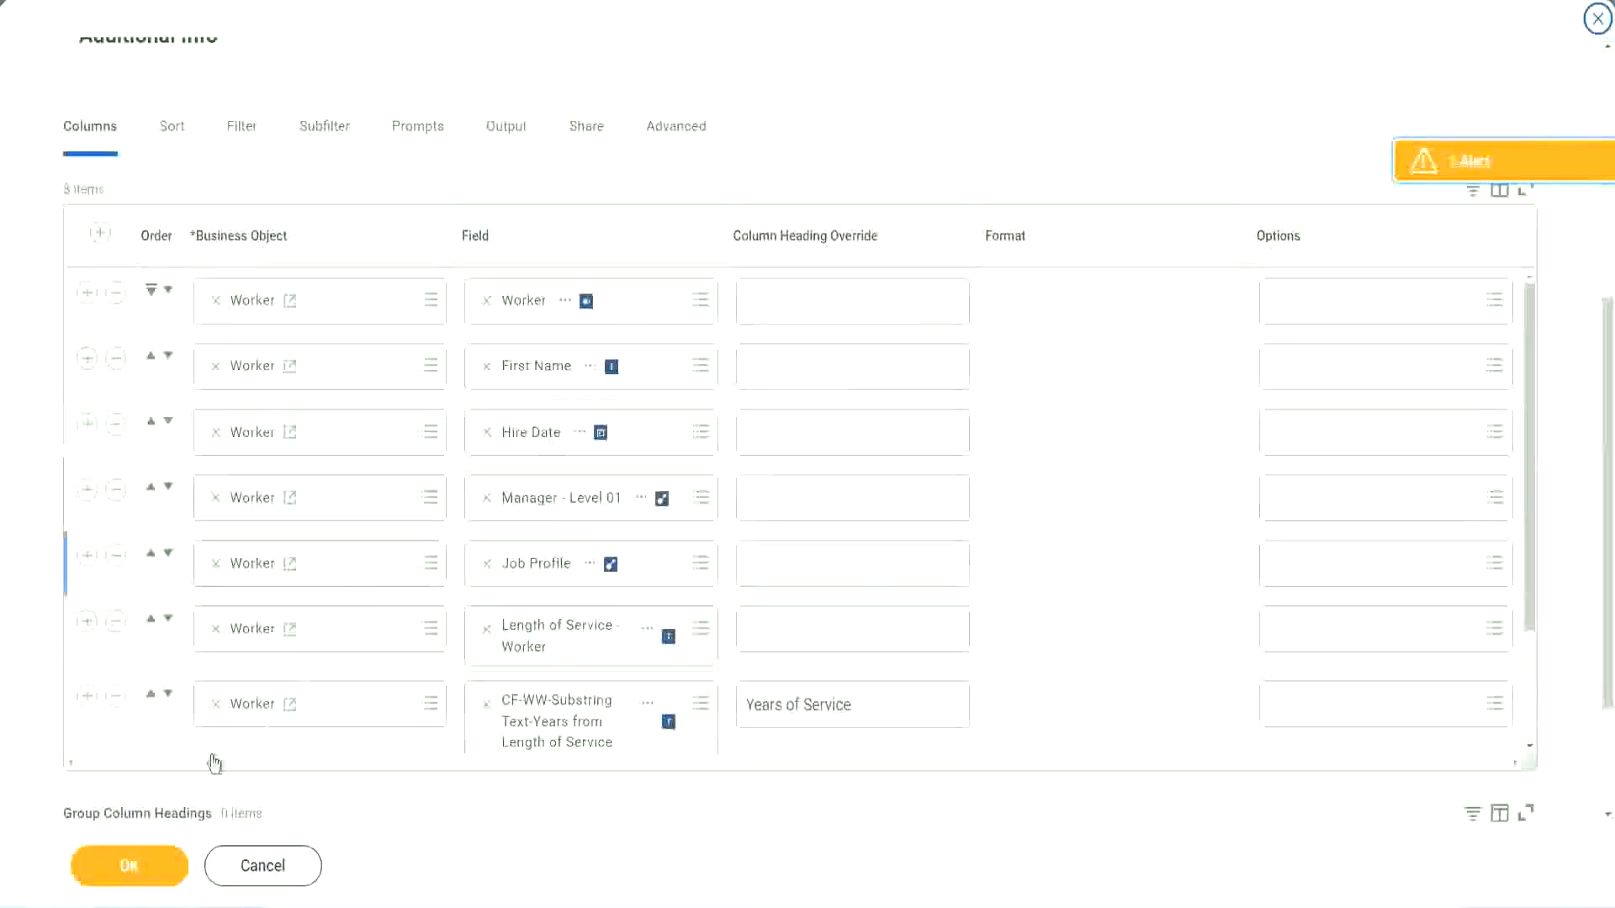
- Add an empty Worker column row to the report and remove the CF-WW-Substring Text-Years from Length of Service column
click(87, 698)
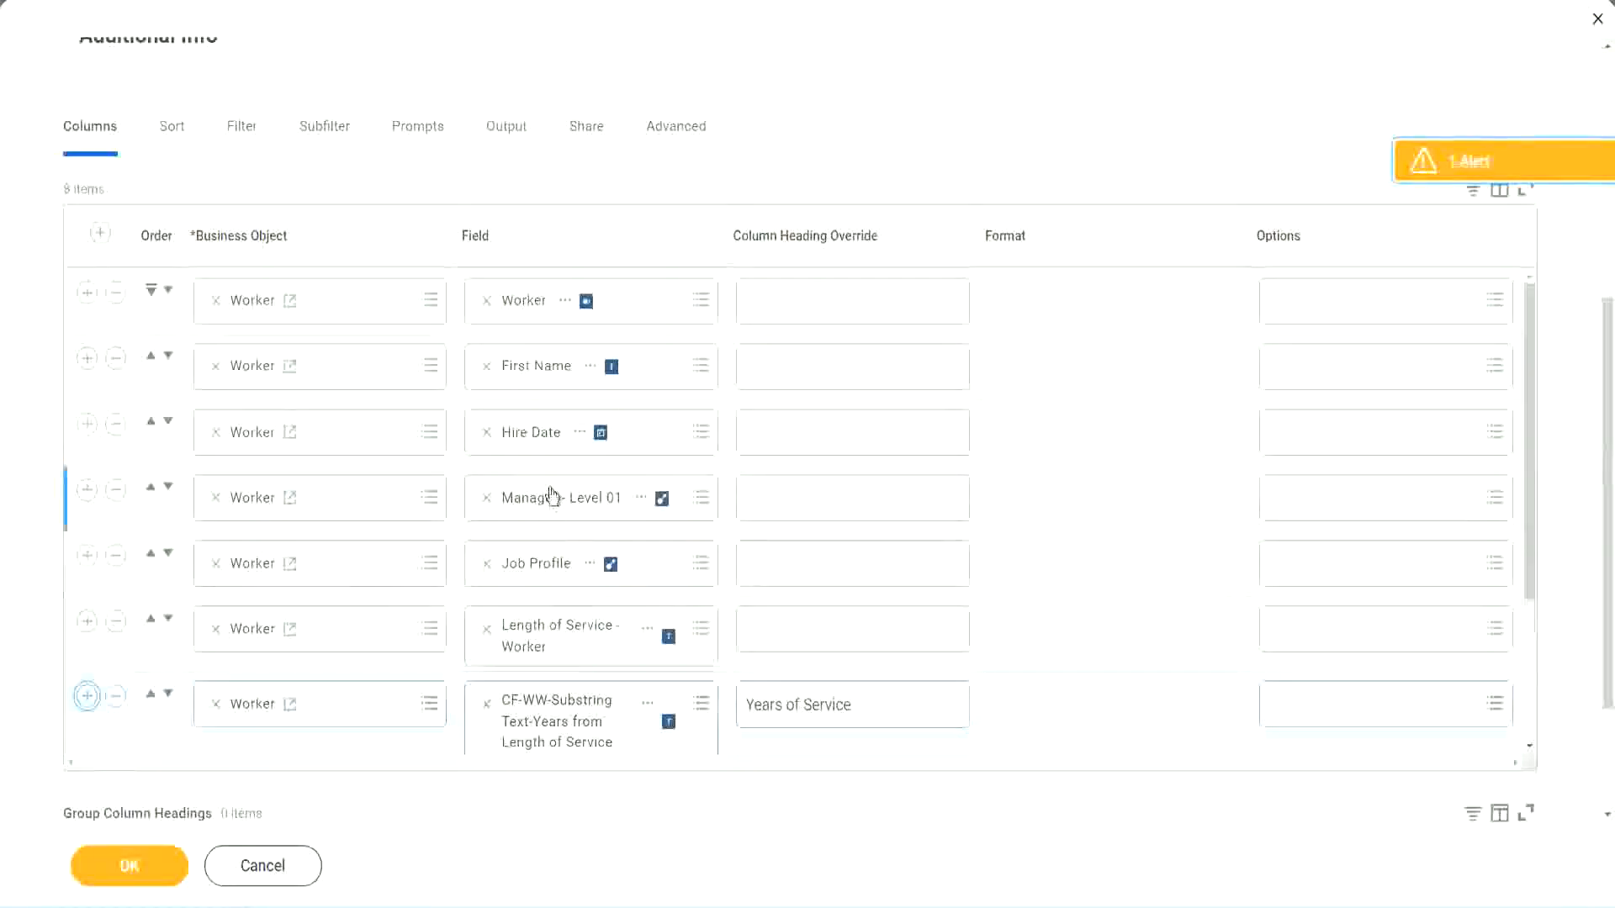
scroll(754, 545, down, 3)
scroll(847, 551, down, 2)
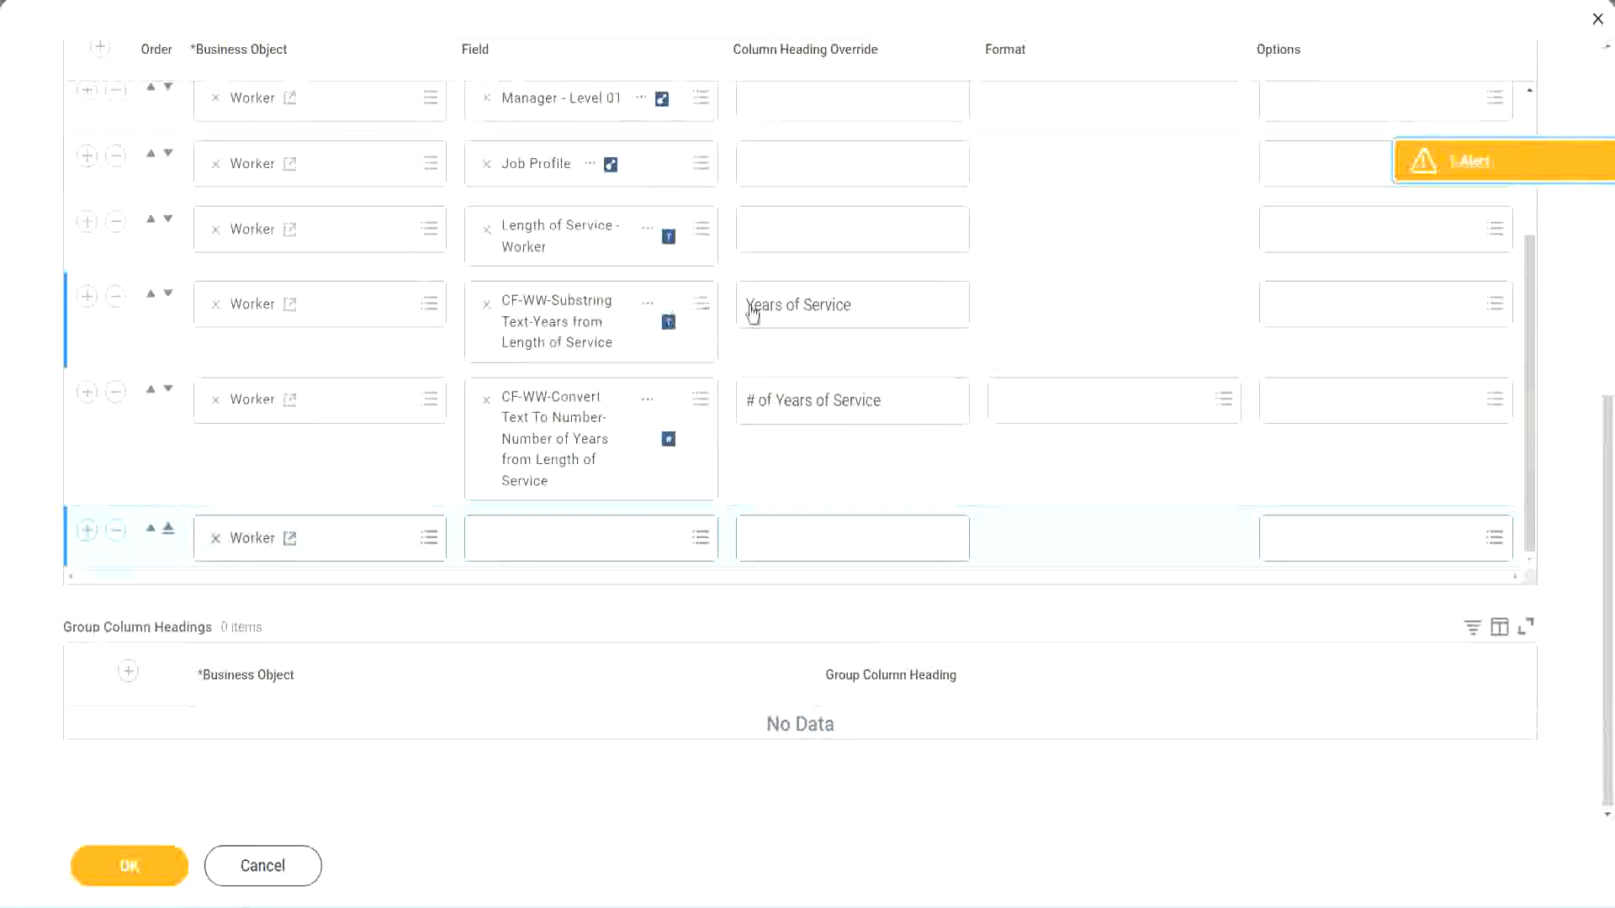
click(118, 300)
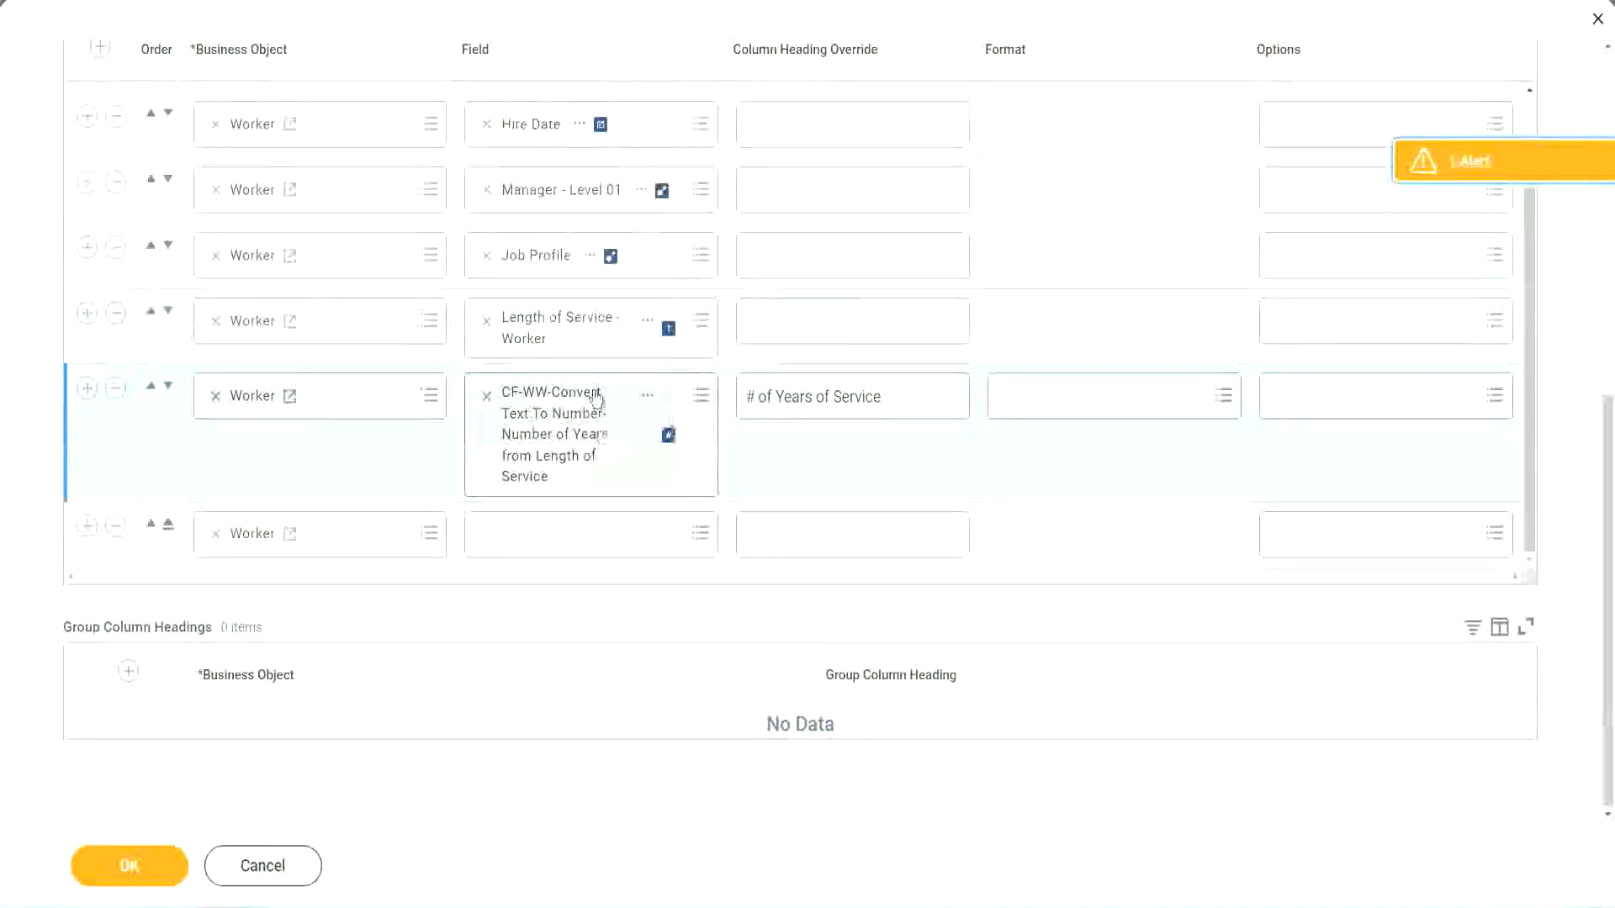
- Set the new row's field to CF-WW-Eval Exp-Derive Experience Bands from Years of Service with the column heading Experience Bands
click(528, 533)
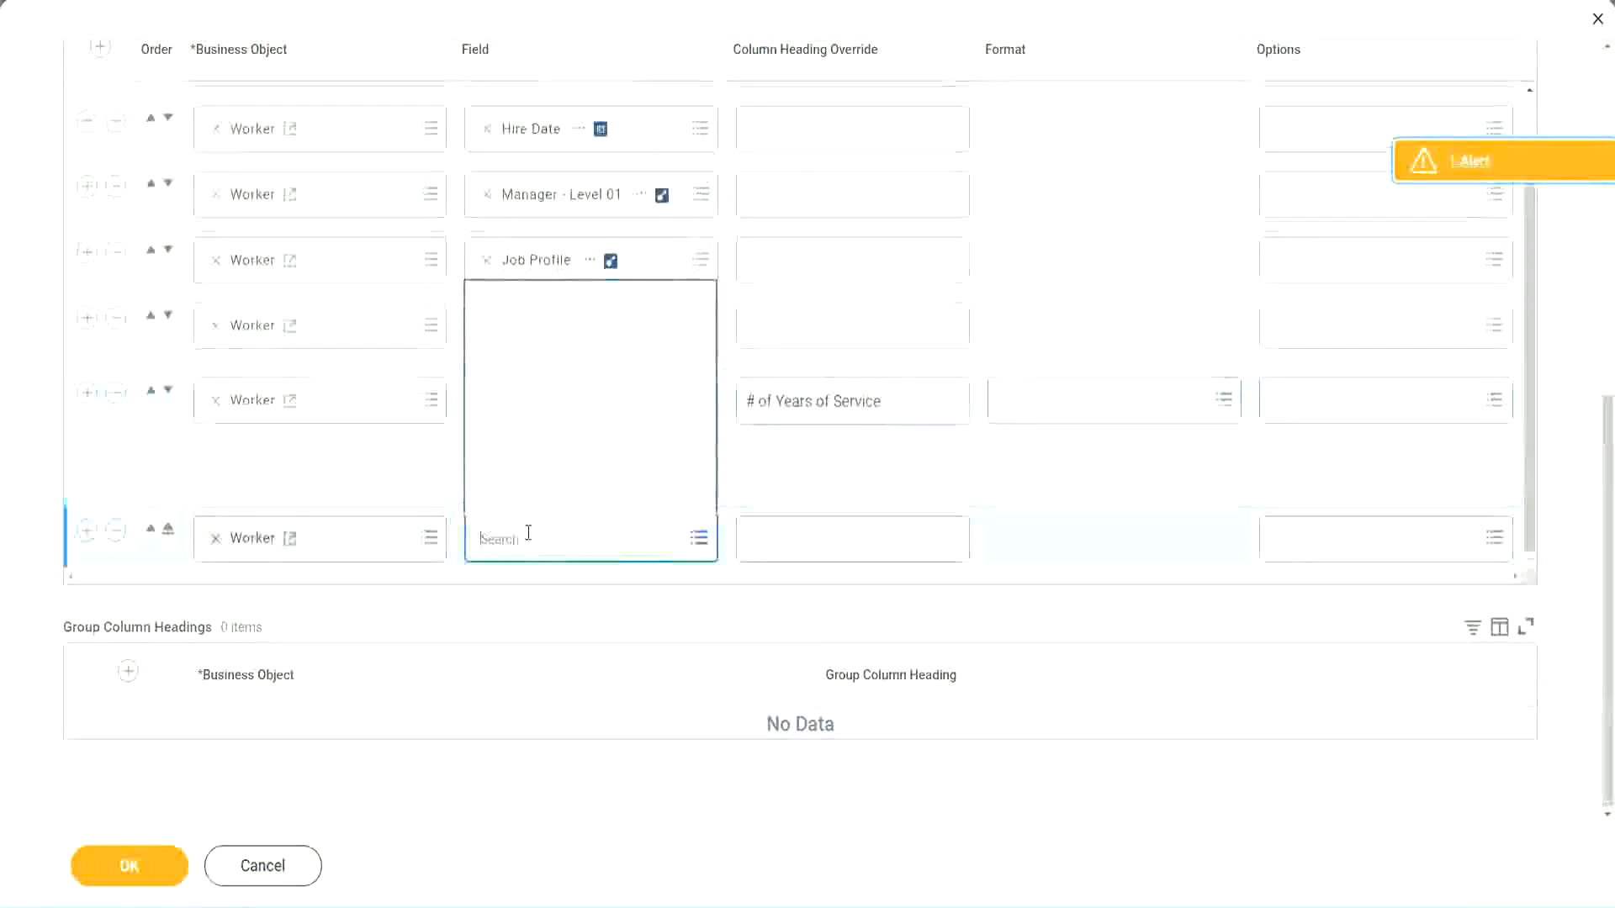
text(Experience Bands from Years of Service)
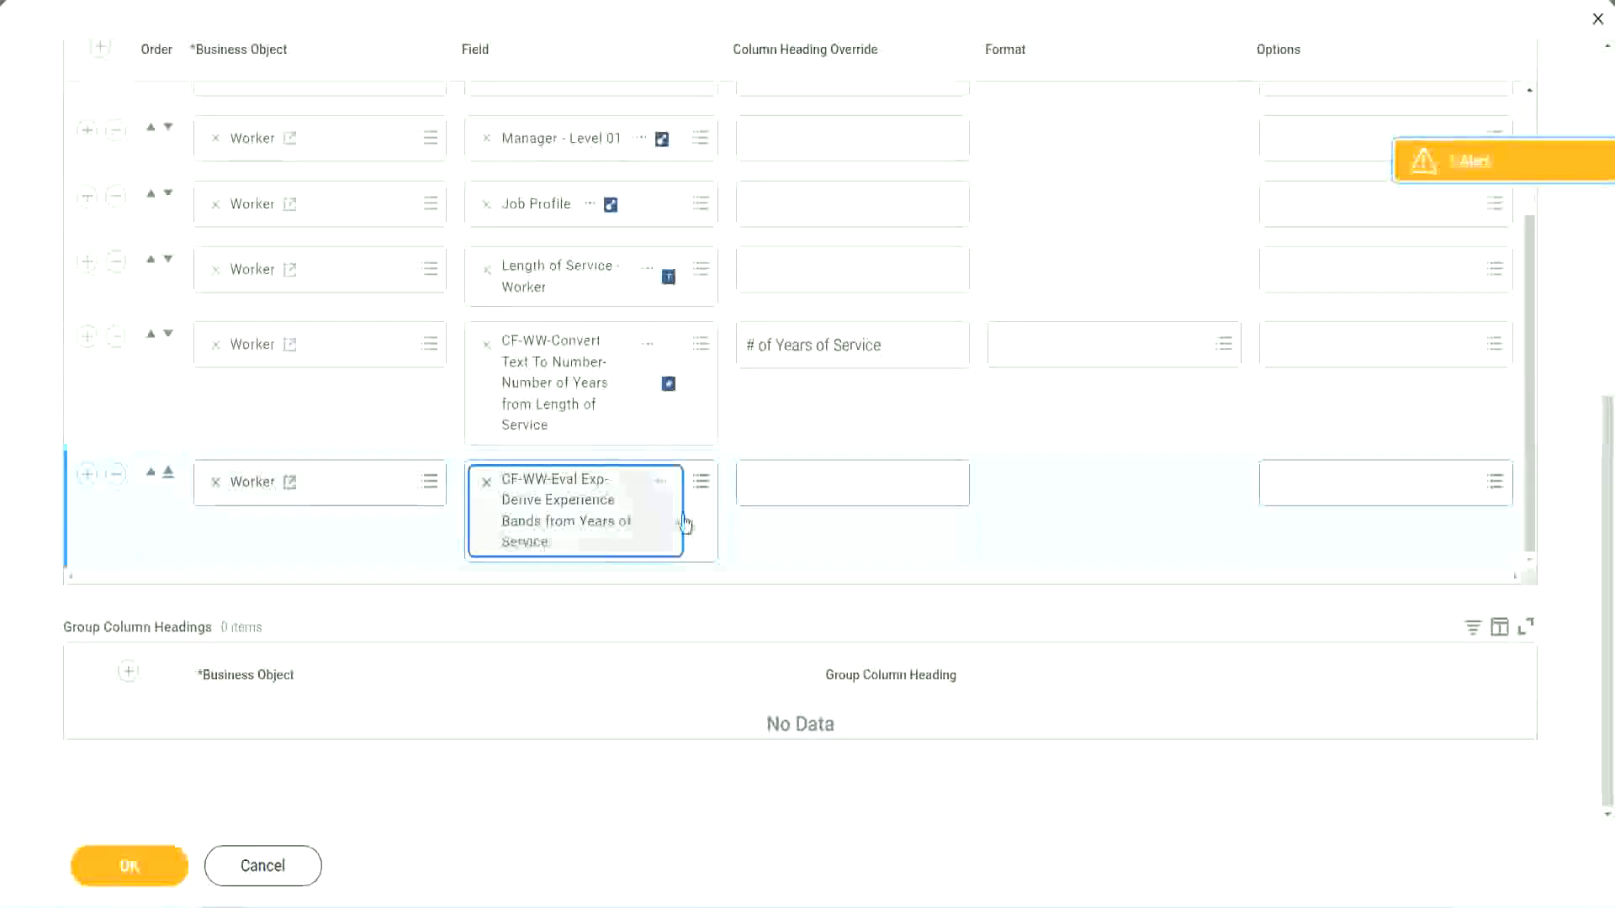
click(822, 483)
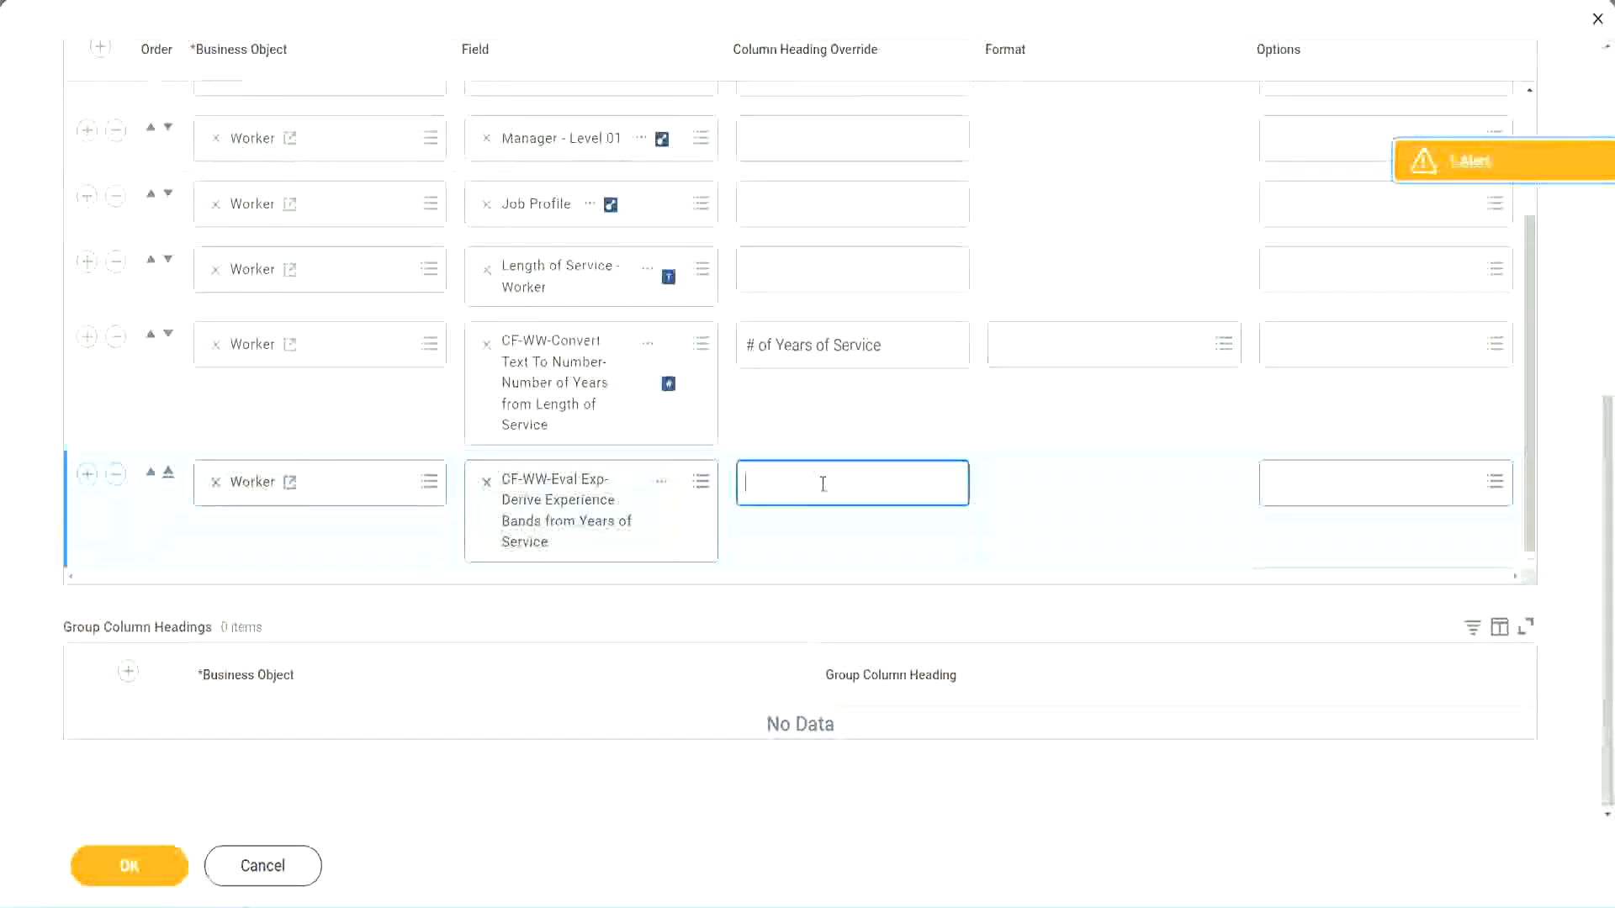
text(Expe)
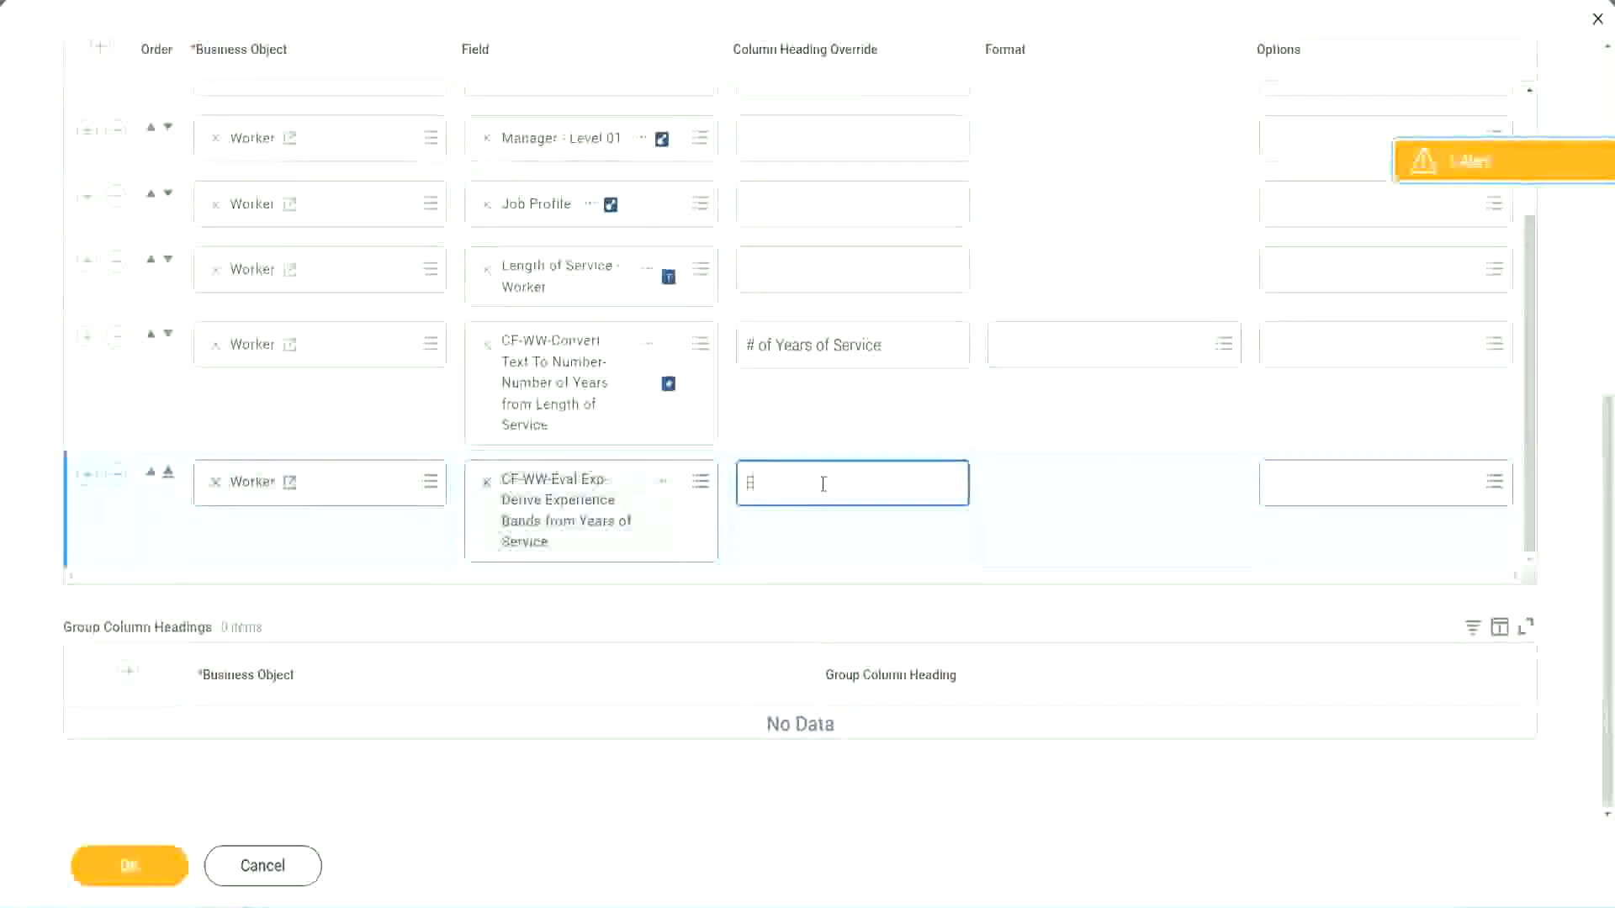
text(rience)
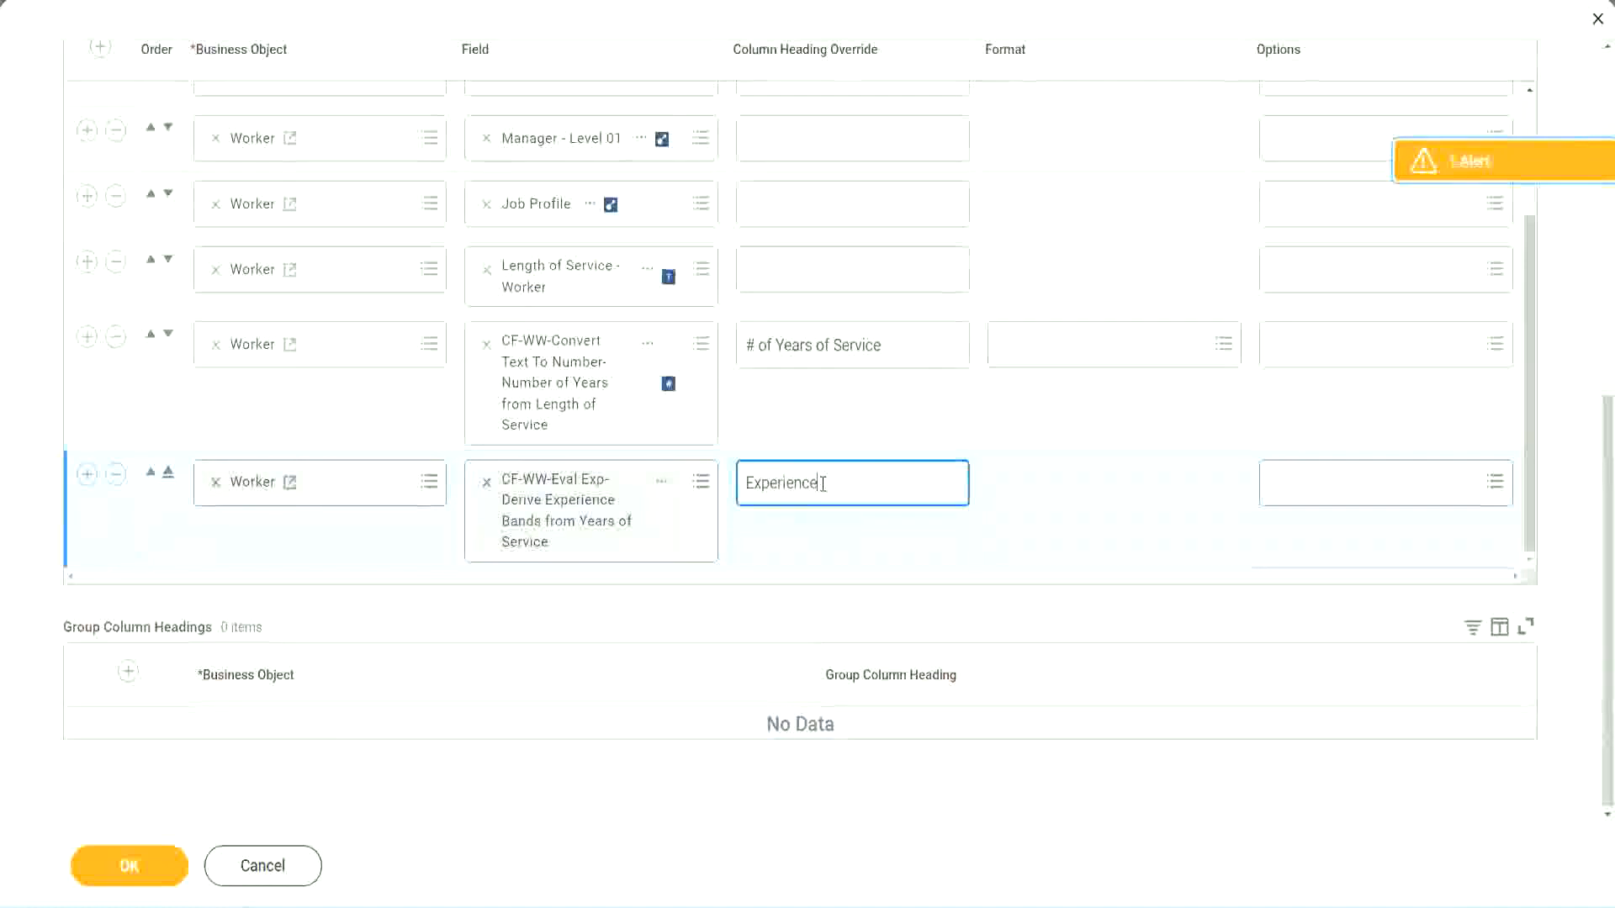
text( Bands)
- Save the WW Employee Details column changes and run the report with all prompt fields left blank
click(130, 866)
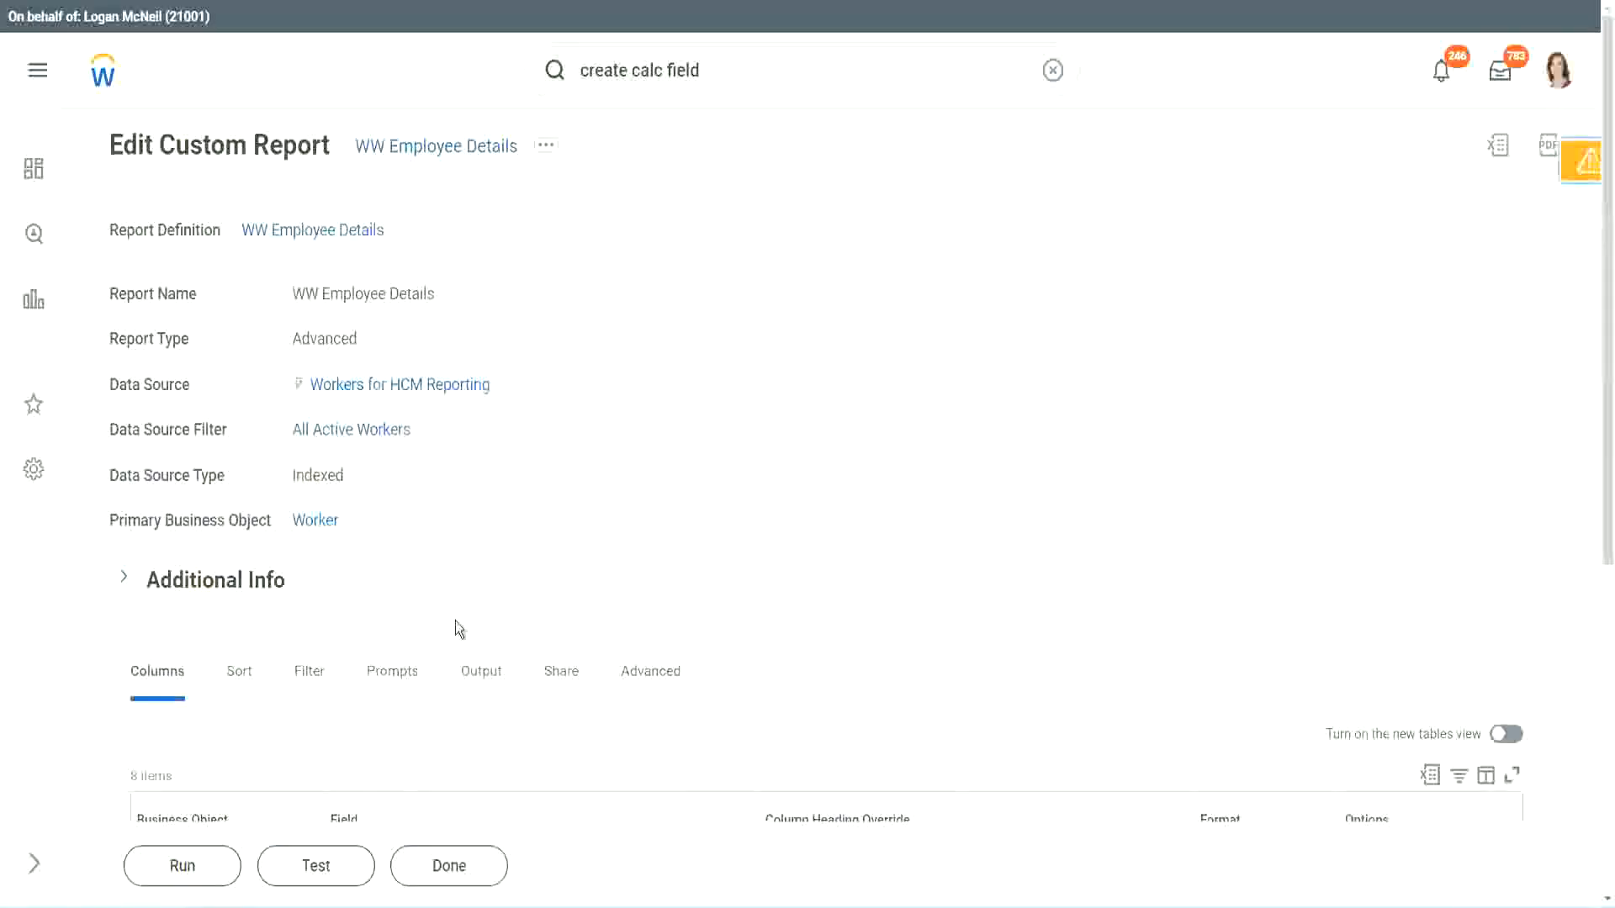
scroll(503, 569, down, 5)
click(188, 865)
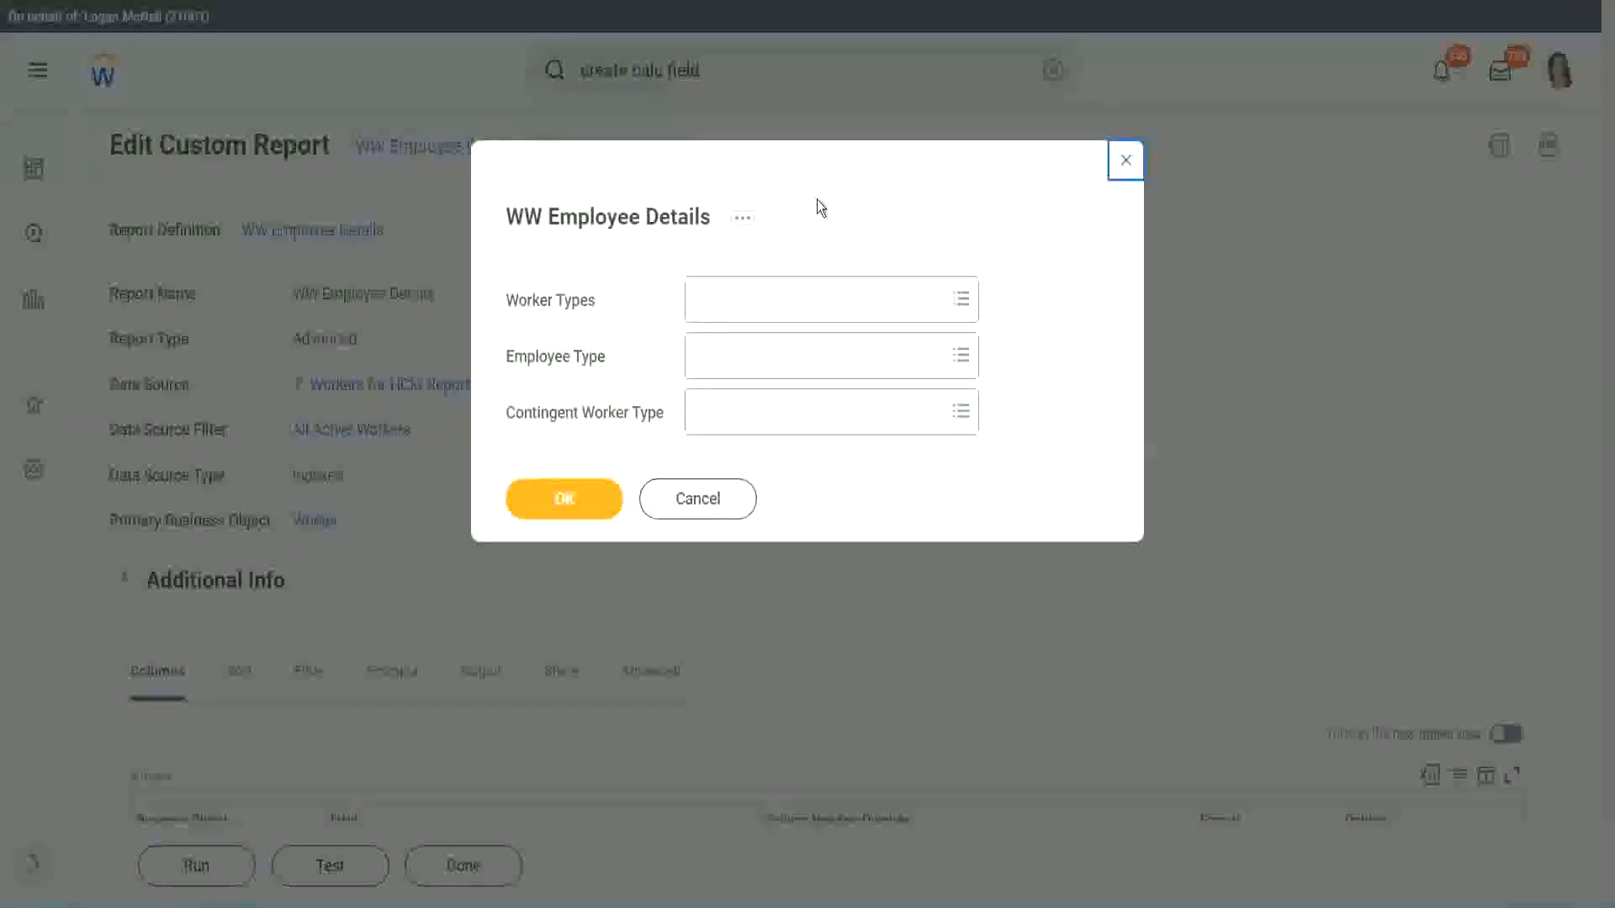
click(563, 497)
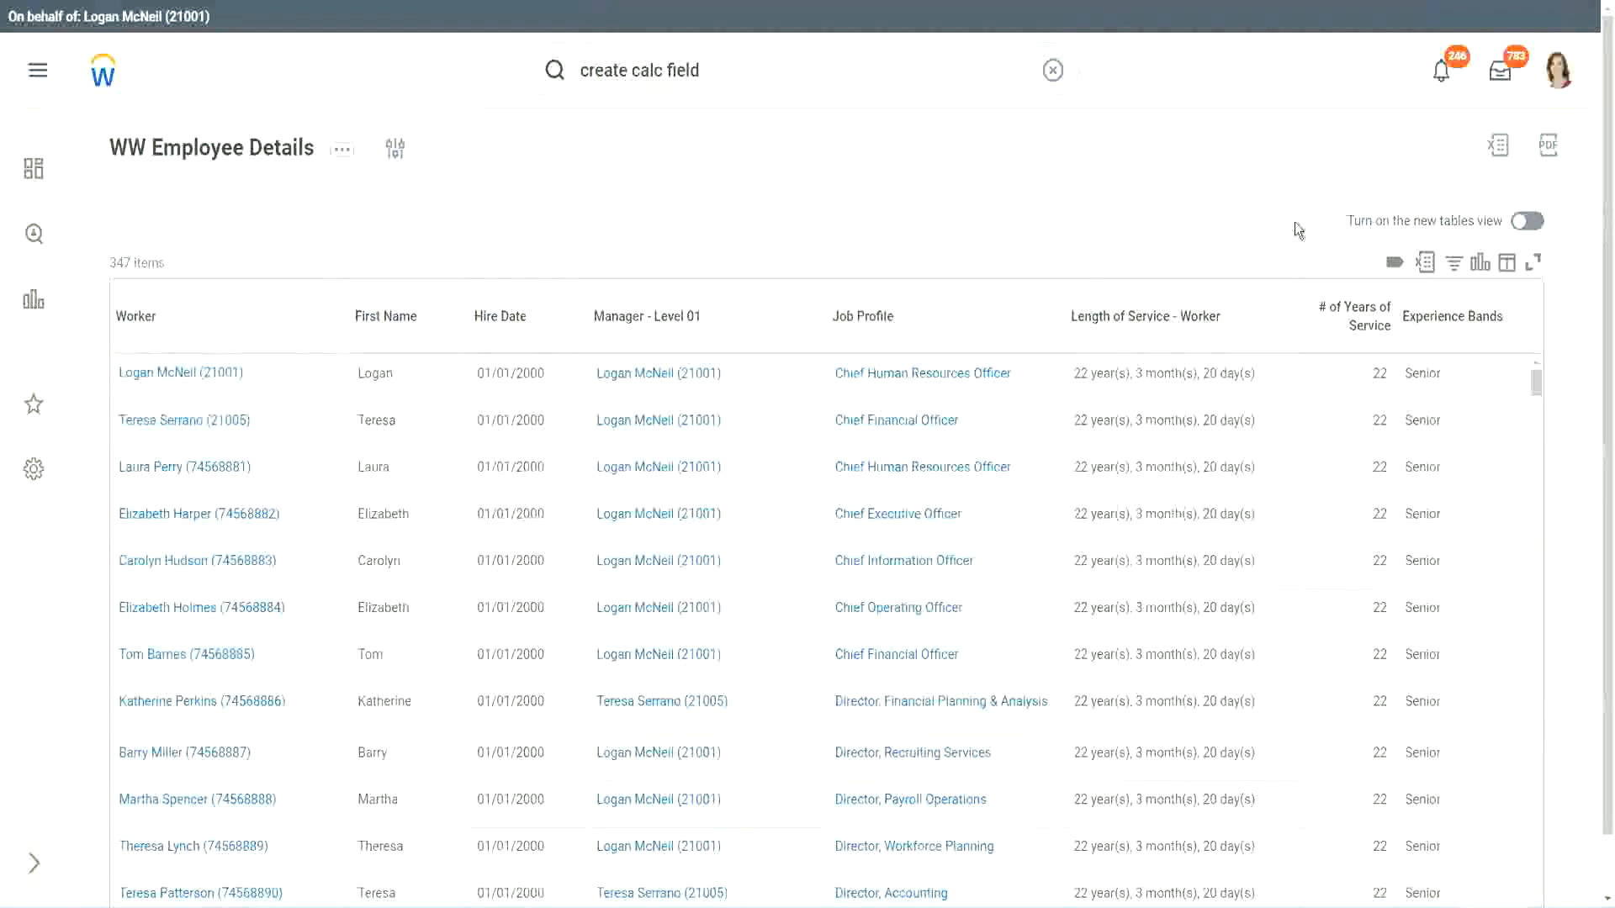
- Compare the first report row's years of service with the 16 - 30 years Senior band in the Notepad++ notes
scroll(1337, 269, down, 1)
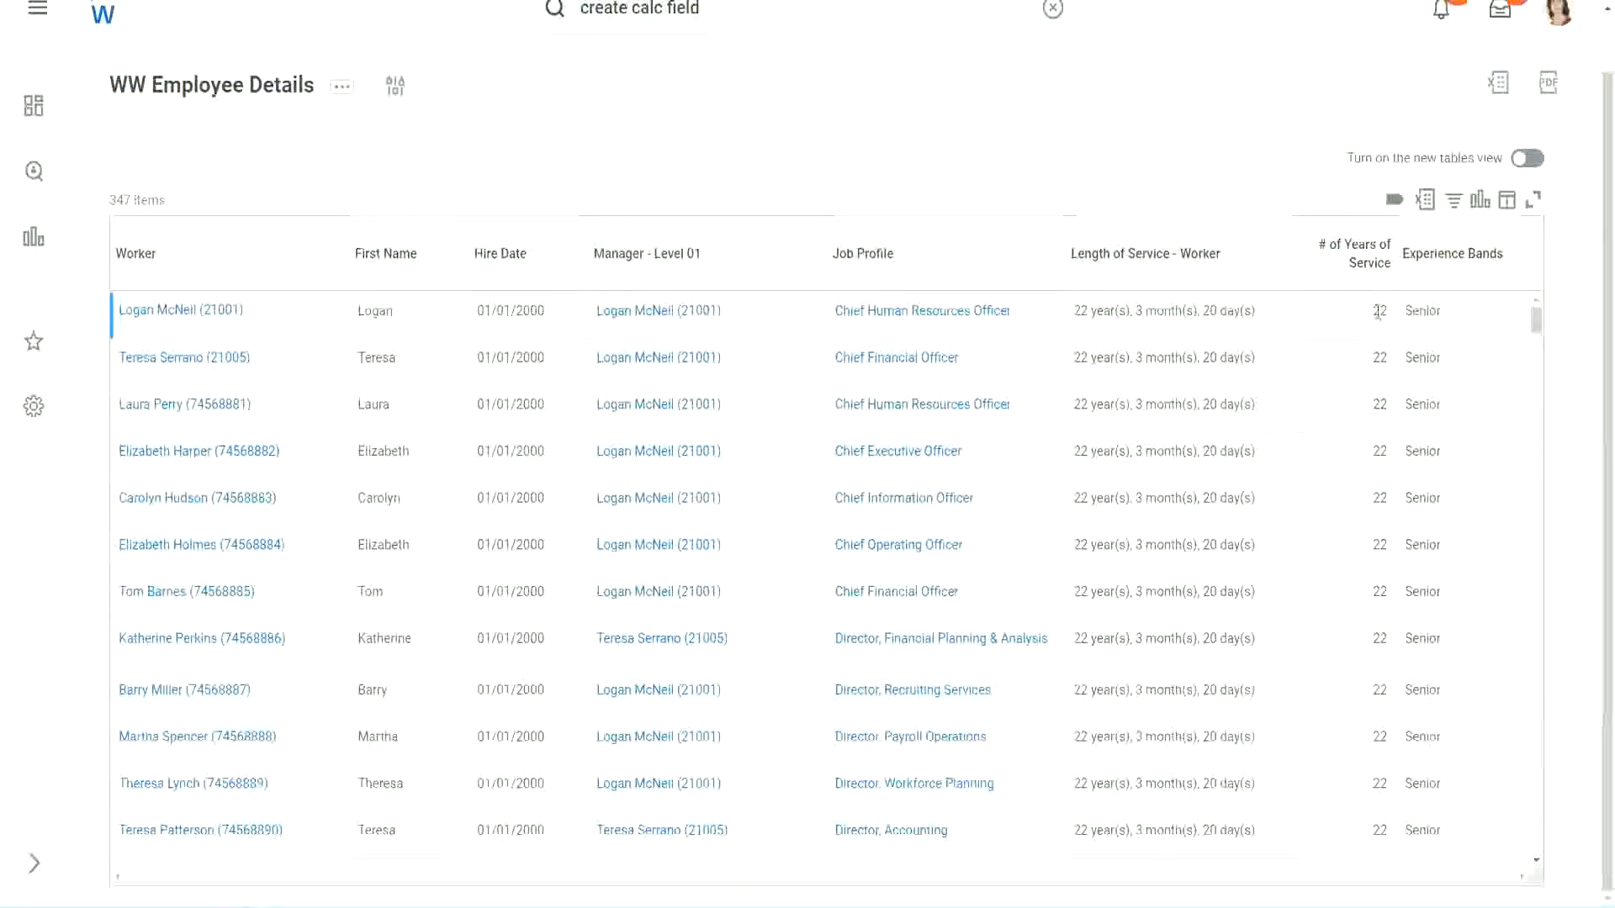
double_click(1379, 311)
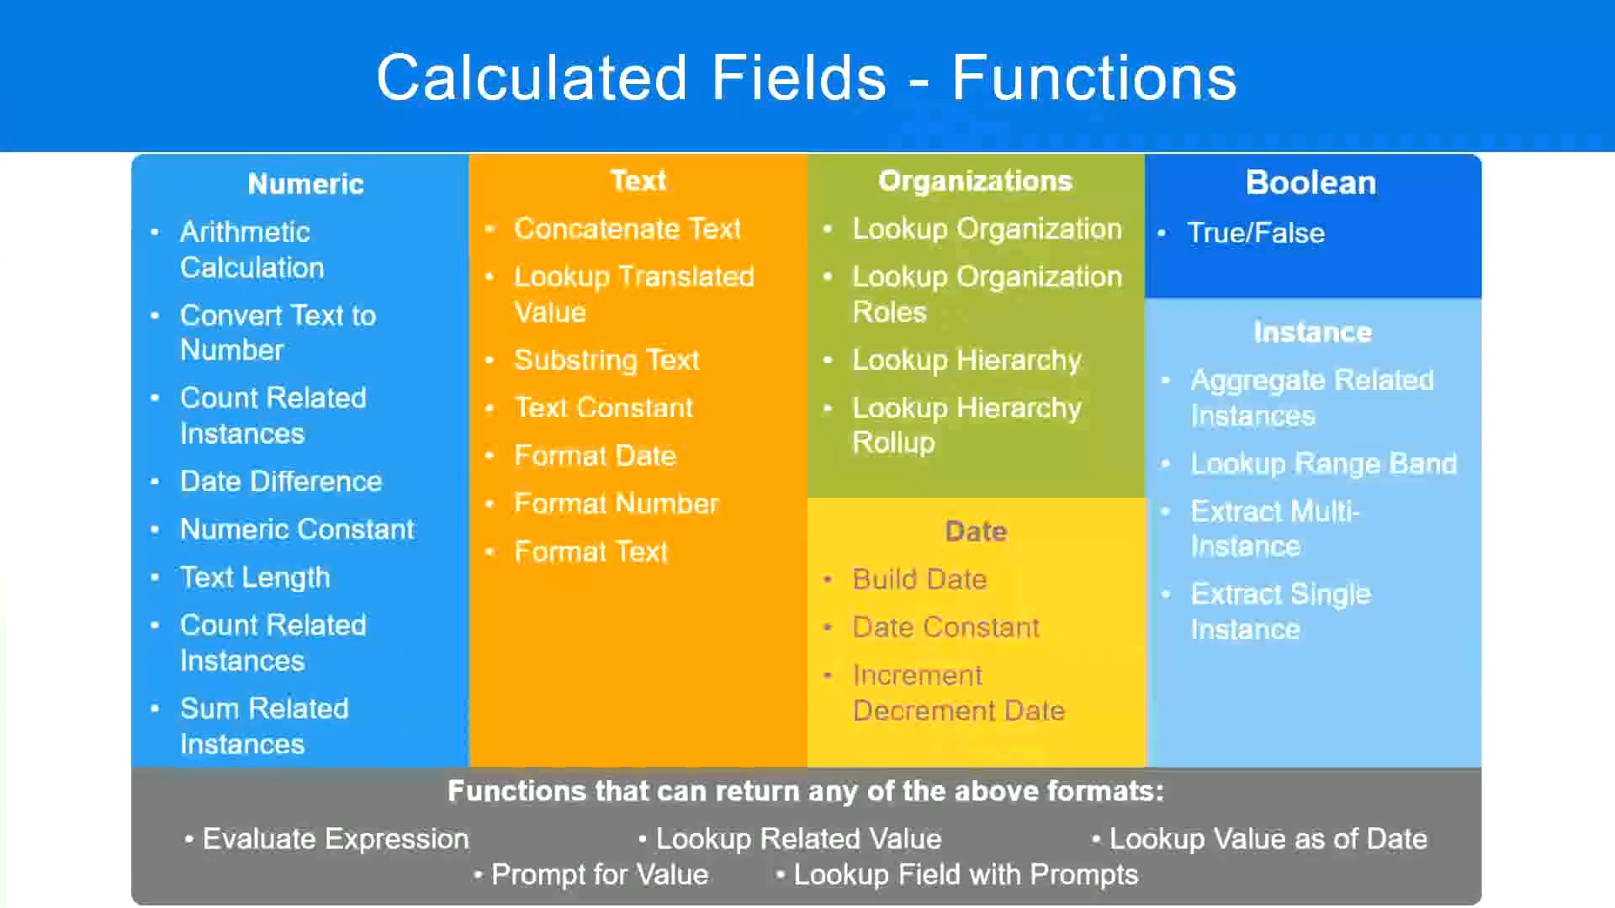
key(alt+Tab)
click(411, 293)
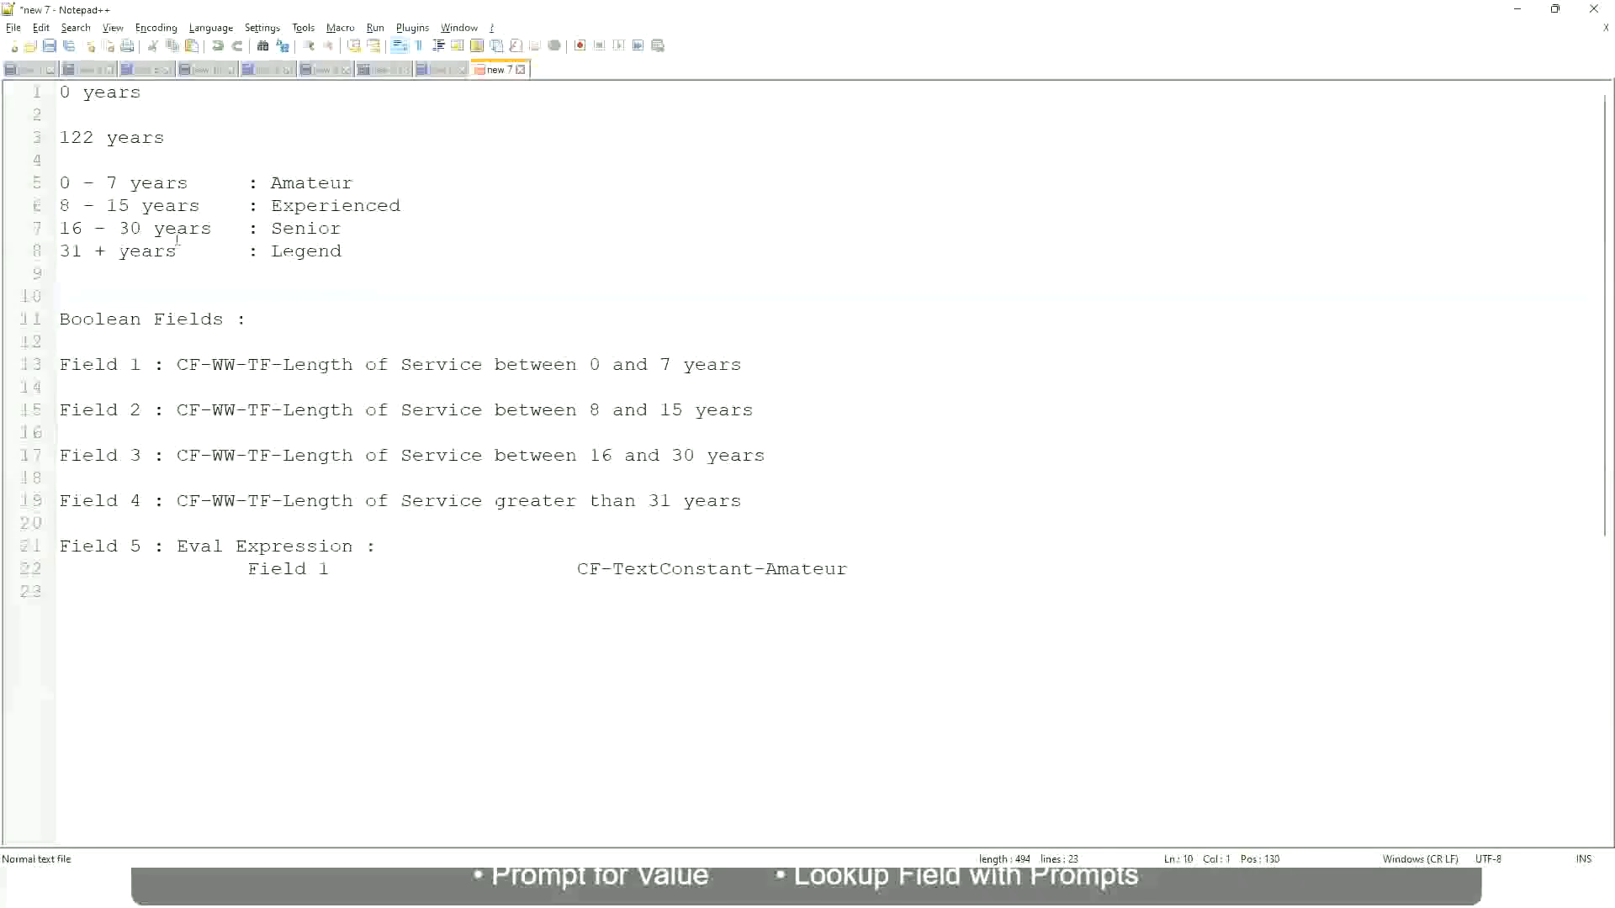
click(275, 227)
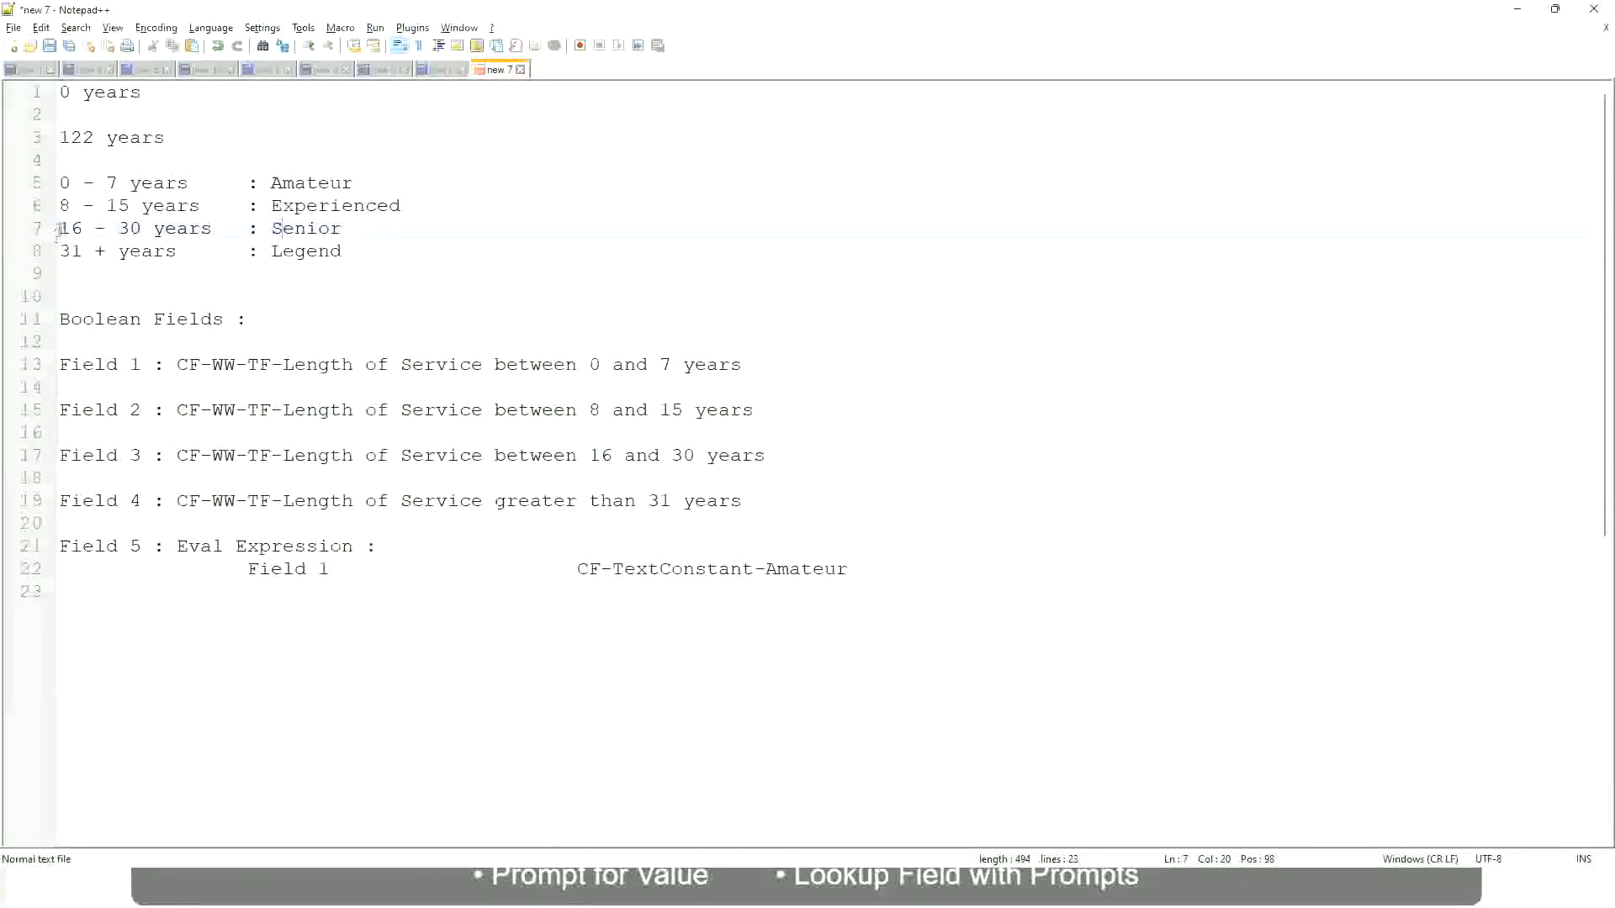
drag(60, 227, 157, 229)
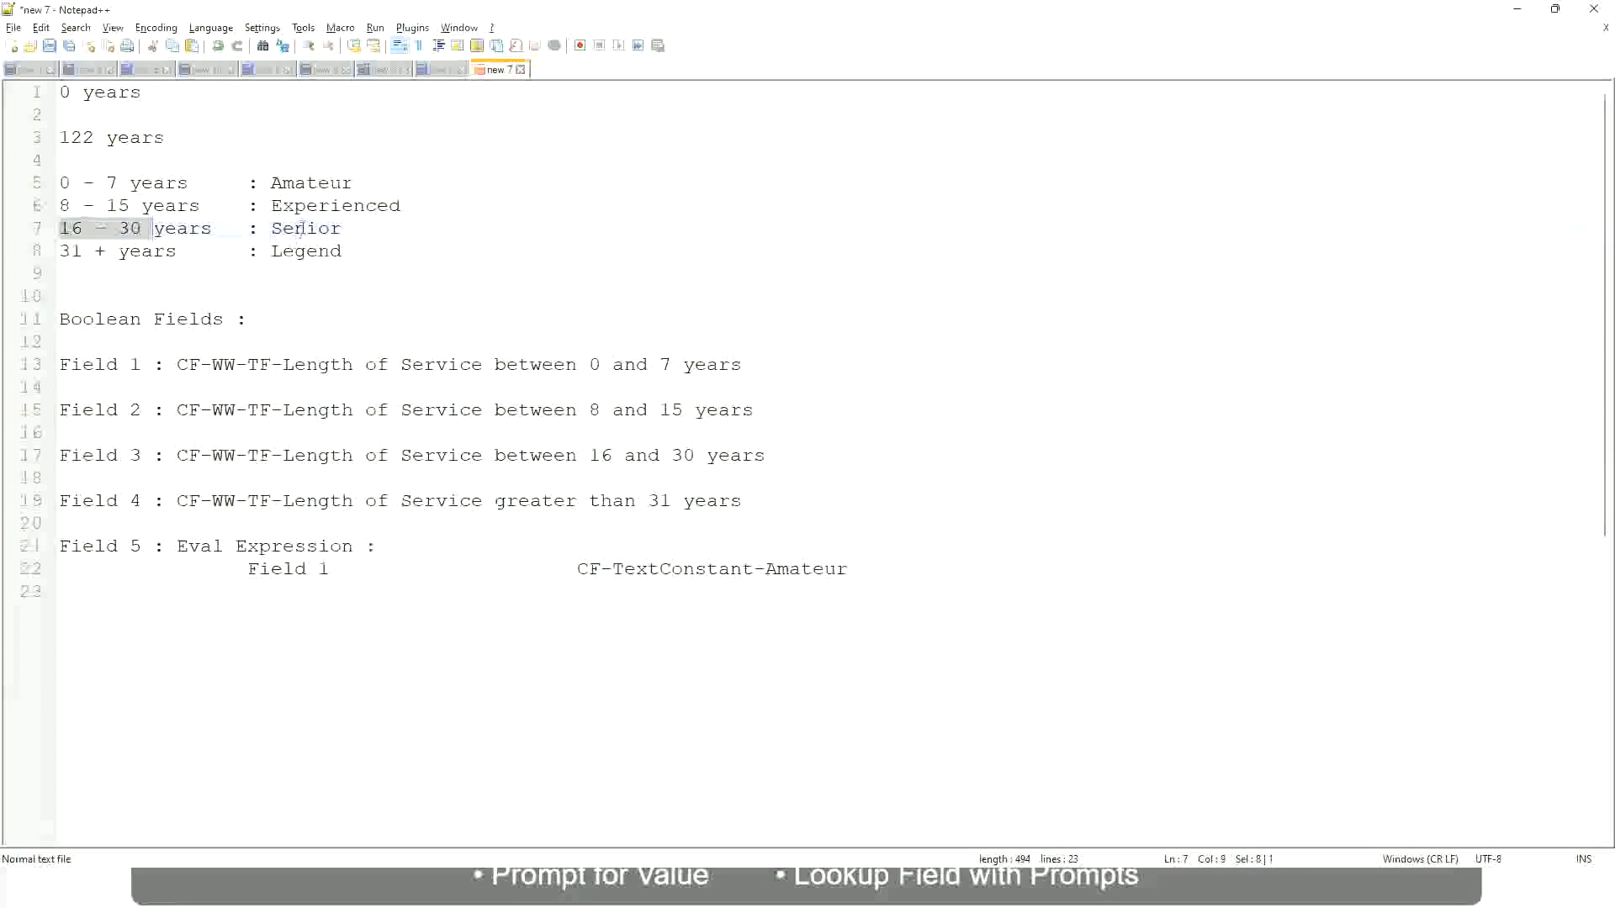
double_click(301, 228)
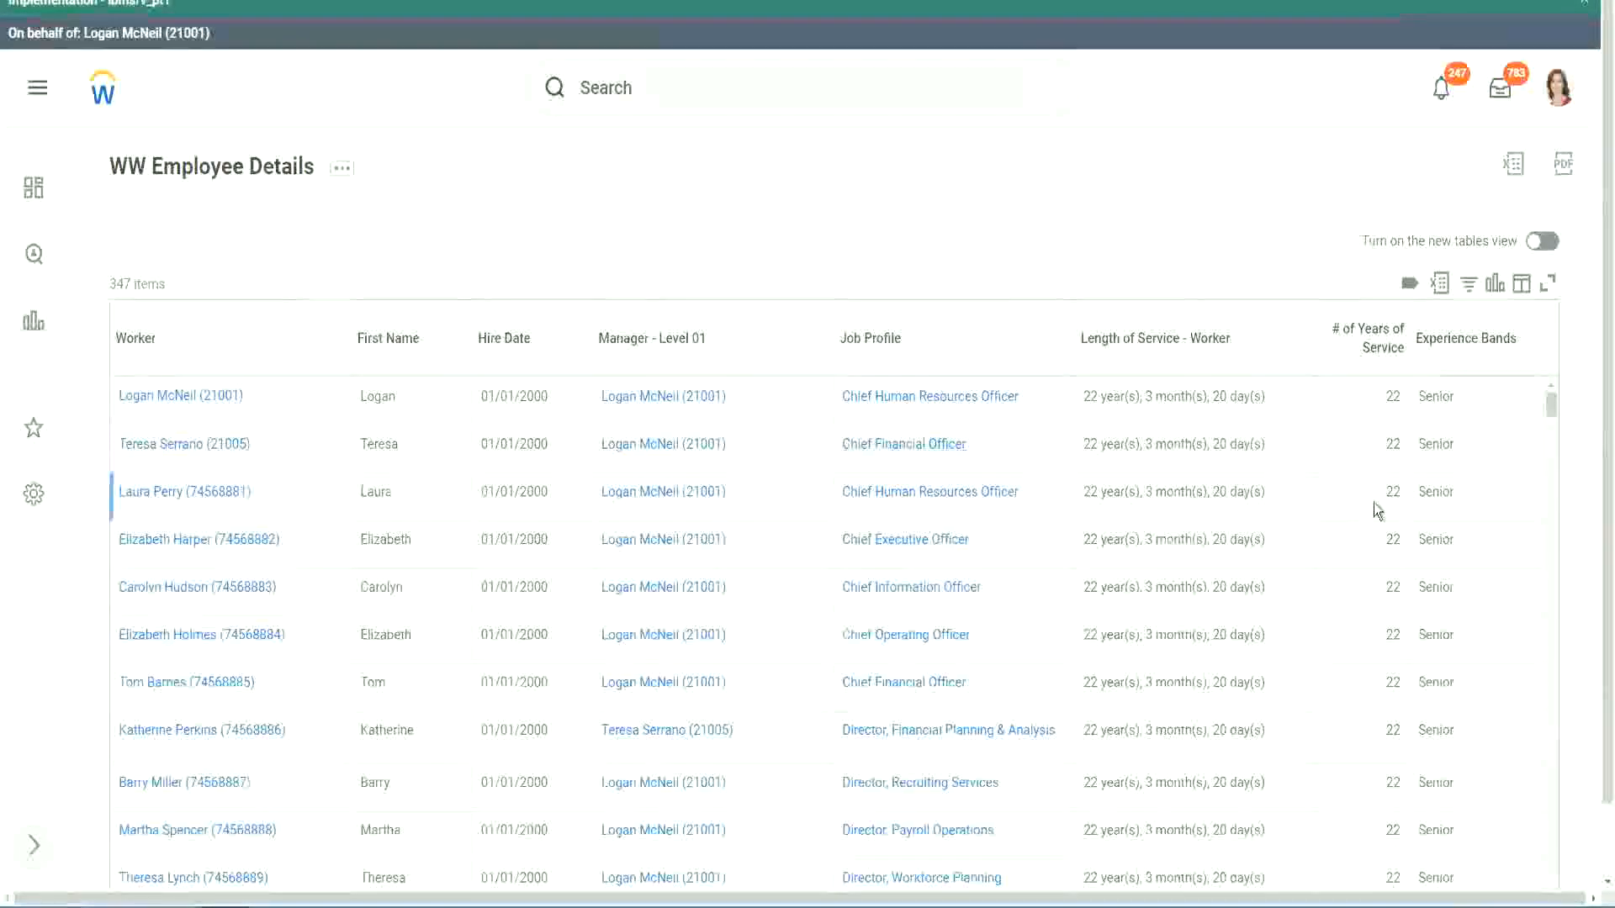
- Return to the Workday report and review the years of service and Experience Bands values down the rows
scroll(1384, 505, down, 2)
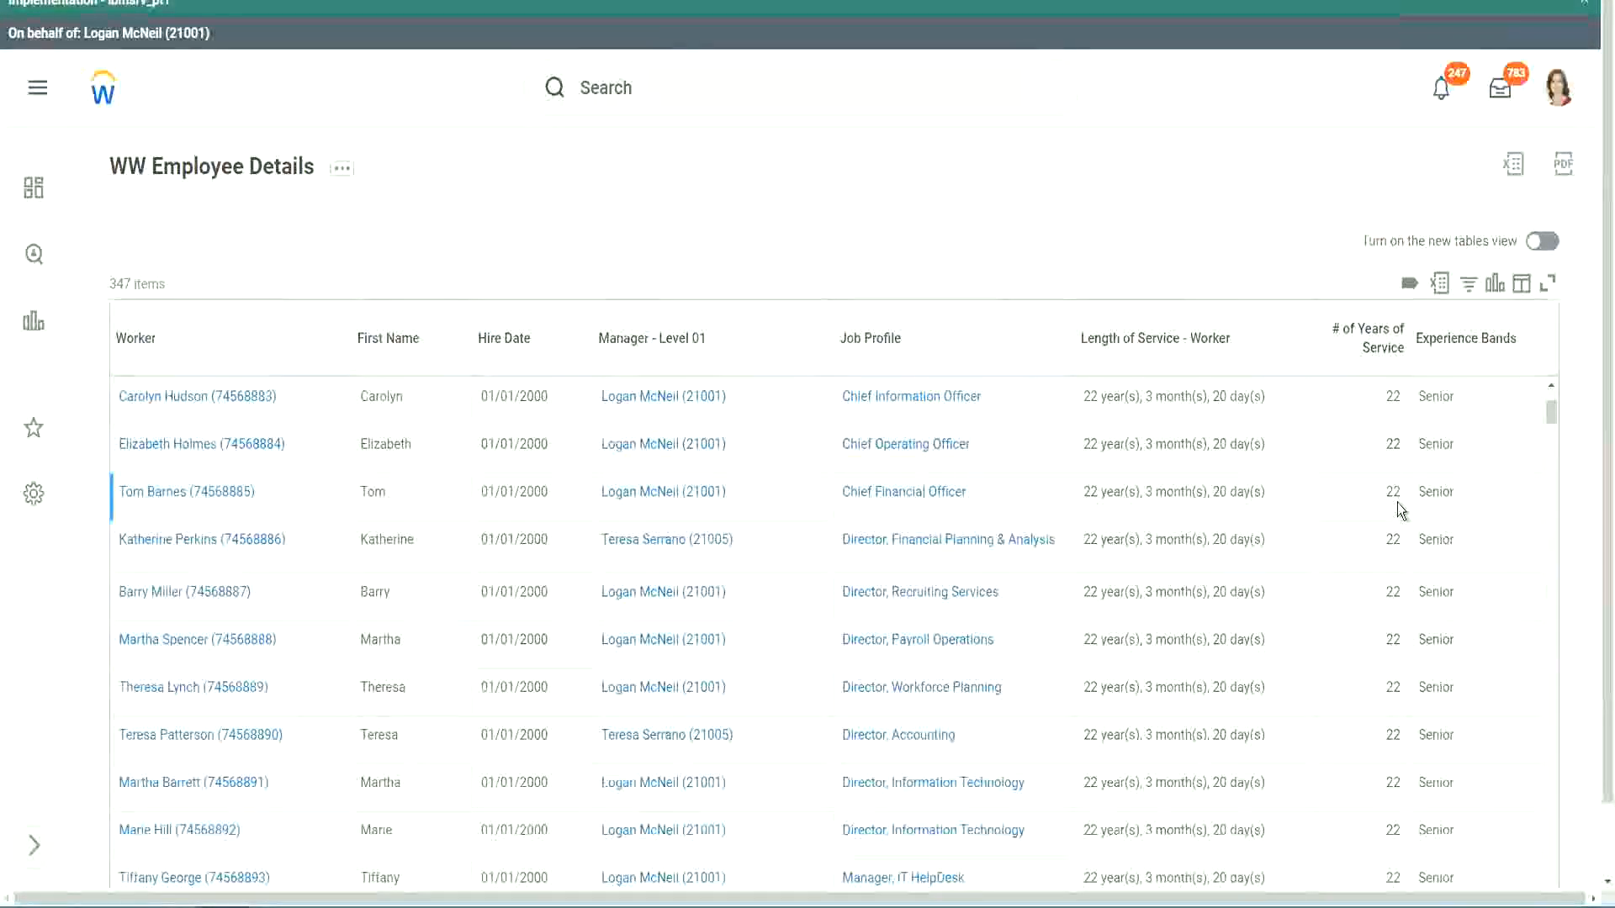
scroll(1395, 521, down, 5)
scroll(1406, 557, down, 5)
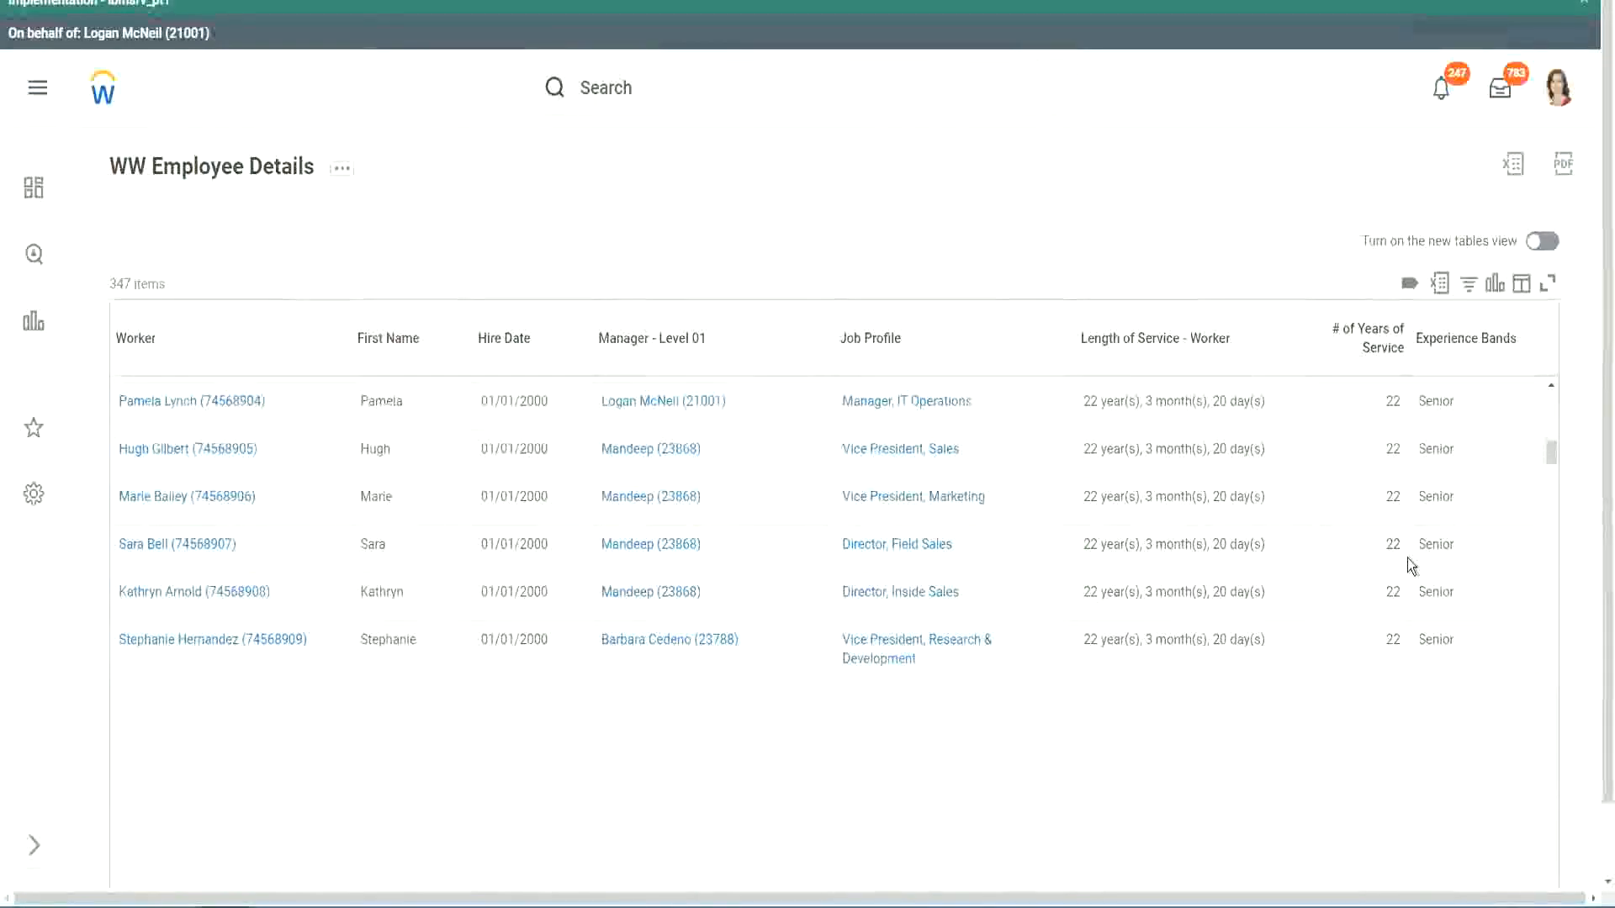
scroll(1406, 572, down, 3)
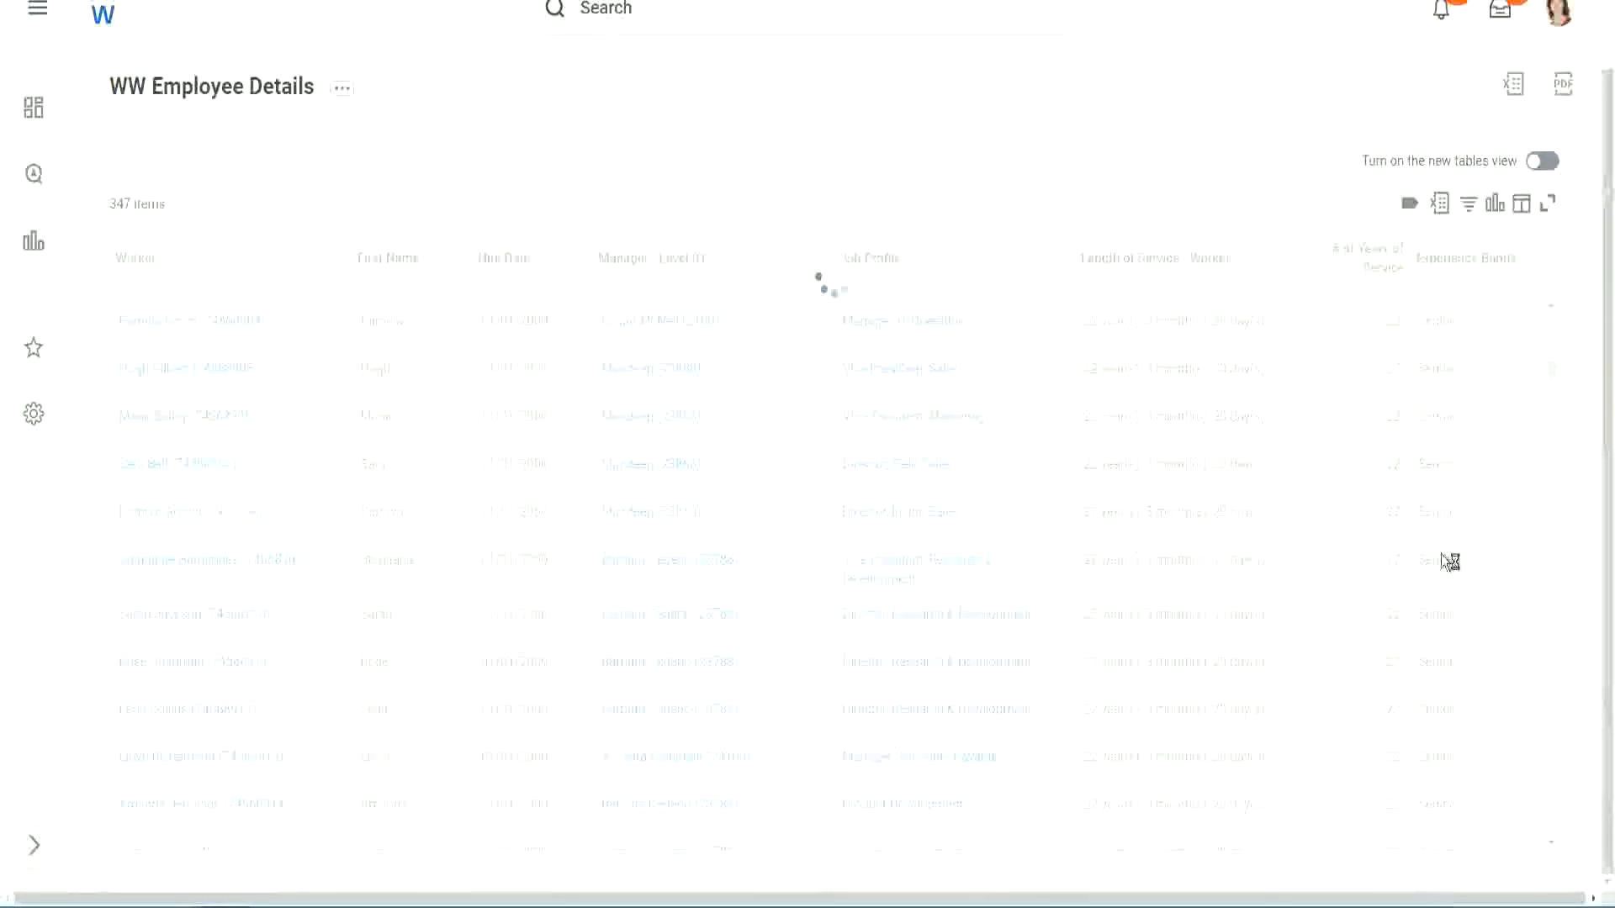
scroll(1496, 473, down, 4)
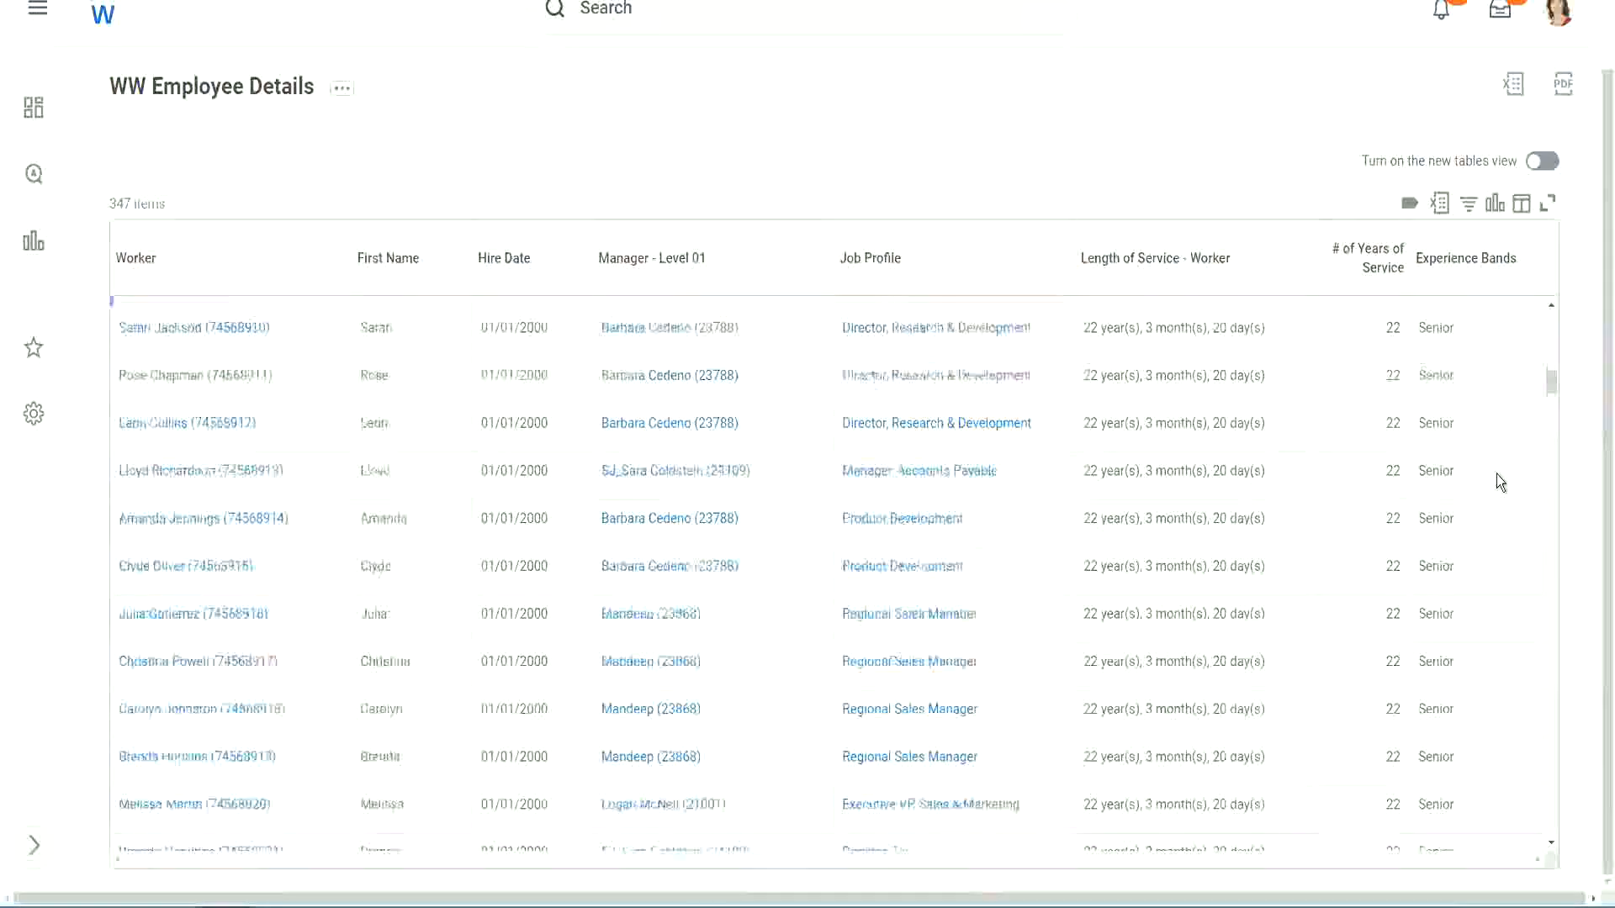
scroll(1496, 473, down, 3)
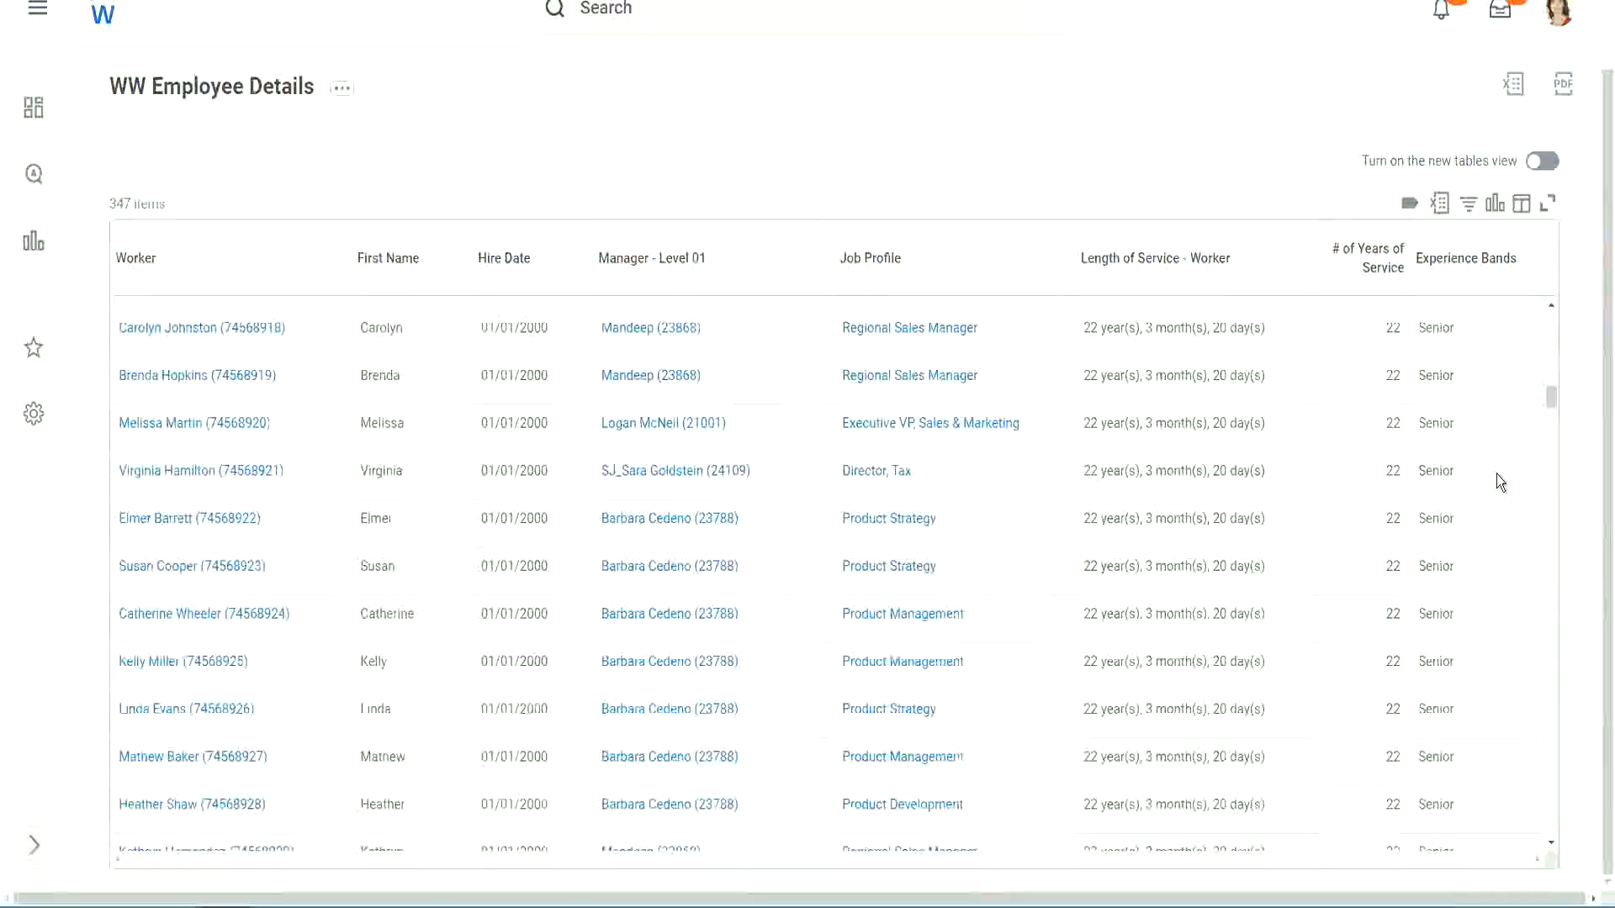
scroll(1496, 473, down, 8)
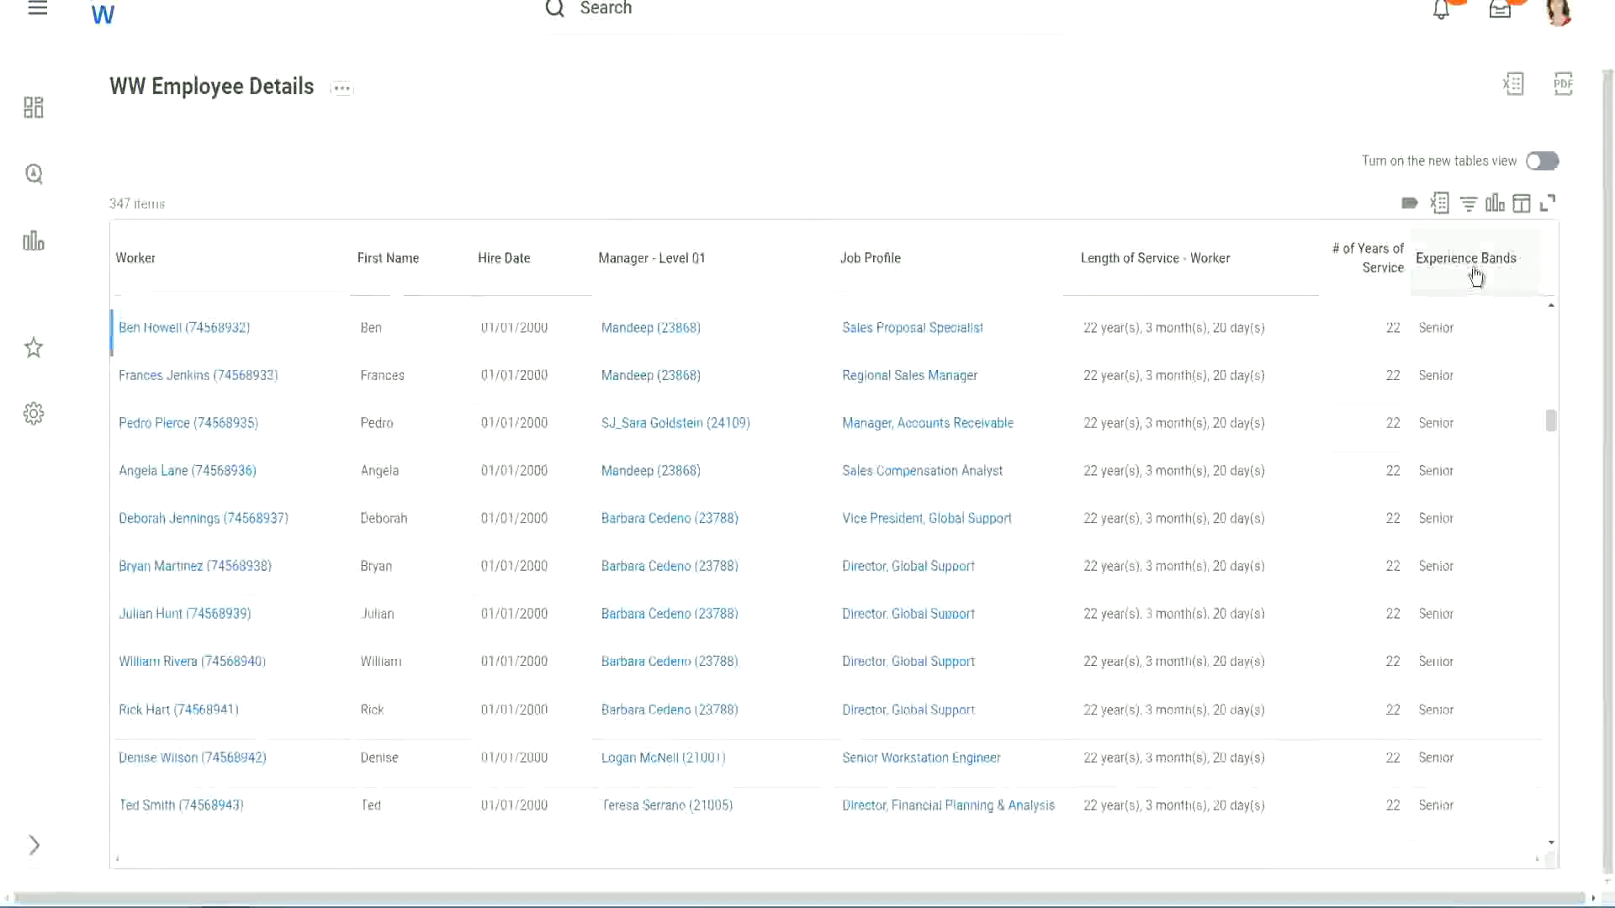
- Filter the report's Experience Bands column for values containing Amateur
click(1471, 269)
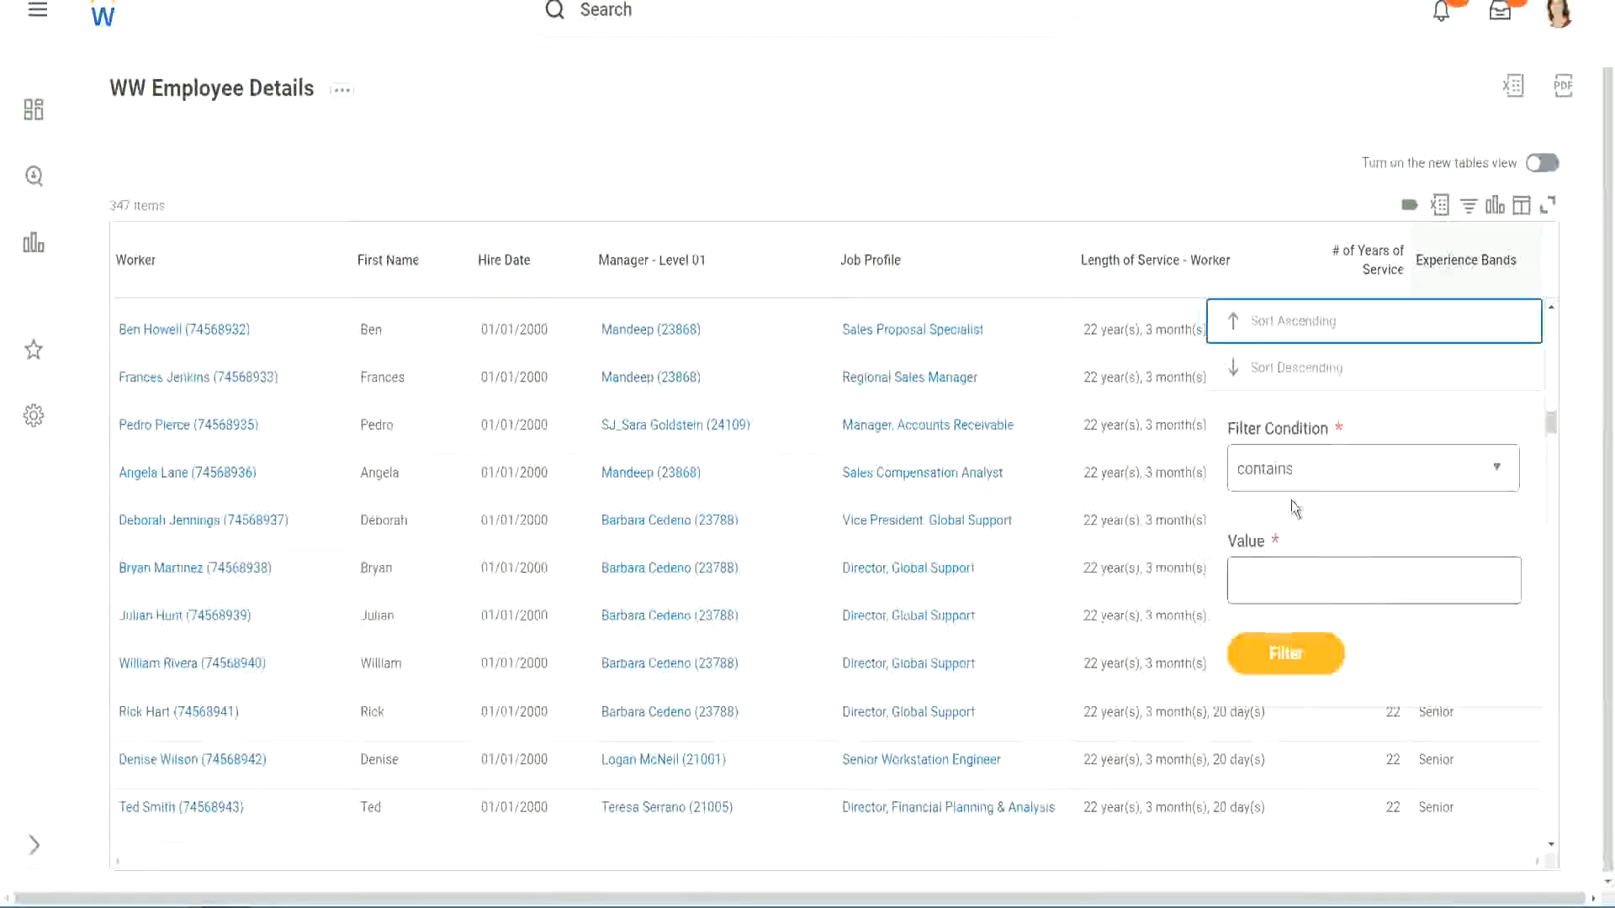
click(1280, 567)
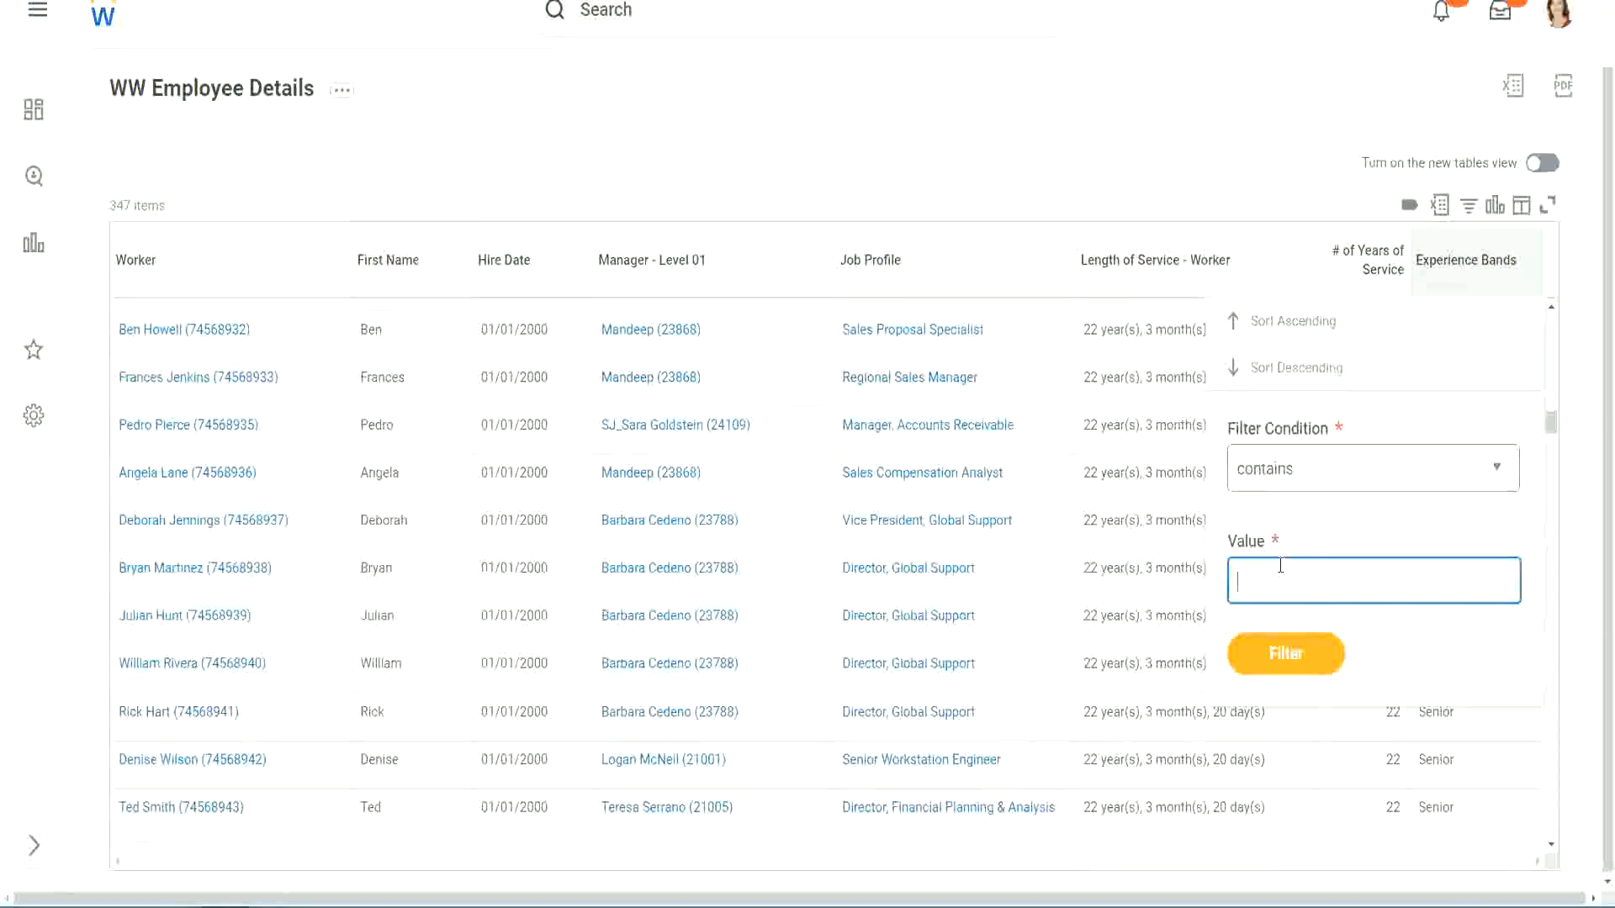
text(Amate)
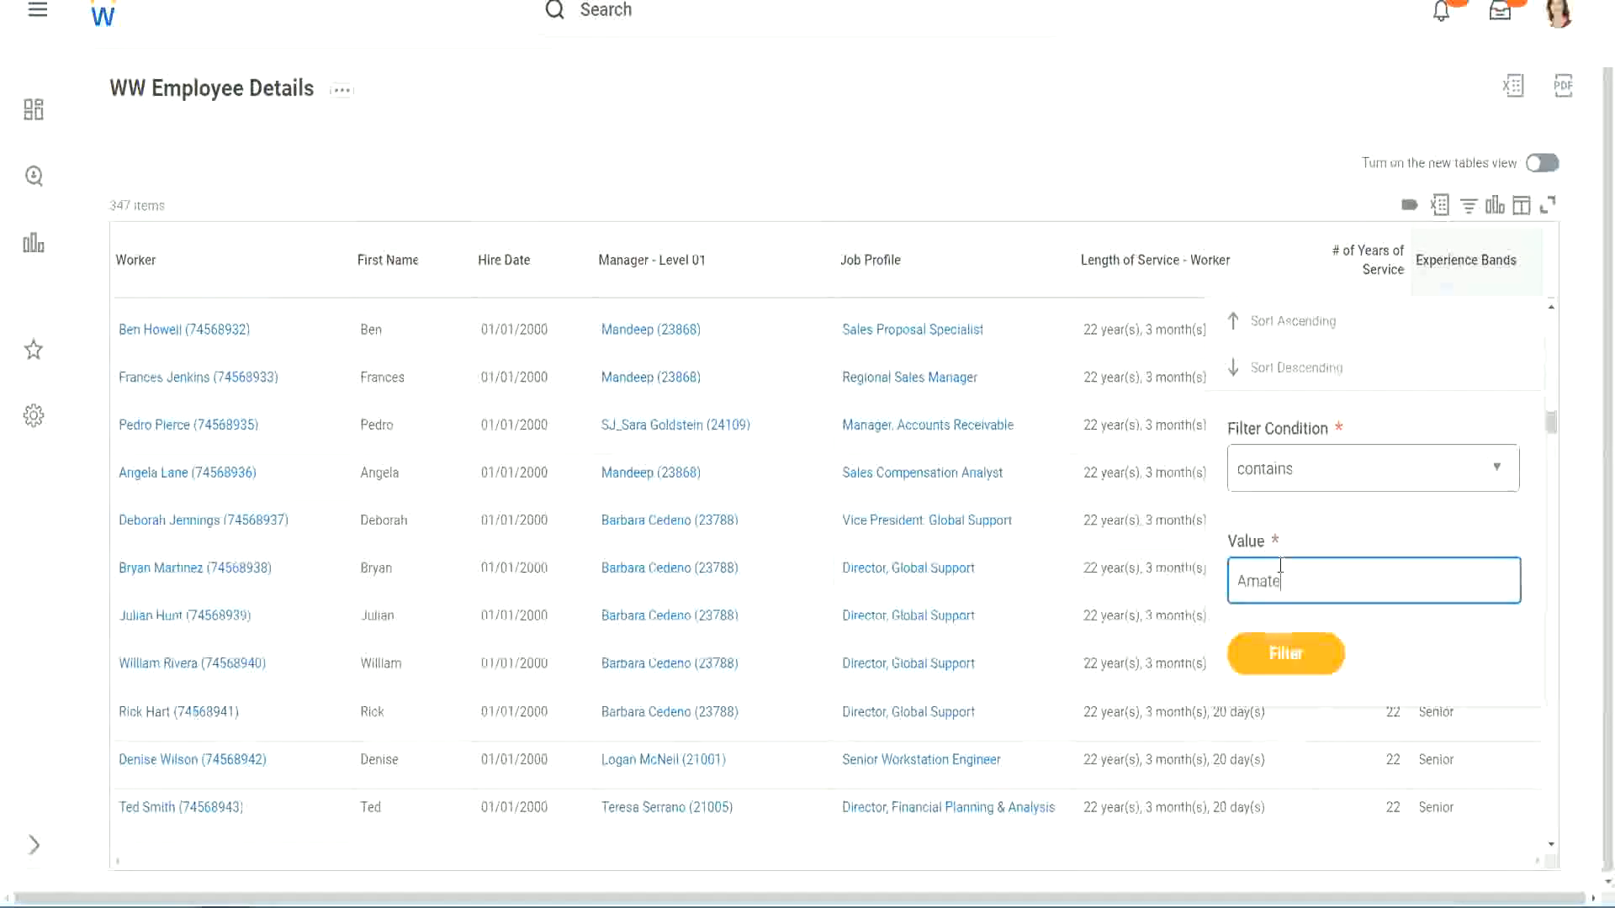
text(ur)
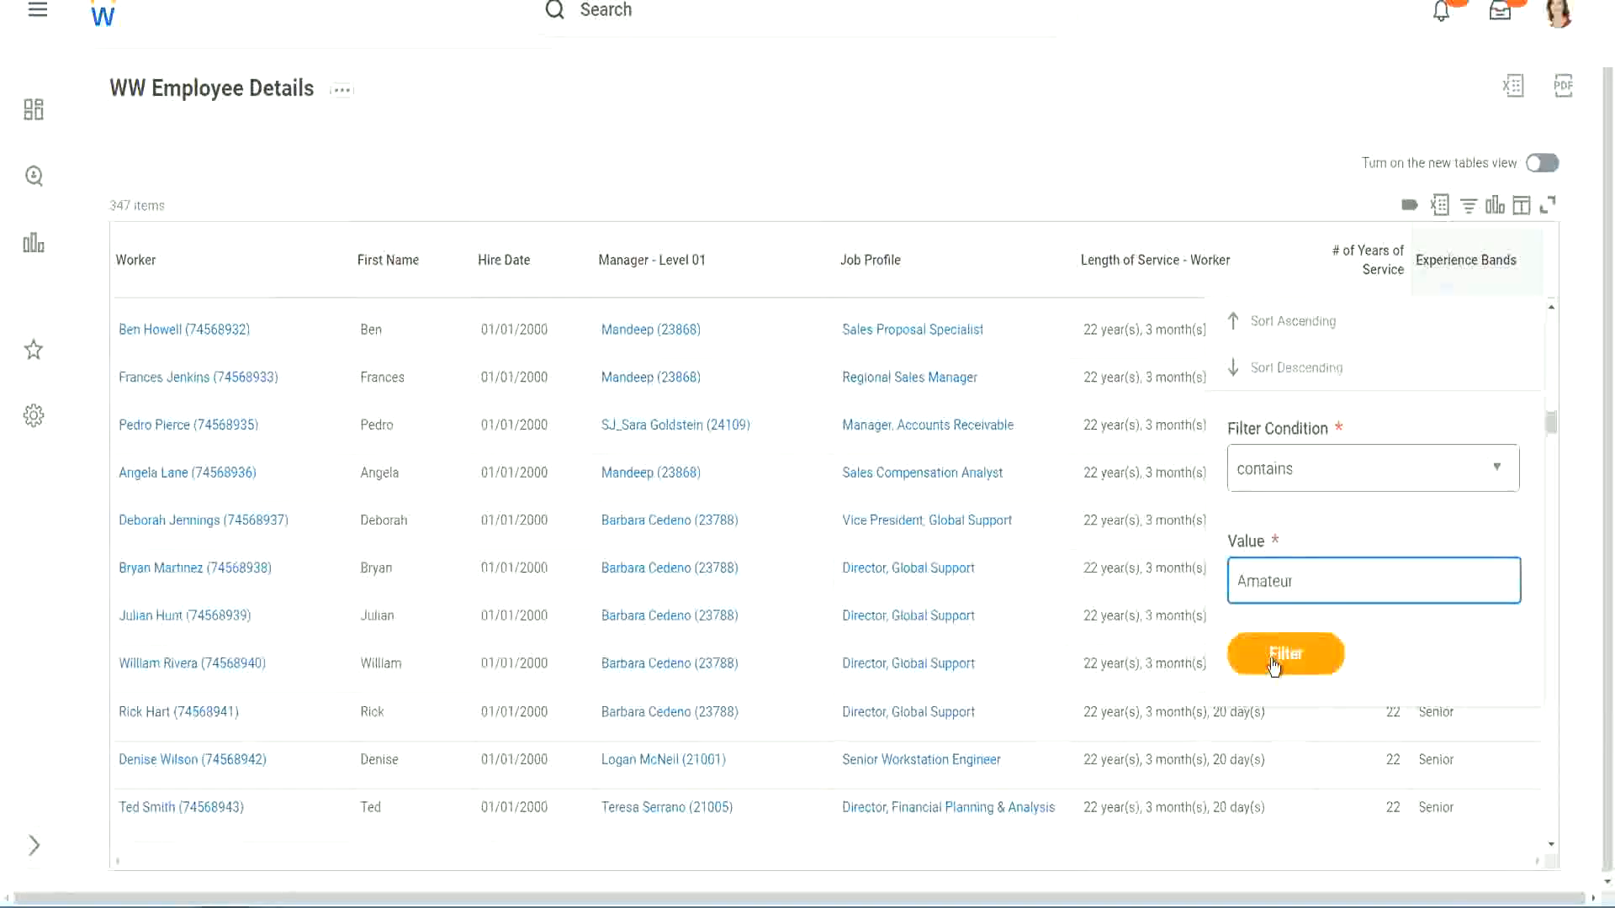
click(1285, 653)
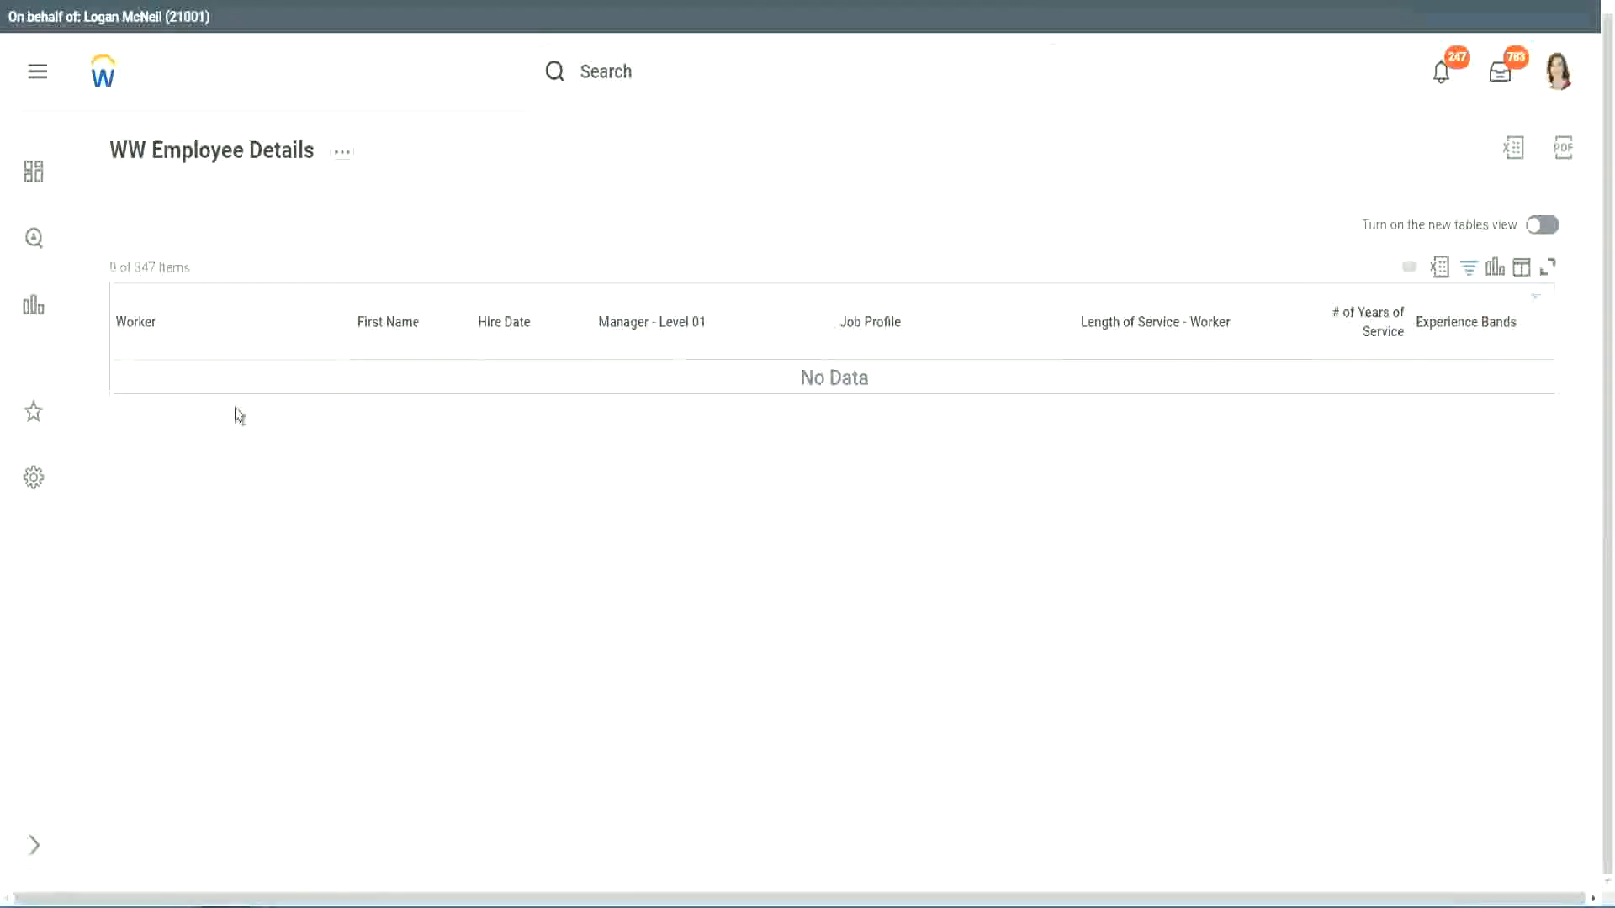
- Change the Experience Bands column filter to values containing Legend and apply it
click(1461, 329)
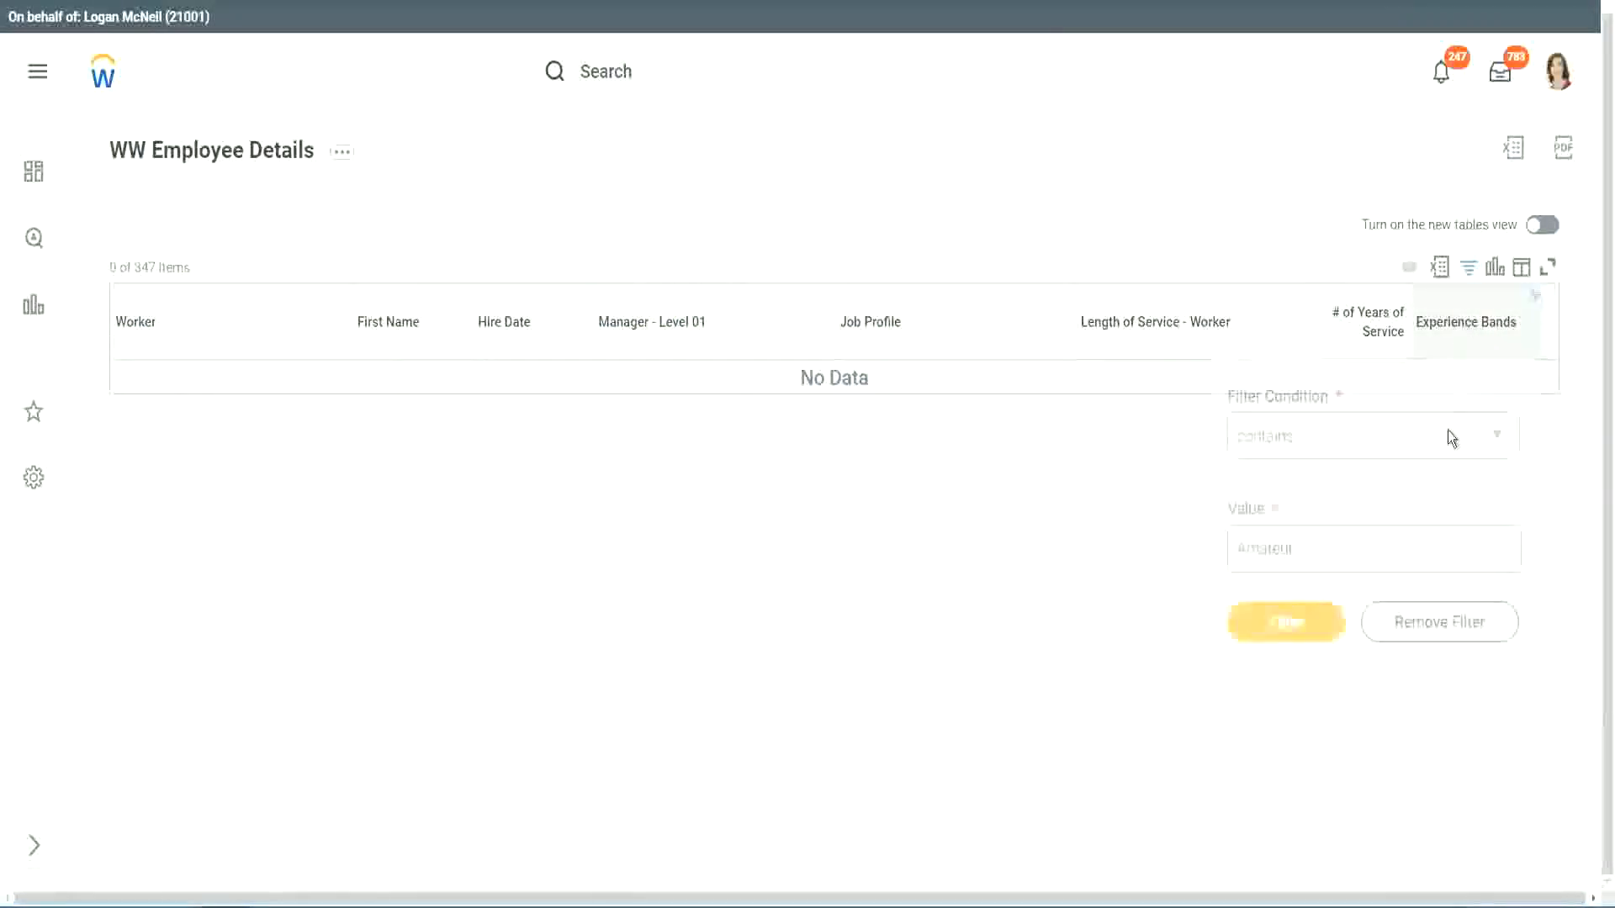
click(1301, 544)
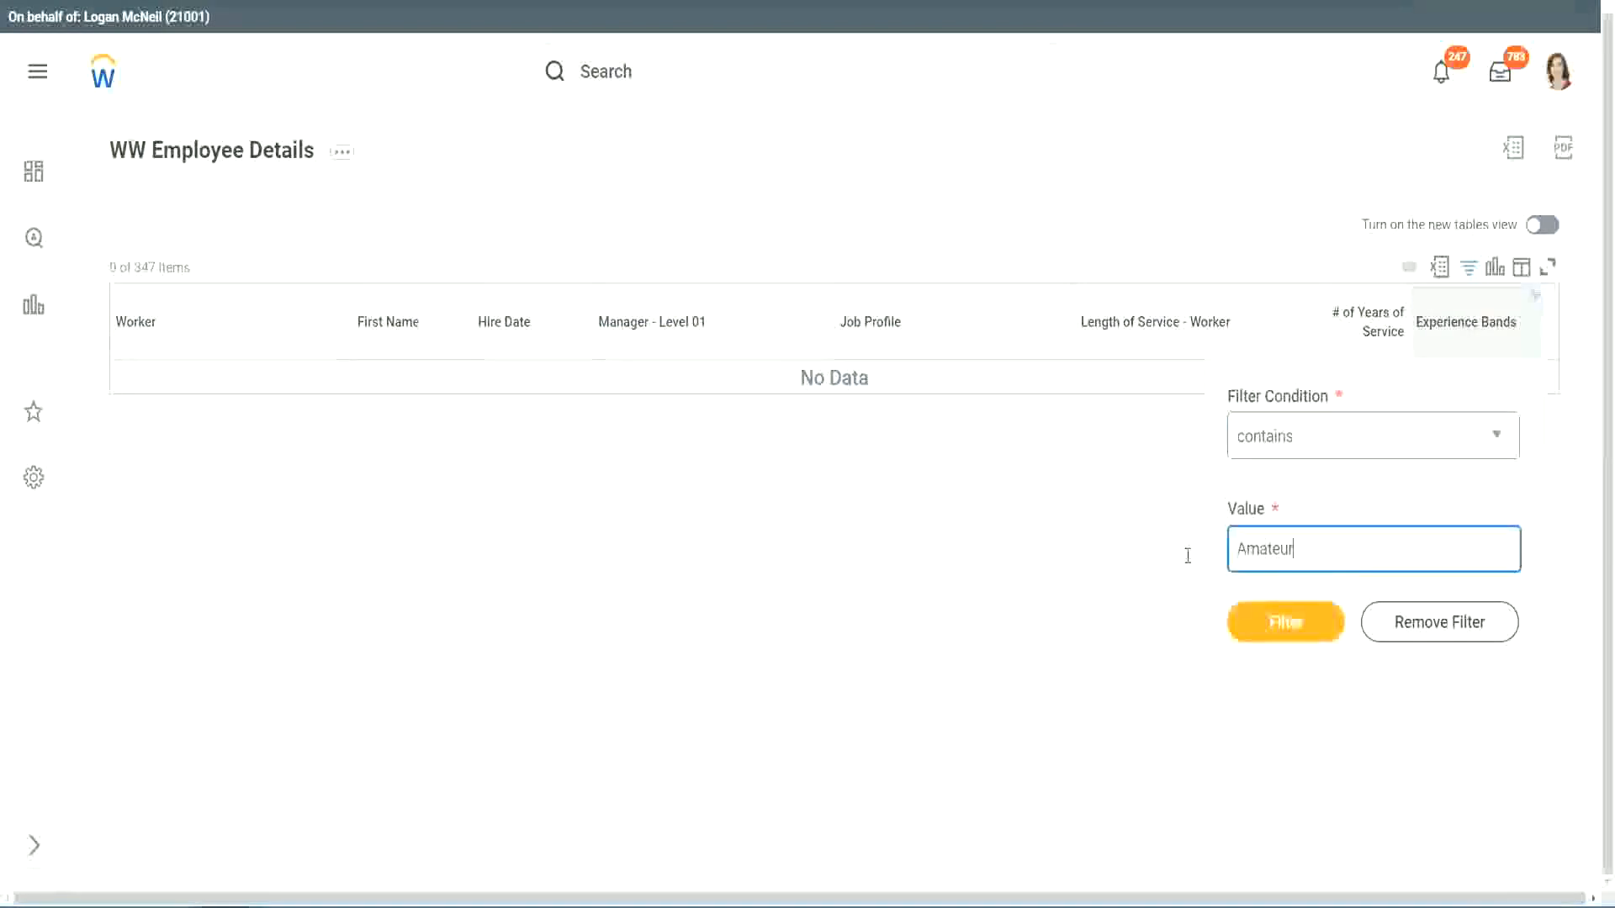
drag(1187, 556, 1153, 555)
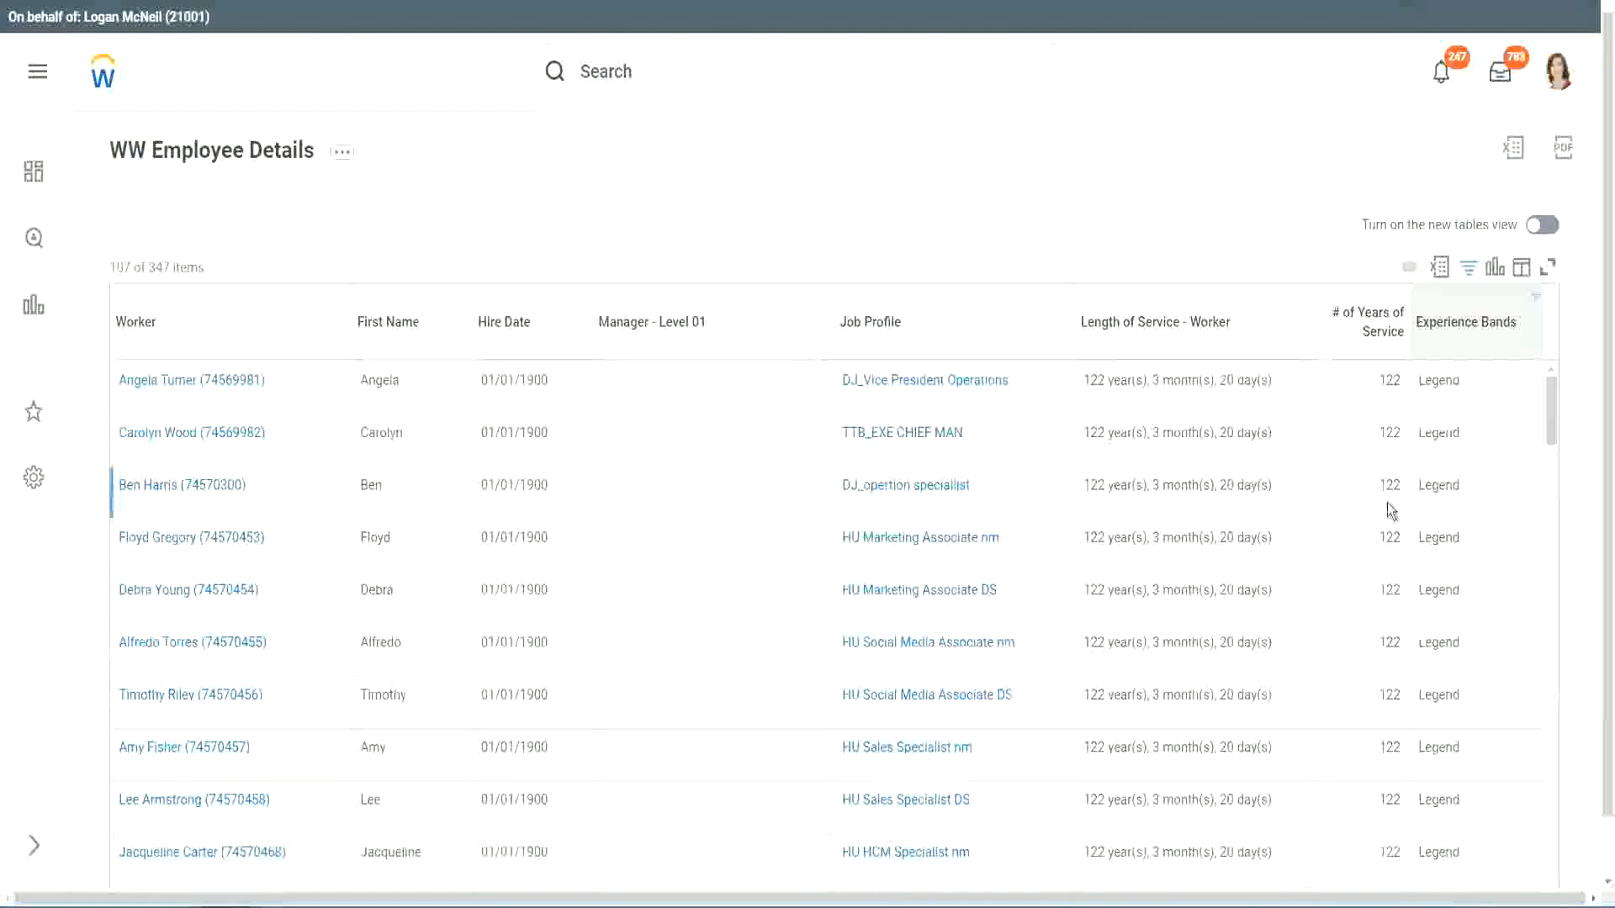
- Check the hire dates and numbers of years of service against the Legend band throughout the filtered rows
scroll(1386, 503, down, 10)
scroll(1386, 503, down, 5)
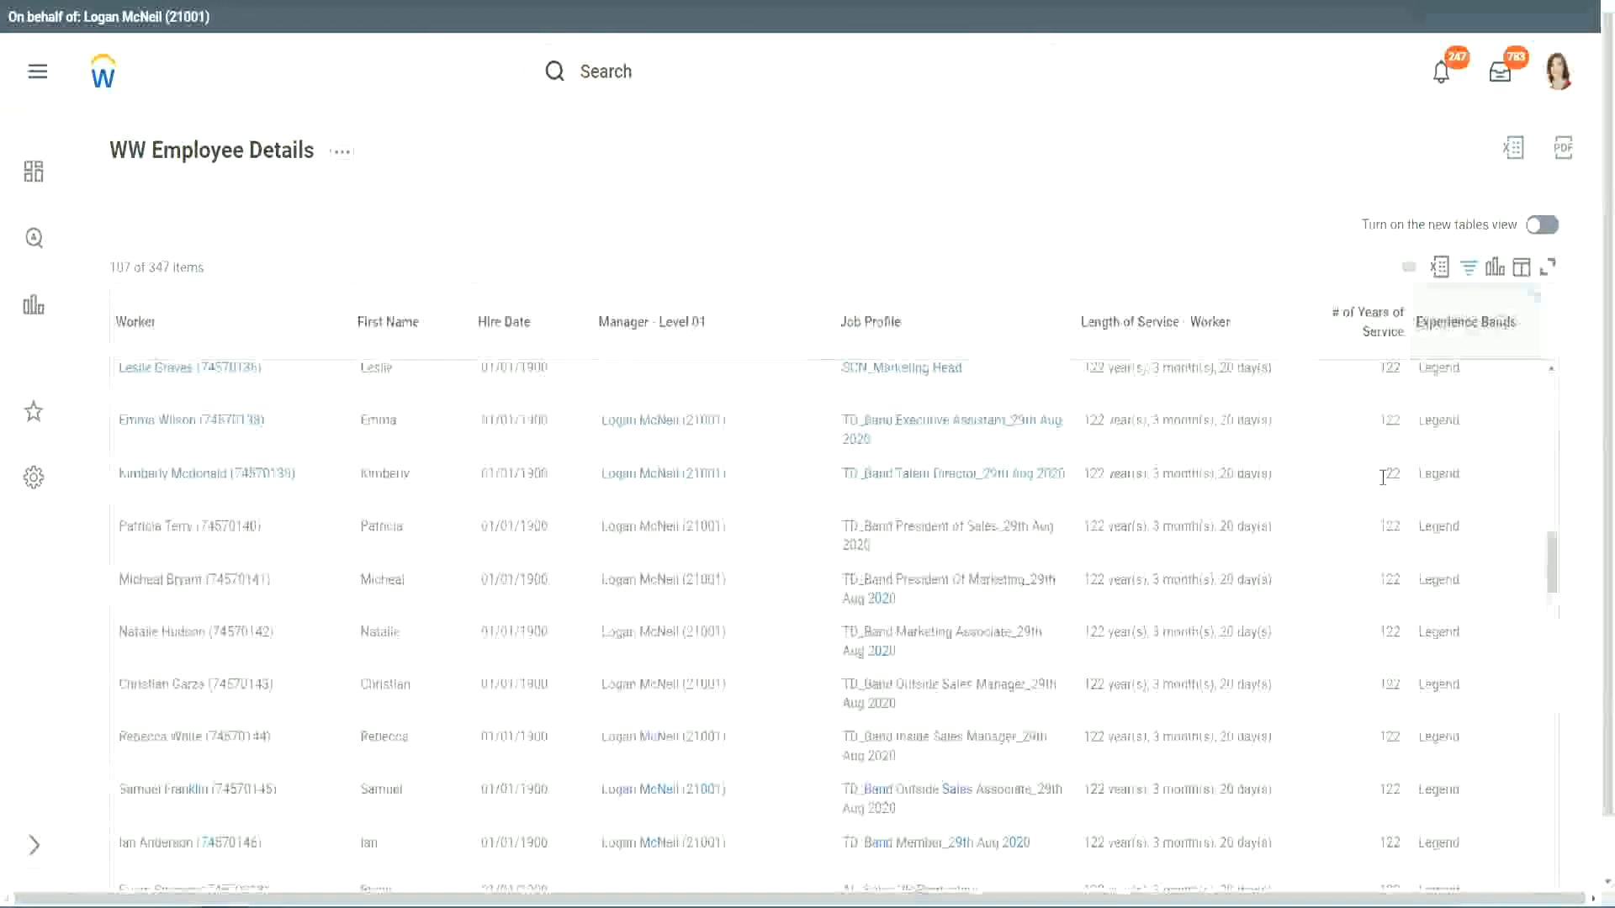
scroll(1384, 481, down, 15)
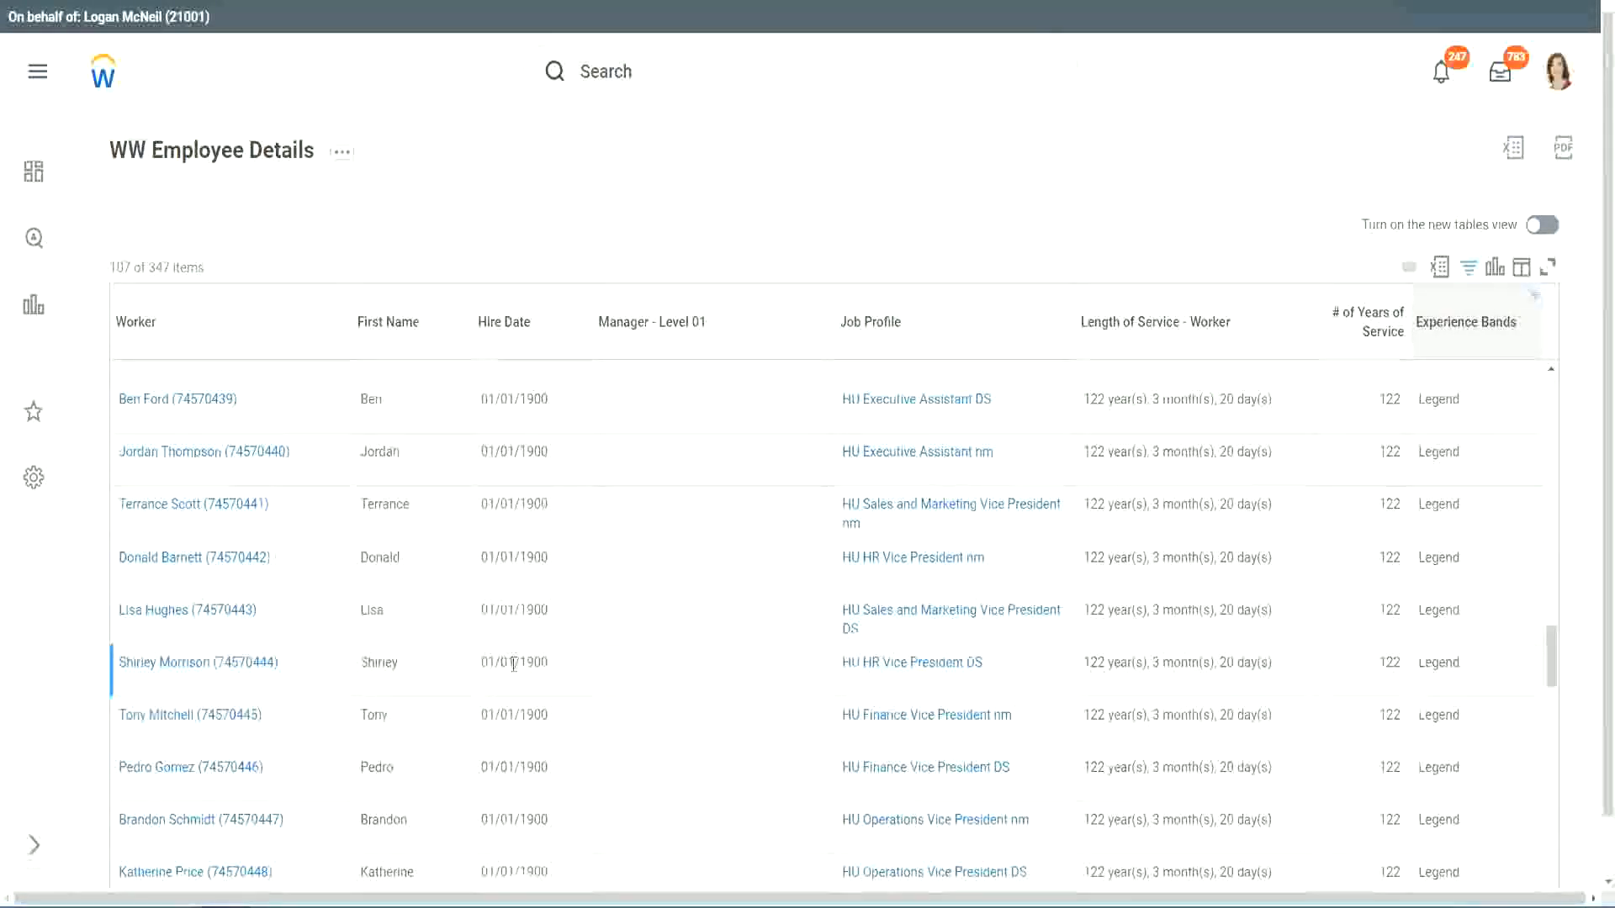
double_click(522, 662)
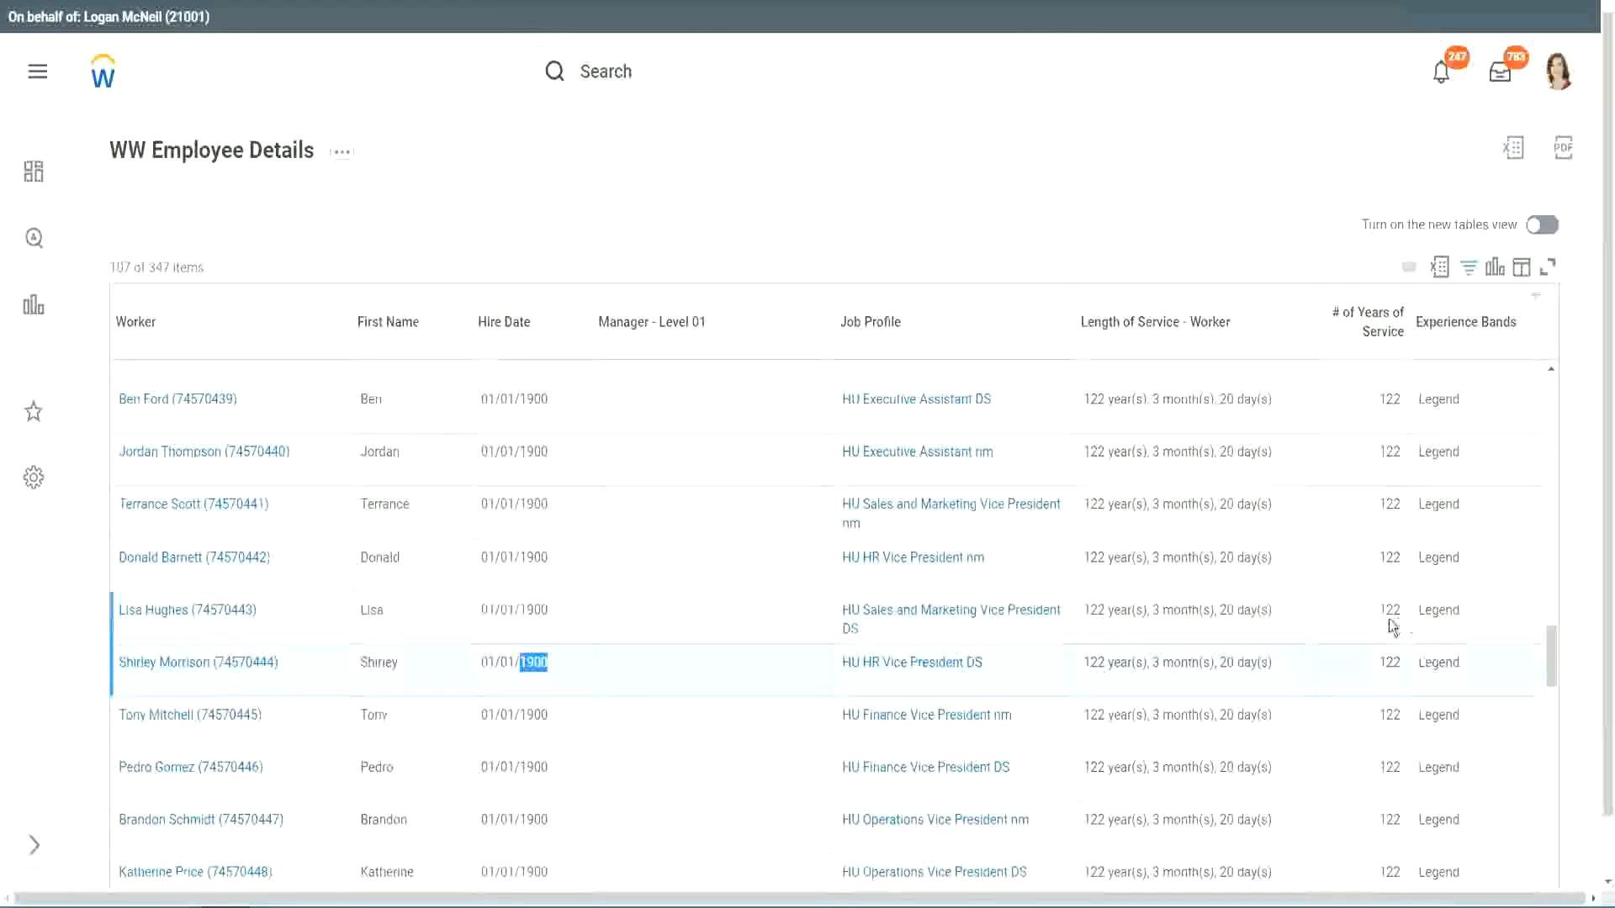
scroll(1383, 622, down, 1)
scroll(1373, 633, down, 3)
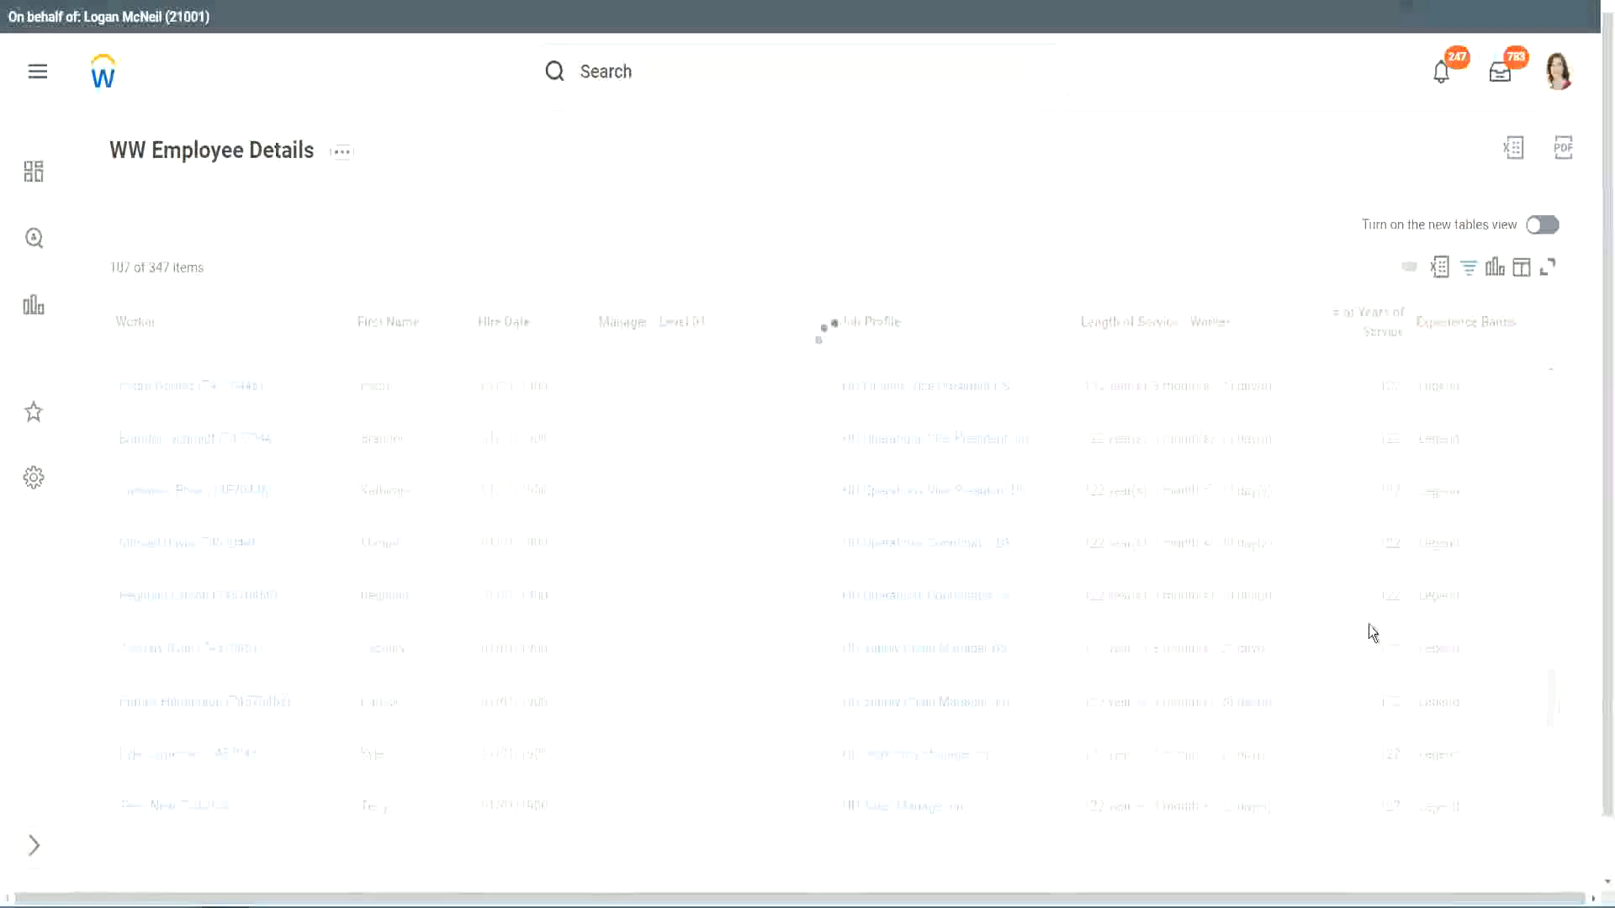
scroll(1369, 624, down, 3)
scroll(1368, 624, down, 10)
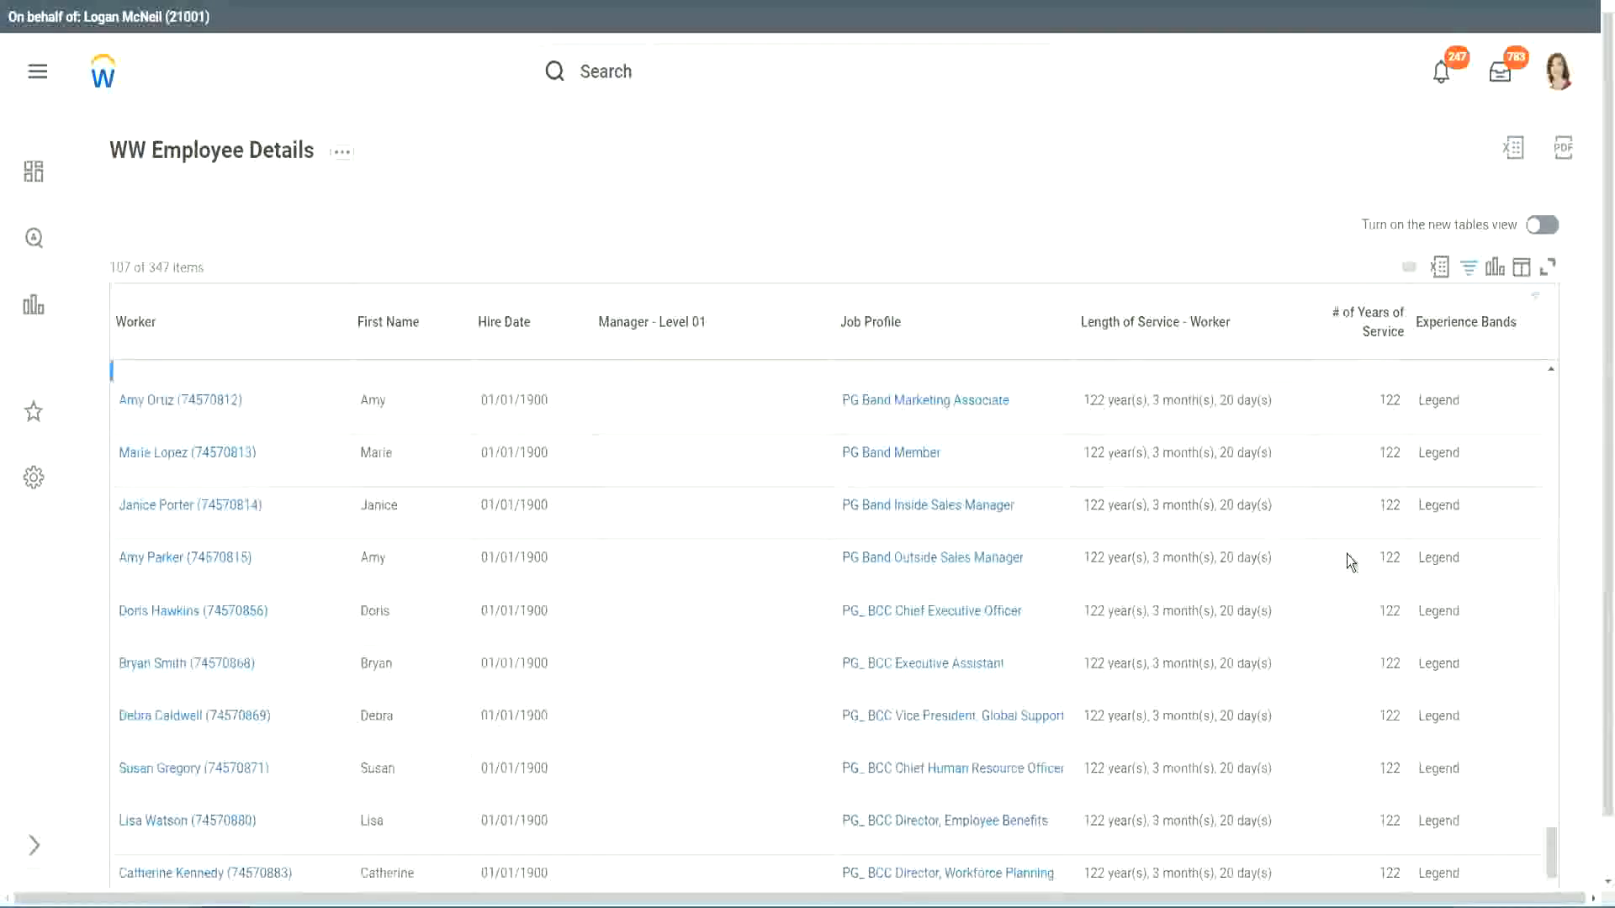
scroll(1348, 559, down, 3)
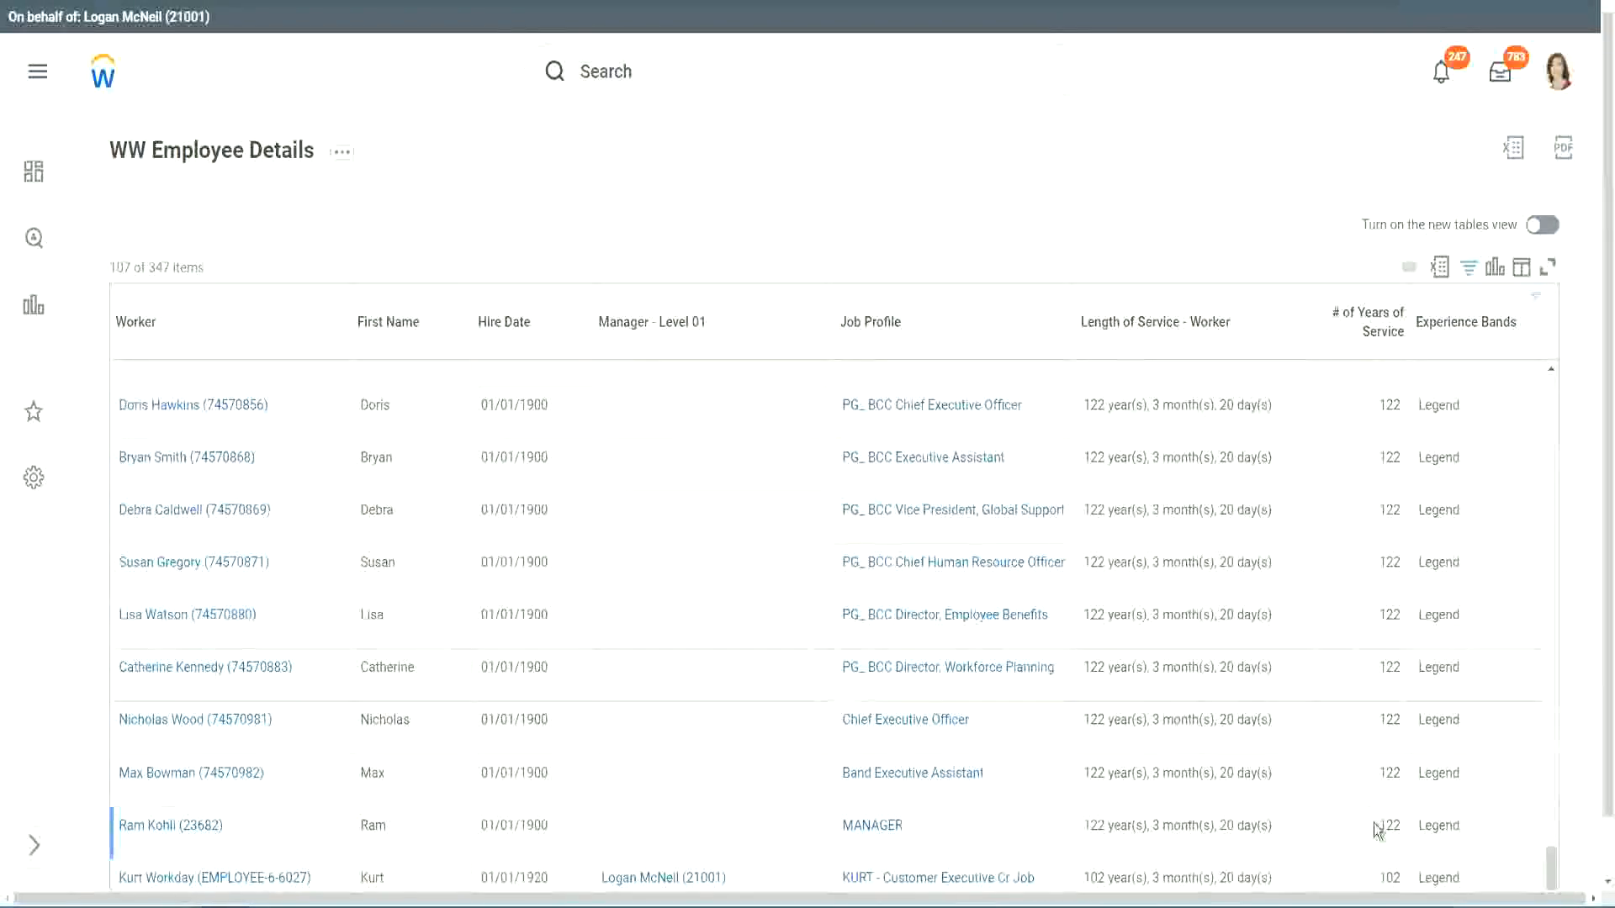
double_click(1386, 874)
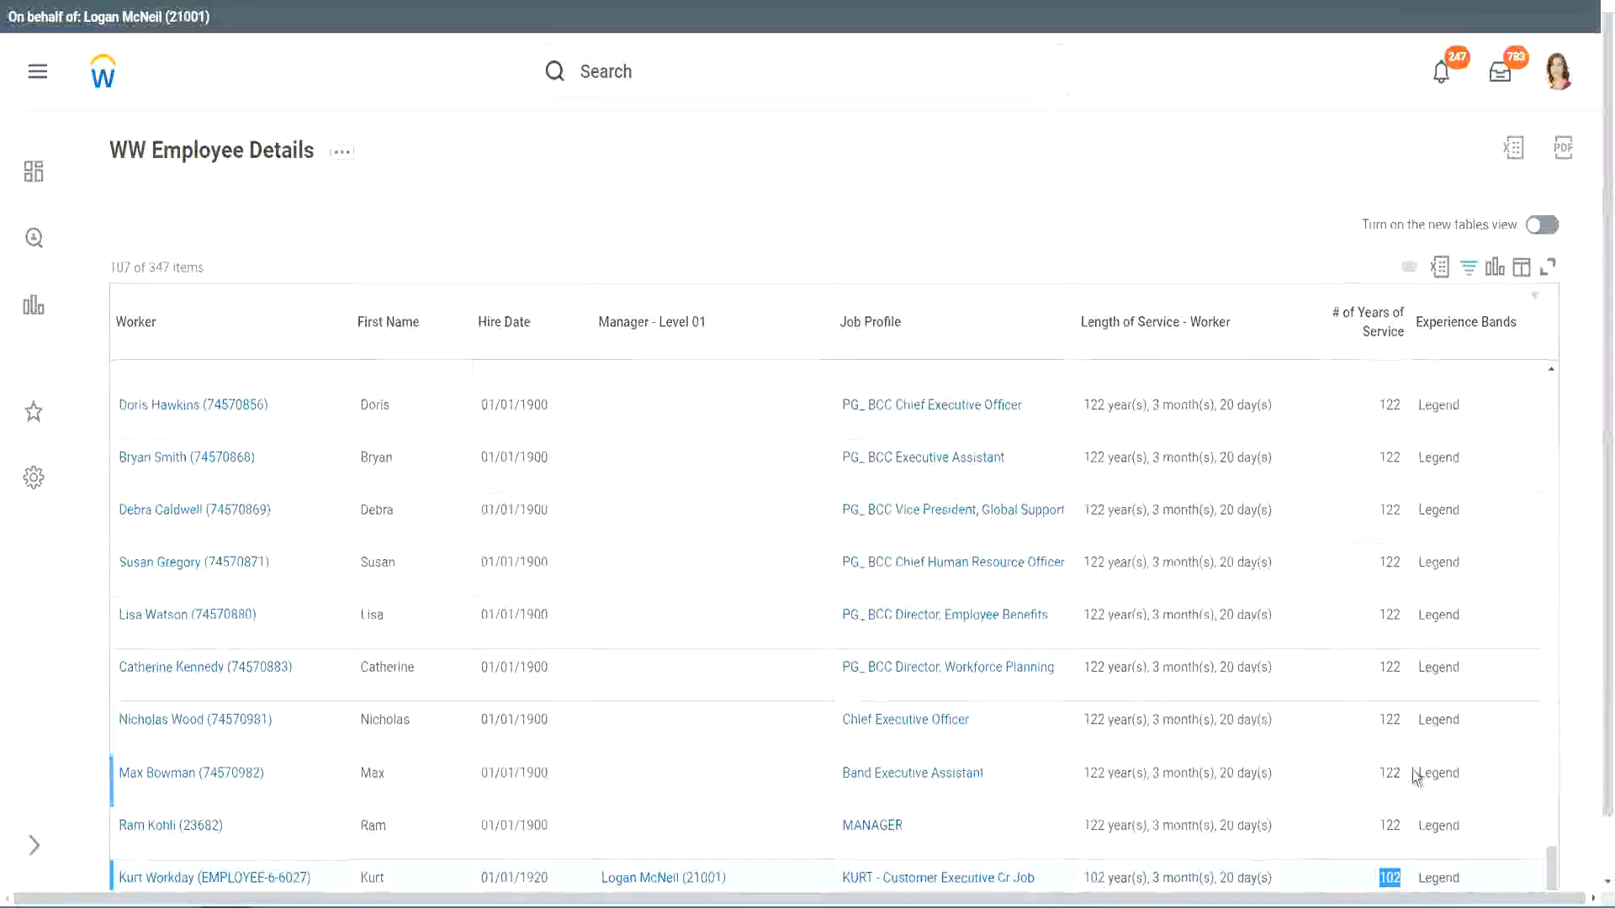
drag(1389, 719, 1403, 721)
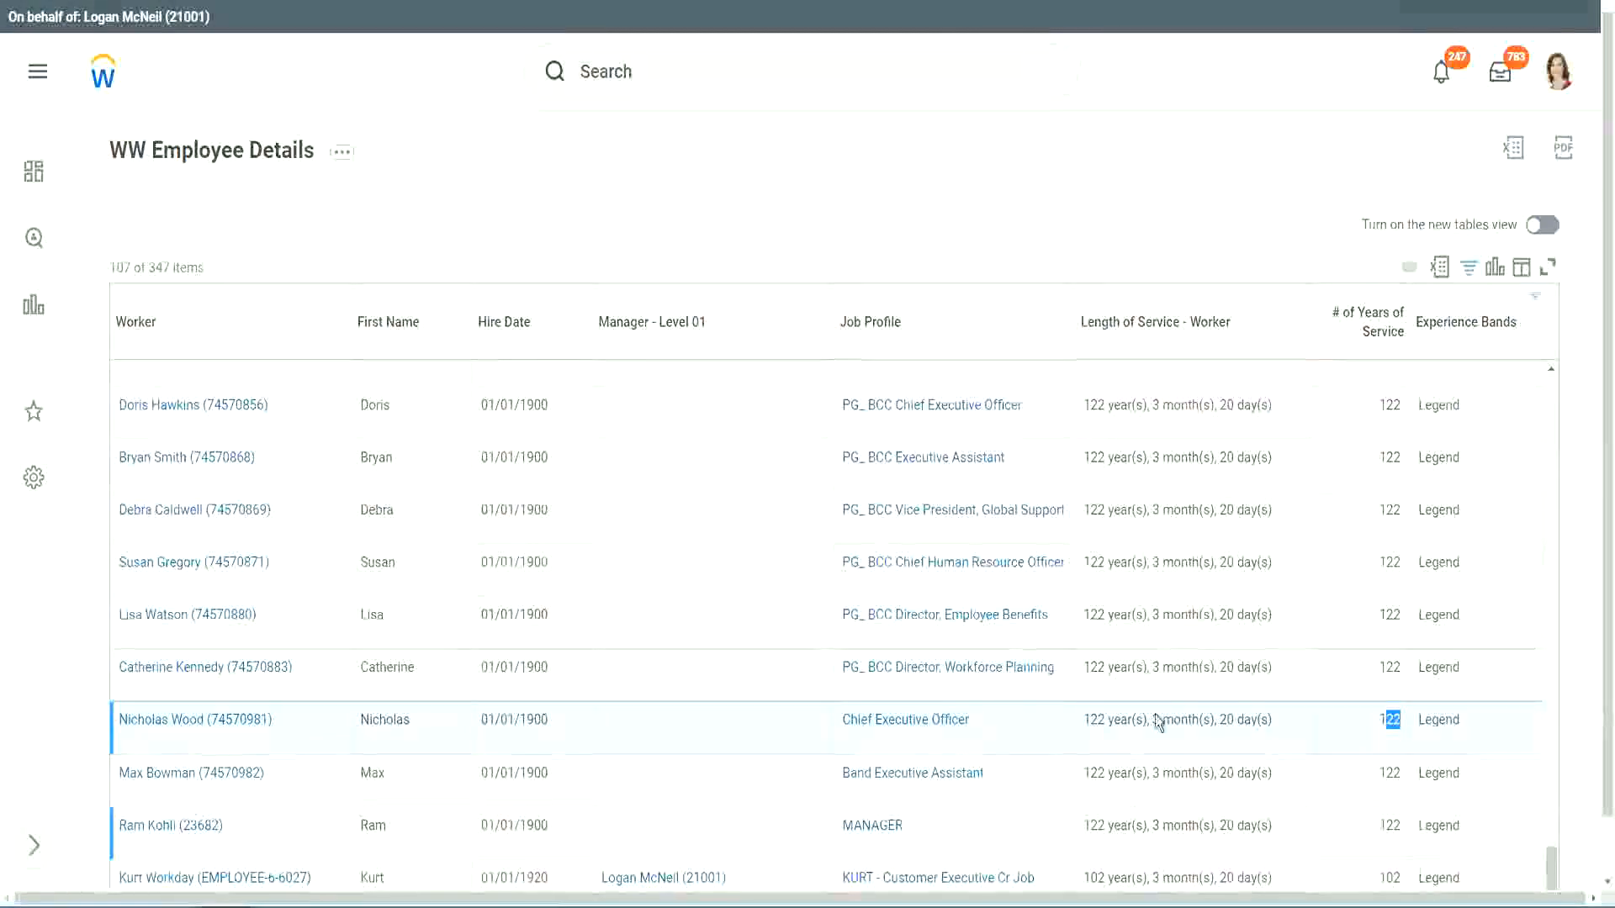
click(1356, 669)
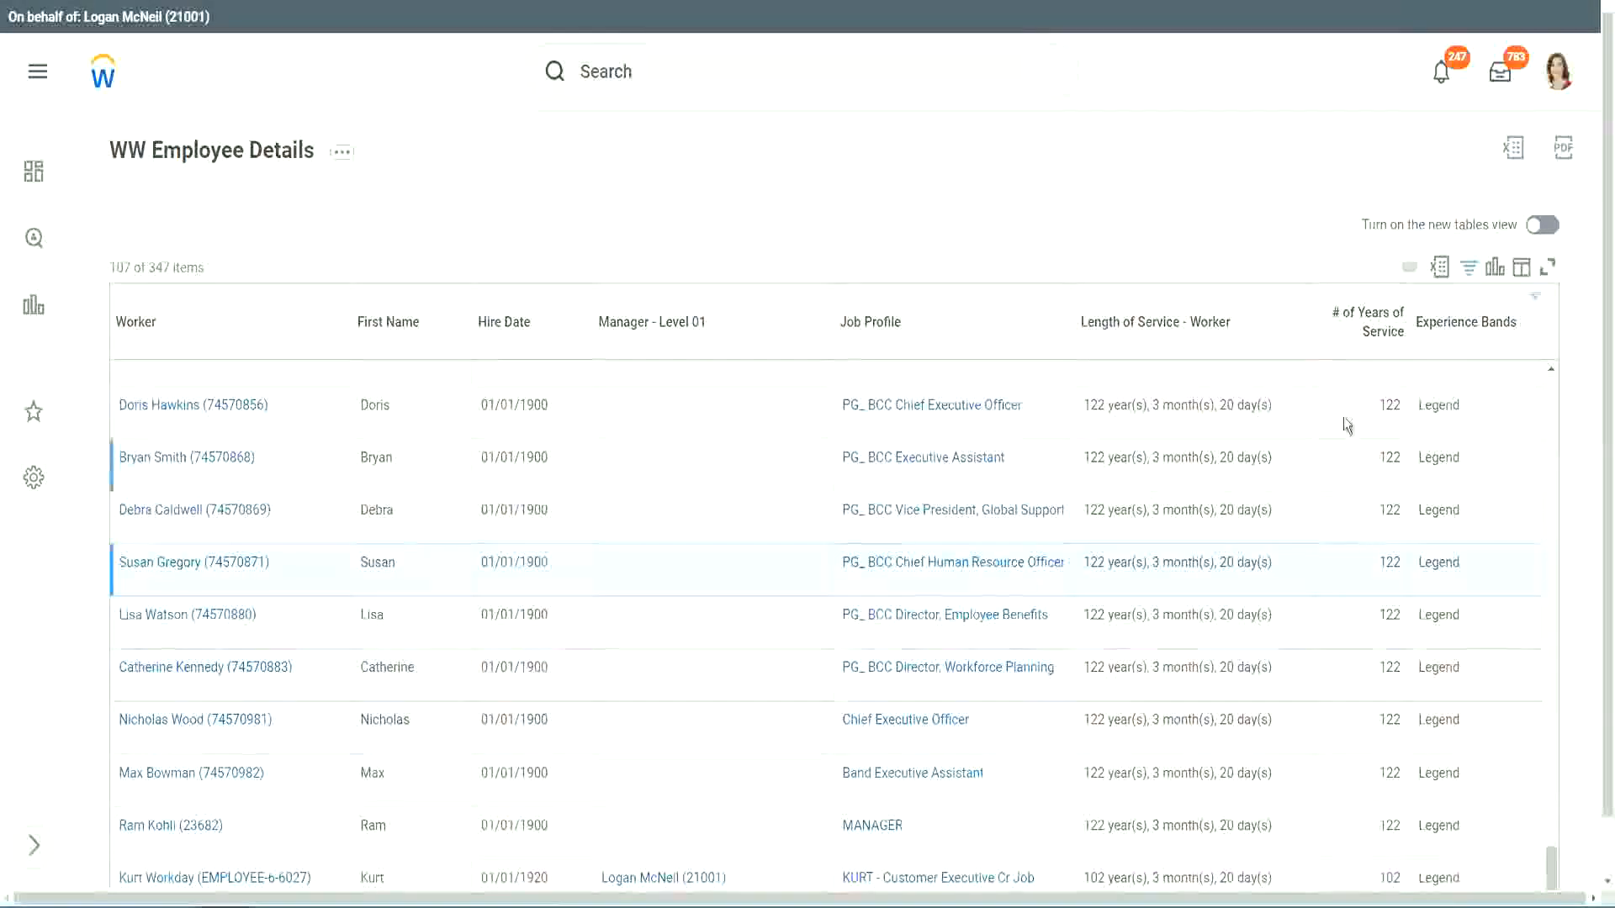
- Change the Experience Bands column filter to values containing Experienced and apply it
click(1476, 330)
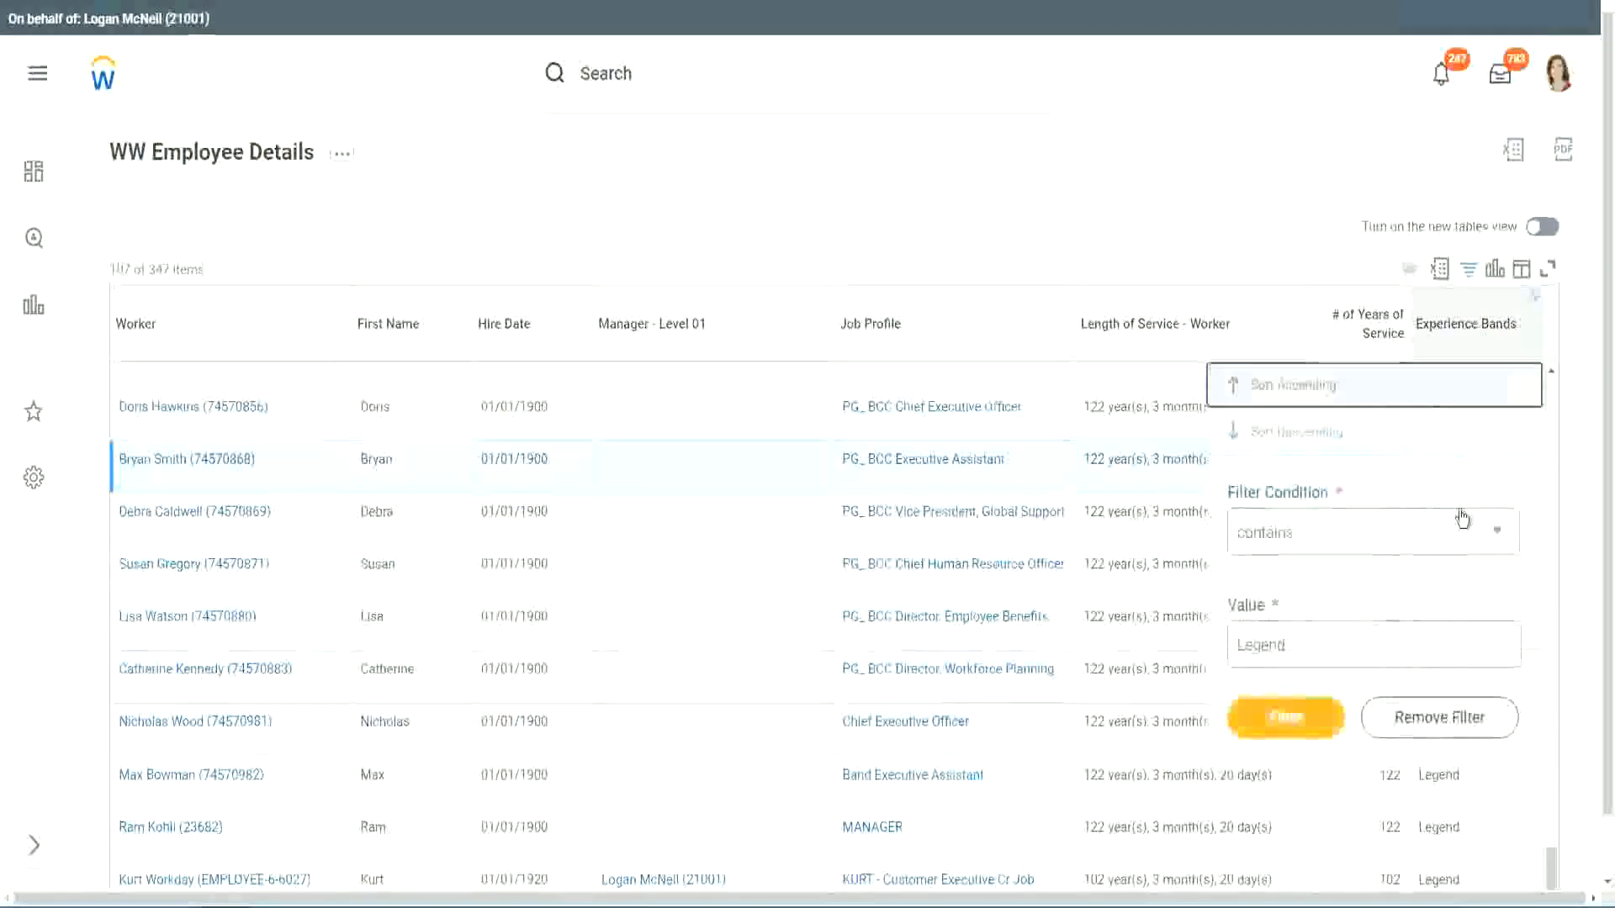
click(1321, 643)
key(ctrl+a)
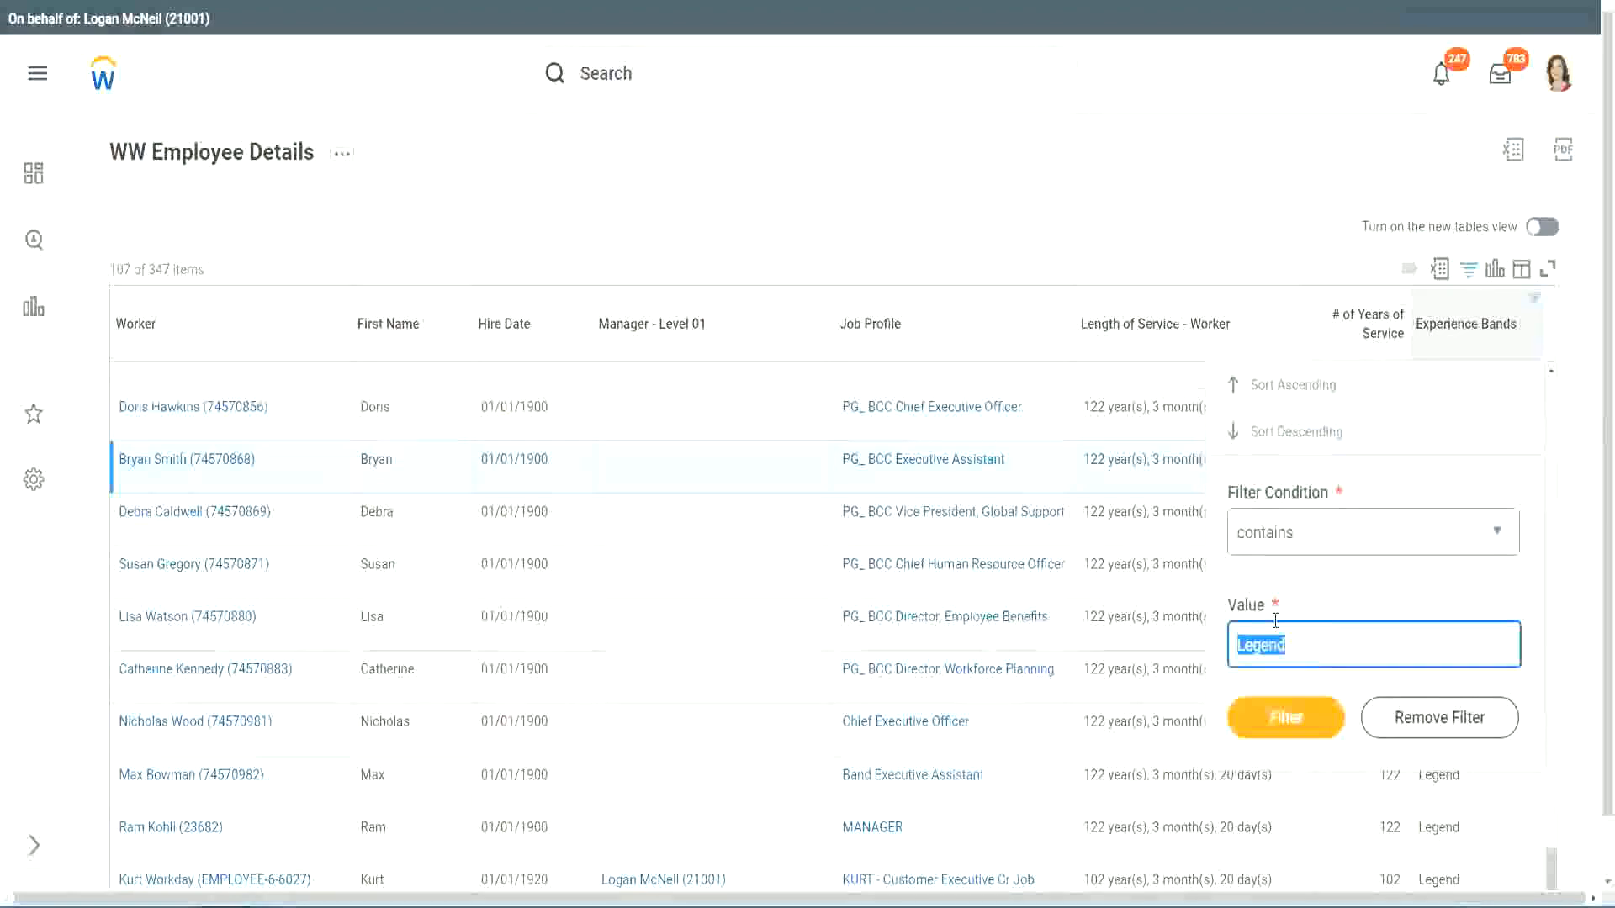
text(Ex)
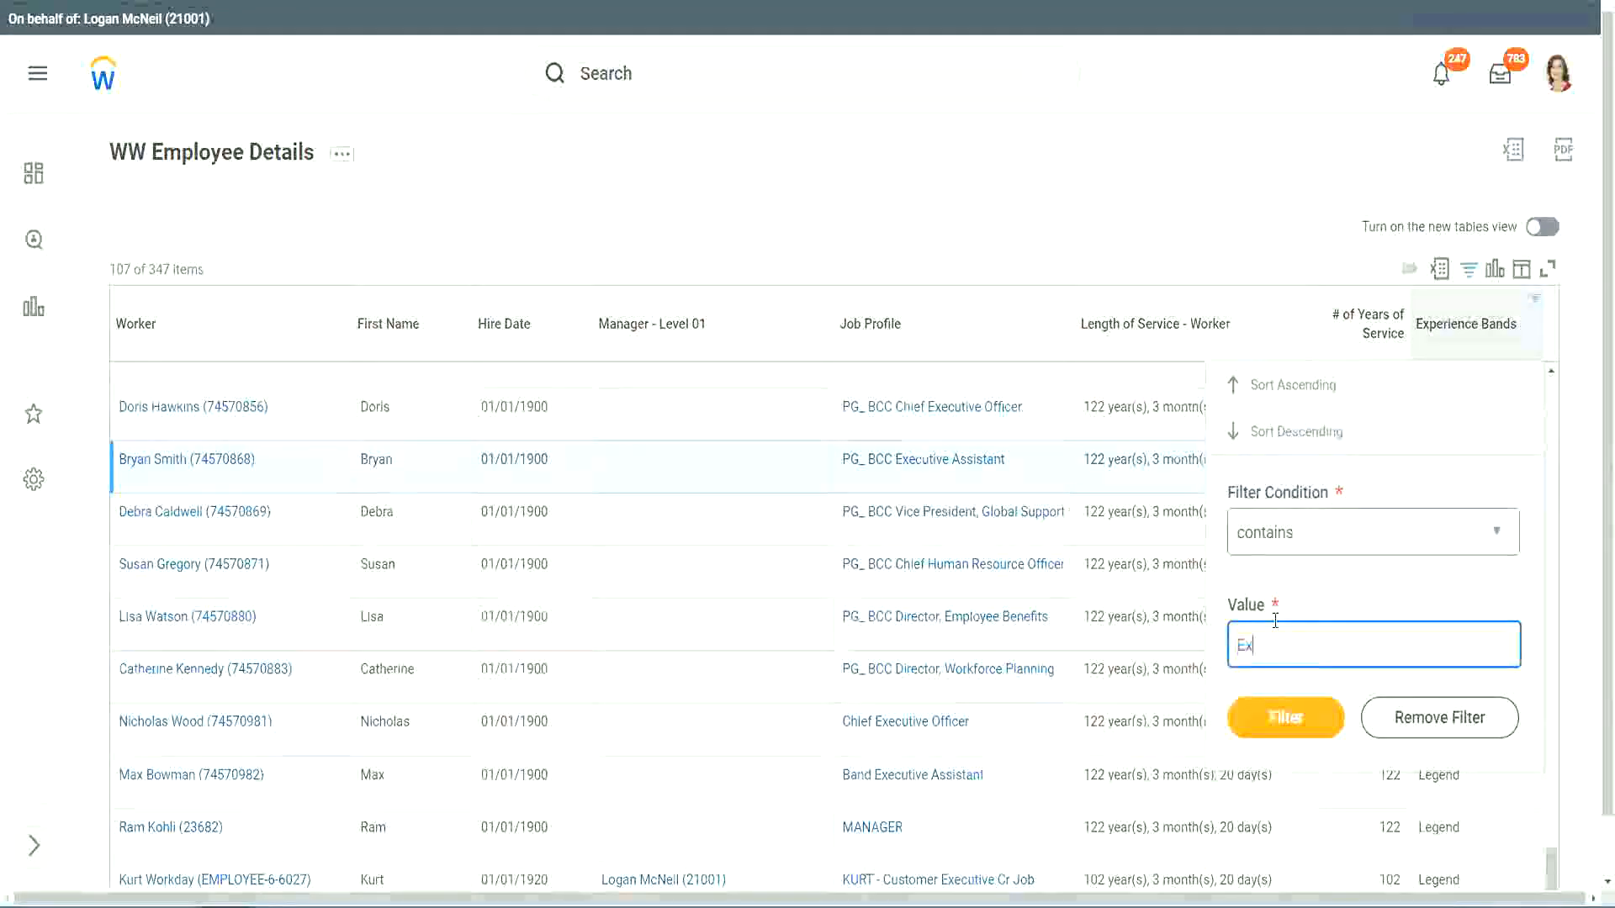
text(pe)
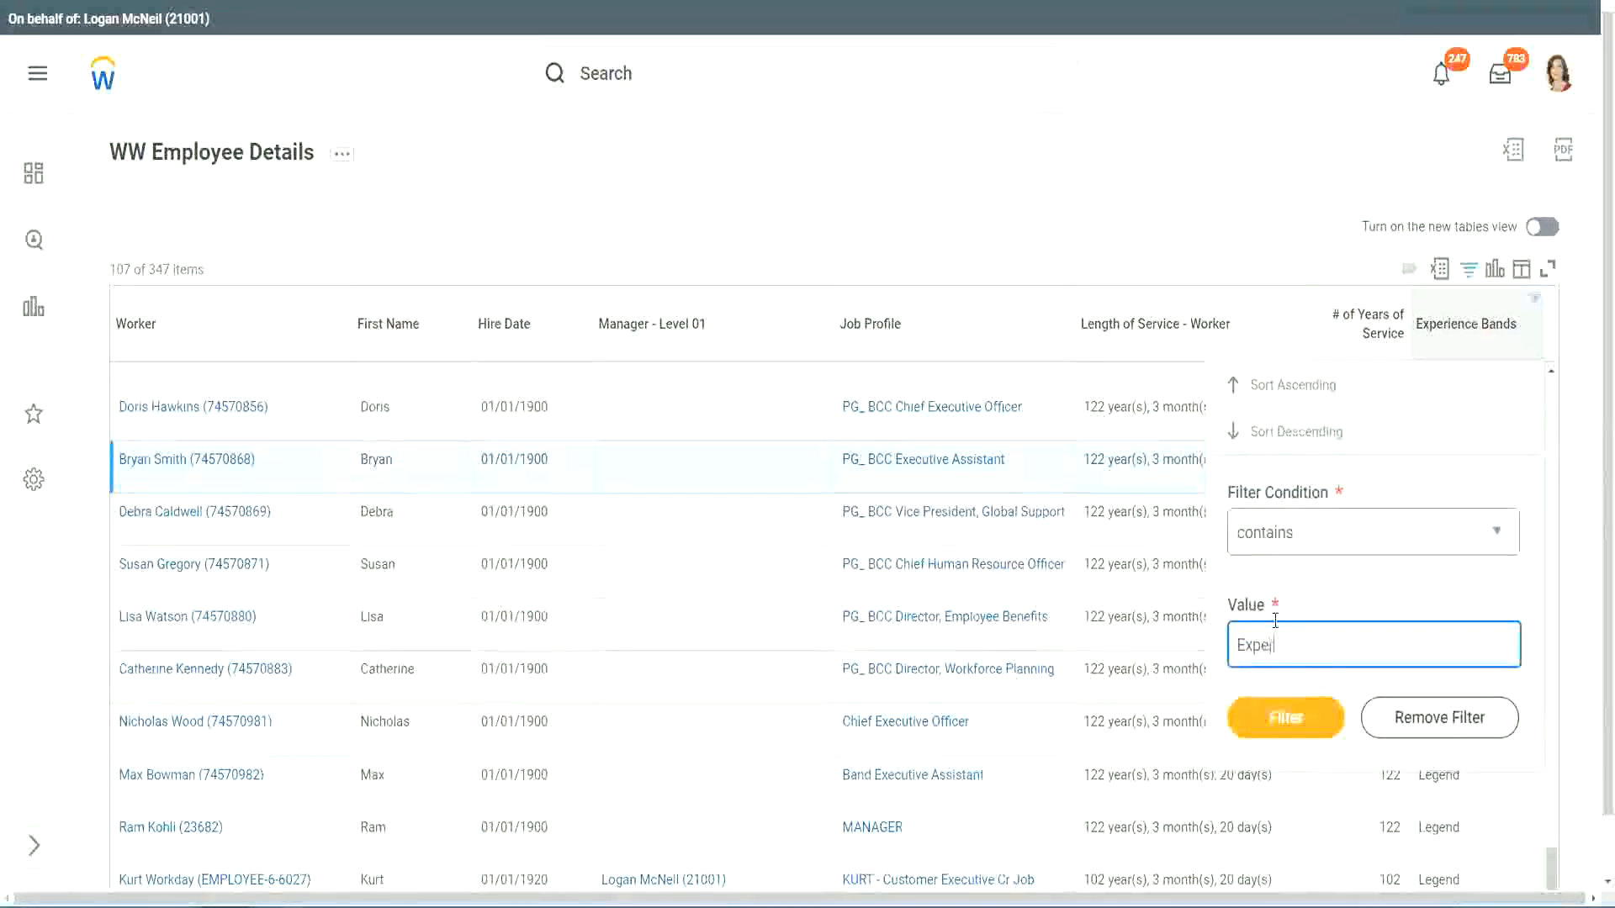
text(rienced)
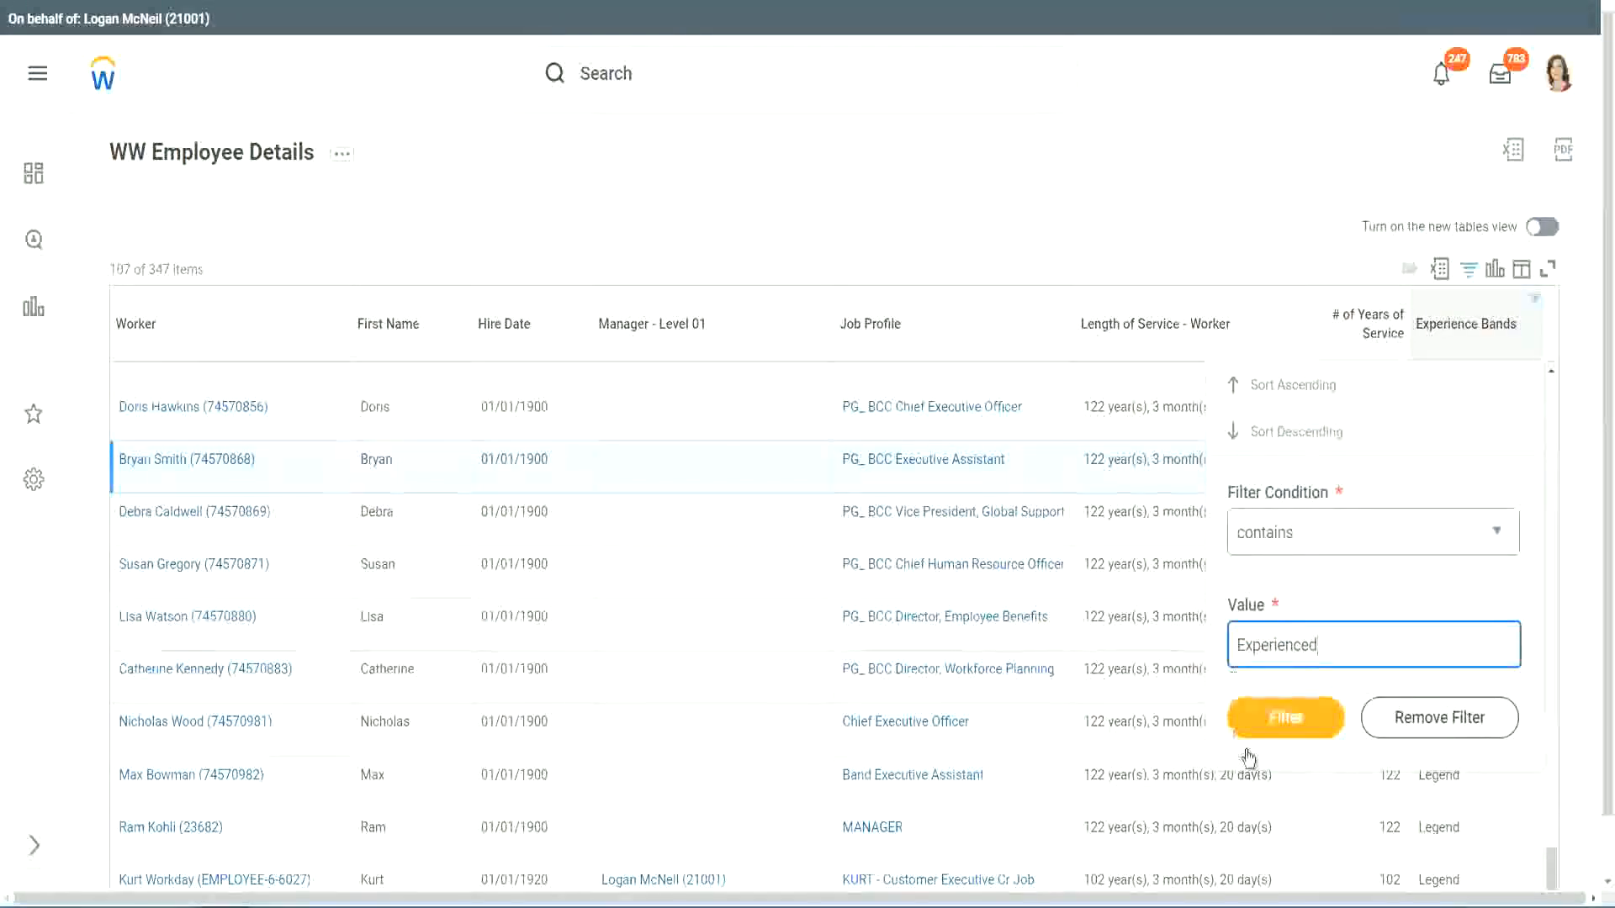
click(1294, 715)
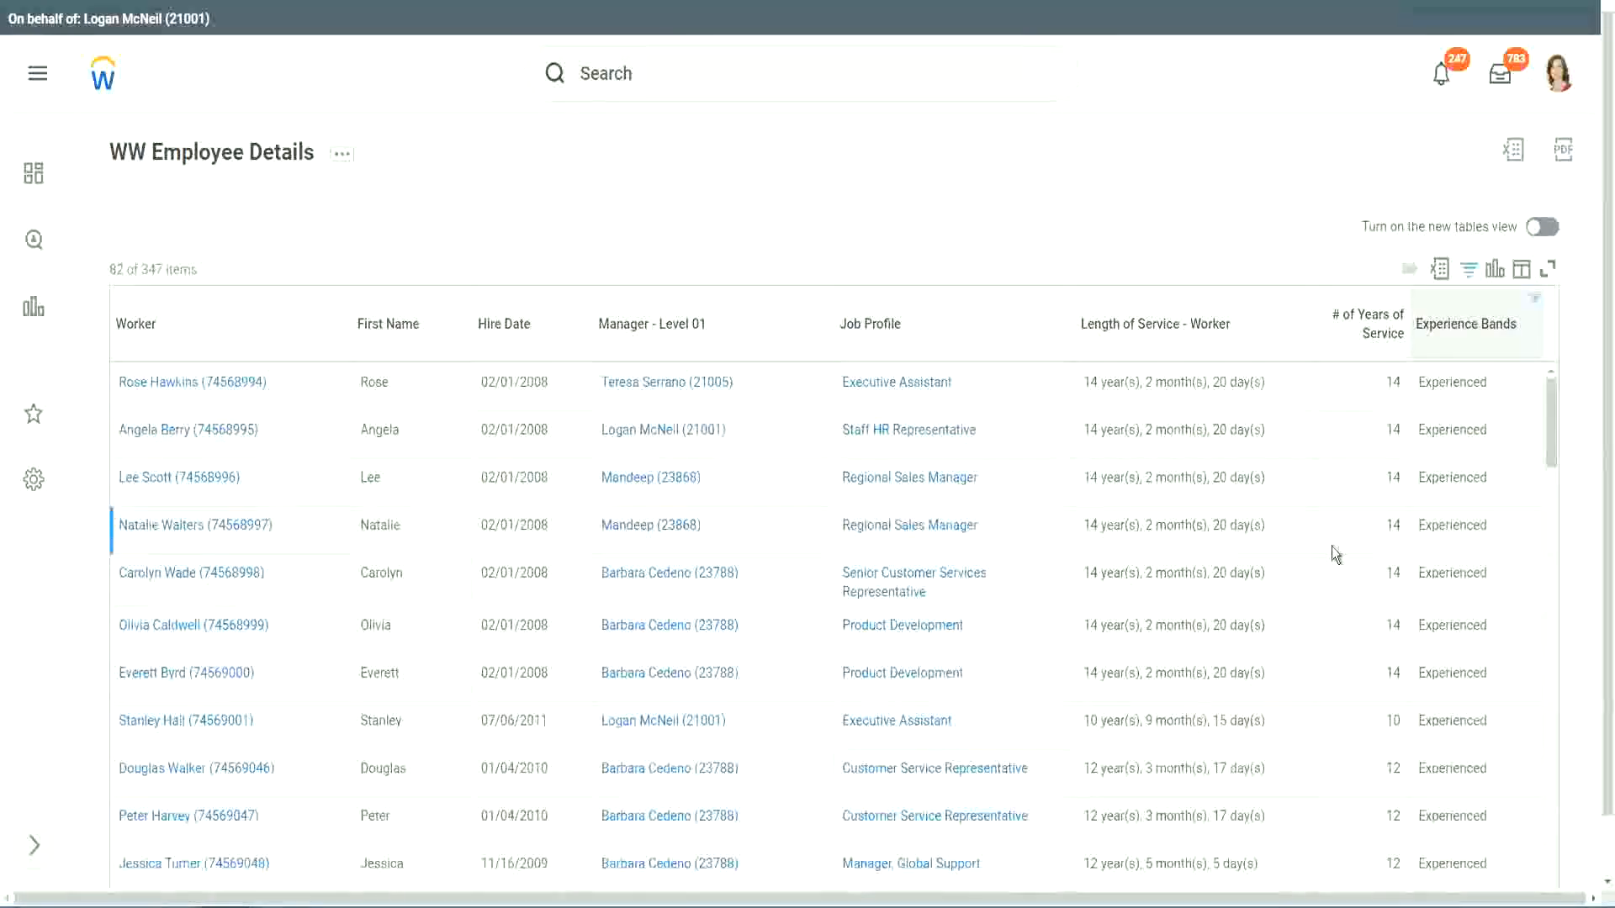
- Compare the first filtered row's years of service and band with the Experienced range defined in the Notepad++ notes
double_click(1396, 384)
click(1462, 389)
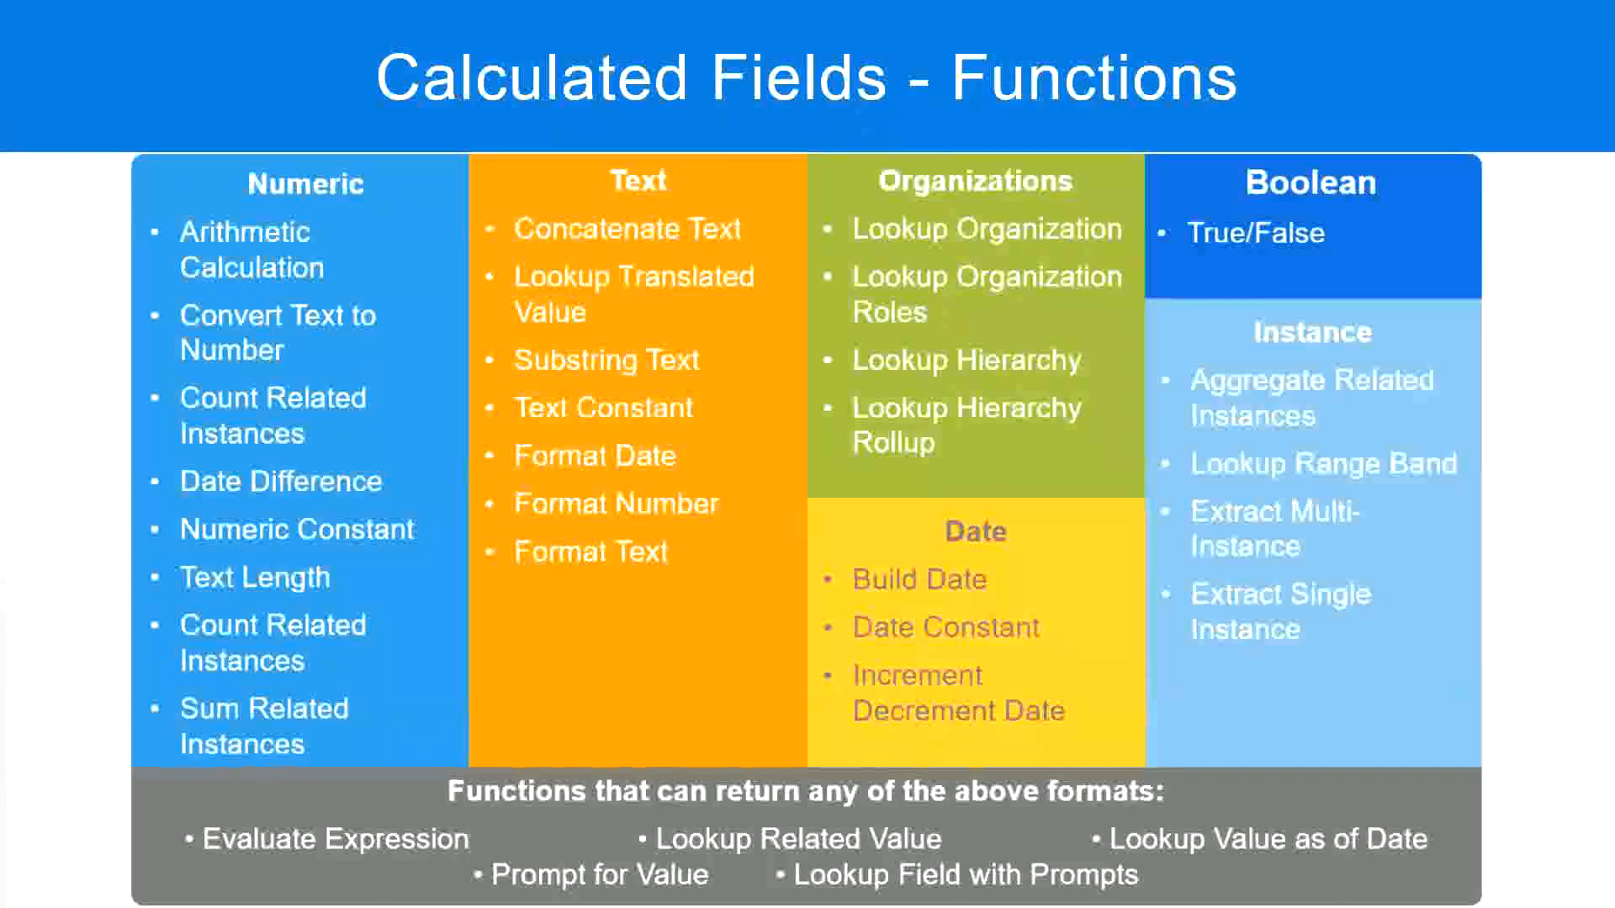
key(alt+Tab)
click(111, 207)
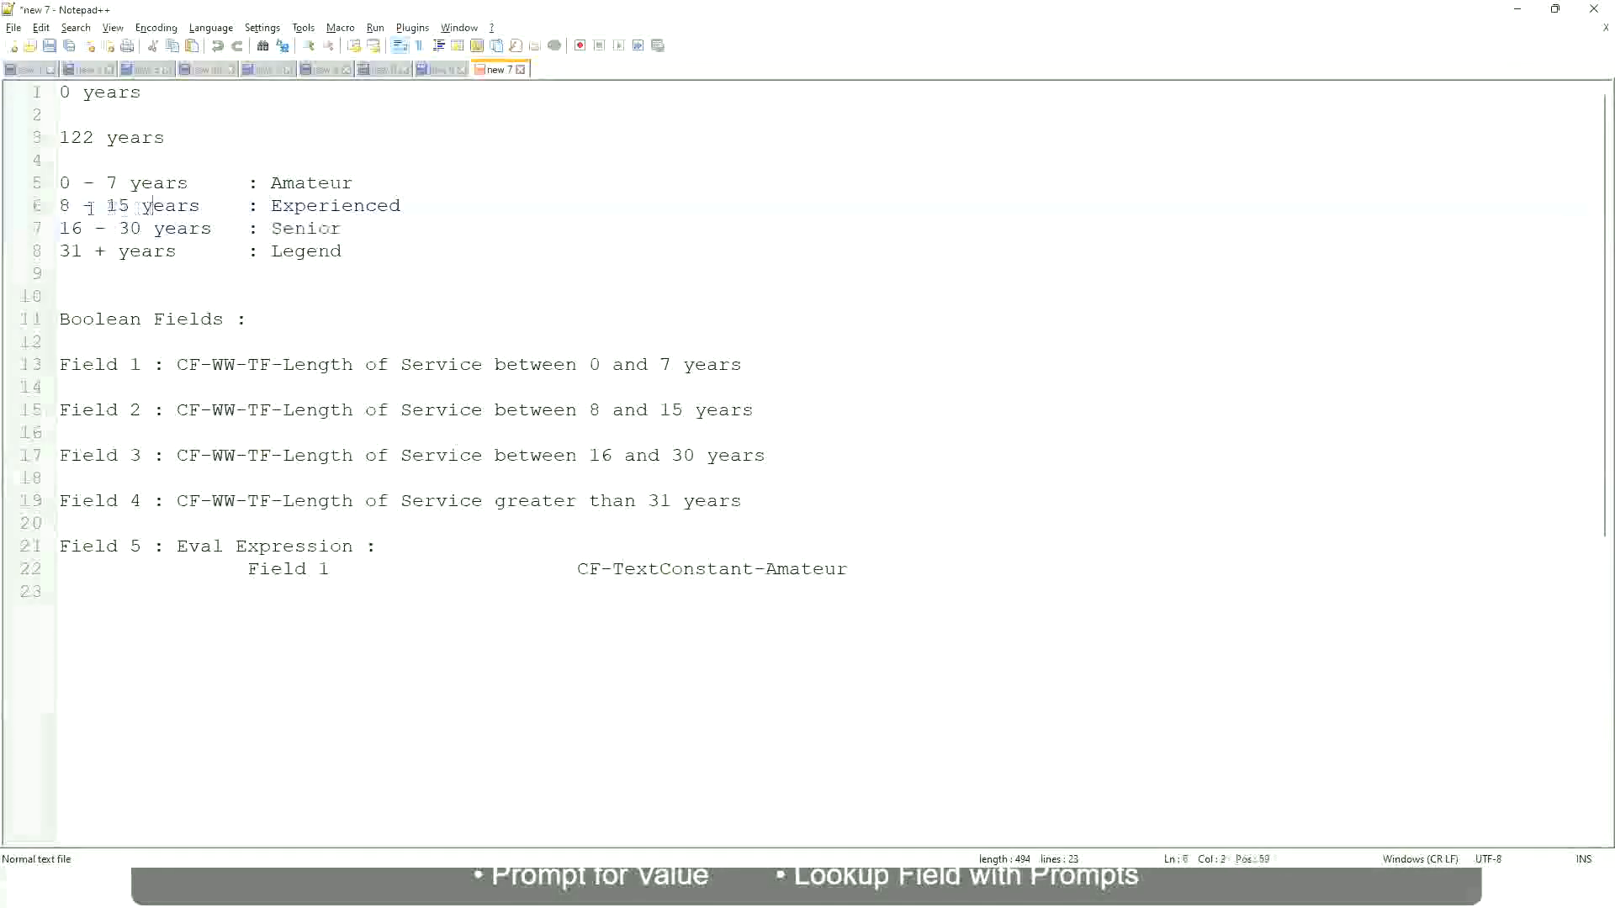
drag(73, 207, 128, 207)
click(136, 206)
click(187, 206)
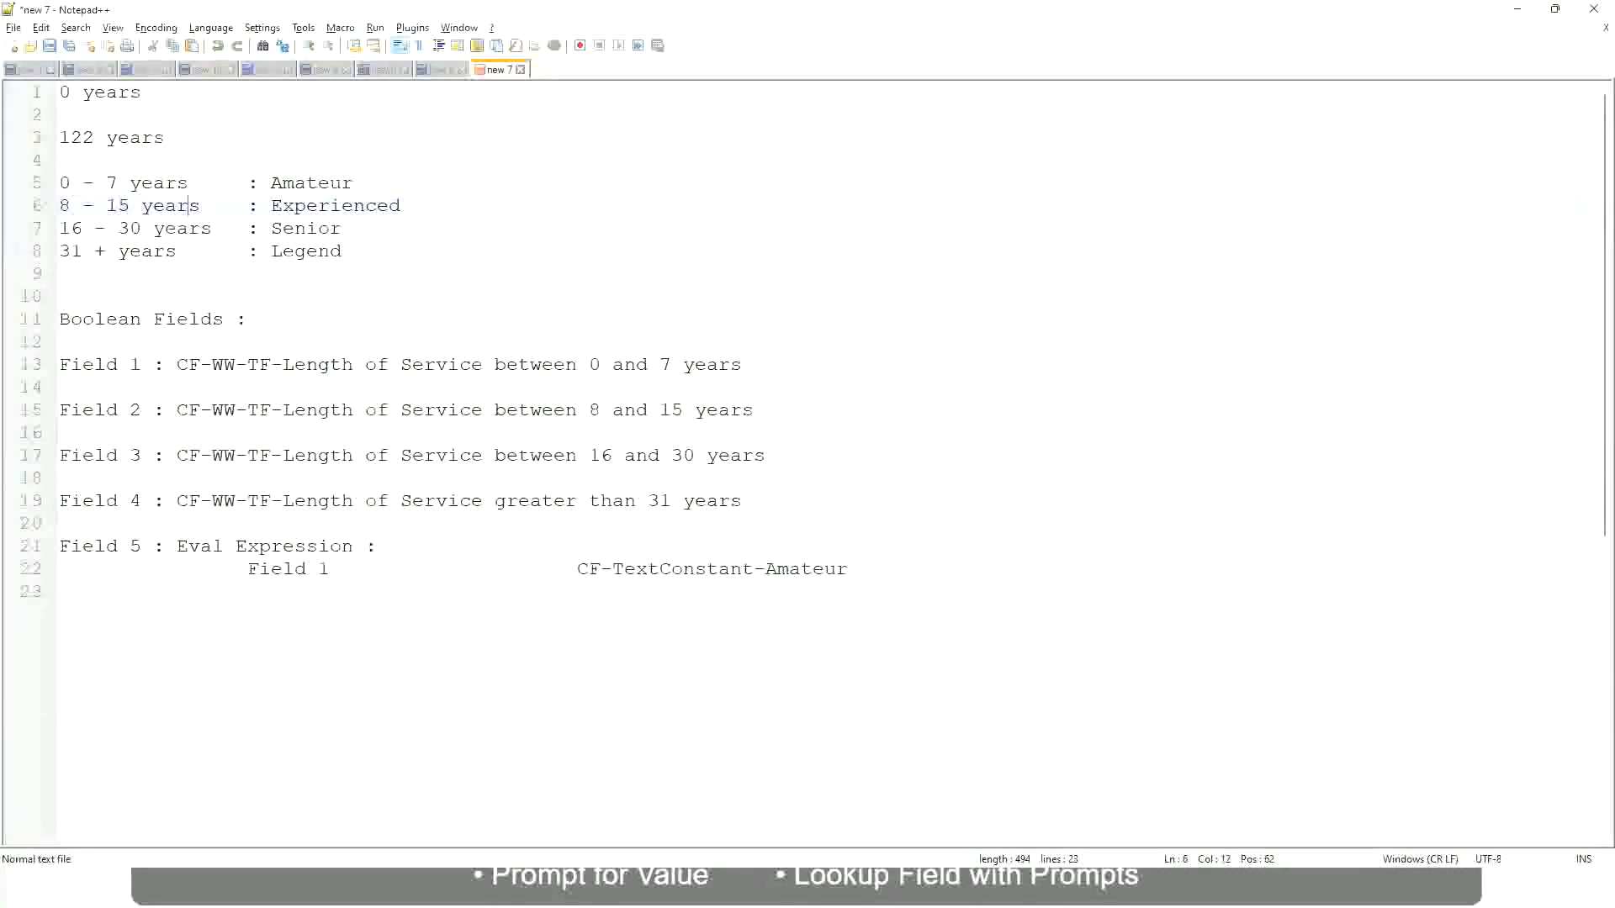
- Return to the Workday report and check the numbers of years of service against the Experienced band down the filtered rows
key(alt+Tab)
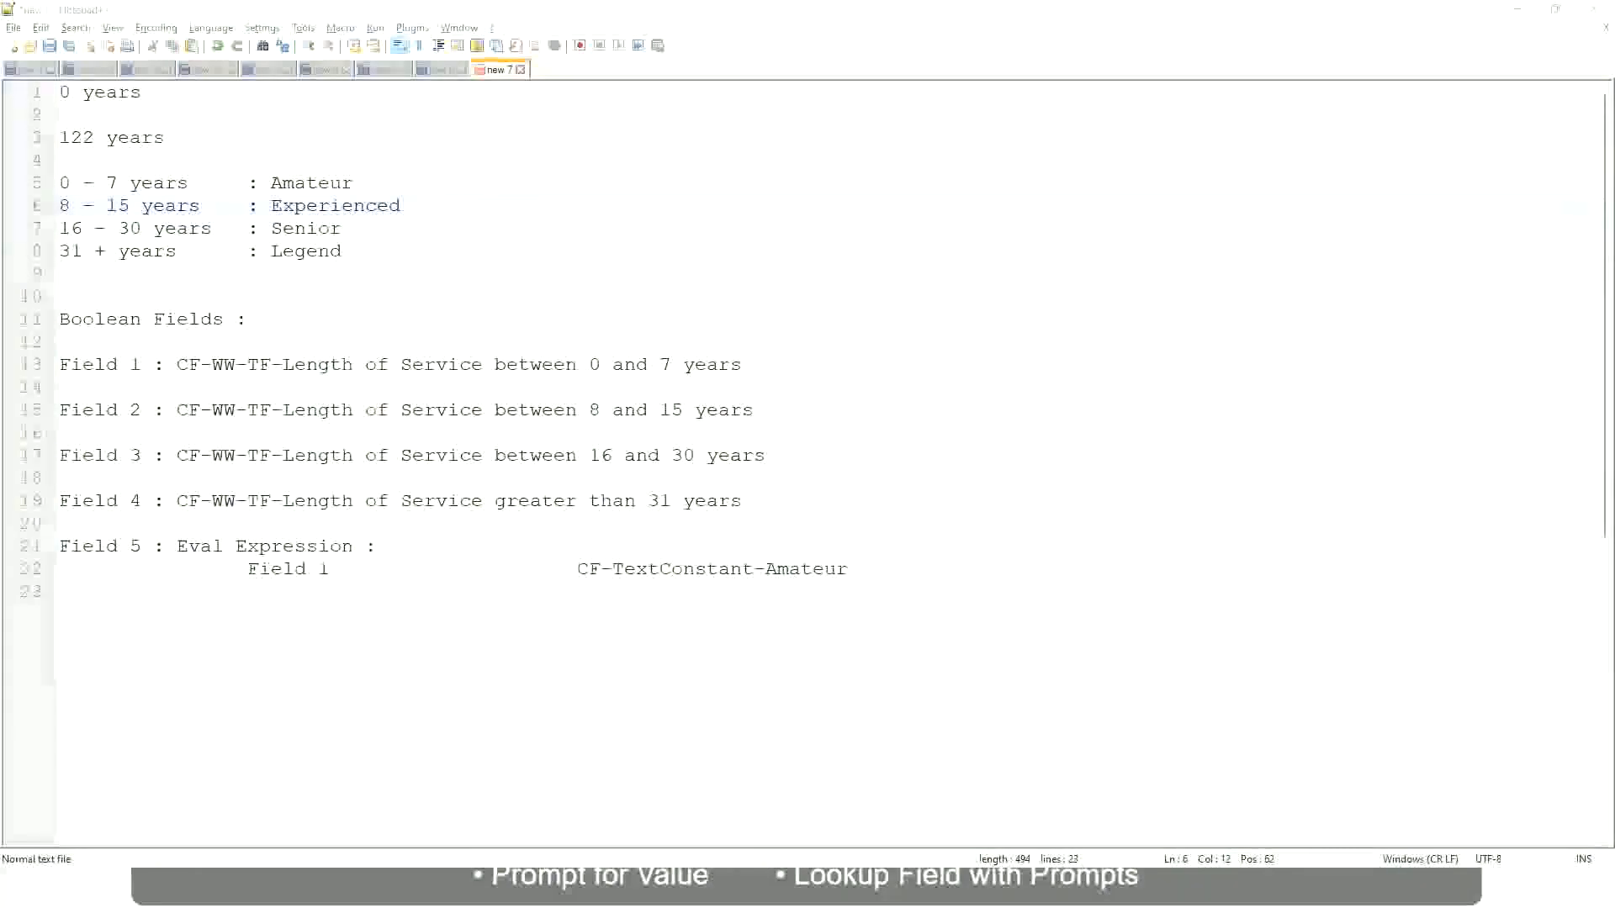
scroll(1395, 614, down, 5)
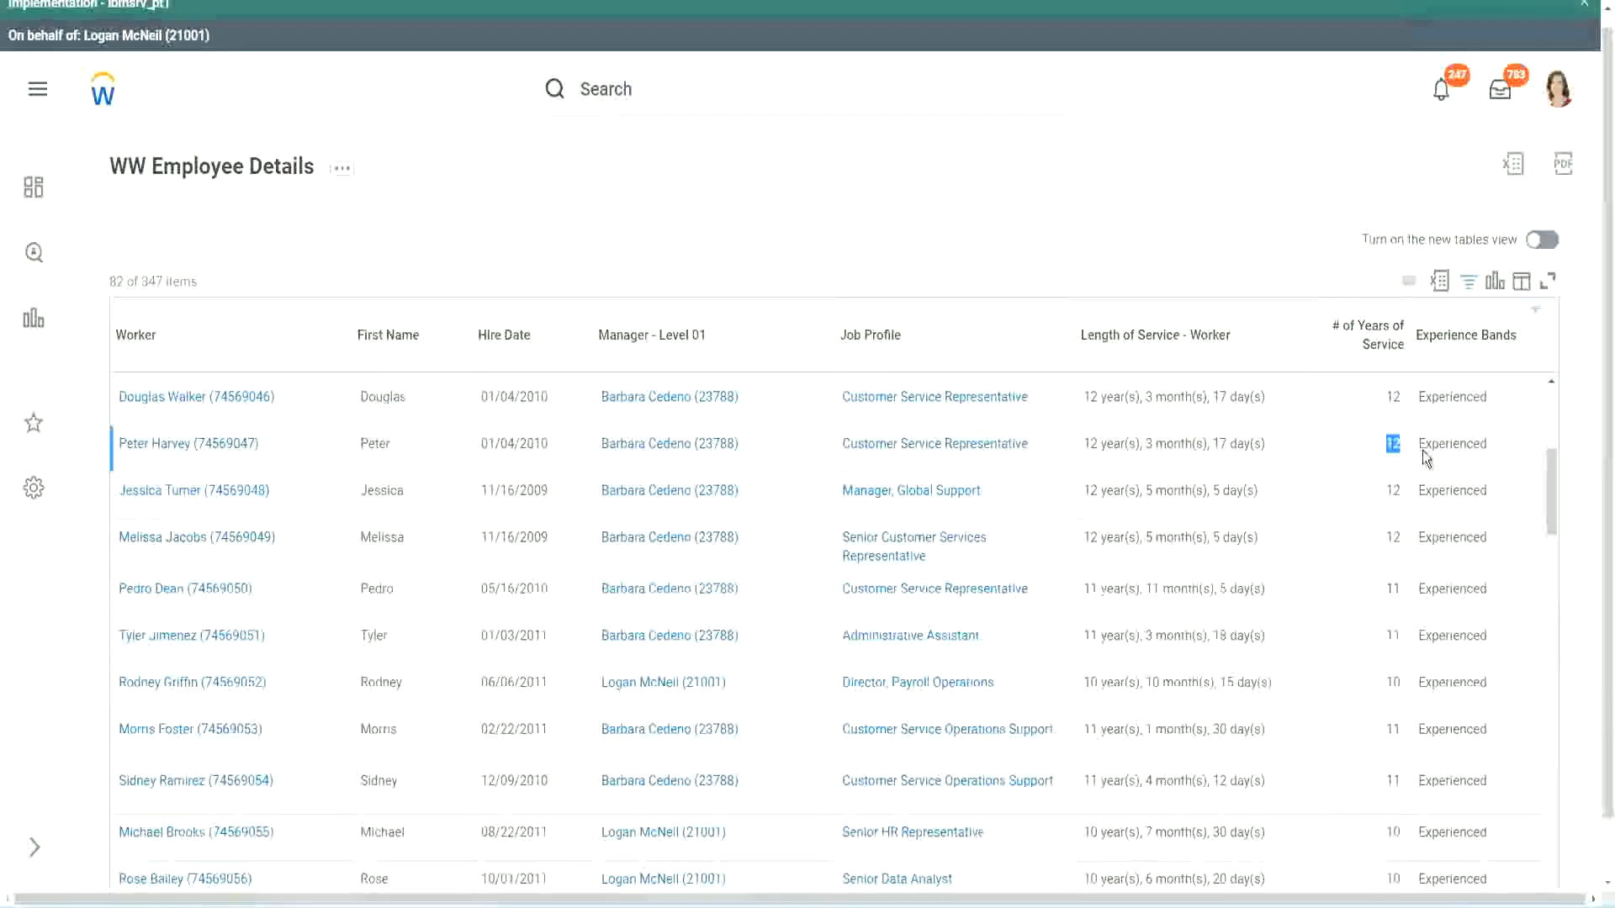
double_click(1451, 447)
scroll(1379, 664, down, 2)
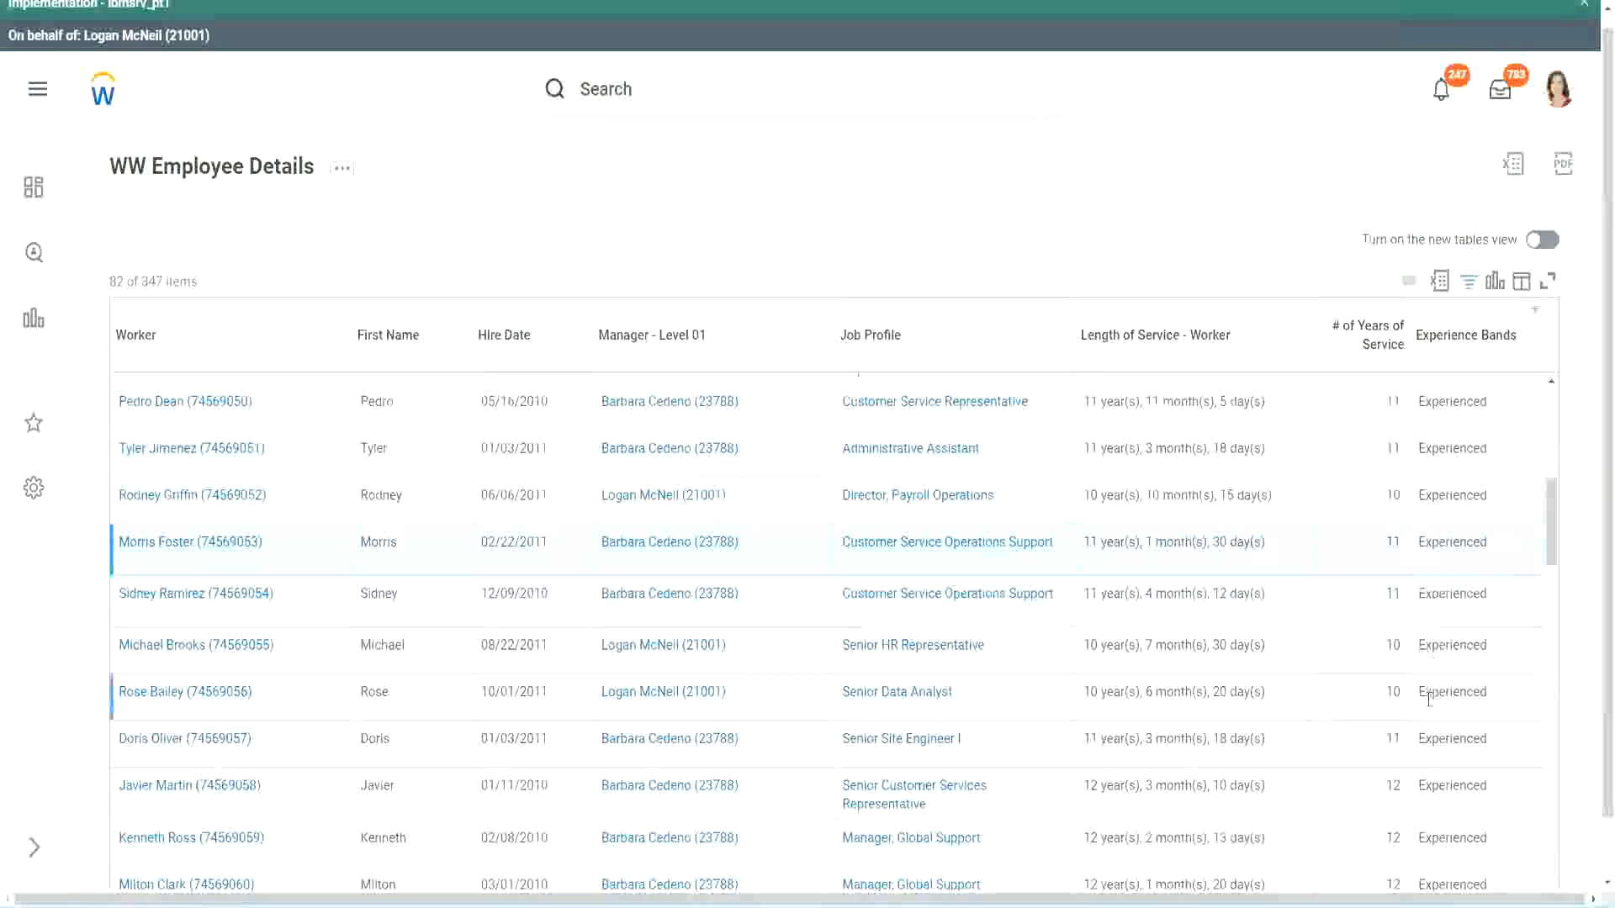
scroll(1428, 698, down, 10)
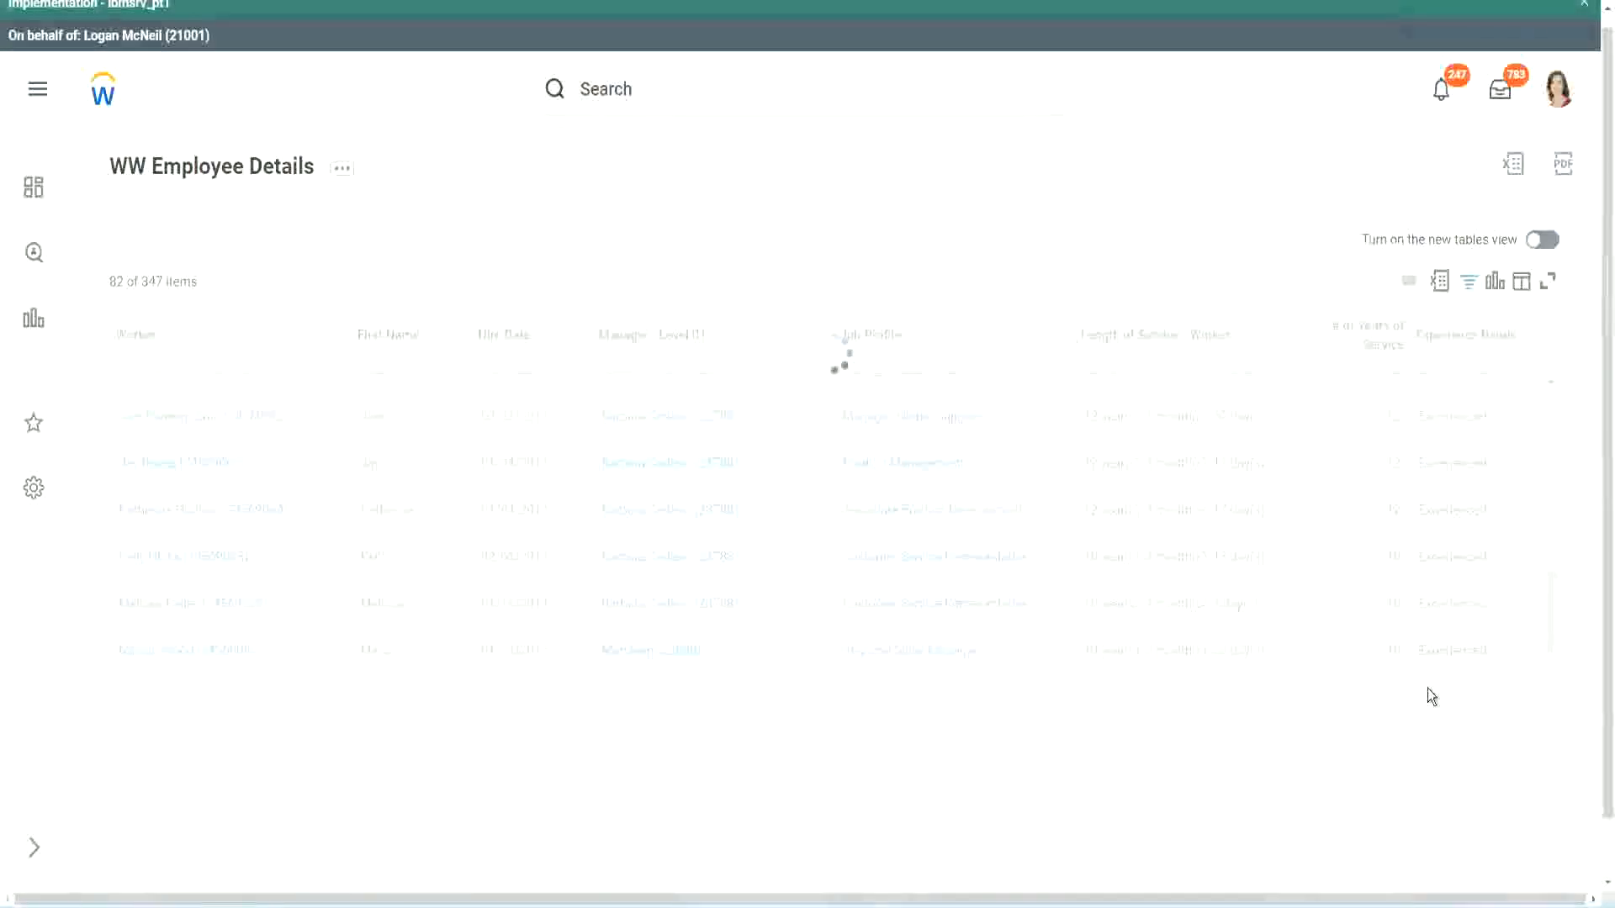